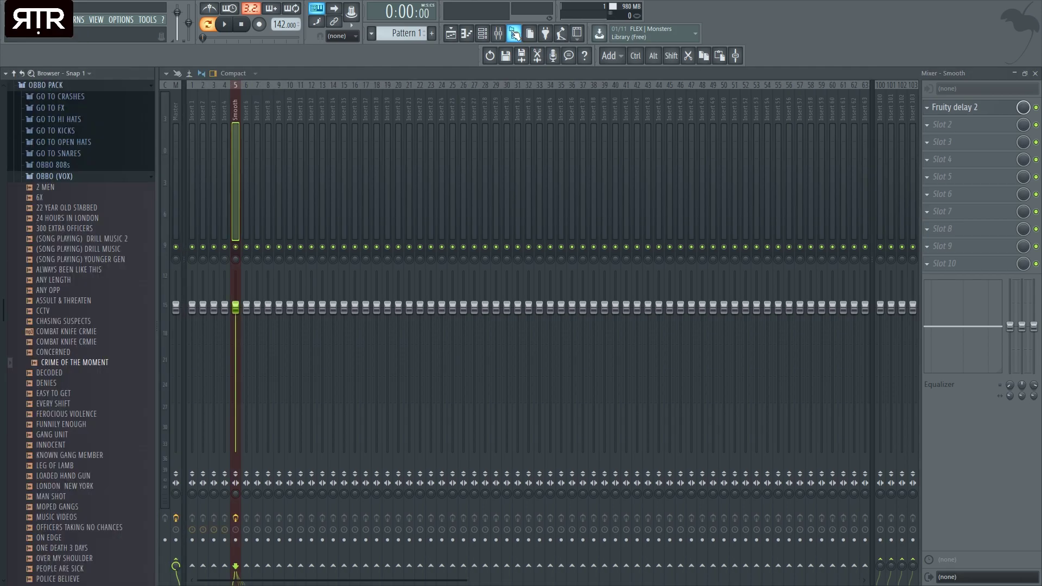
Close the mixer and move the channel rack up to the middle of the workspace.
click(1034, 74)
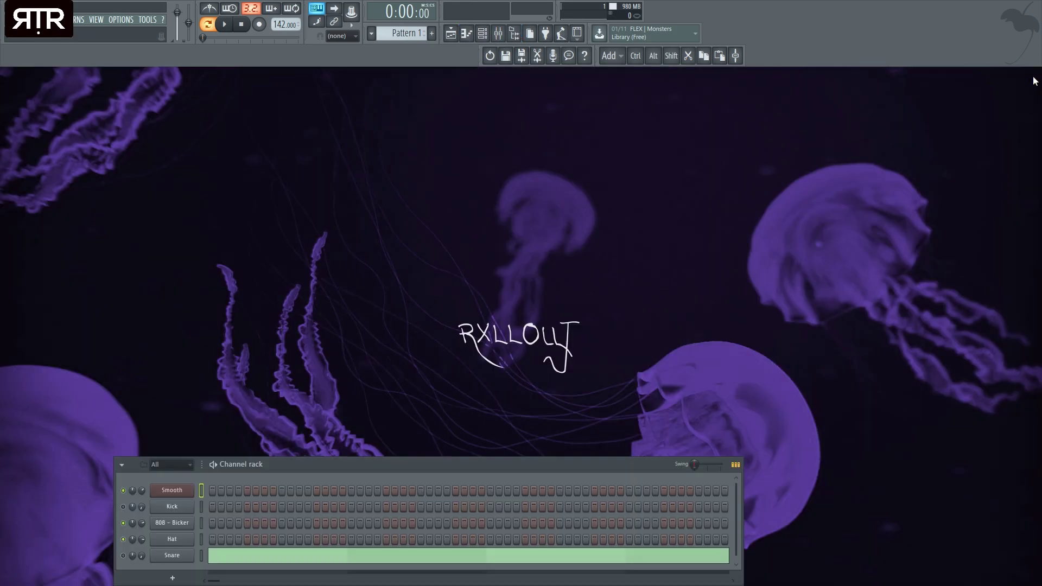
click(369, 563)
ctrl+right_click(434, 349)
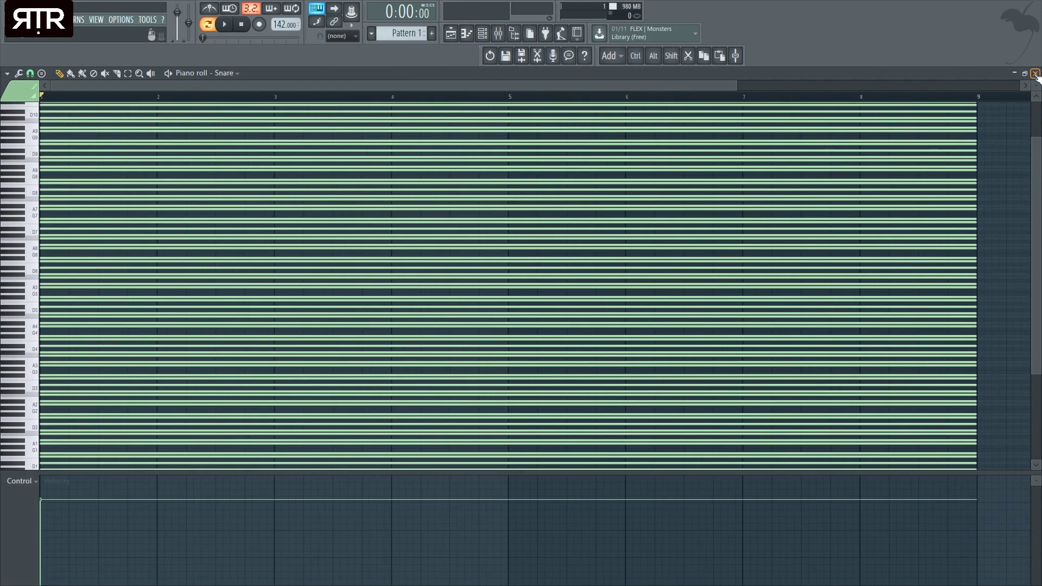
click(1035, 74)
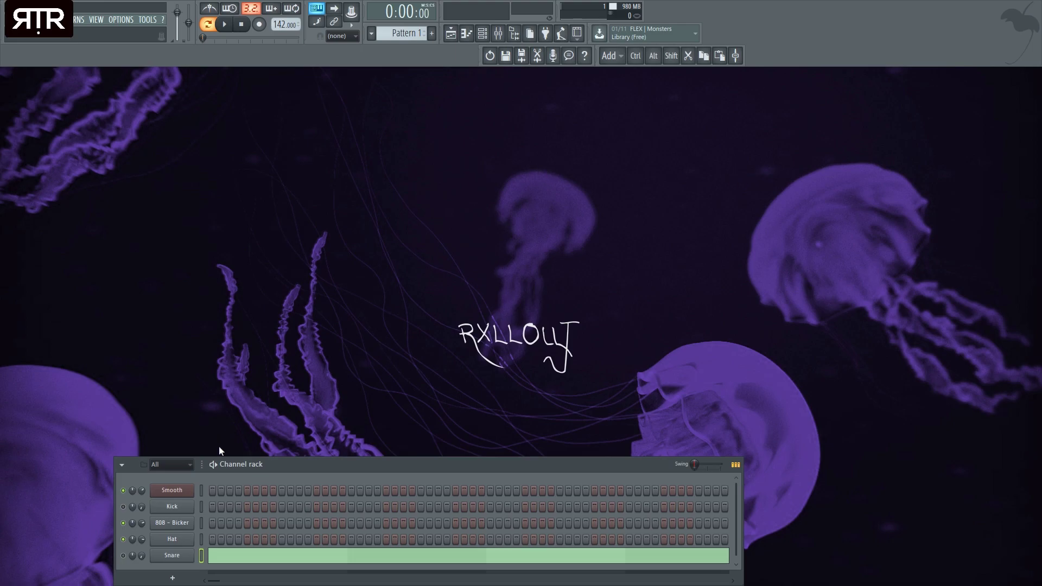
drag(259, 467, 346, 231)
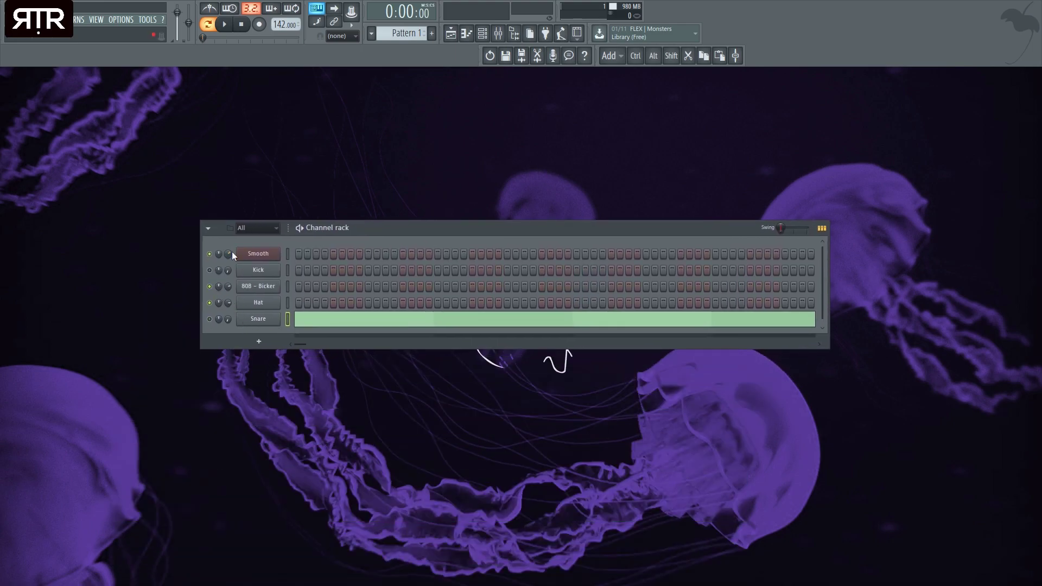
Open the Smooth channel's piano roll and place half-bar A#4 and F5 notes at the start of bar 1.
click(271, 255)
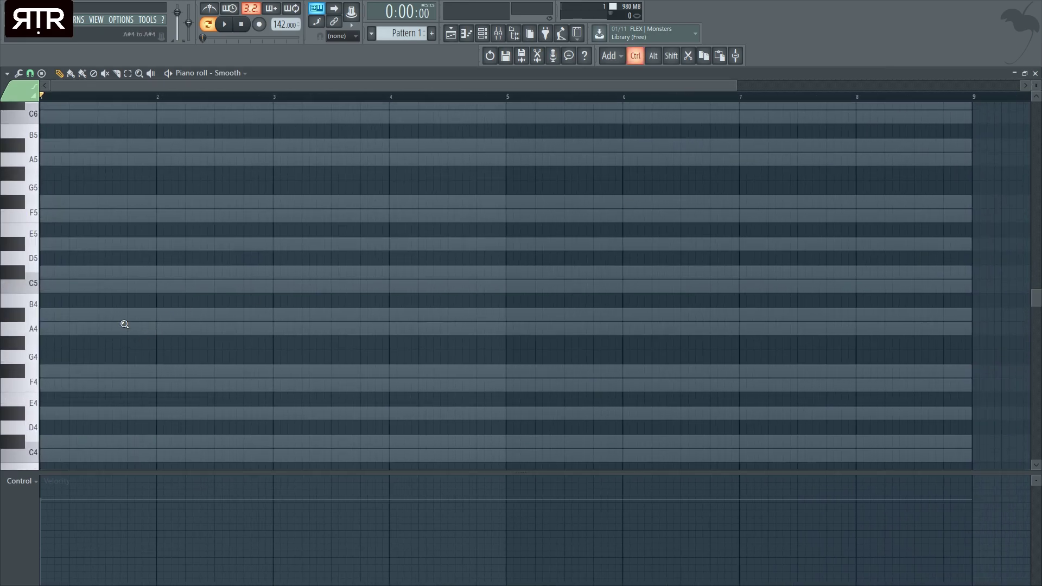
ctrl+right_click(124, 324)
ctrl+scroll(89, 317, up, 2)
drag(161, 85, 131, 86)
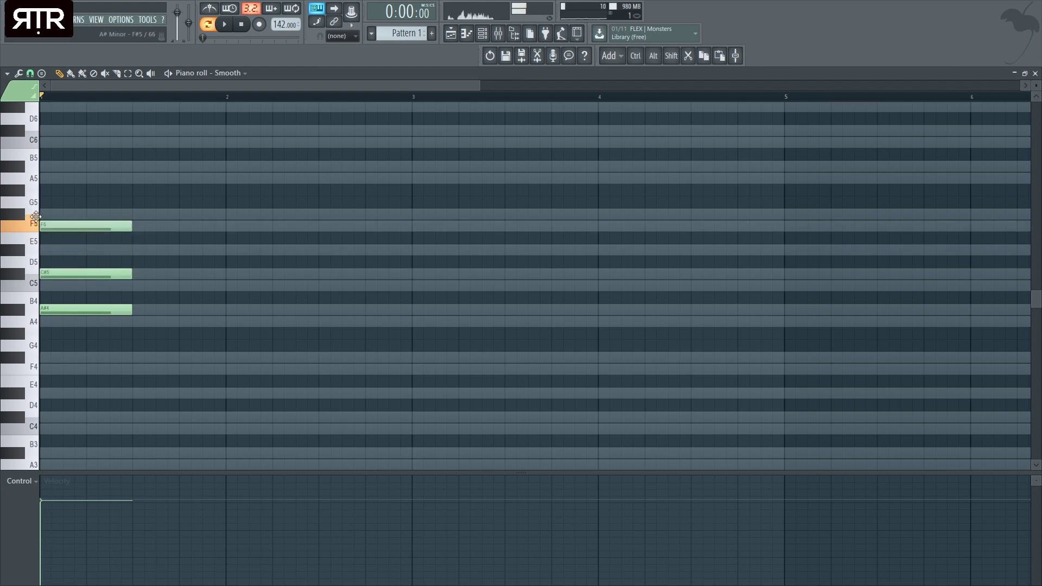
right_click(92, 273)
scroll(130, 300, down, 2)
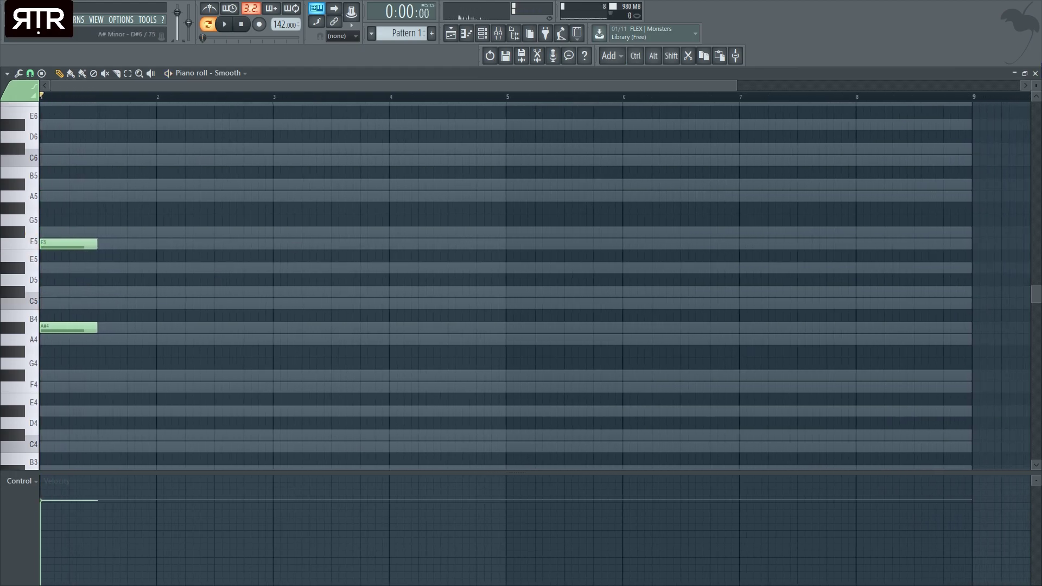
Select both notes in bar 1 and copy them to the start of bar 2.
drag(1036, 85, 1037, 80)
drag(114, 243, 87, 227)
scroll(100, 271, up, 2)
ctrl+click(100, 272)
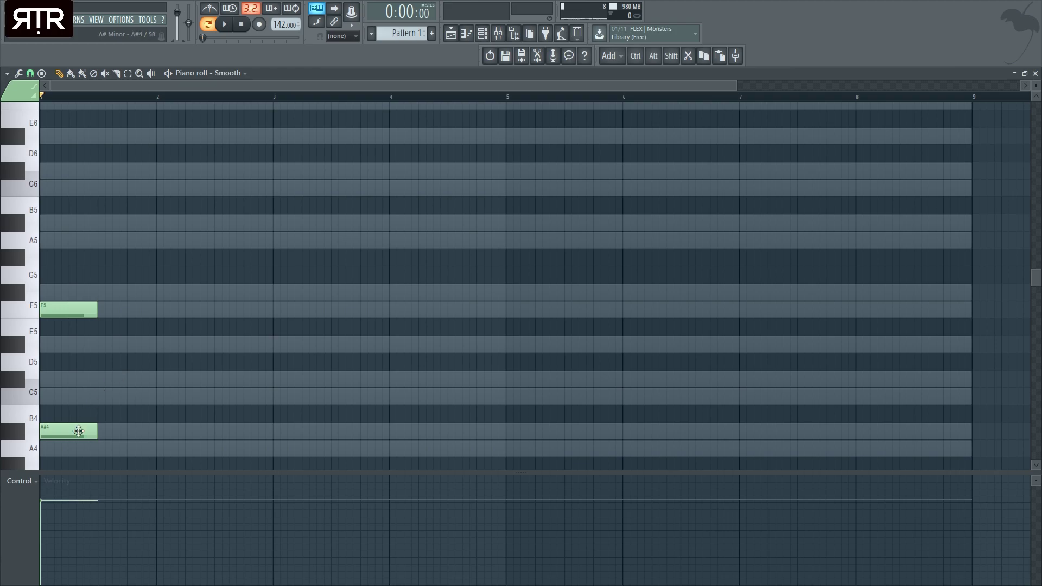
drag(72, 284, 170, 423)
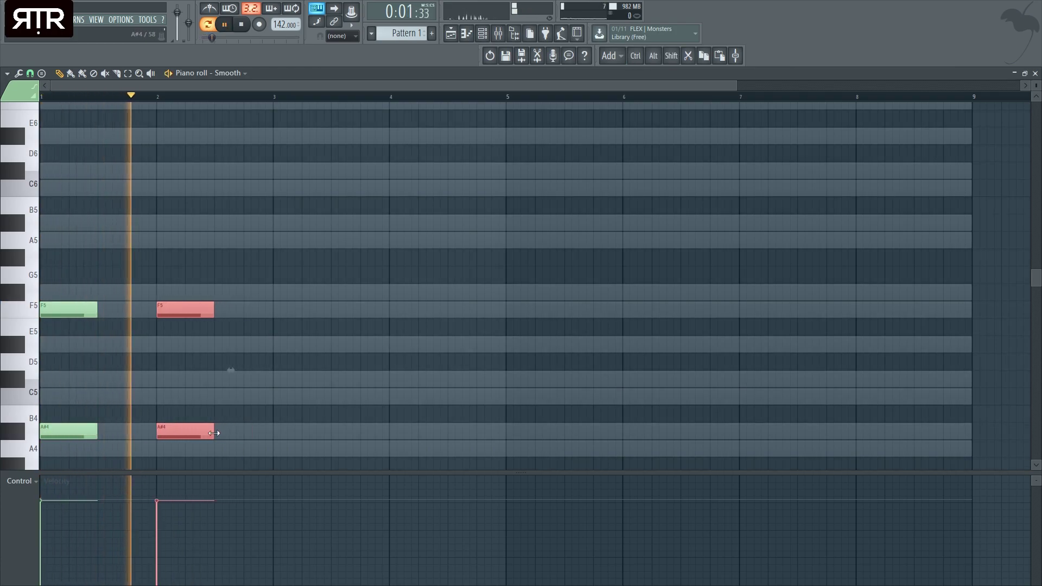
Extend all four notes in bars 1 and 2 so each lasts a full bar, and start playback.
key(ctrl+a)
key(space)
click(131, 436)
key(space)
key(ctrl+z)
key(space)
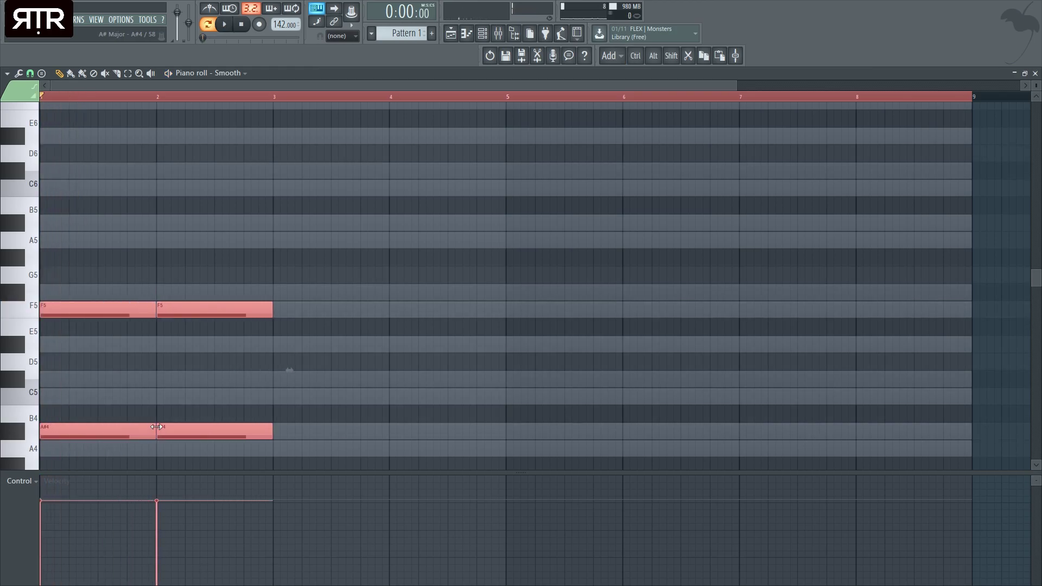
key(ctrl+z)
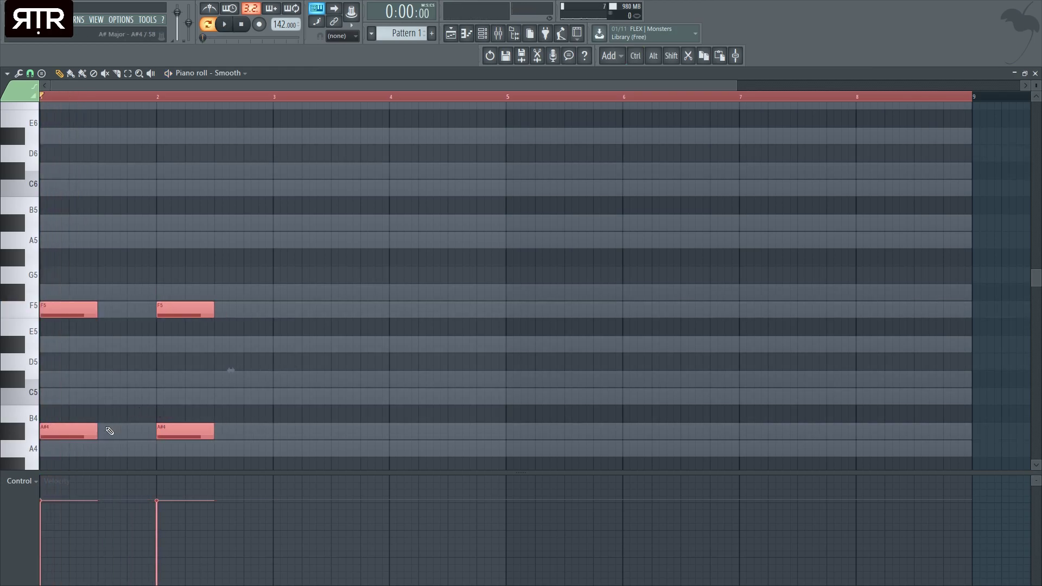
drag(127, 437, 157, 437)
key(space)
click(205, 356)
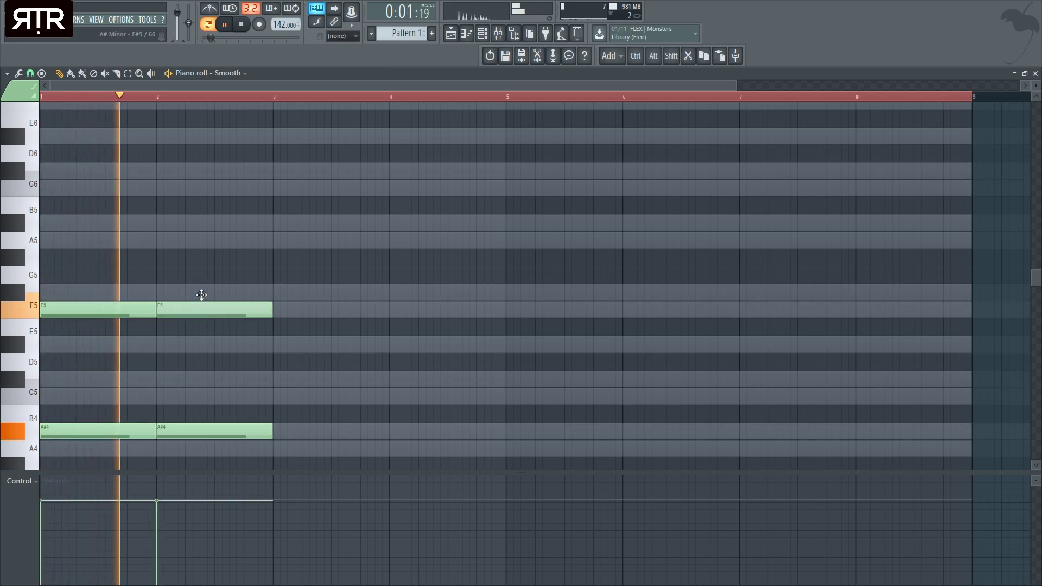
Raise bar 2's upper note to F#5 and duplicate the two-bar pattern into bars 3 and 4.
drag(199, 308, 196, 291)
key(ctrl+a)
drag(89, 426, 317, 419)
scroll(272, 389, down, 1)
scroll(259, 412, down, 2)
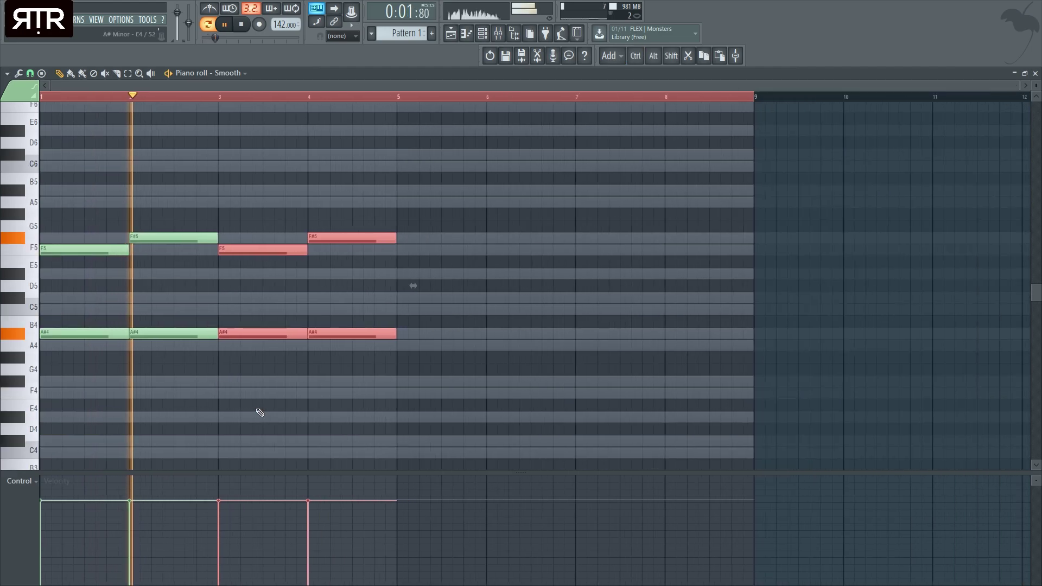
scroll(260, 412, up, 2)
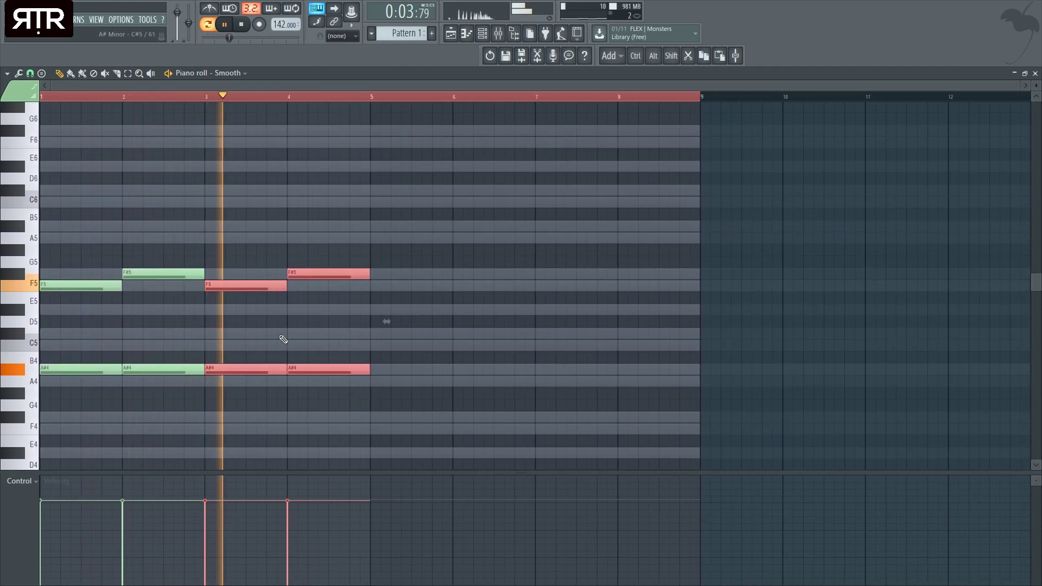
click(302, 340)
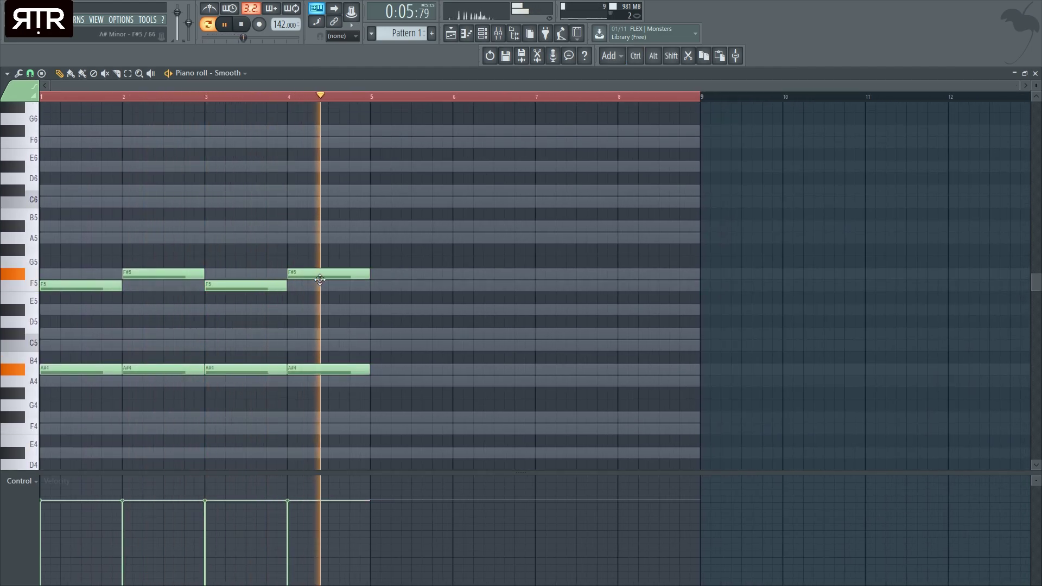
Duplicate the whole four-bar pattern into bars 5 to 8.
key(ctrl+a)
drag(82, 373, 413, 364)
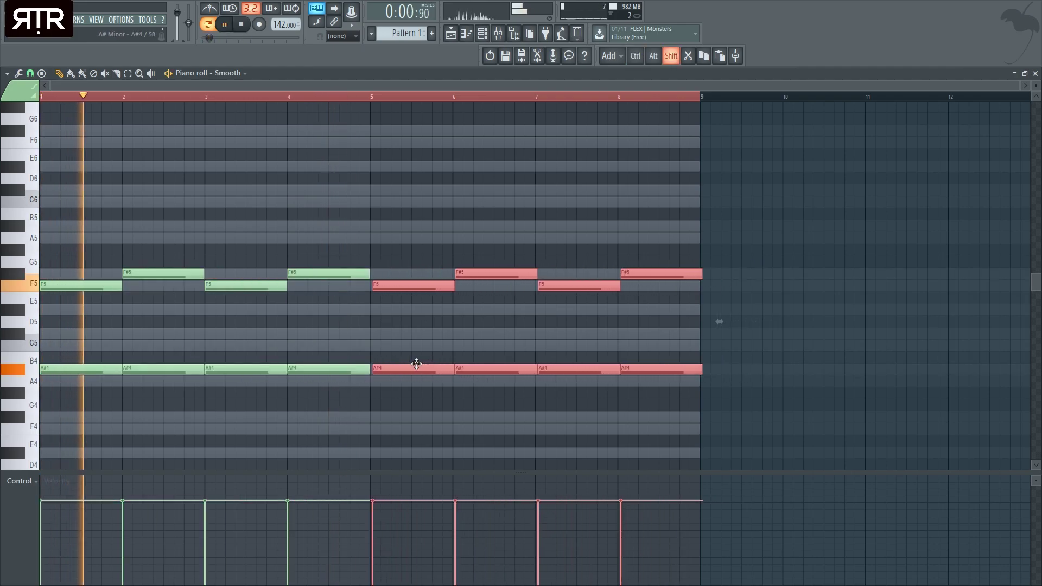
click(406, 351)
Lower bar 4's notes to A4 and D#5, and replace bar 8's notes with a copy of them.
drag(310, 372, 308, 385)
drag(321, 278, 322, 320)
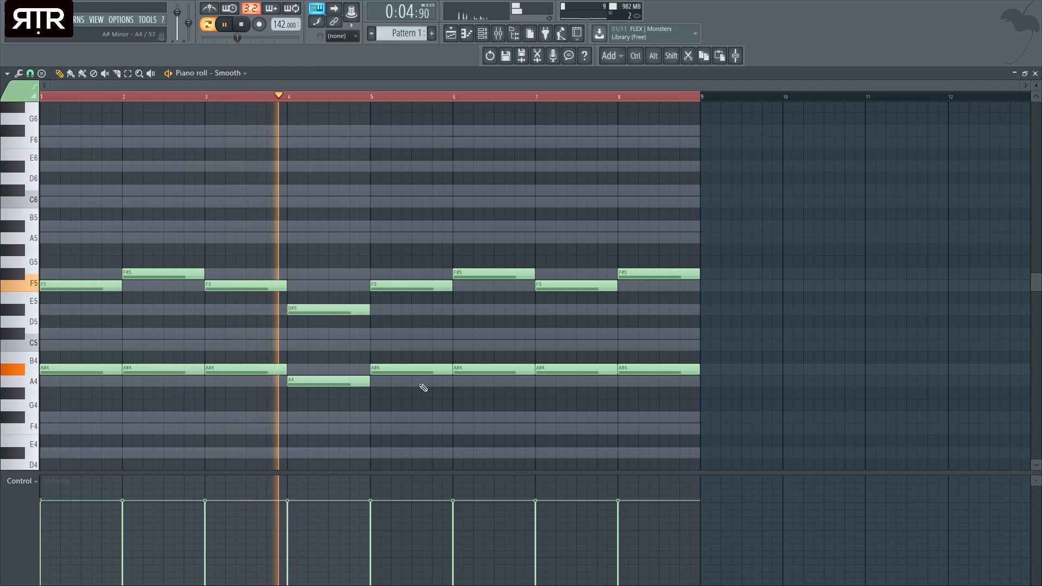
right_click(672, 274)
right_click(670, 370)
drag(336, 416, 336, 308)
drag(338, 311, 653, 317)
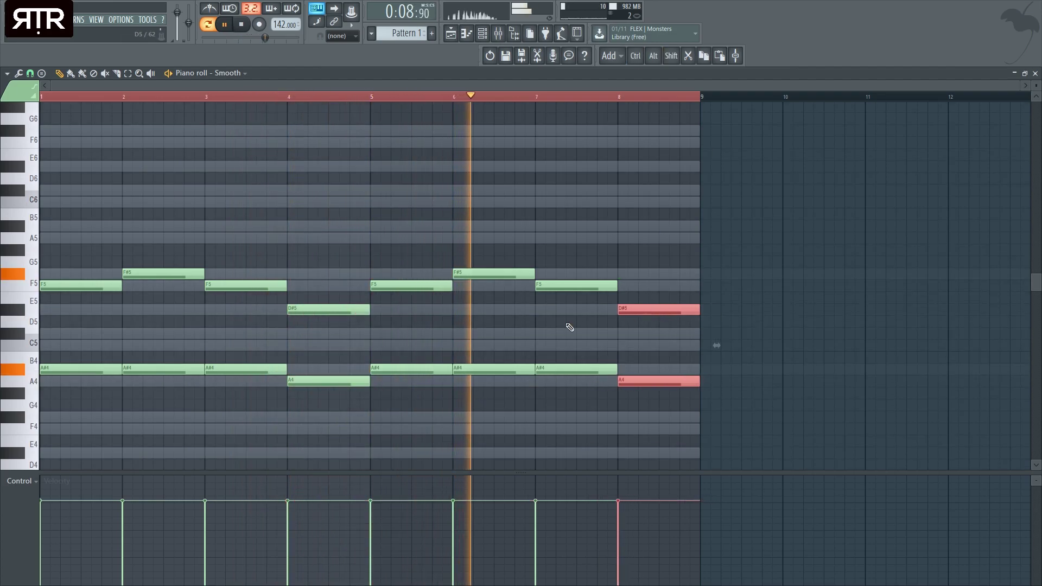
ctrl+click(596, 326)
key(space)
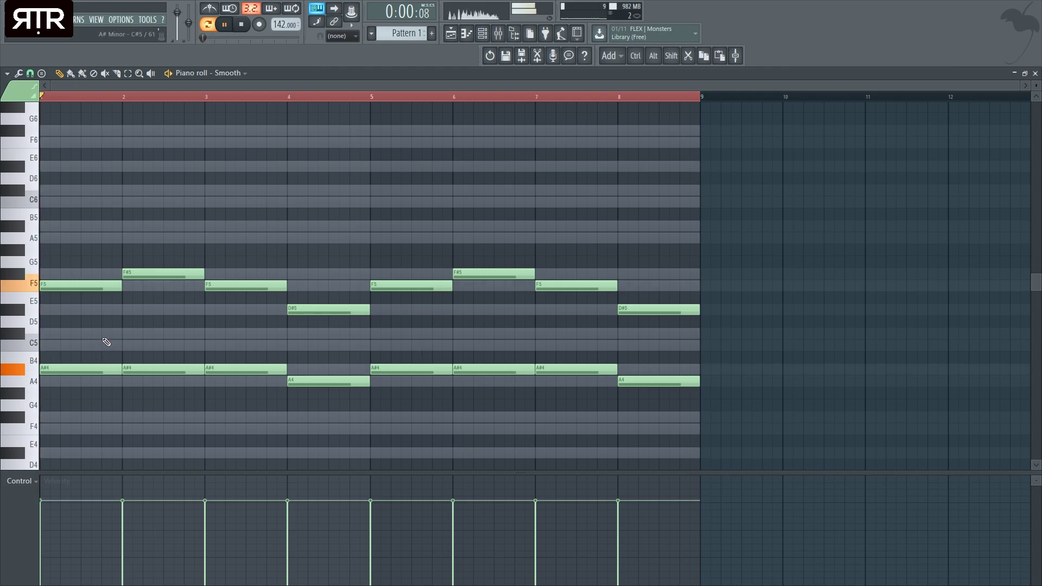
scroll(104, 343, down, 1)
key(space)
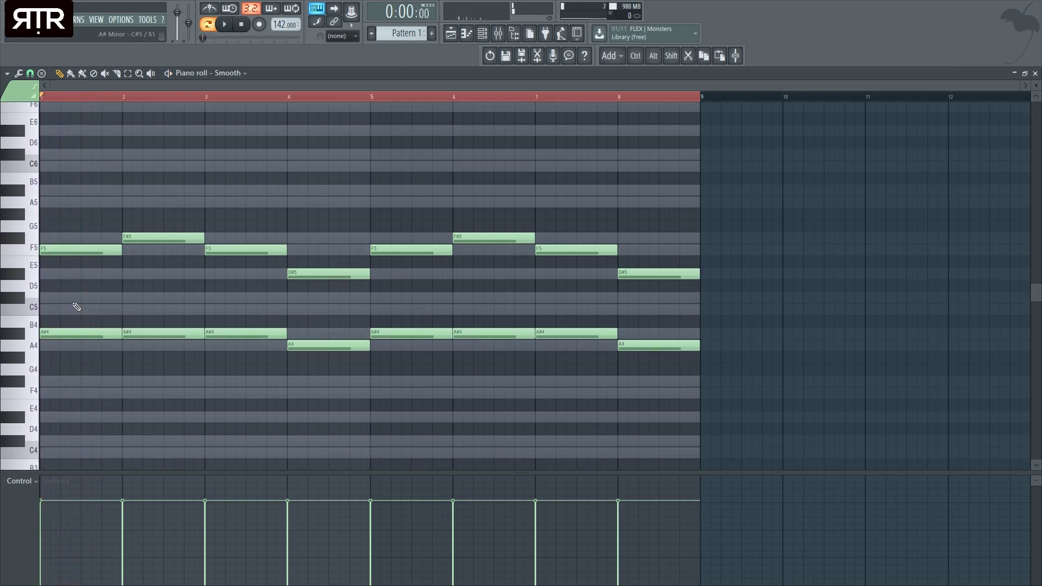
Build a short three-note melody at the start of bar 1 with A#5, F6 and A6, auditioning it against the chords.
scroll(79, 320, up, 2)
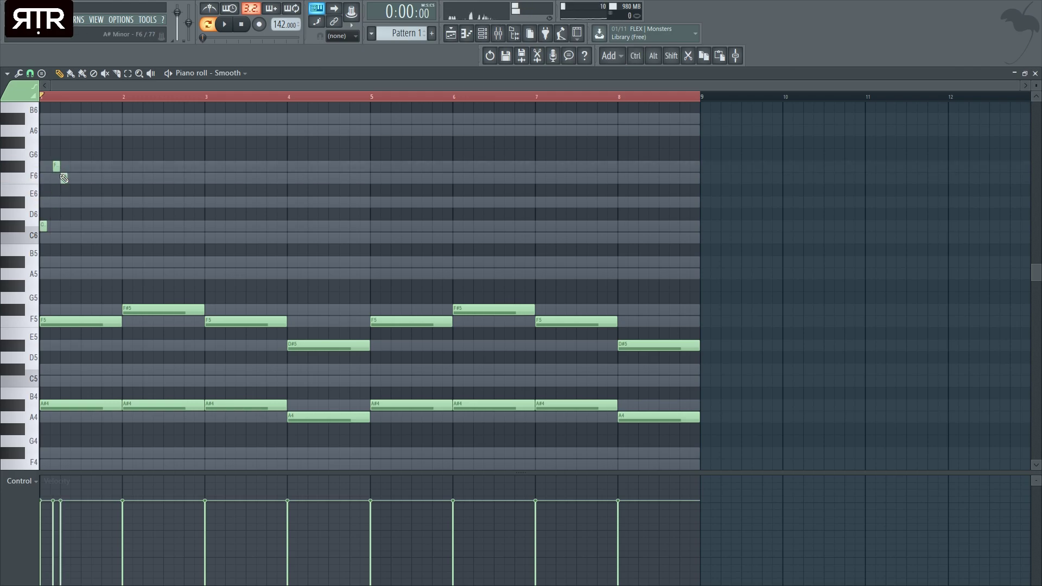
scroll(60, 152, up, 4)
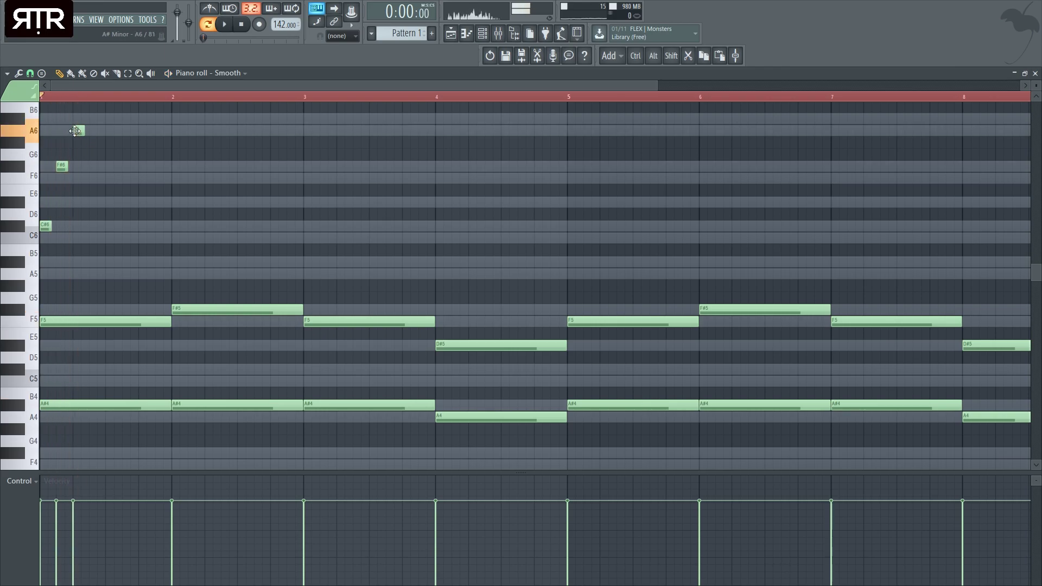
drag(53, 166, 48, 166)
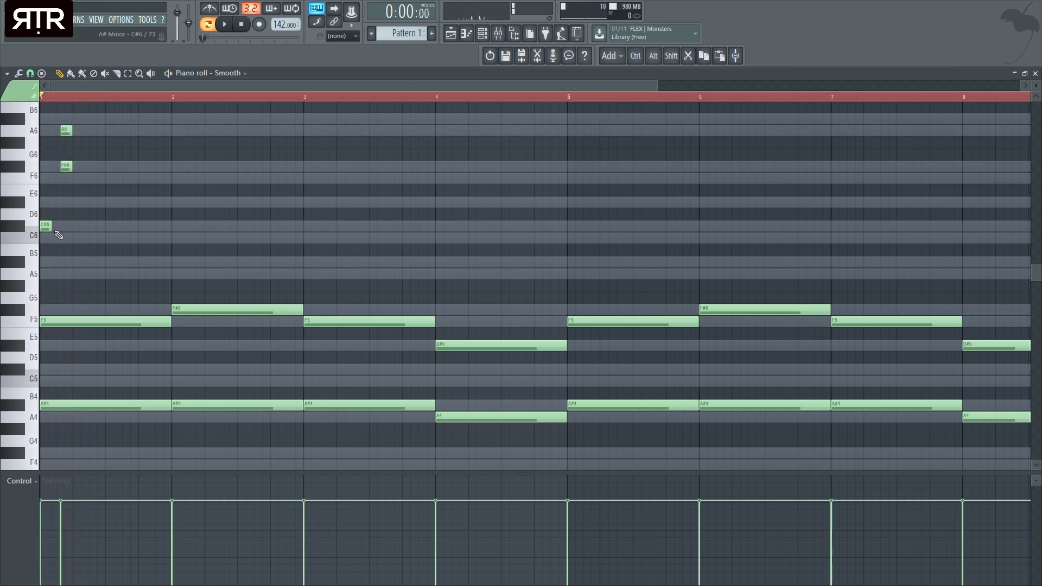
key(space)
key(space)
drag(66, 131, 79, 132)
key(space)
key(space)
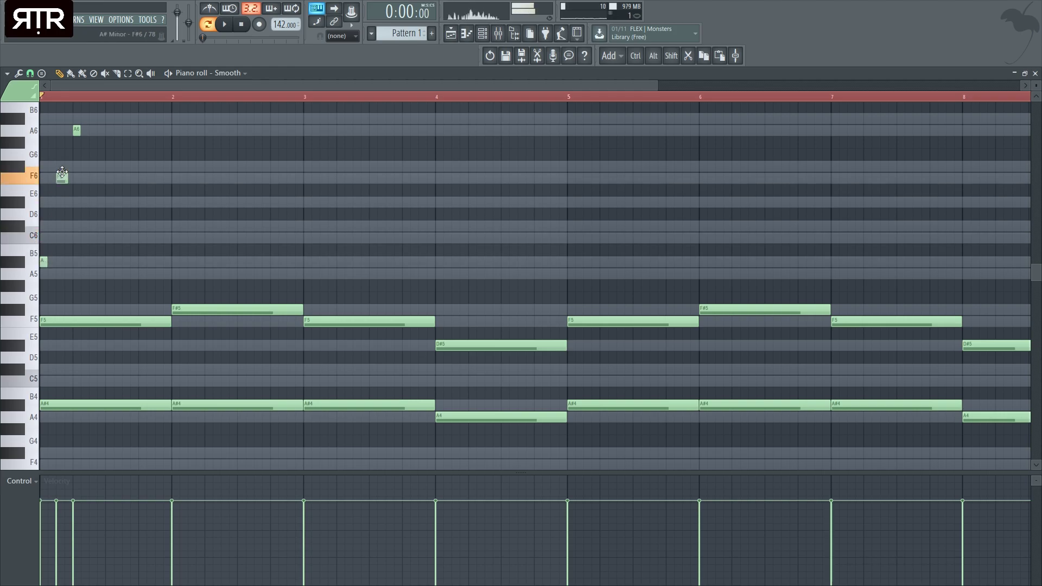
key(space)
key(space)
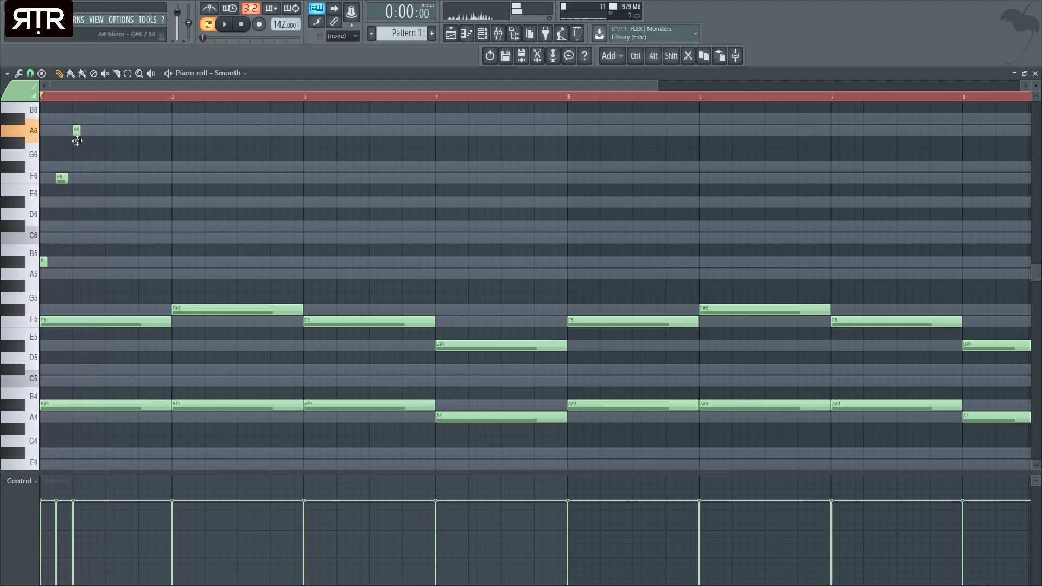
Lower the third melody note to F#6, shorten the F6 note to match the others, and audition the phrase.
drag(74, 158, 78, 157)
key(space)
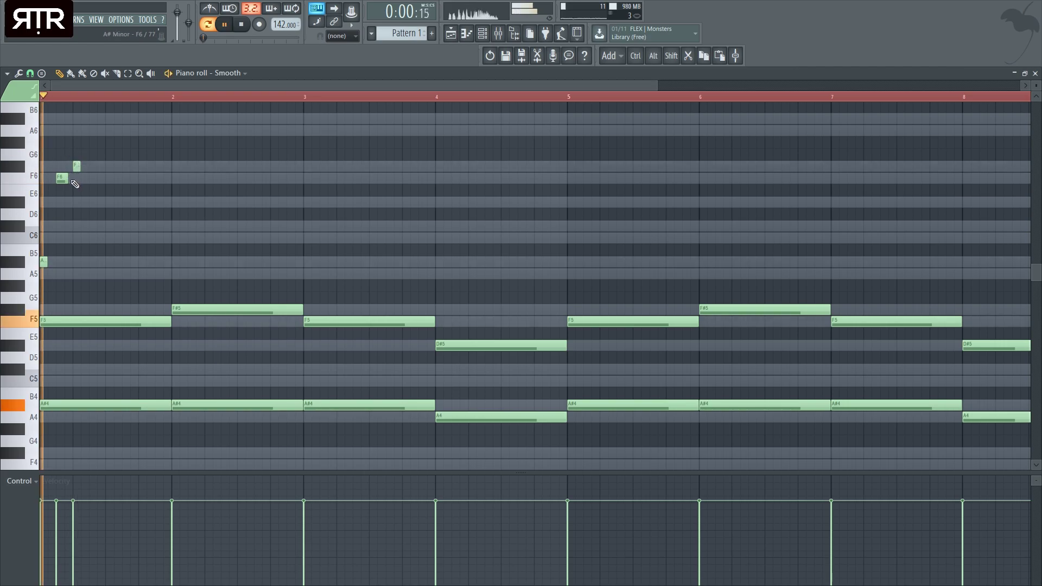
key(space)
key(space)
key(ctrl+a)
key(space)
Duplicate the three-note melody phrase so the copy starts on beat 4 of bar 1.
drag(114, 275, 41, 157)
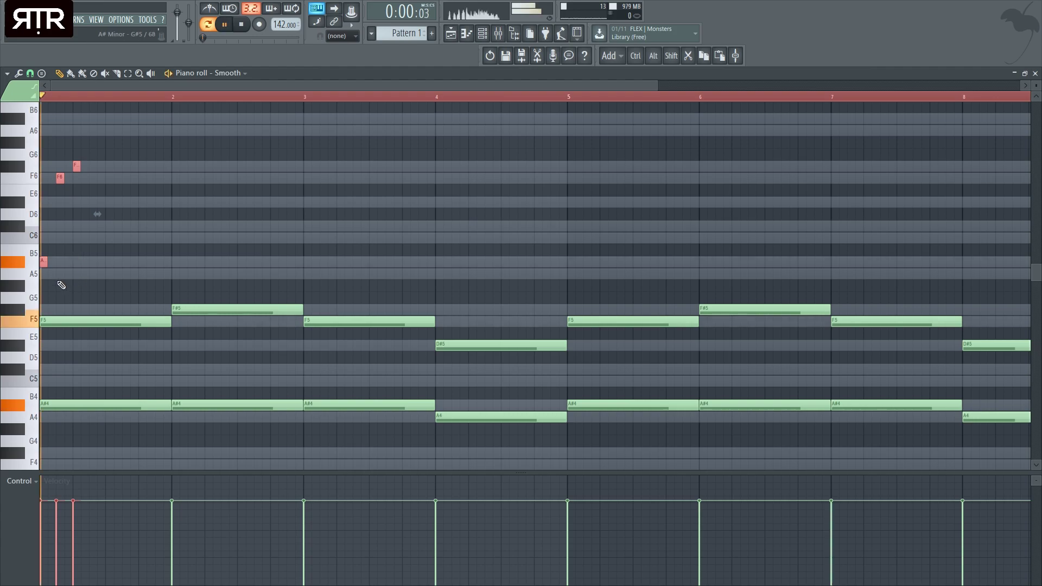
drag(41, 259, 14, 134)
key(space)
key(space)
drag(207, 272, 3, 82)
ctrl+click(248, 180)
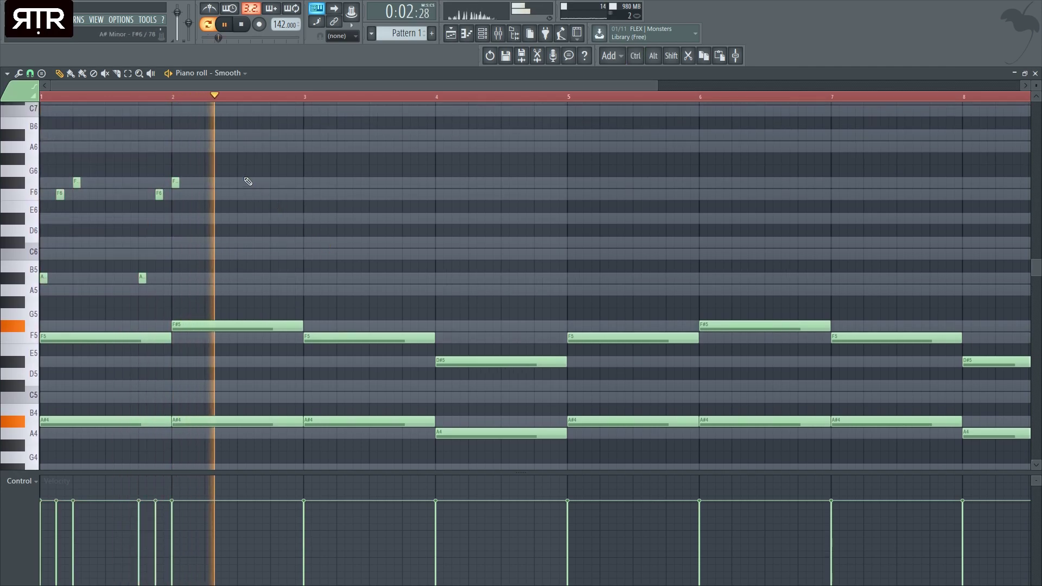
Add two short melody notes, C#7 followed by C7, starting on beat 4 of bar 2.
click(272, 136)
click(285, 158)
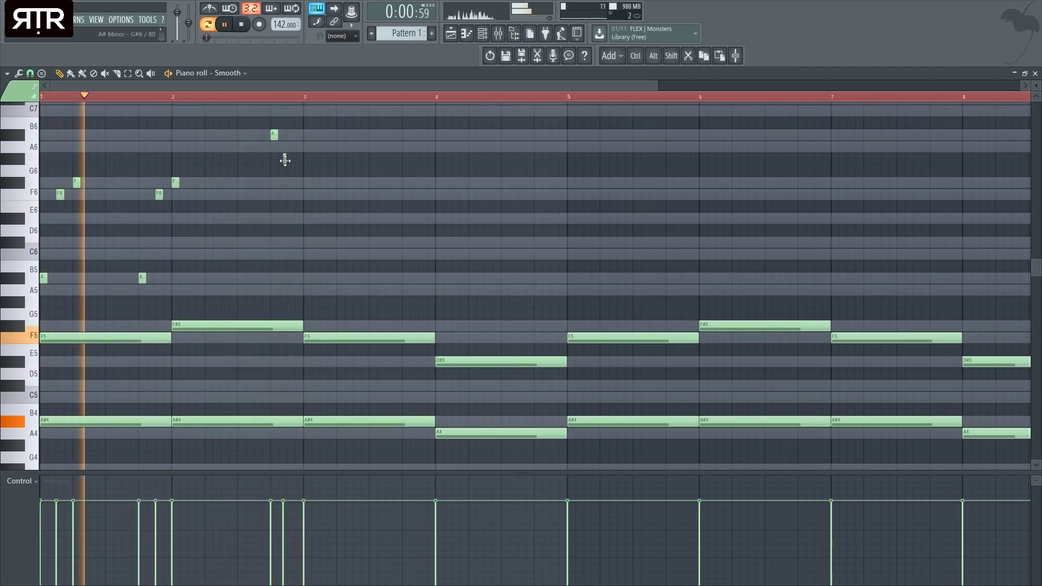
drag(286, 160, 287, 147)
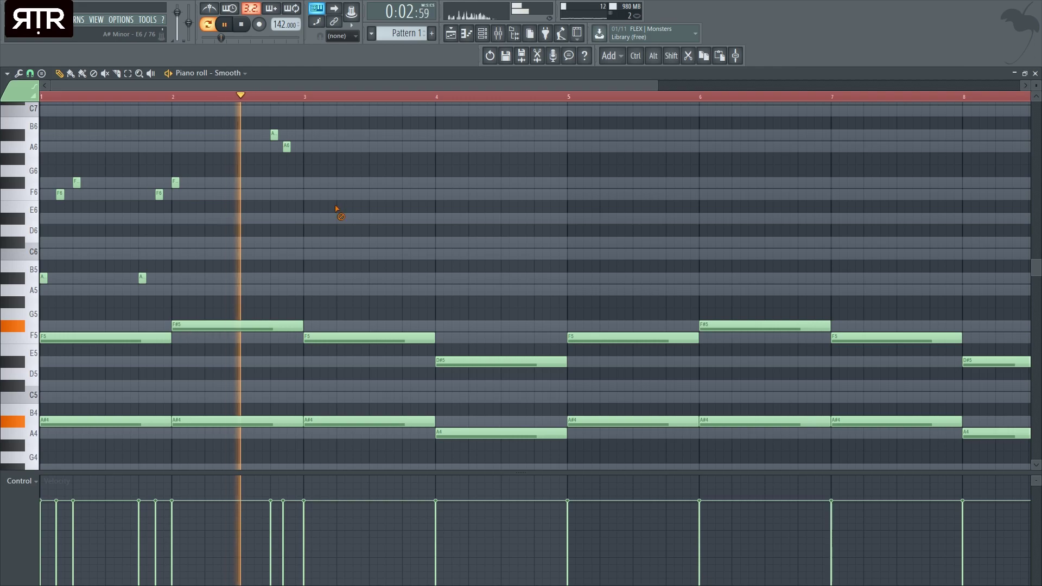
key(space)
key(space)
mouse_move(286, 147)
mouse_down()
mouse_move(272, 131)
mouse_move(276, 160)
mouse_move(275, 106)
mouse_move(273, 131)
mouse_up()
ctrl+click(284, 156)
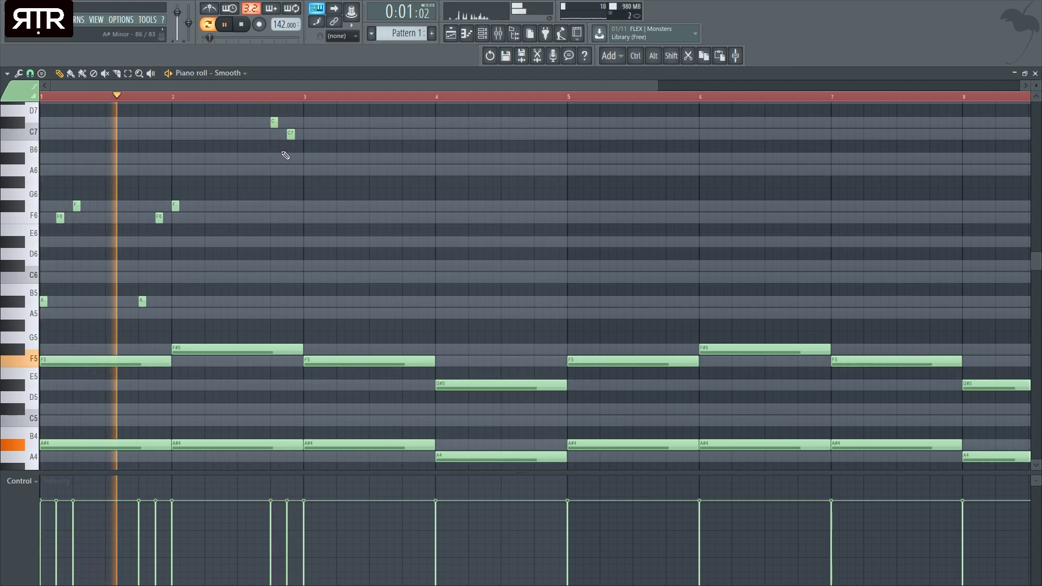
Select all the short melody notes in bars 1 and 2 and duplicate them into bars 3 and 4.
scroll(326, 277, down, 1)
drag(319, 299, 24, 87)
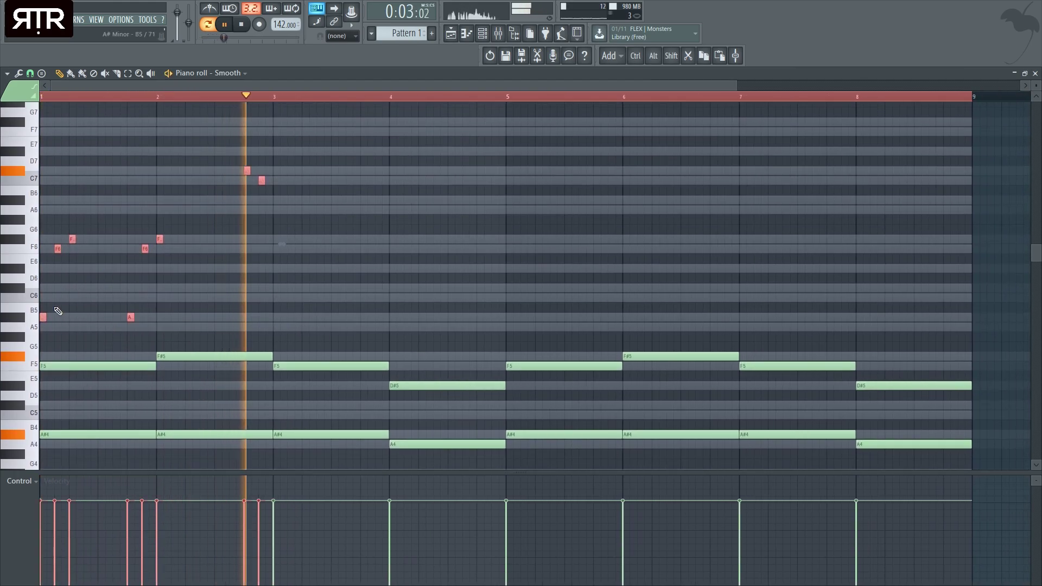
shift+drag(42, 317, 274, 317)
scroll(228, 373, down, 3)
key(space)
Copy the lower A#4 and A4 notes of all eight bars one octave down to A#3 and A3, aligned with the bar starts.
scroll(179, 396, up, 2)
scroll(167, 400, down, 3)
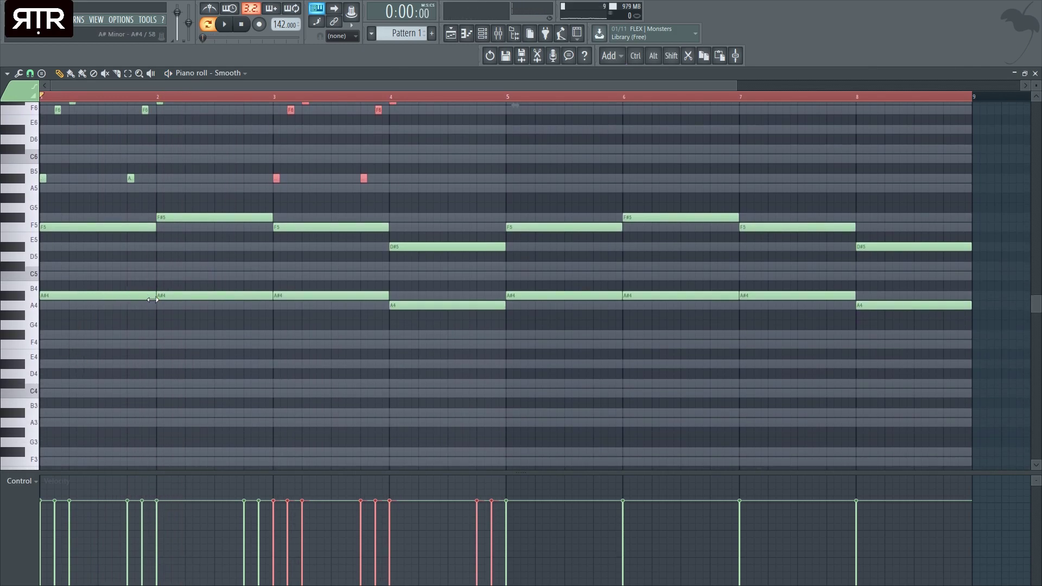
ctrl+click(62, 296)
ctrl+shift+drag(75, 282, 913, 341)
key(ctrl+c)
key(ctrl+v)
key(ctrl+Down)
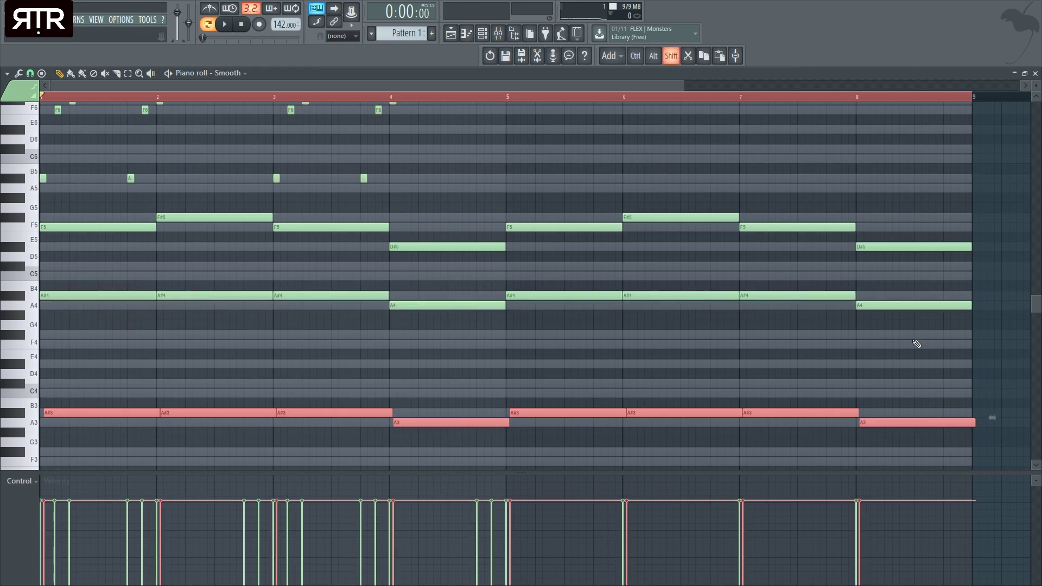
key(shift+Left)
Lower the velocity of the selected octave-down A#3 and A3 notes to about 52% and deselect them.
scroll(891, 453, down, 3)
drag(890, 526, 173, 526)
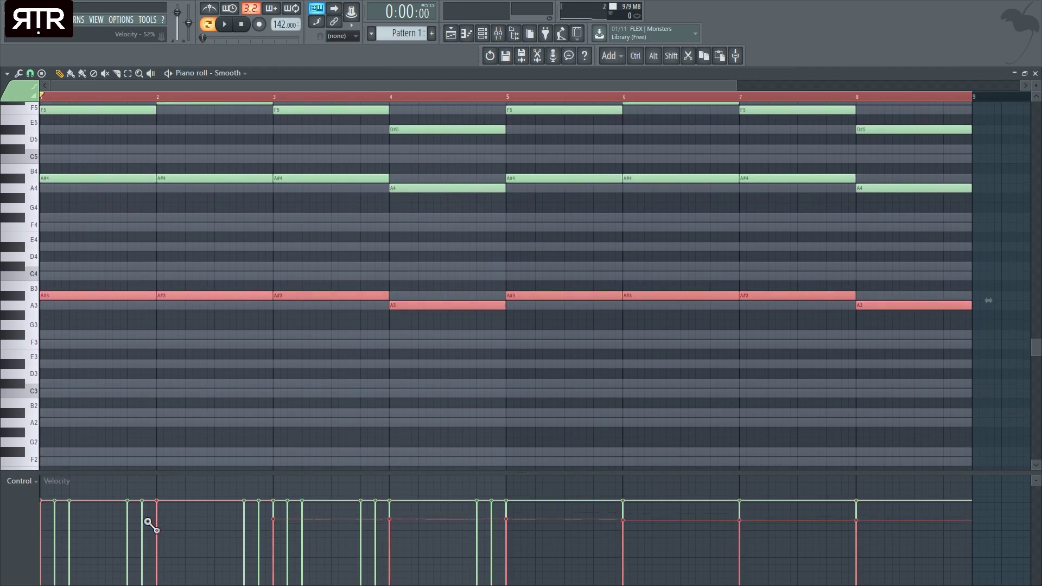
drag(8, 526, 8, 523)
ctrl+click(94, 433)
key(space)
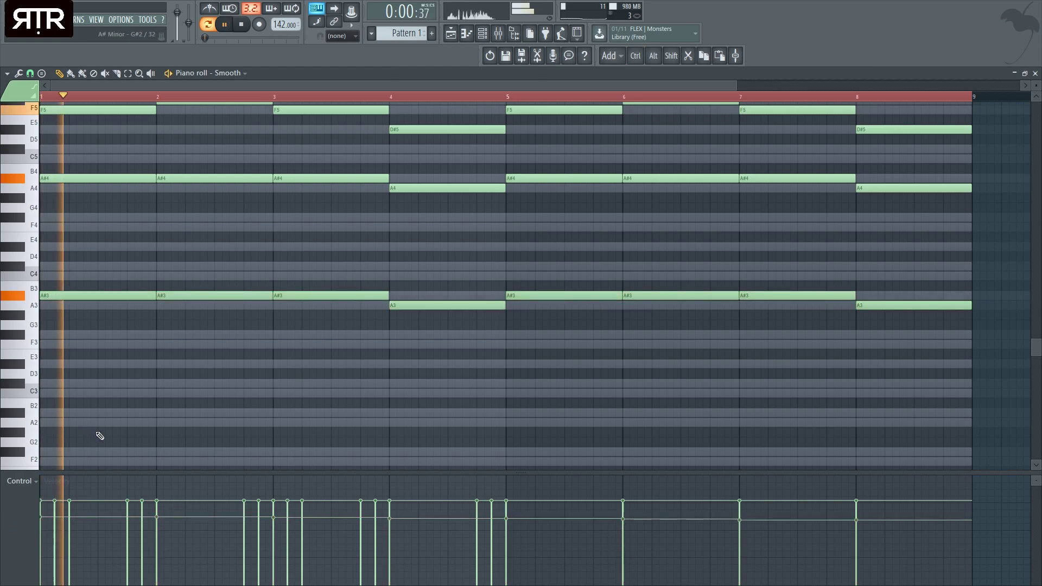
key(space)
key(space)
Split the A#3 note of bar 1 at beat 4 and lower its last quarter to F#3.
drag(156, 297, 130, 303)
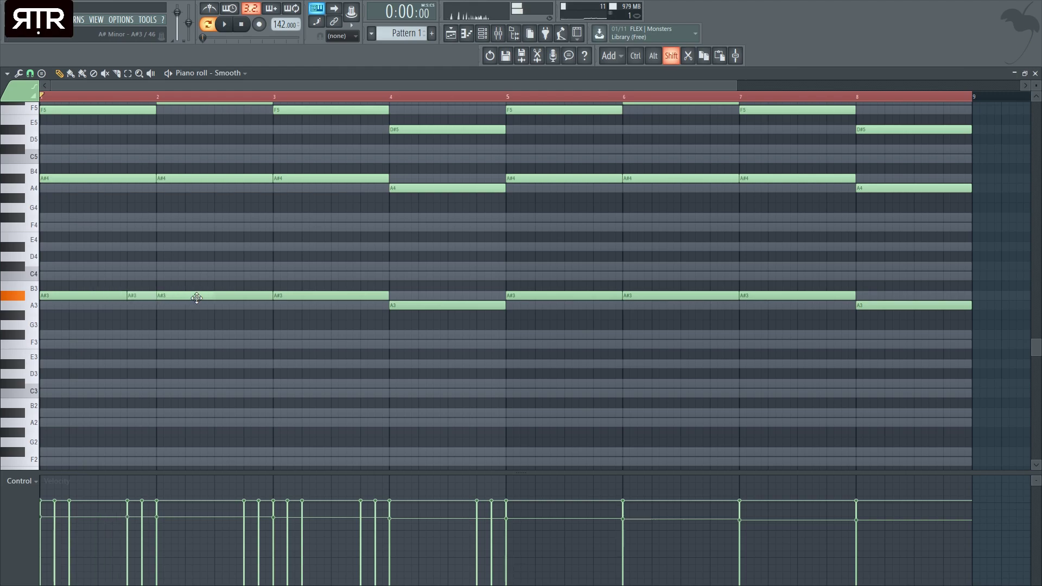
key(space)
key(space)
key(space)
drag(214, 297, 155, 298)
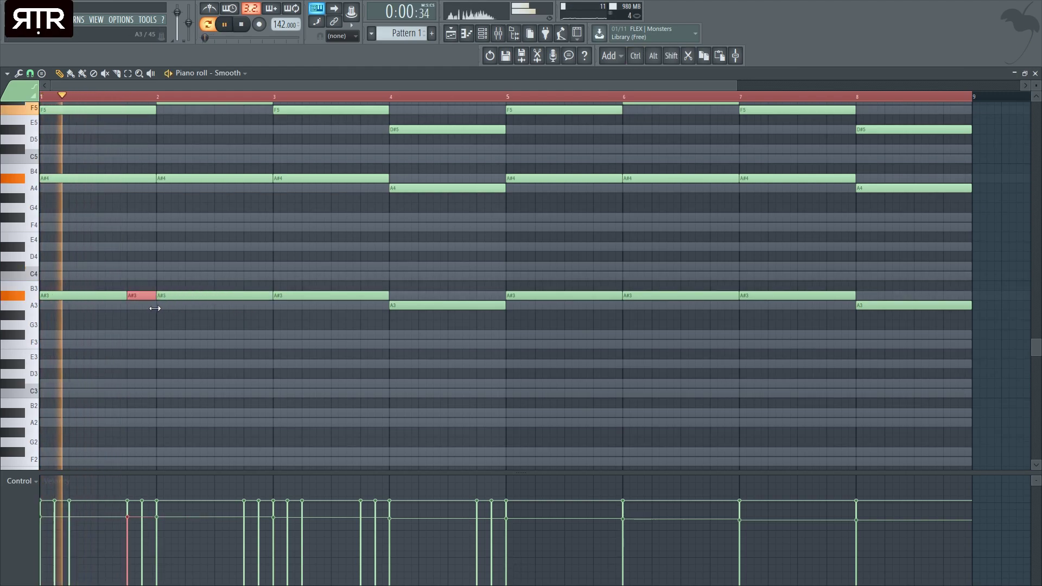
drag(151, 296, 146, 335)
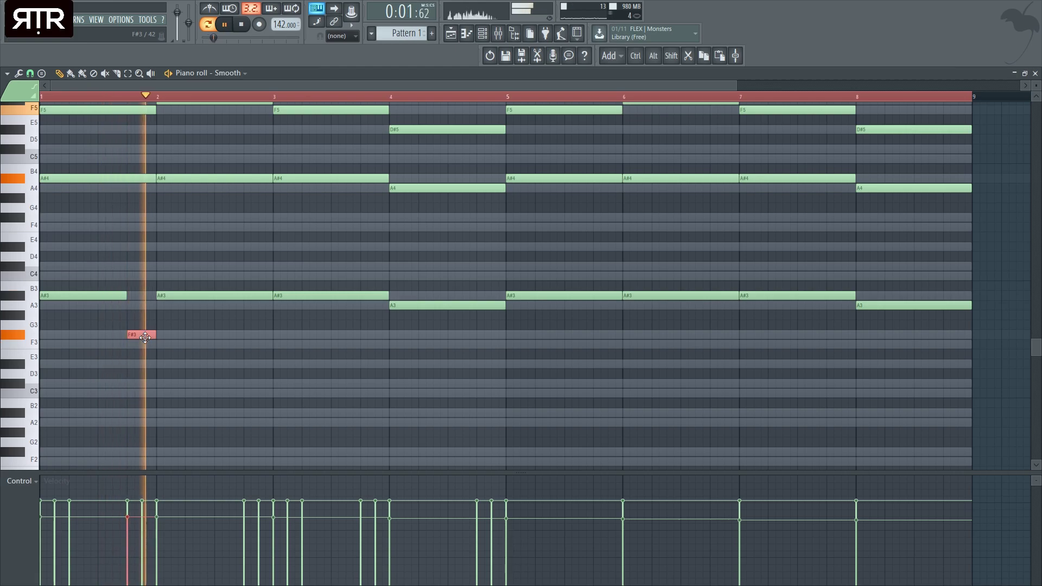
key(space)
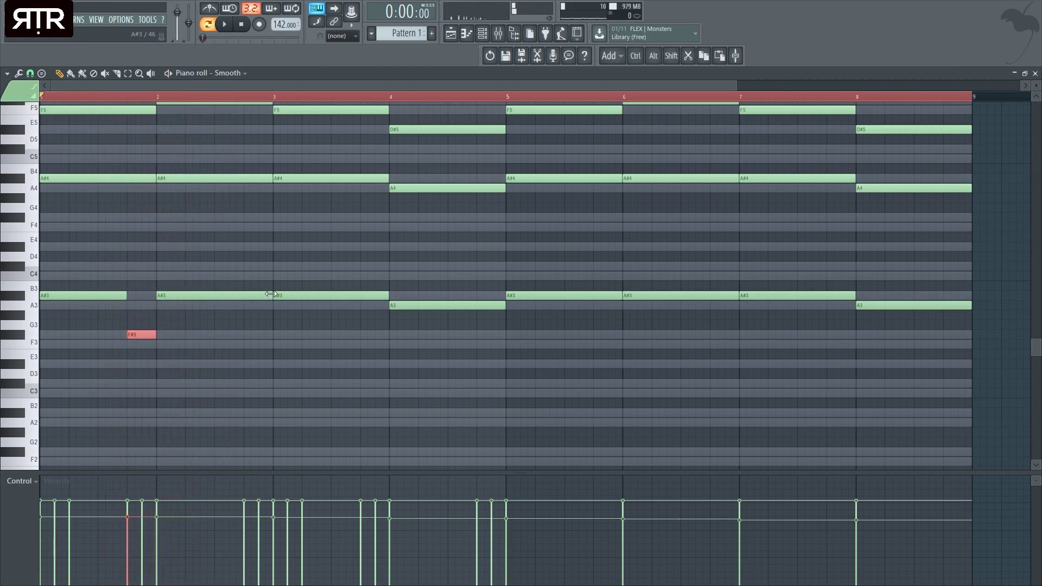
Replace the bass notes in bars 2 to 4 with copies of bar 1's A#3 and F#3 pattern, and delete those in bars 5 to 8.
right_click(265, 296)
drag(200, 337, 33, 259)
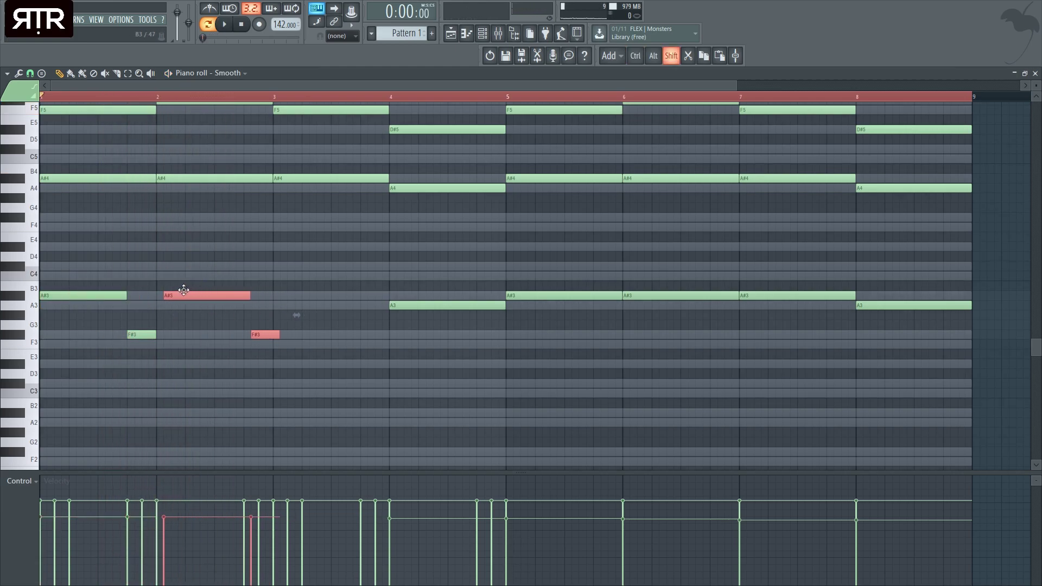
key(space)
drag(365, 387, 305, 291)
ctrl+click(539, 316)
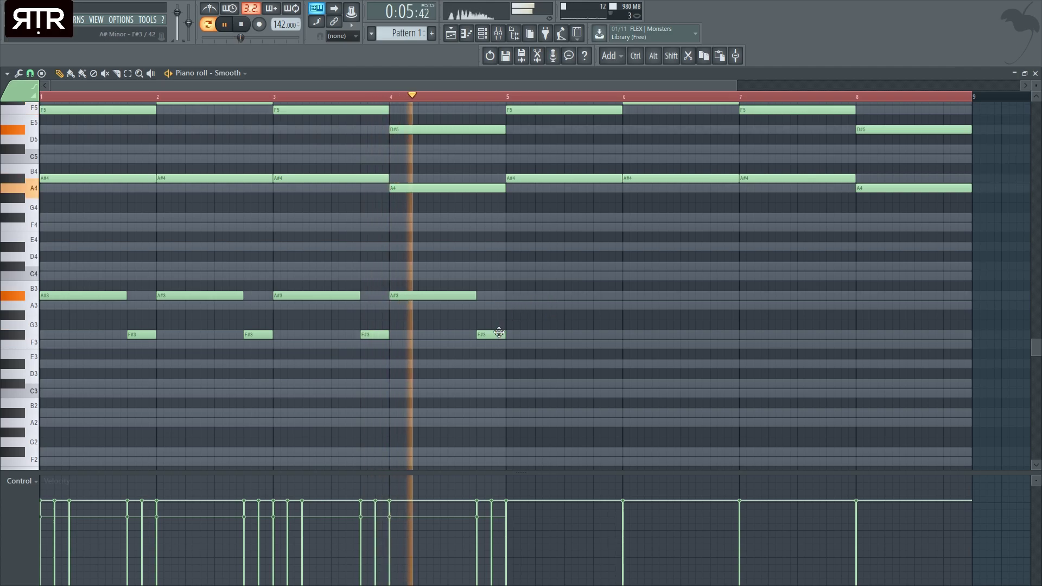
Lower the two bass notes of bar 4 to A3 and F3.
key(space)
key(space)
key(space)
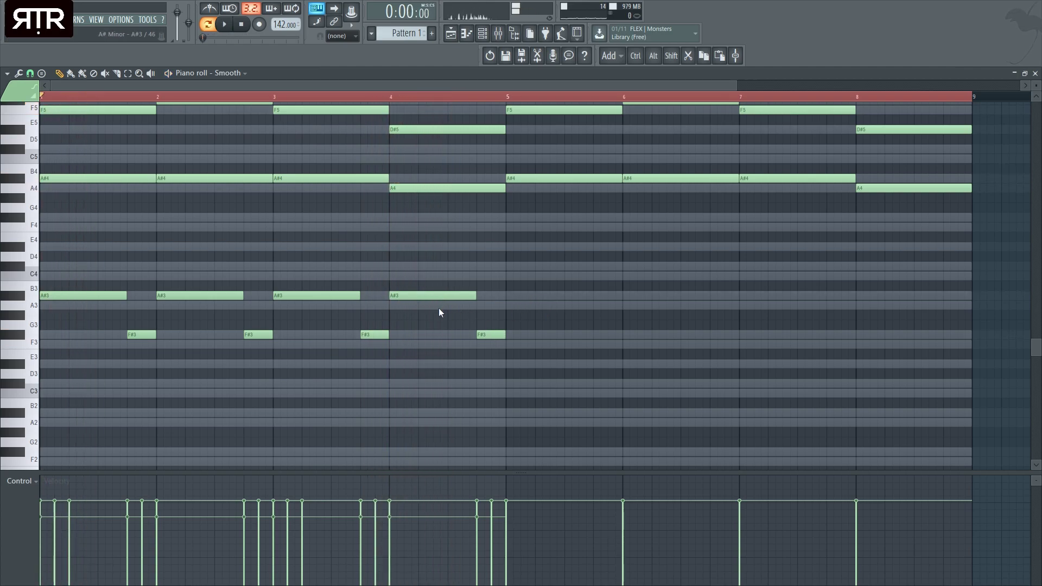
key(ctrl)
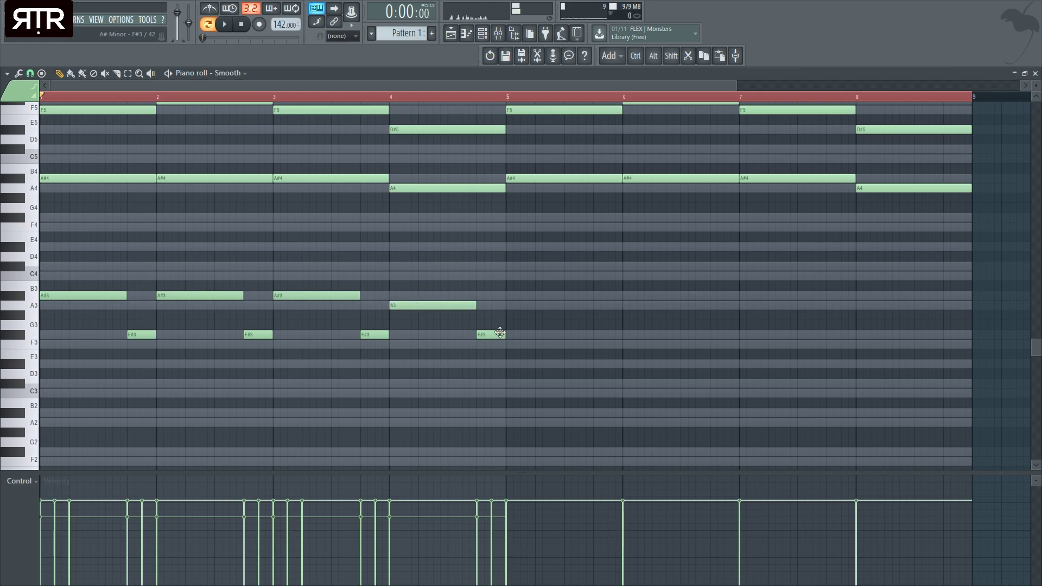
scroll(491, 348, down, 1)
Duplicate the bass pattern and the short melody notes of bars 1 to 4 into bars 5 to 8.
key(space)
drag(561, 447, 530, 388)
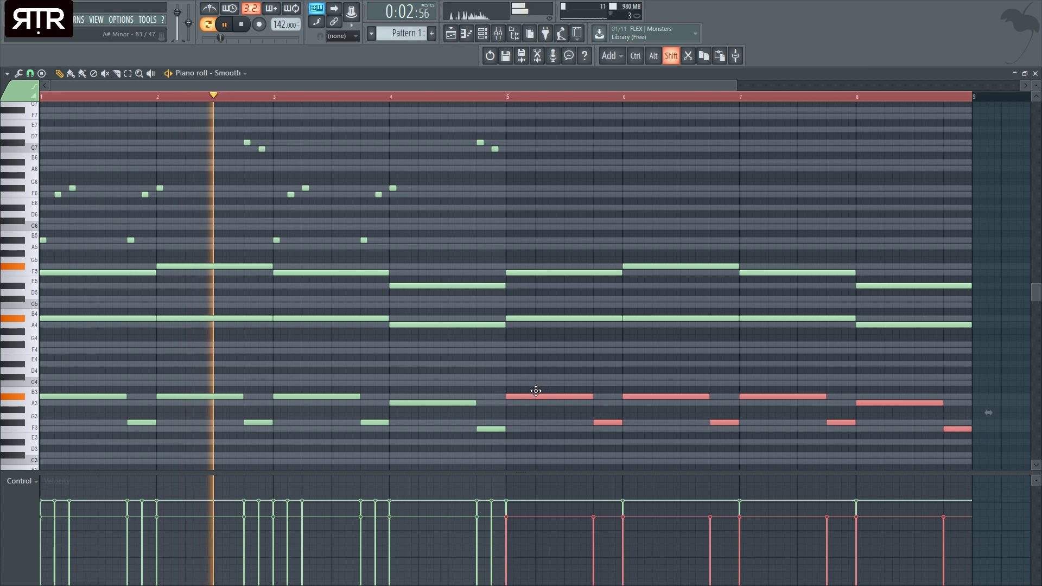
scroll(530, 386, up, 5)
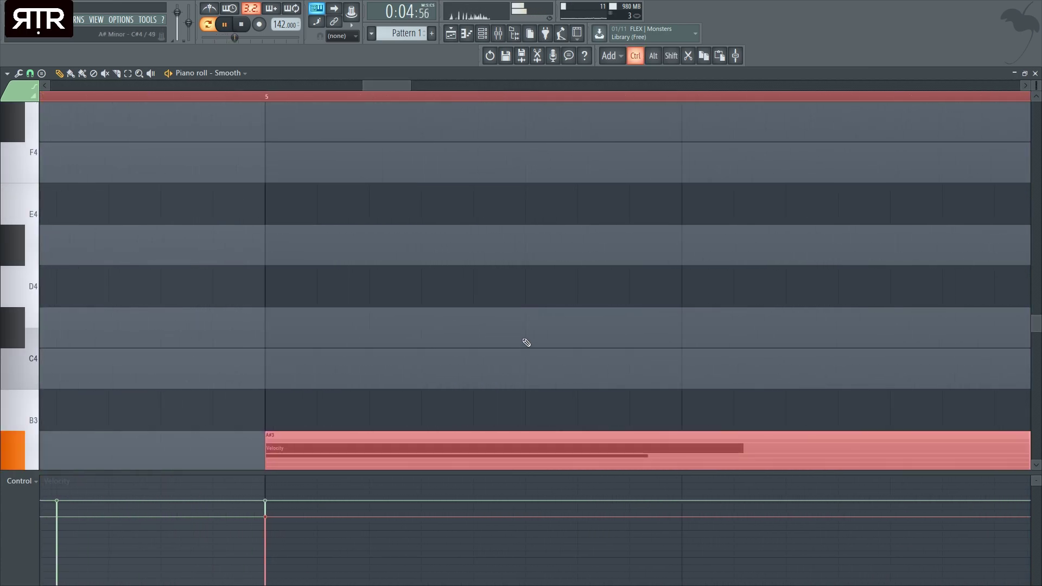
scroll(526, 342, down, 5)
drag(546, 255, 41, 103)
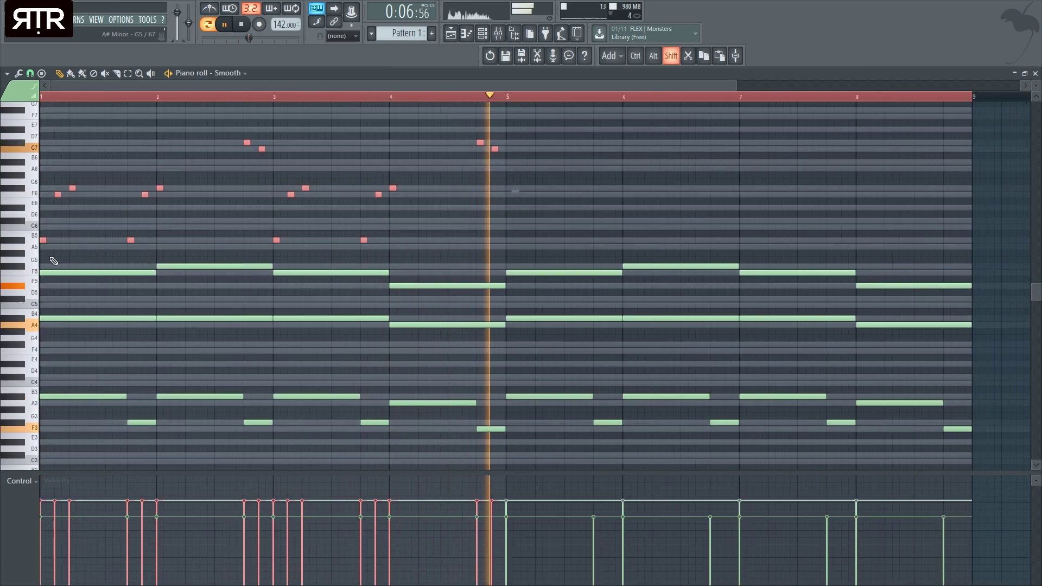
drag(44, 243, 510, 243)
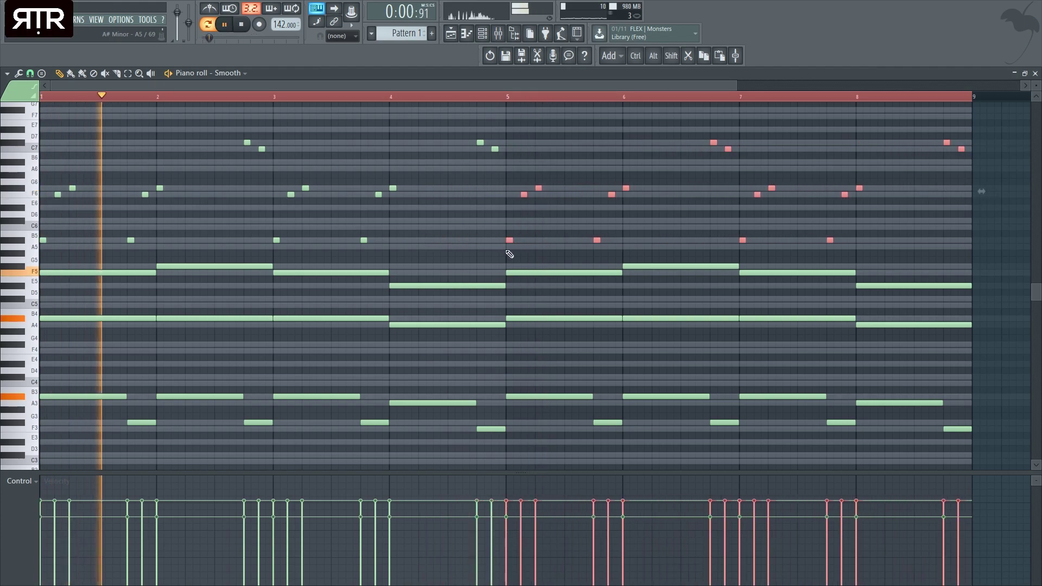
ctrl+right_click(526, 246)
Add Fruity delay 2 and Fruity parametric EQ 2 to the Smooth mixer track, cutting the lows with the EQ's high-pass band.
click(1035, 73)
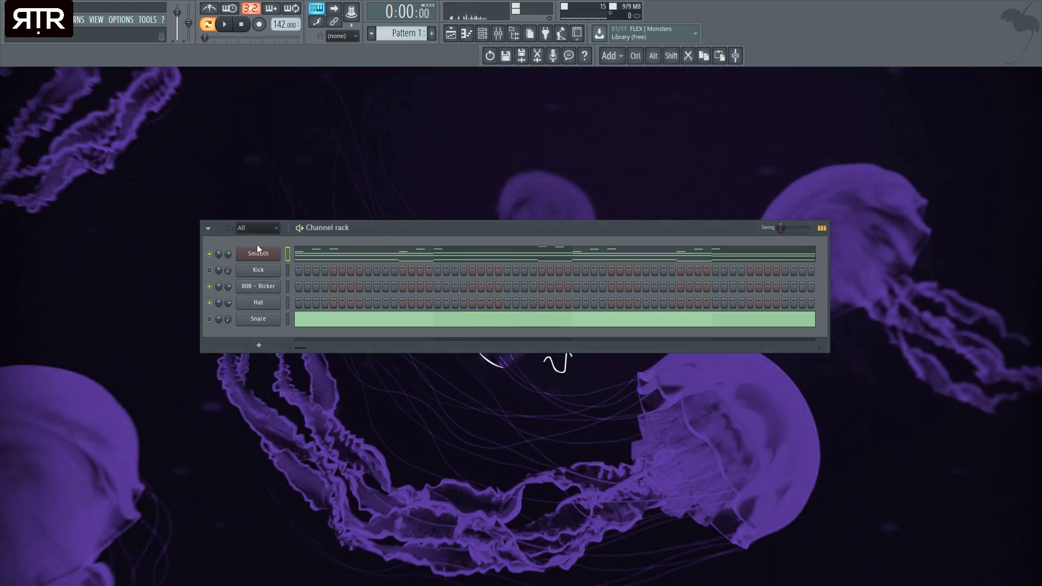
click(503, 33)
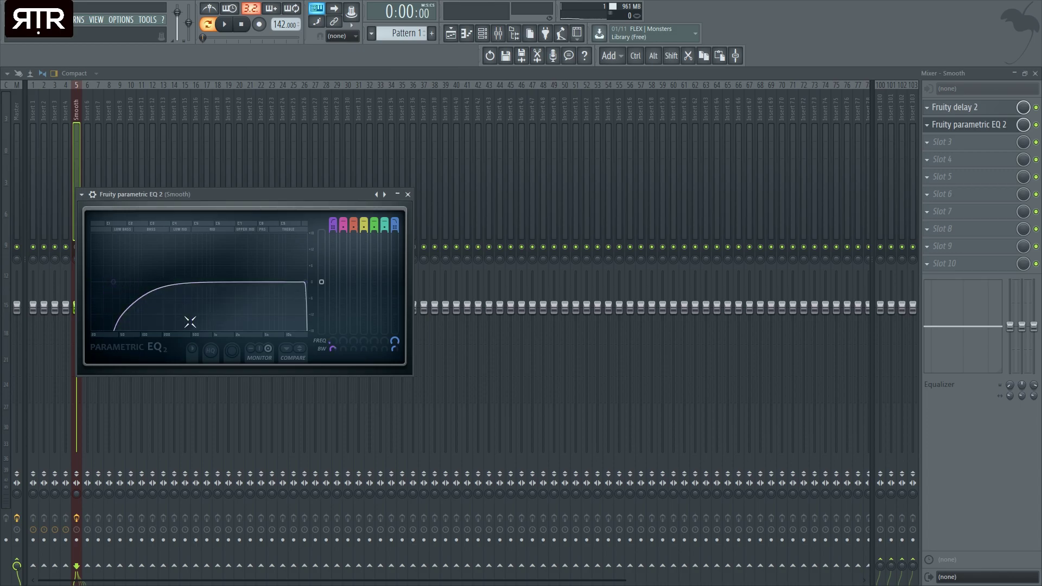
key(space)
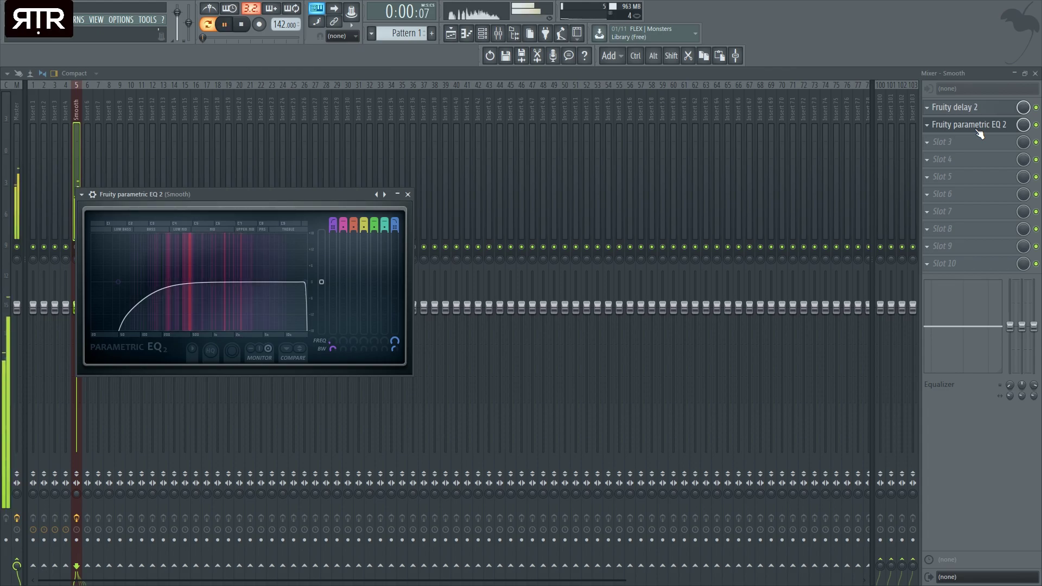
drag(118, 282, 126, 282)
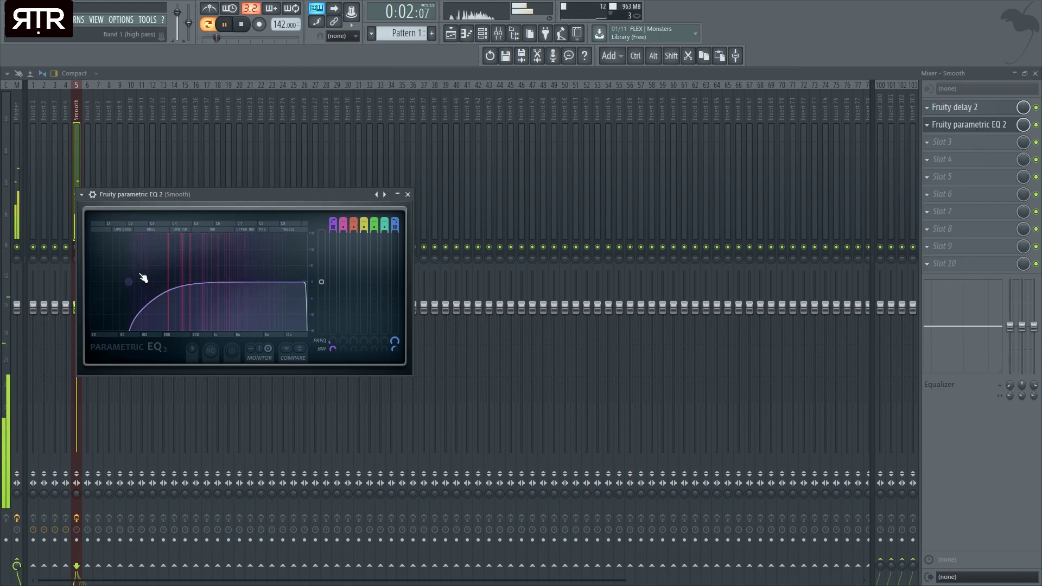
Add Gross Beat with the Chaos 7 time preset to the Smooth mixer track and lower the track's volume slightly.
click(964, 128)
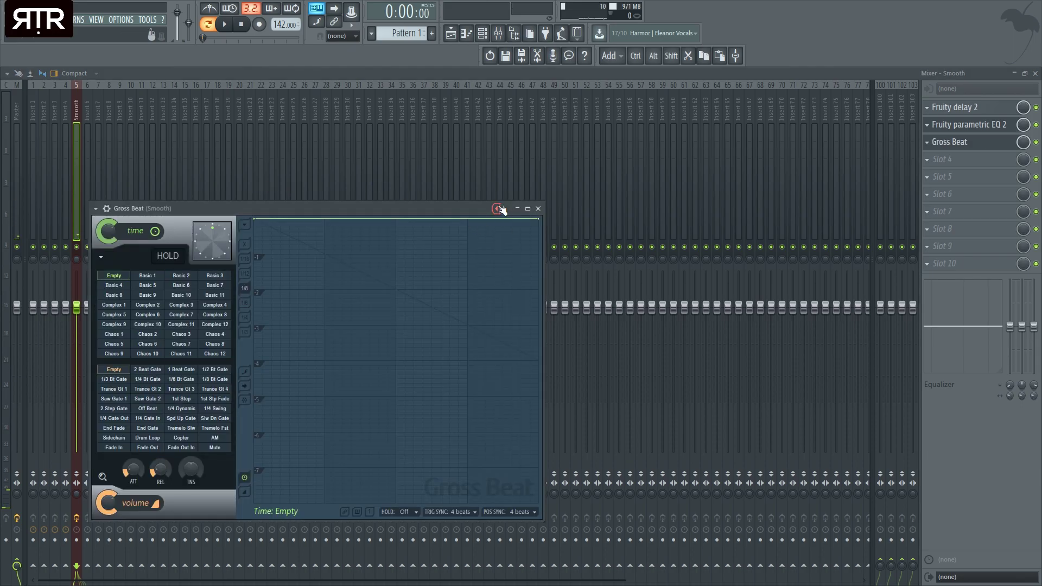
click(182, 344)
click(538, 209)
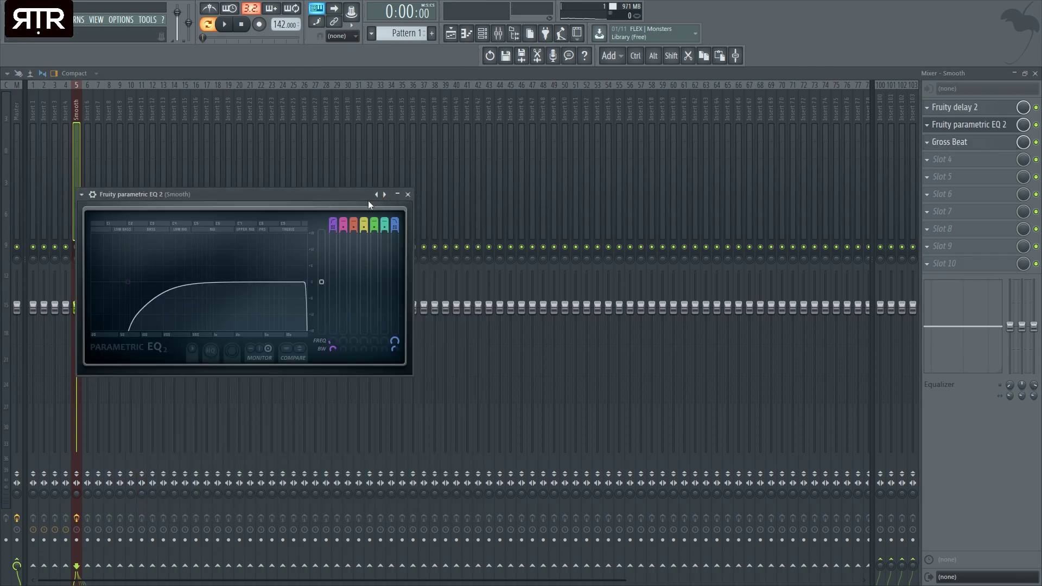
click(407, 194)
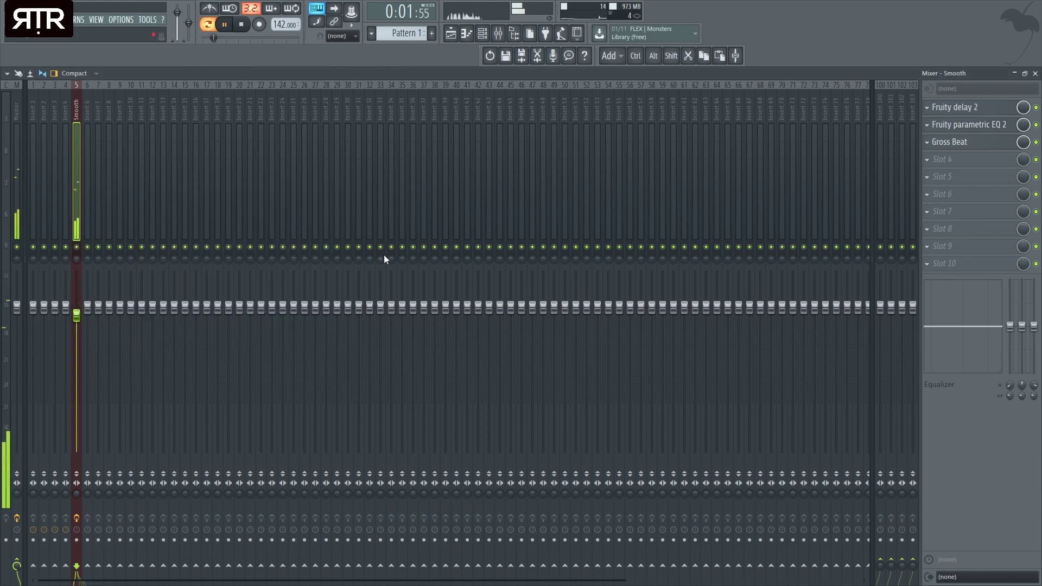
click(1035, 73)
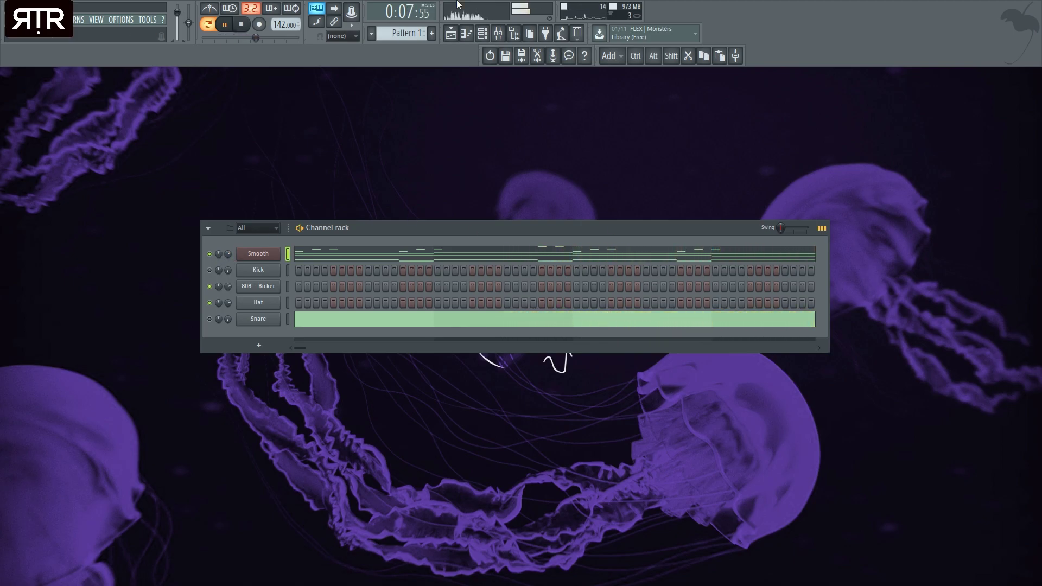
Show the sample browser, move the channel rack closer to it and look through the sample packs.
click(518, 39)
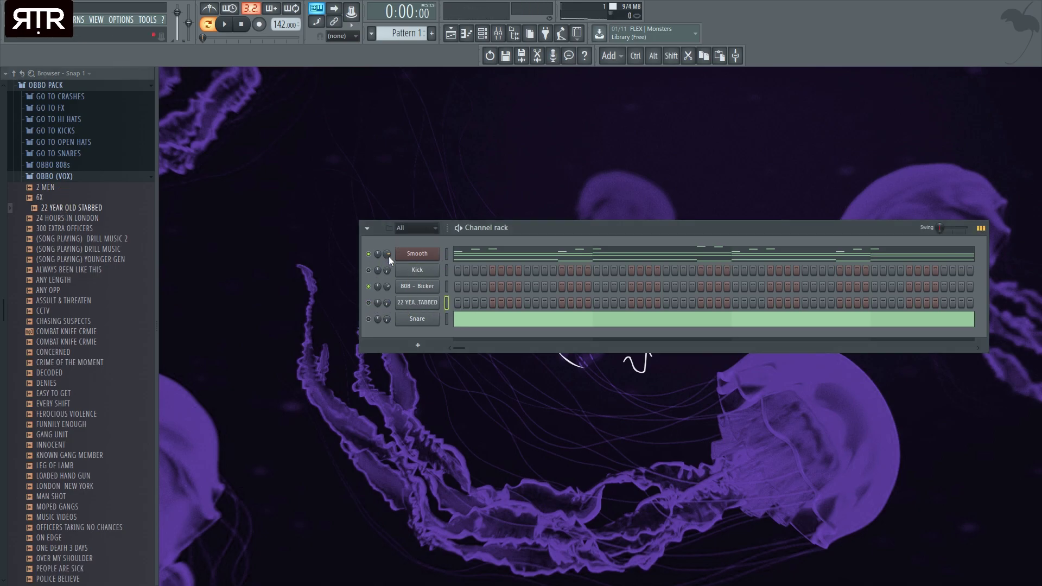
drag(541, 230, 472, 214)
scroll(85, 240, up, 7)
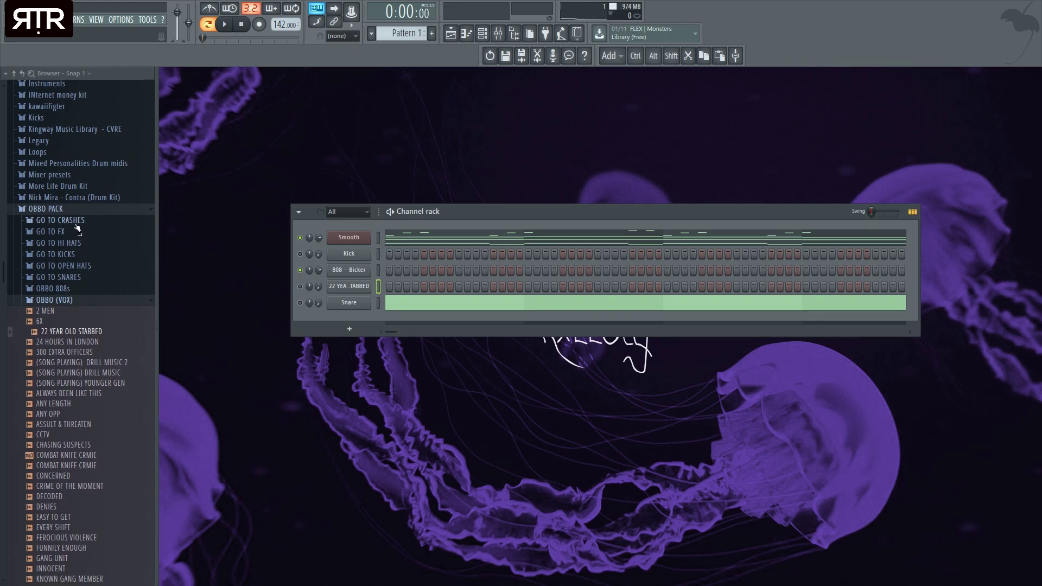
scroll(85, 241, up, 12)
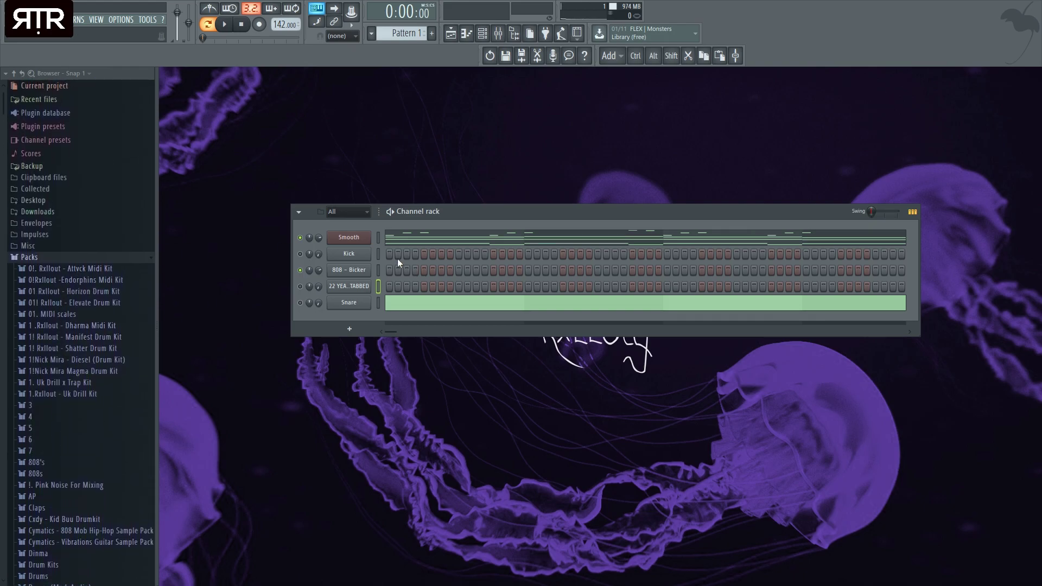
scroll(65, 314, down, 5)
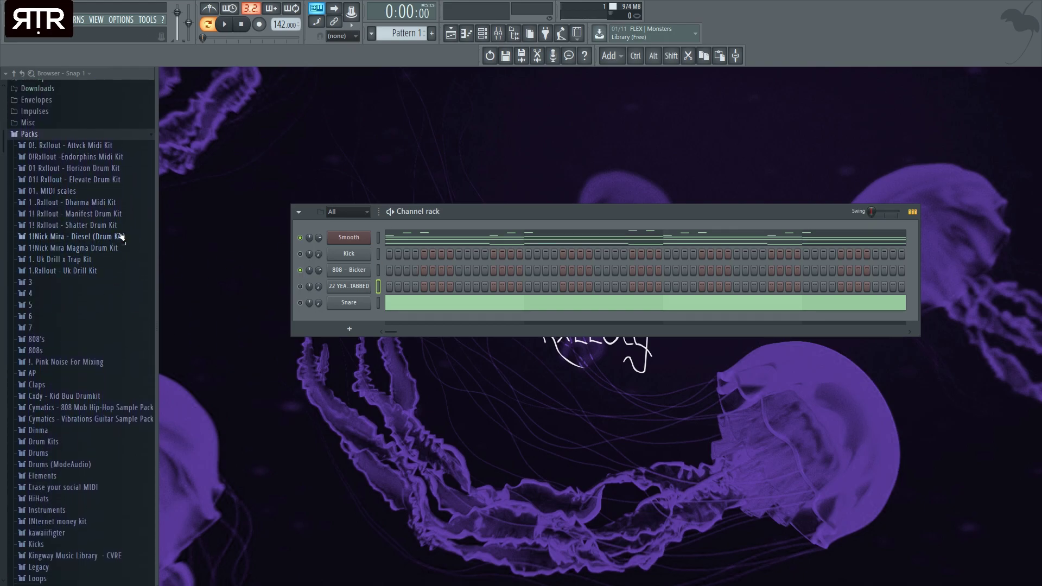
scroll(109, 244, down, 10)
Load Hat - Sometimes from the Hat folder of vybe Appreciation Kit 7 into the 22 YEAR OLD STABBED channel.
click(13, 73)
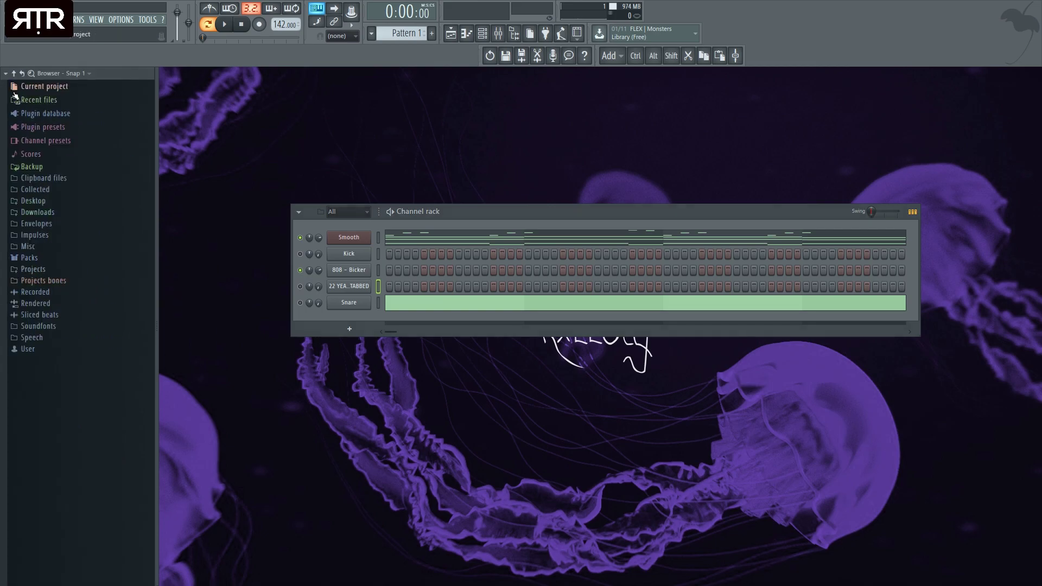
click(30, 258)
scroll(37, 309, down, 8)
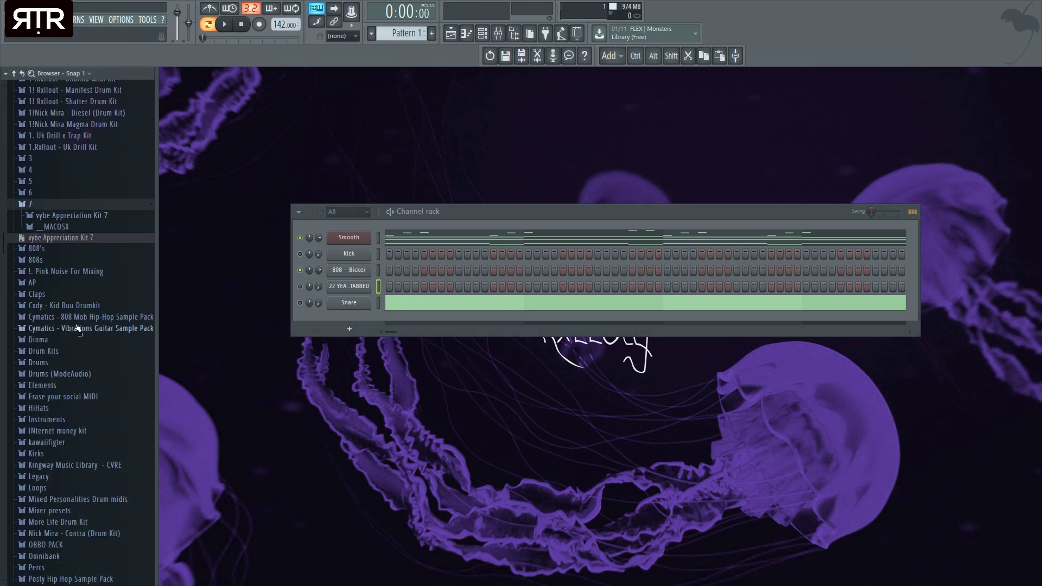
click(76, 215)
click(55, 272)
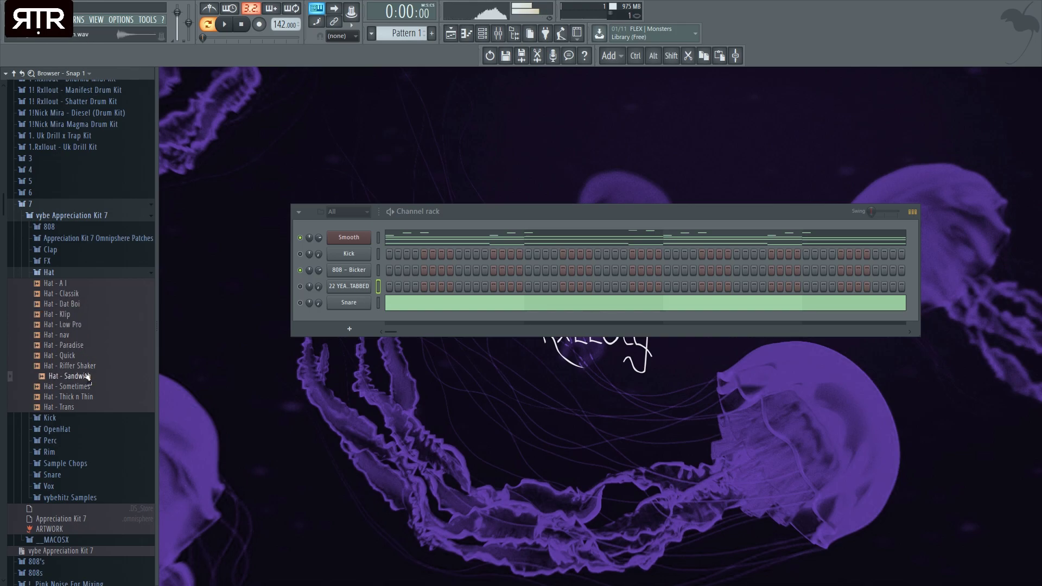
drag(350, 285, 348, 278)
Place two one-step A#3 notes on steps 1 and 4 of bar 1 in the Hat - Sometimes piano roll.
key(F7)
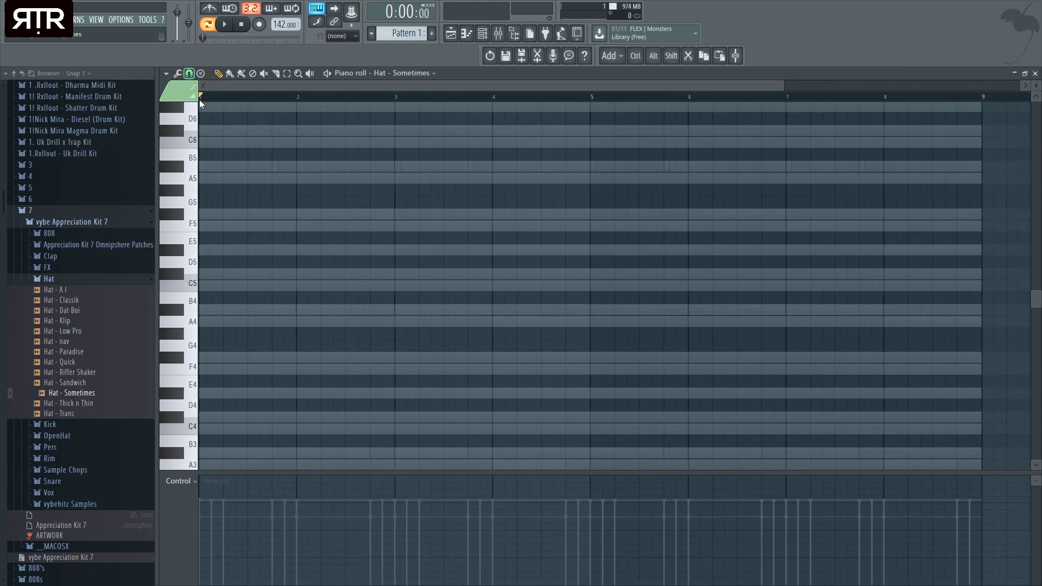
ctrl+right_click(225, 289)
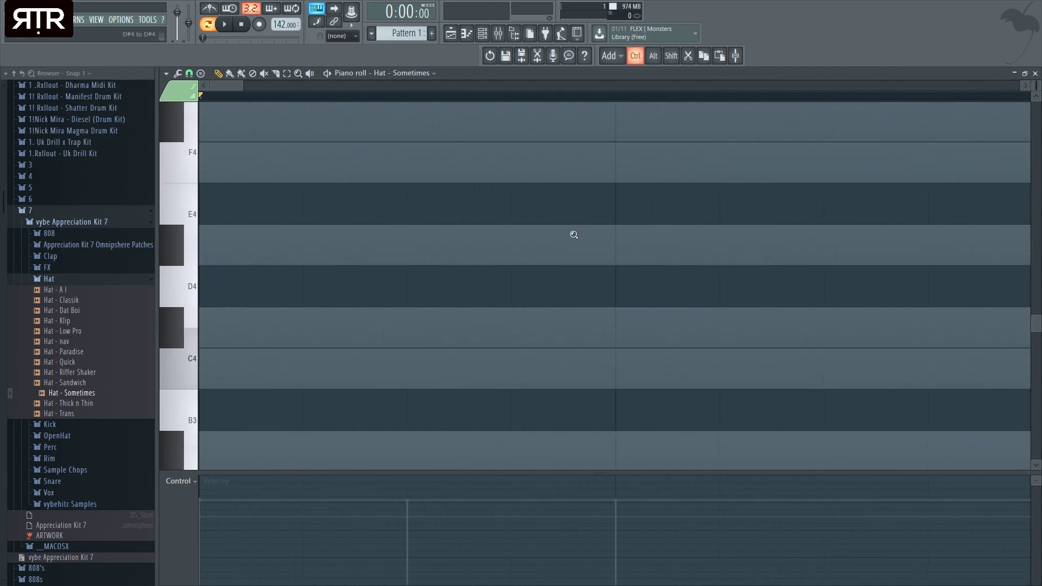
ctrl+right_click(574, 234)
drag(116, 122, 120, 116)
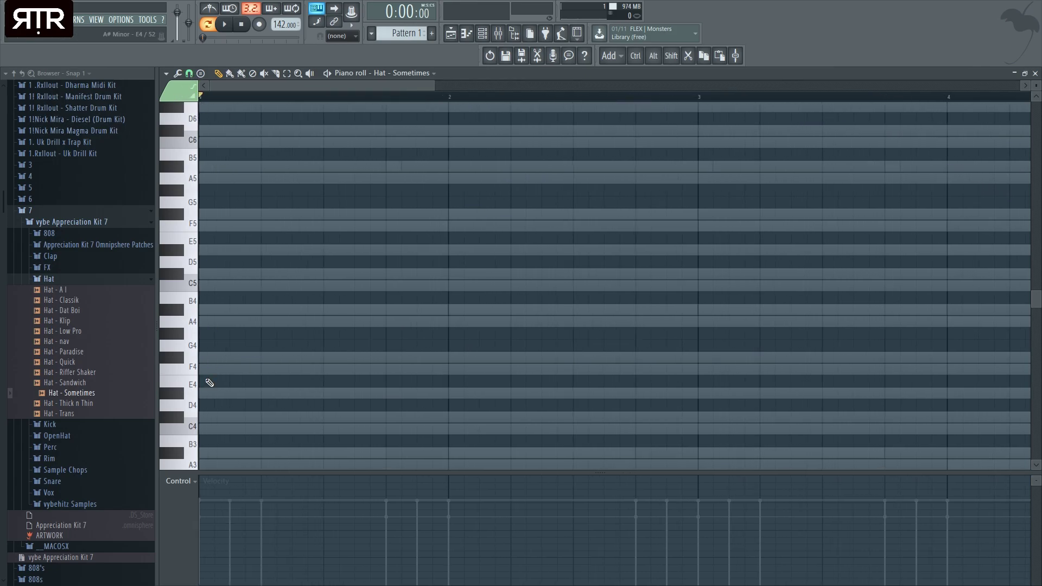
scroll(208, 348, up, 3)
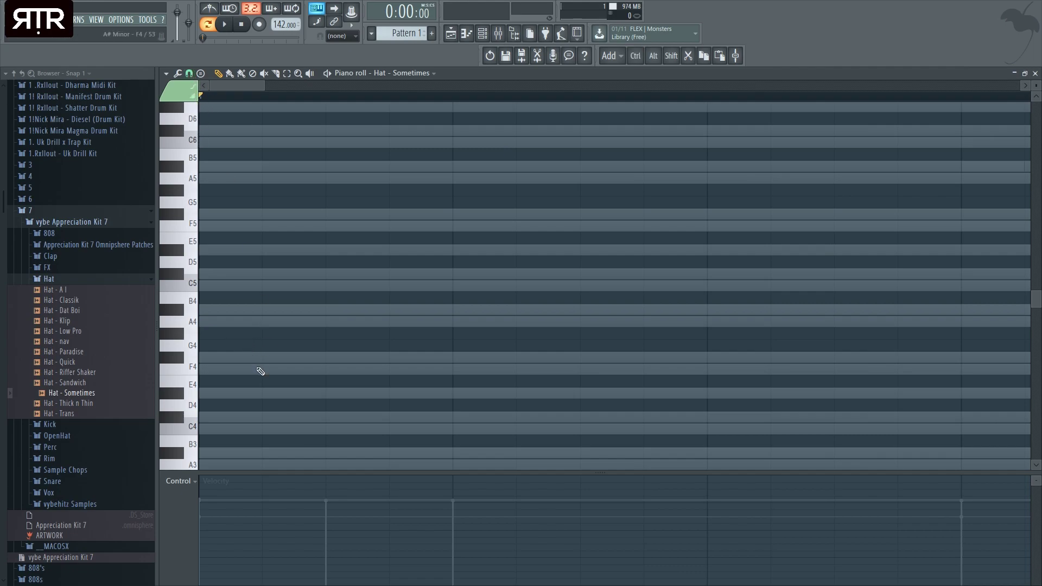
scroll(261, 371, down, 2)
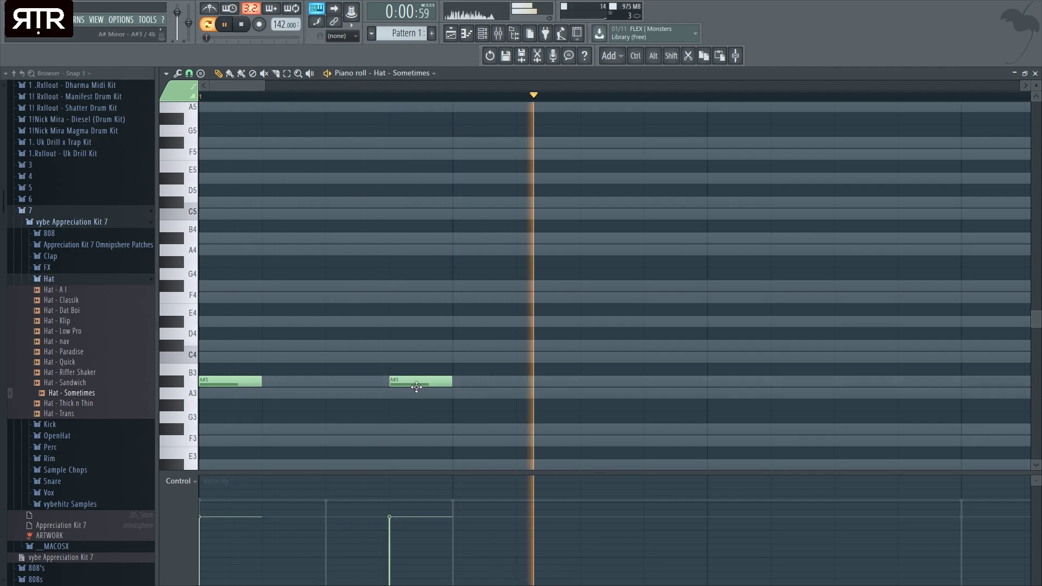
Raise both hat notes one octave to A#4.
scroll(375, 407, down, 3)
key(ctrl+a)
key(ctrl+Up)
key(space)
scroll(480, 177, up, 2)
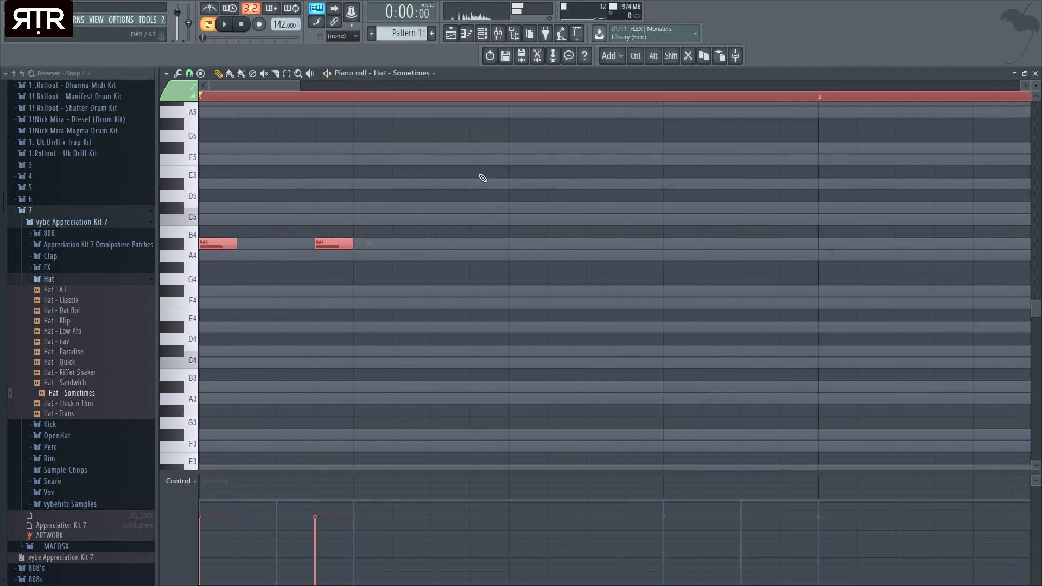
Add one-step A#4 hat notes on steps 7 and 8 of bar 1.
key(ctrl+d)
key(space)
key(space)
click(462, 275)
key(space)
click(478, 274)
Try chopping the step 8 hat note in bar 1 into a four-hit roll with rising velocities.
key(space)
key(space)
key(space)
click(510, 285)
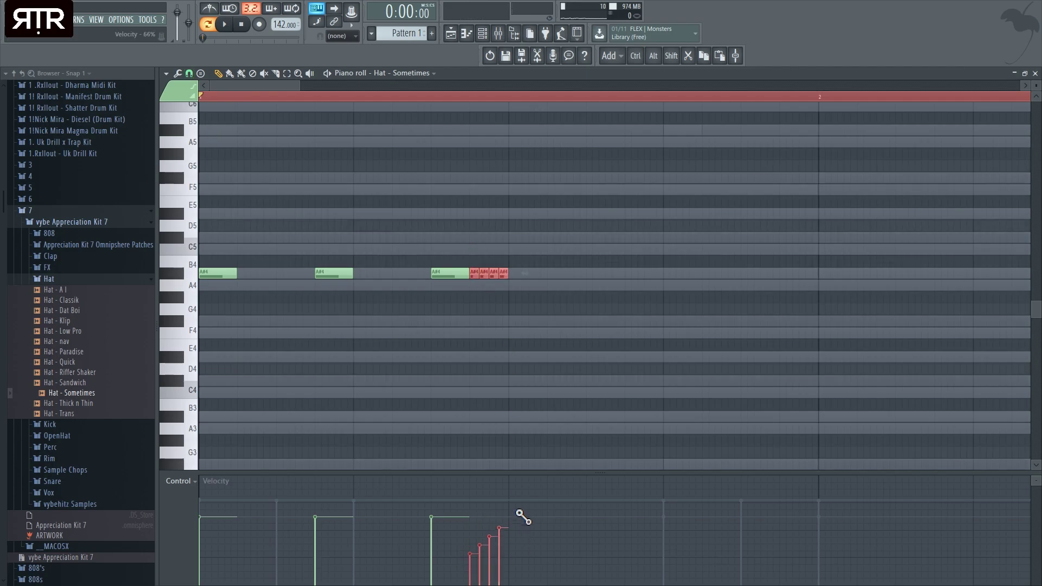
key(space)
scroll(514, 328, down, 2)
key(space)
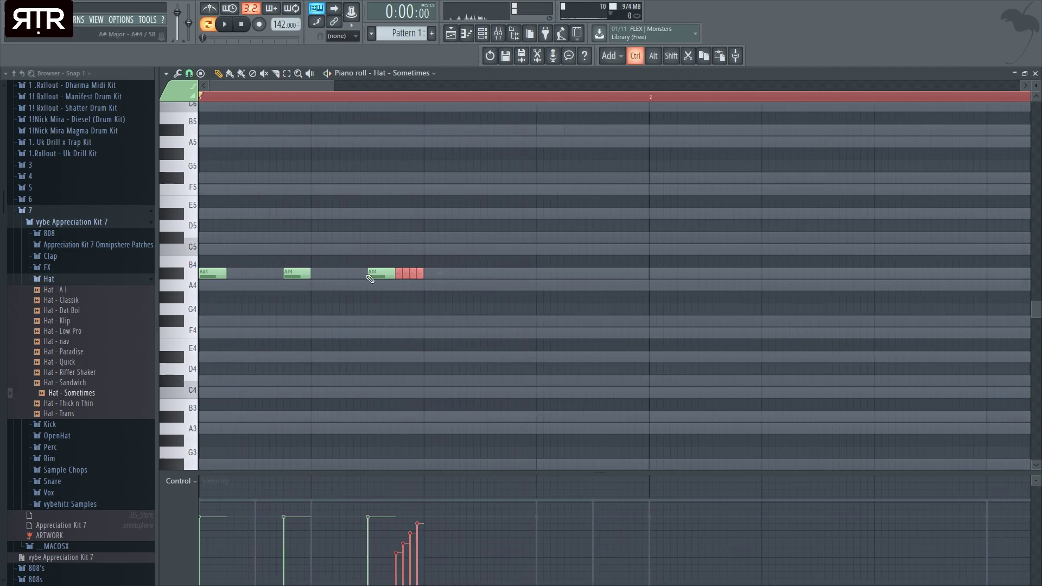
scroll(367, 275, up, 2)
key(ctrl+alt+z)
key(ctrl+alt+z)
key(ctrl+alt+z)
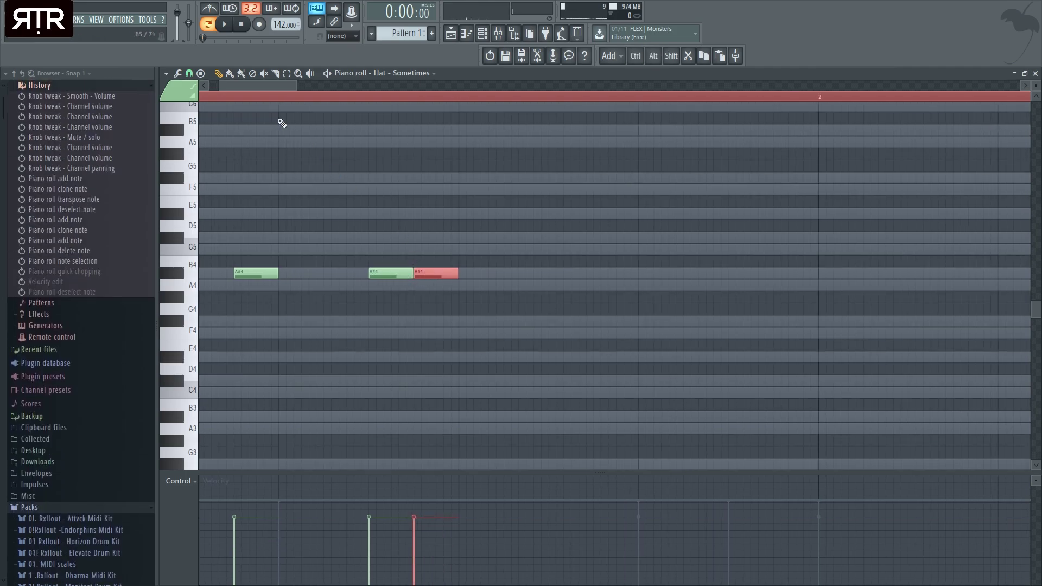
Place A#4 hat notes on steps 9 and 11 of bar 1 and check them in playback.
ctrl+click(465, 203)
mouse_move(488, 261)
mouse_down()
mouse_move(361, 297)
mouse_move(565, 272)
mouse_up()
key(space)
key(ctrl+z)
key(space)
shift+drag(396, 281, 509, 286)
right_click(478, 289)
key(space)
key(space)
mouse_move(434, 276)
shift+mouse_down()
mouse_move(559, 271)
mouse_move(476, 271)
shift+mouse_up()
key(space)
key(space)
key(space)
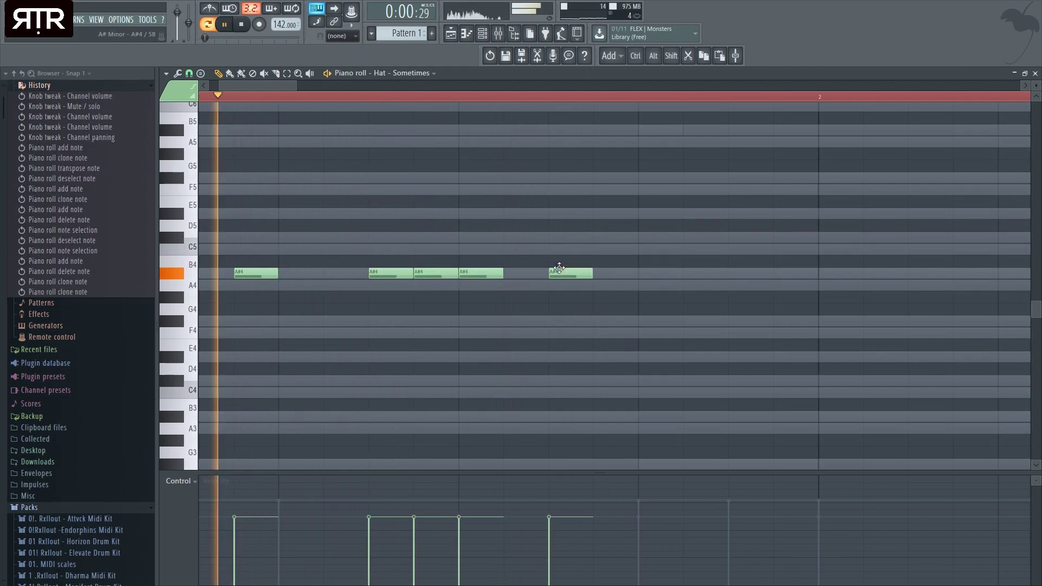
Complete bar 1 with A#4 hat notes on steps 13, 15 and 16.
key(space)
key(space)
scroll(604, 280, down, 2)
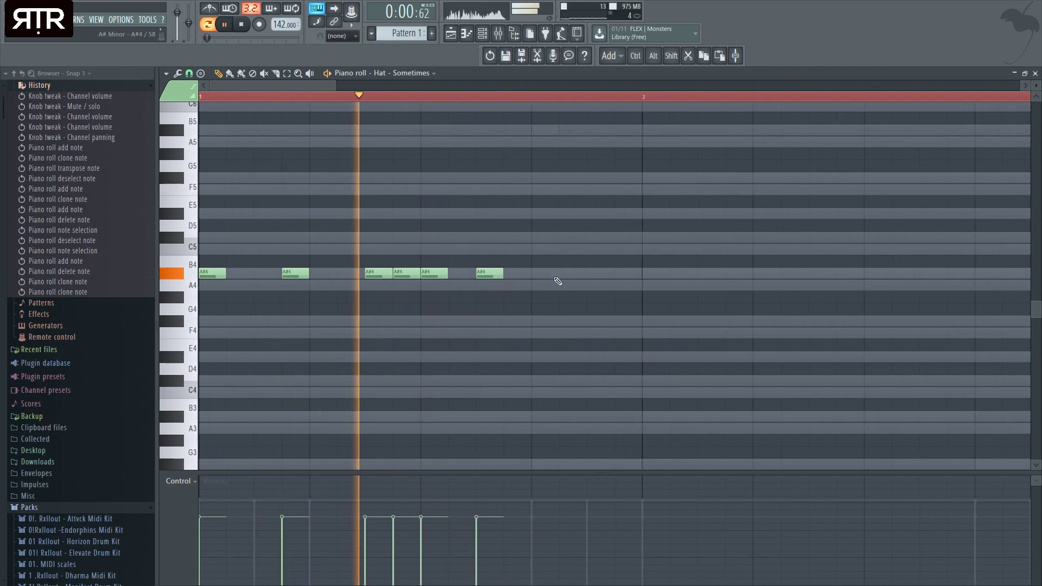
click(569, 276)
key(space)
key(space)
drag(570, 276, 602, 276)
click(574, 275)
click(620, 277)
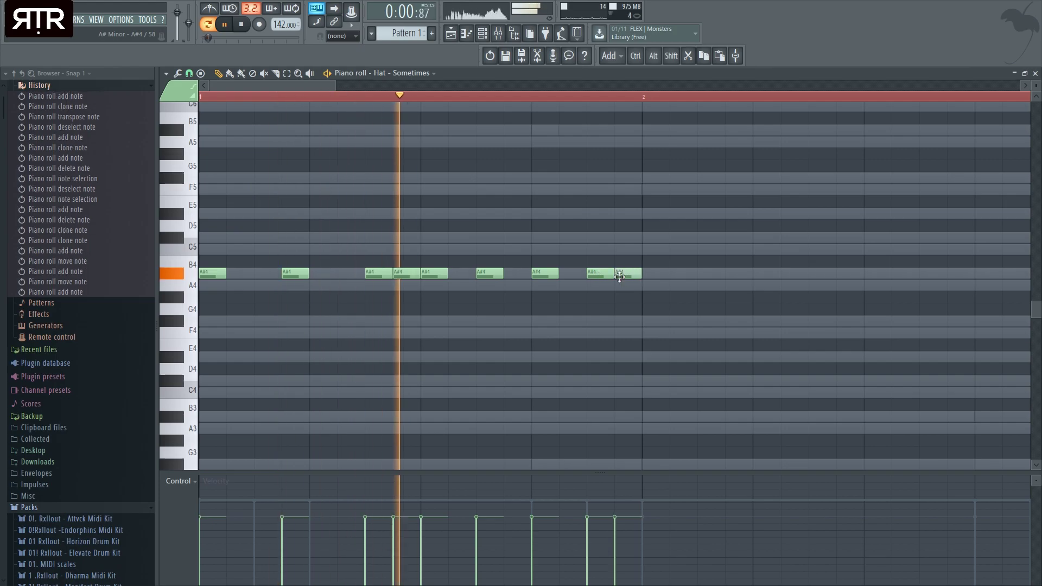
Place three A#4 hat notes on alternate steps of bar 2 and shift them one step earlier to steps 1, 3 and 5.
scroll(598, 377, down, 3)
key(space)
click(510, 277)
click(522, 277)
drag(522, 276, 540, 277)
key(space)
click(573, 276)
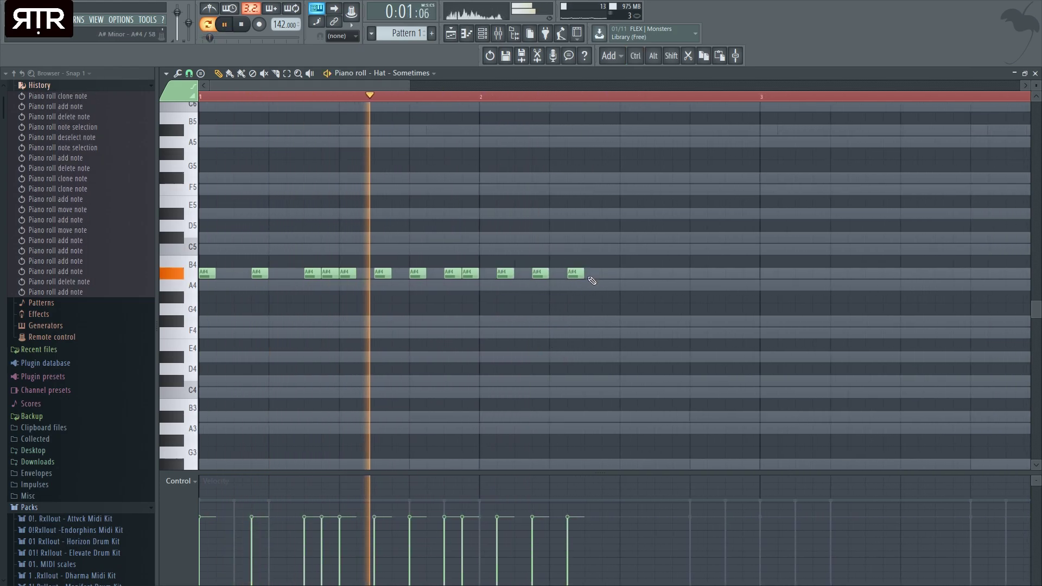
drag(597, 279, 487, 277)
ctrl+click(514, 301)
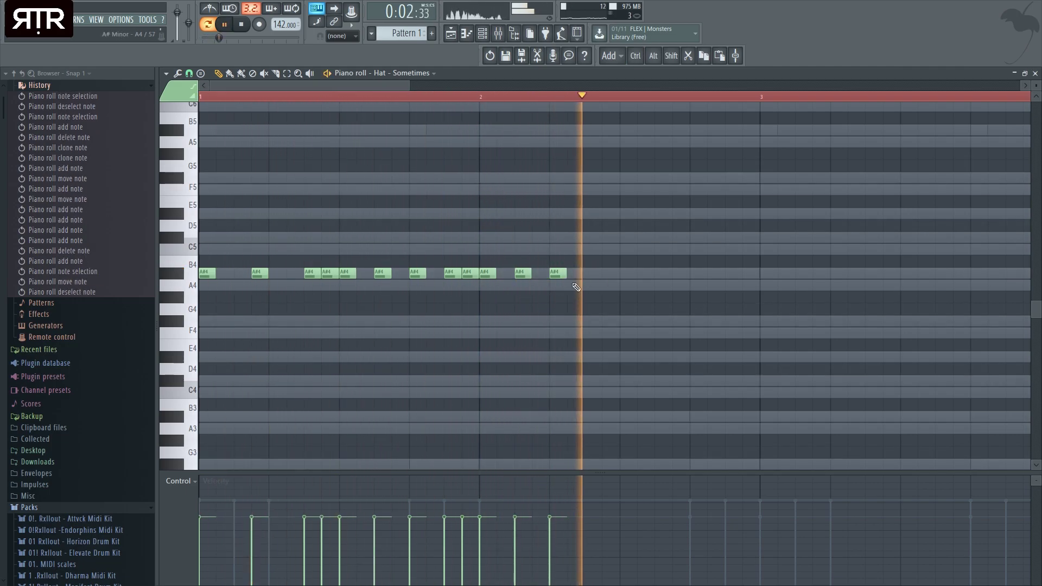
Reduce bar 2 to A#4 notes on steps 1 and 5, and delete the step 16 note of bar 1.
mouse_move(557, 273)
mouse_down()
mouse_move(540, 272)
mouse_move(576, 273)
mouse_up()
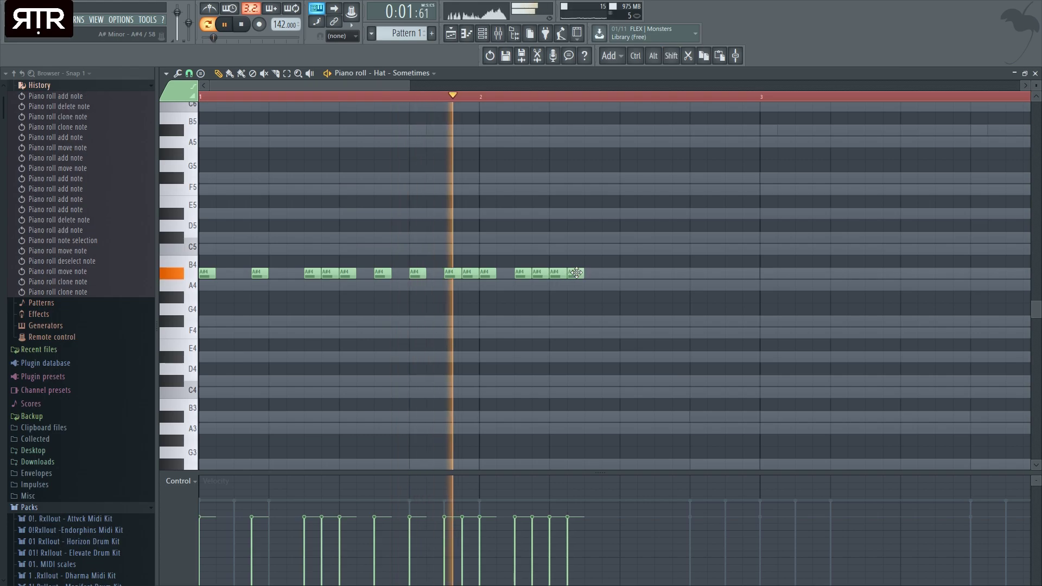
right_click(577, 274)
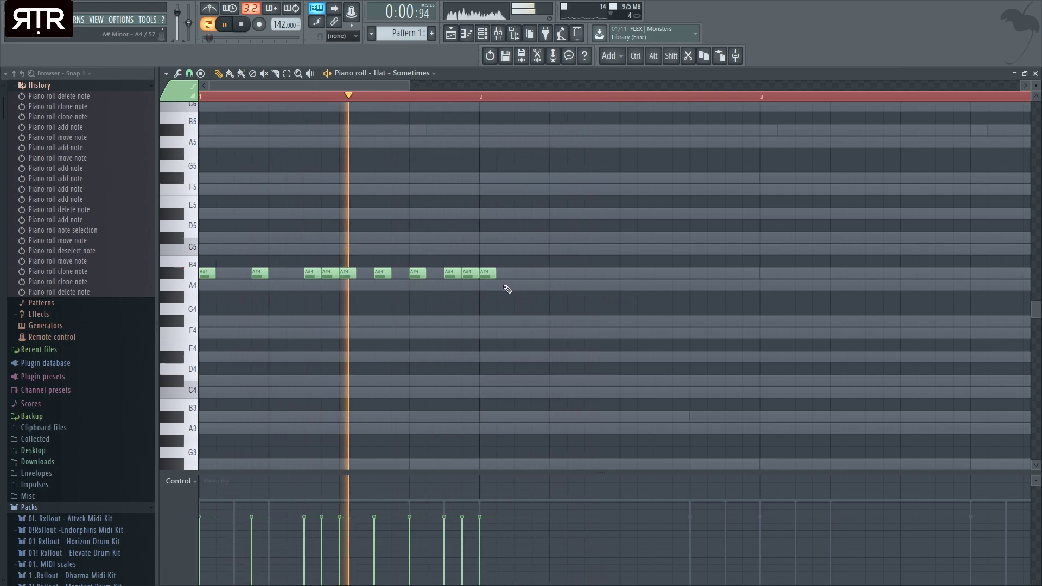
key(space)
key(space)
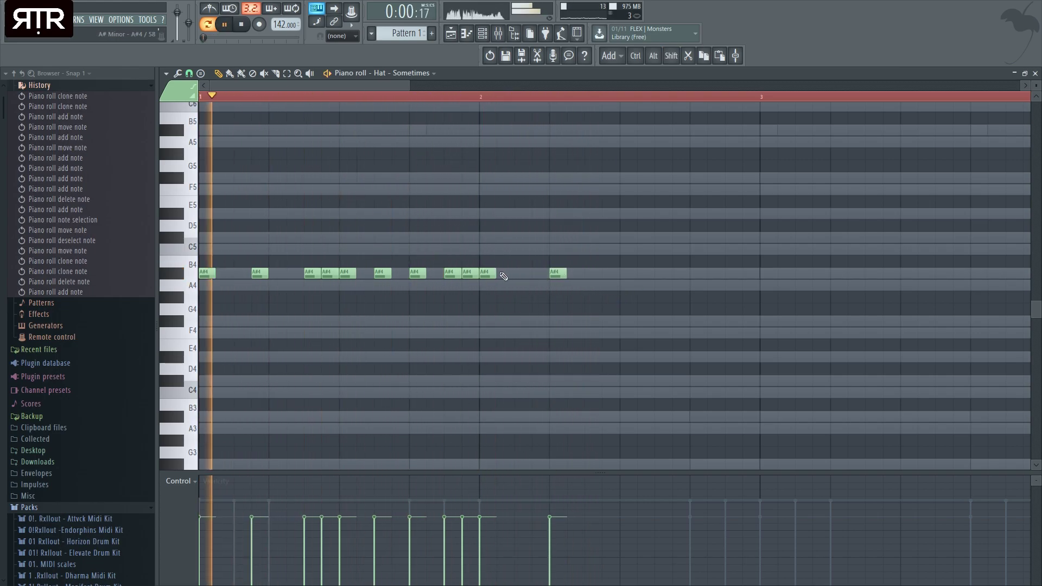
right_click(472, 274)
key(space)
key(space)
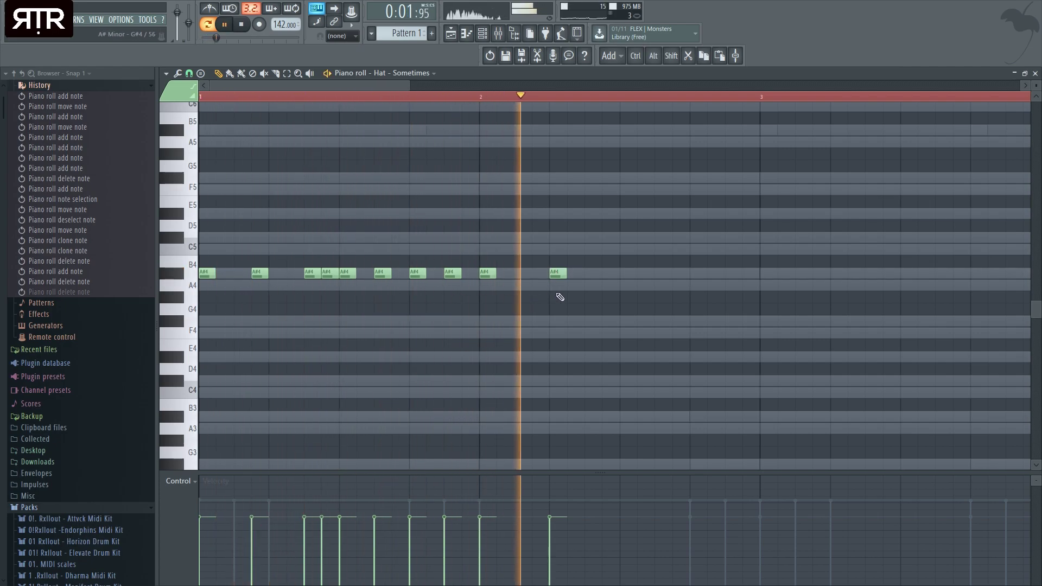
Move the last hat note of bar 2 to step 4 and add A#4 notes on steps 7 and 8.
drag(558, 274, 541, 273)
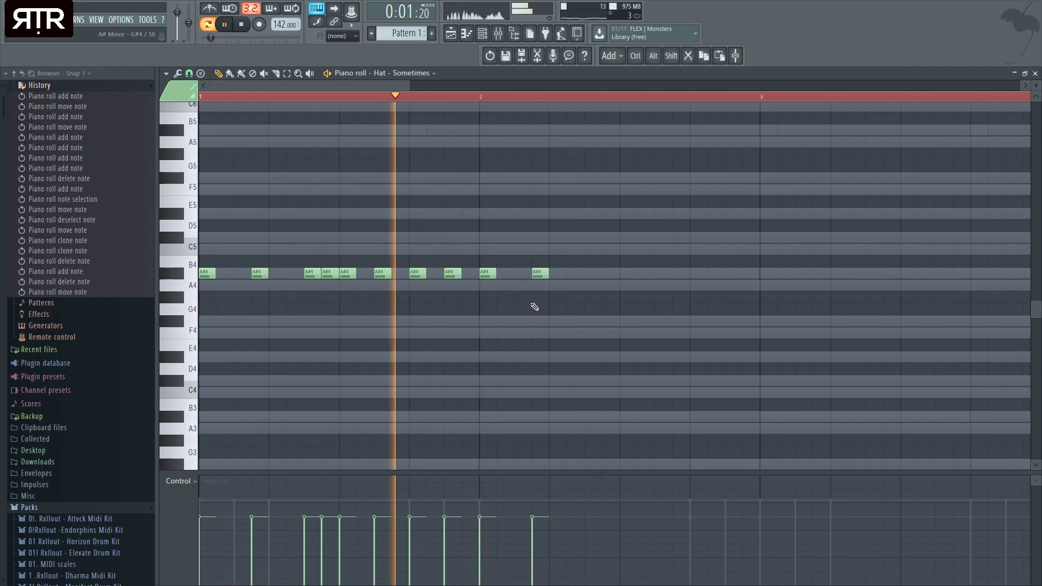
click(593, 274)
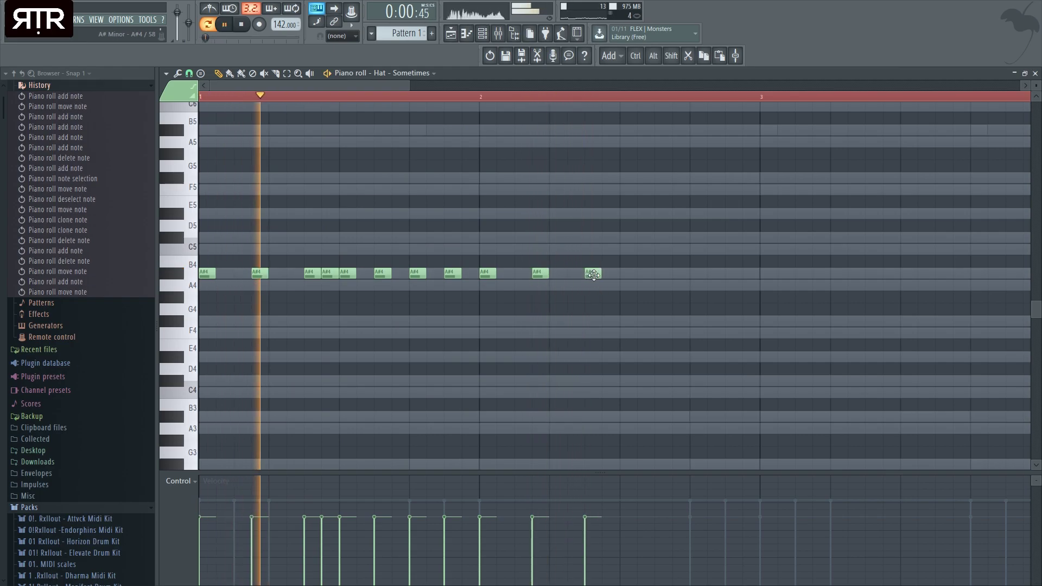
scroll(592, 274, down, 1)
click(552, 274)
Chop the step 8 note of bar 2 into a four-hit roll and ramp its velocities upward.
key(space)
drag(558, 188, 552, 277)
key(ctrl+u)
scroll(591, 380, up, 3)
key(ctrl+z)
drag(519, 326, 491, 209)
key(ctrl+u)
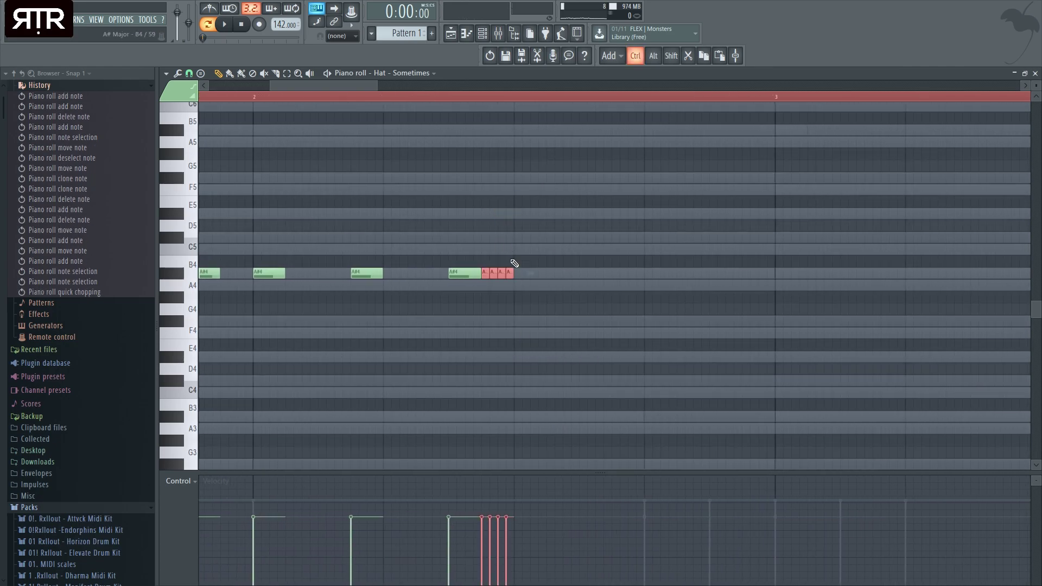
drag(477, 575, 525, 496)
key(space)
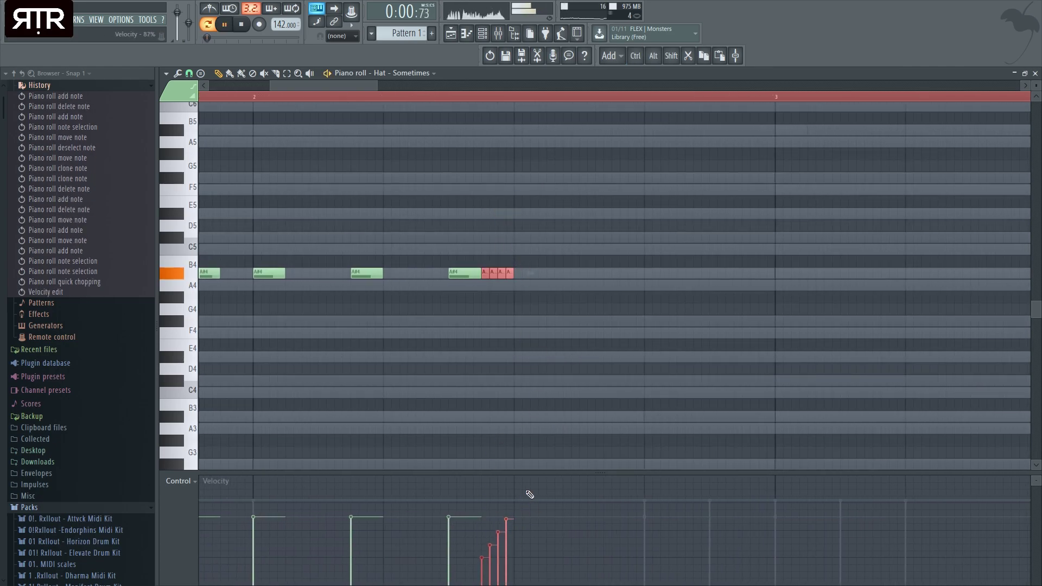
ctrl+click(461, 359)
Place A#4 hat notes on steps 10 and 12 of bar 2, following the roll.
scroll(461, 359, down, 4)
scroll(267, 335, up, 1)
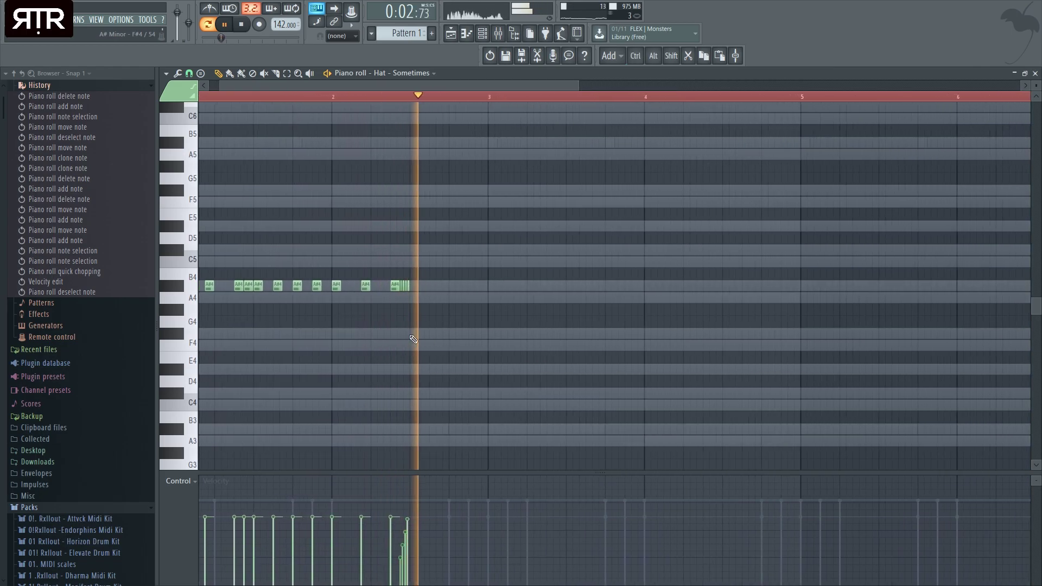
key(space)
scroll(420, 294, up, 3)
click(442, 323)
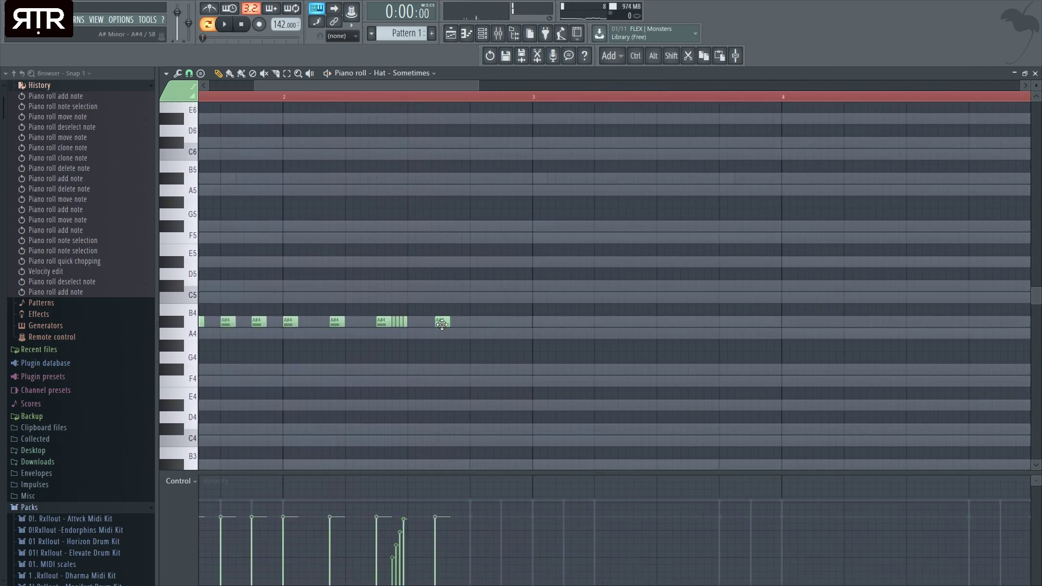
key(ctrl+z)
scroll(442, 324, up, 2)
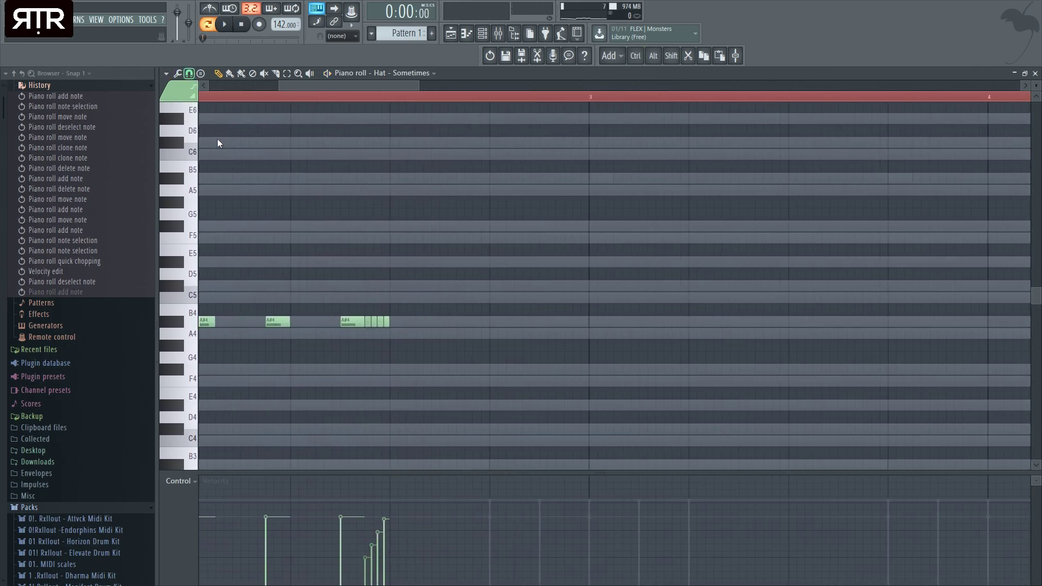
shift+drag(454, 322, 489, 323)
key(space)
key(space)
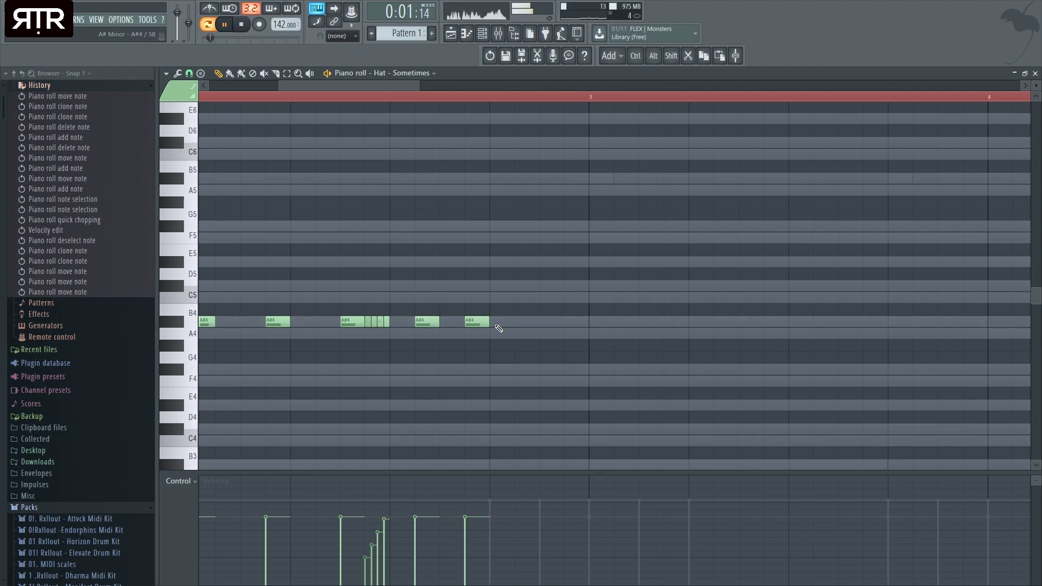
key(space)
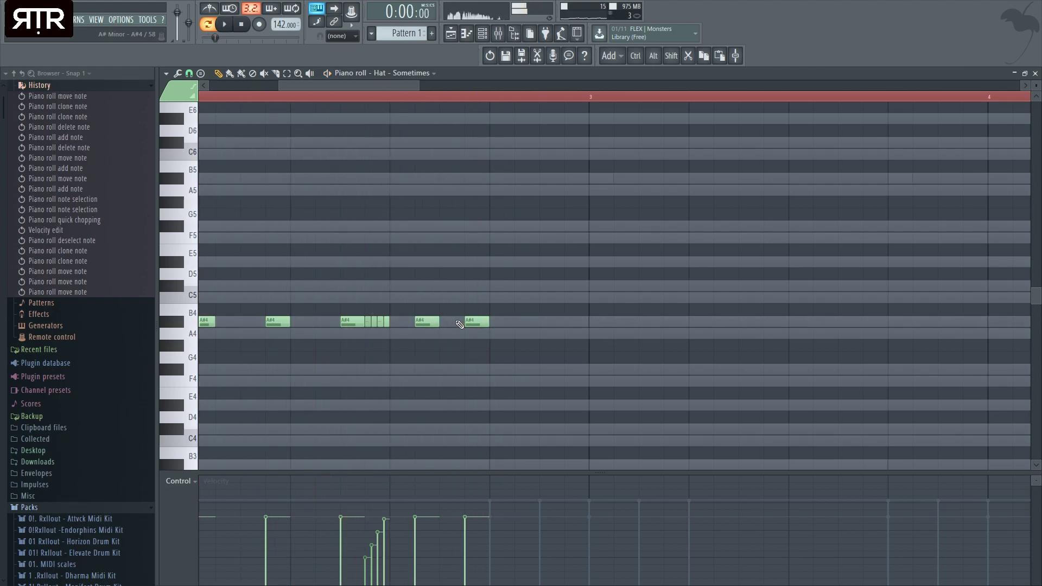
Add A#4 notes on steps 11 and 13 of bar 2 and lower the velocity of the step 11 note.
drag(479, 322, 455, 323)
drag(455, 322, 480, 321)
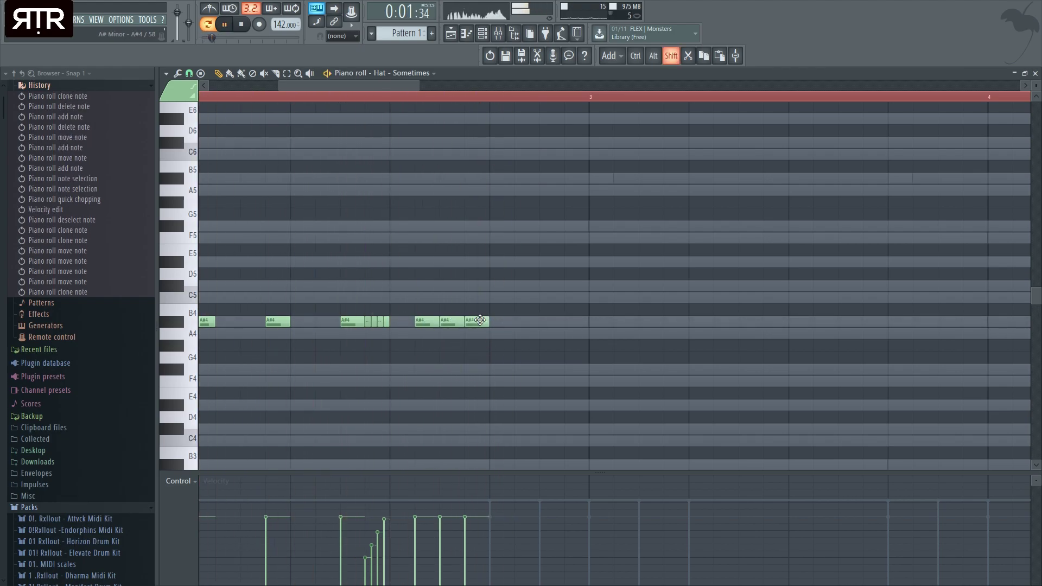
click(456, 560)
key(space)
drag(481, 322, 505, 323)
key(space)
key(space)
Lower the velocities of the hat notes on bar 2 step 13 and on steps 4, 8, 11 and 15 of bar 1.
ctrl+right_click(498, 333)
click(374, 546)
scroll(228, 497, up, 3)
click(218, 550)
click(323, 545)
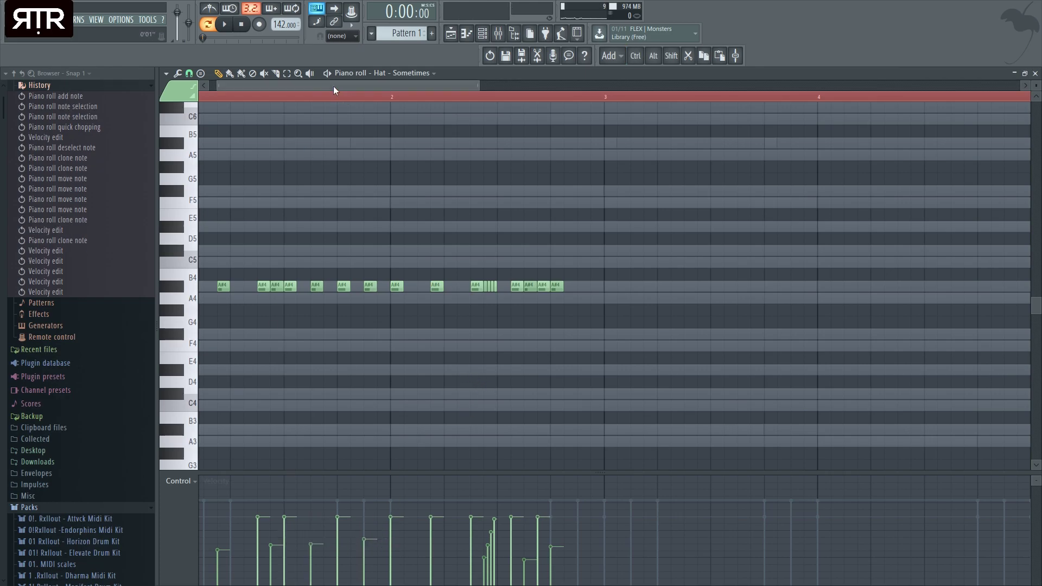
Duplicate the whole two-bar hat pattern into bars 3 and 4 and play it.
drag(334, 87, 323, 88)
scroll(435, 274, down, 1)
key(ctrl+a)
drag(205, 289, 584, 289)
scroll(577, 341, down, 1)
ctrl+click(500, 307)
key(space)
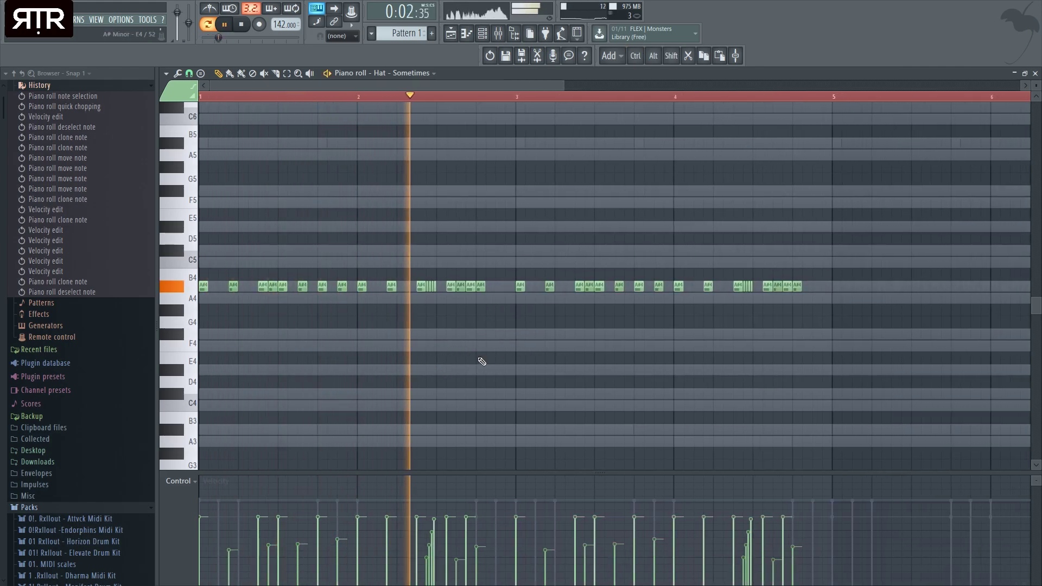
Shift the four-note group at the end of bar 2 one step later, to steps 11 through 14.
key(space)
drag(491, 286, 464, 290)
key(space)
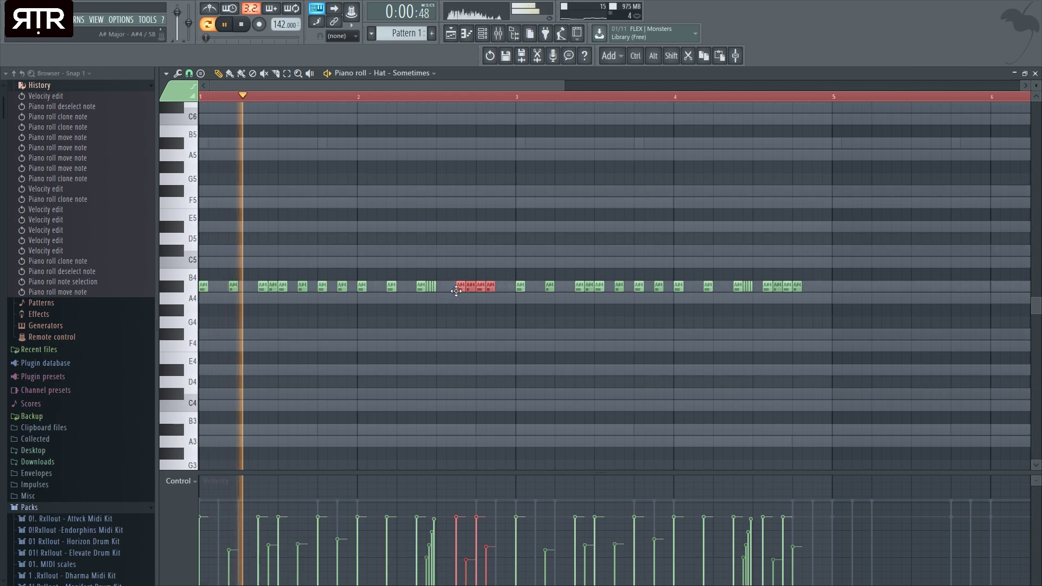
scroll(450, 338, down, 2)
scroll(352, 343, up, 2)
ctrl+click(309, 360)
Delete the step 11 note of bar 2 and add A#4 hat notes on steps 15 and 10.
key(space)
right_click(376, 289)
key(space)
click(427, 286)
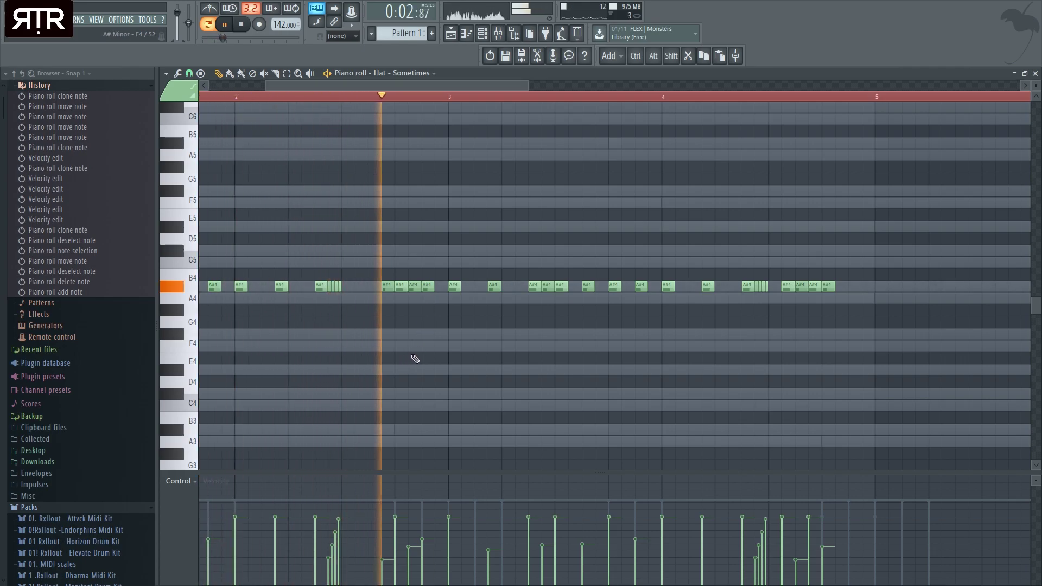
drag(388, 291, 365, 292)
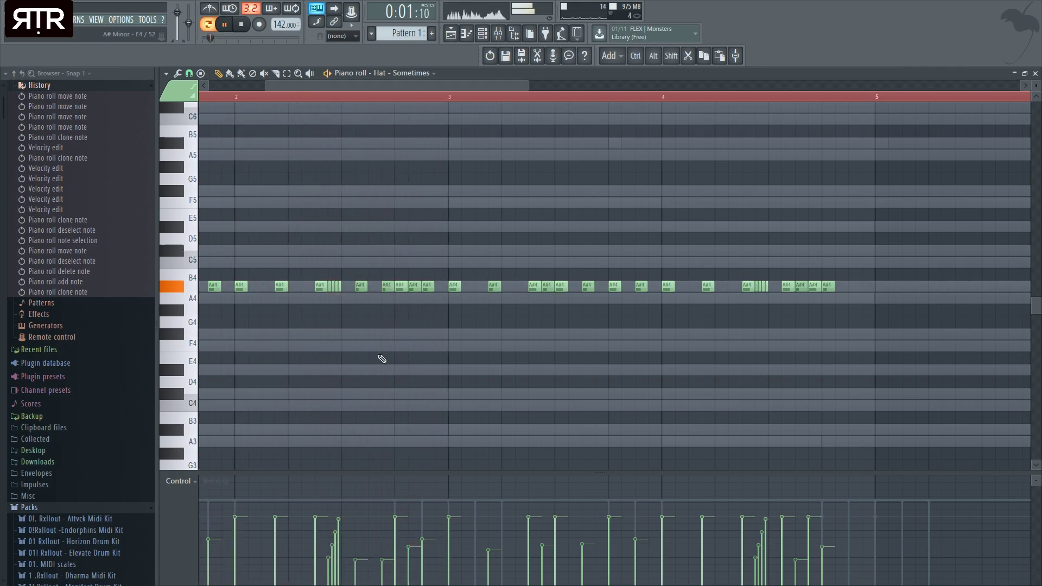
Replace the hat notes in bars 3 and 4 with a copy of the revised two-bar pattern.
drag(853, 315, 453, 259)
key(Delete)
key(space)
scroll(432, 335, down, 5)
scroll(304, 327, up, 3)
key(ctrl+a)
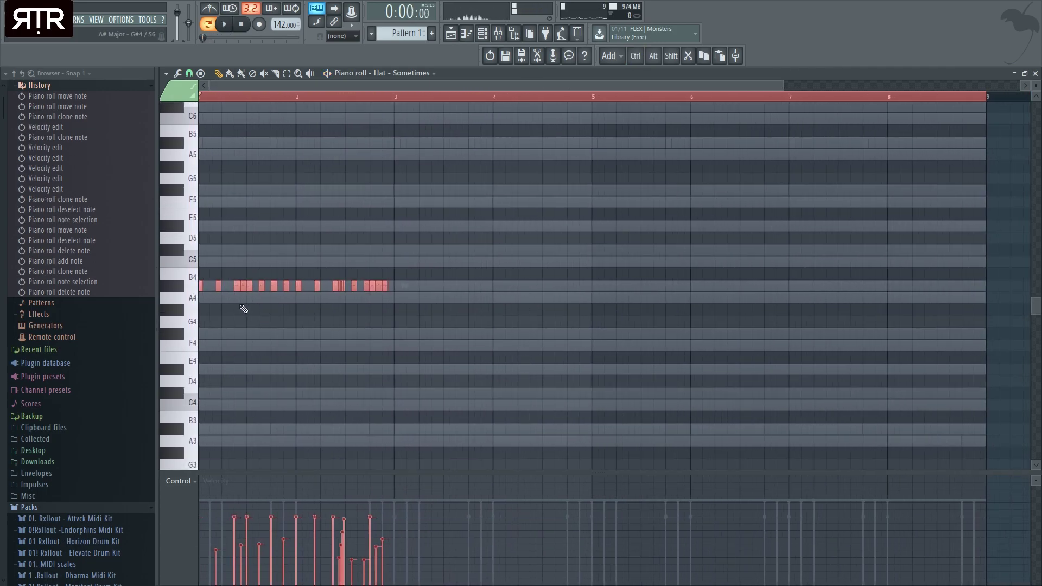
key(ctrl+b)
Raise all the hat notes one octave to A#5 and listen to the pattern.
key(ctrl+a)
key(ctrl+Up)
key(space)
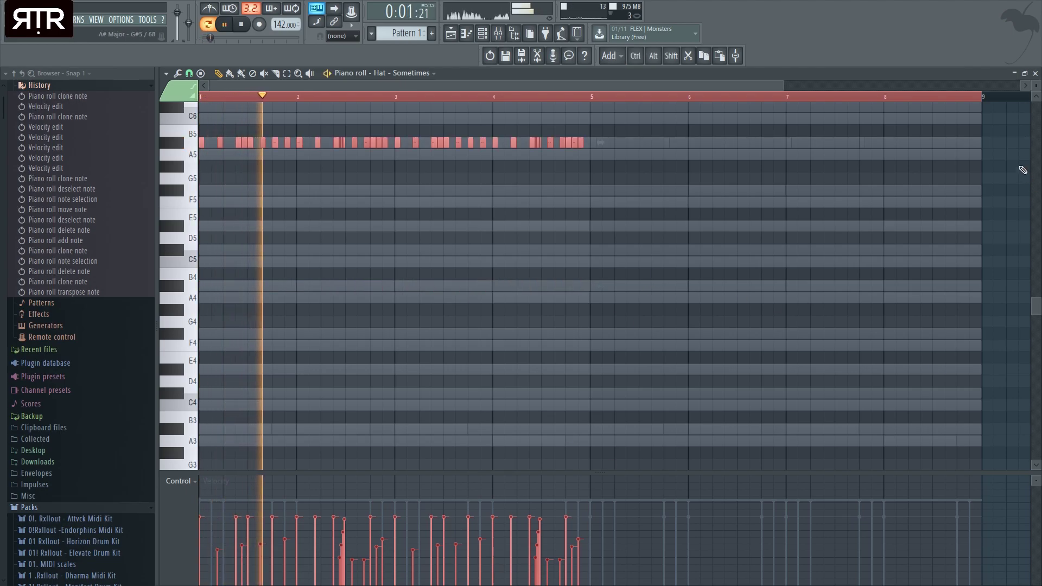
scroll(760, 233, down, 3)
scroll(543, 310, up, 4)
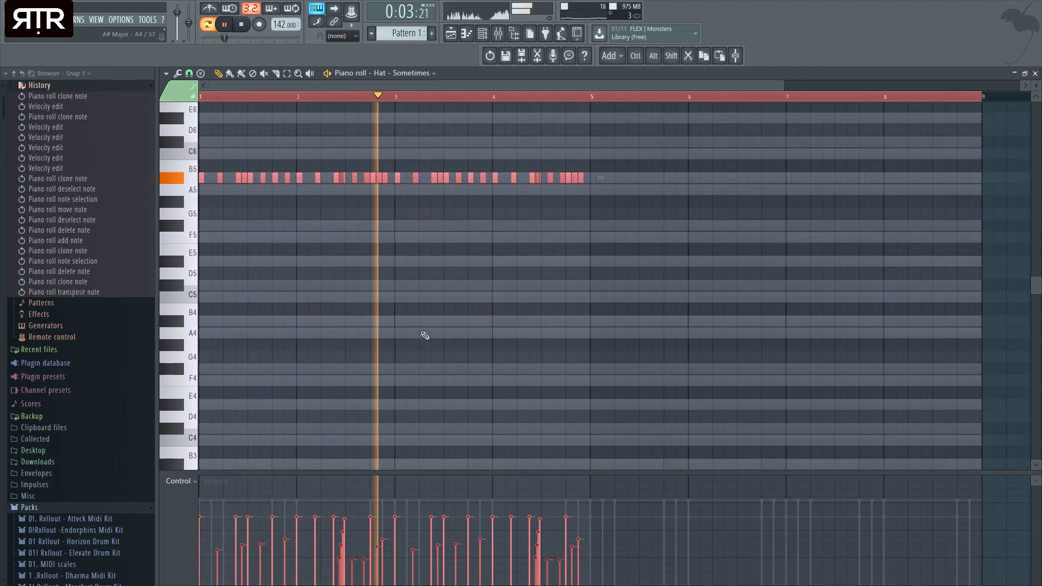
scroll(425, 336, up, 1)
Duplicate the four-bar hat pattern into bars 5 through 8.
key(ctrl+d)
key(ctrl+a)
key(ctrl+b)
drag(590, 204, 614, 201)
key(space)
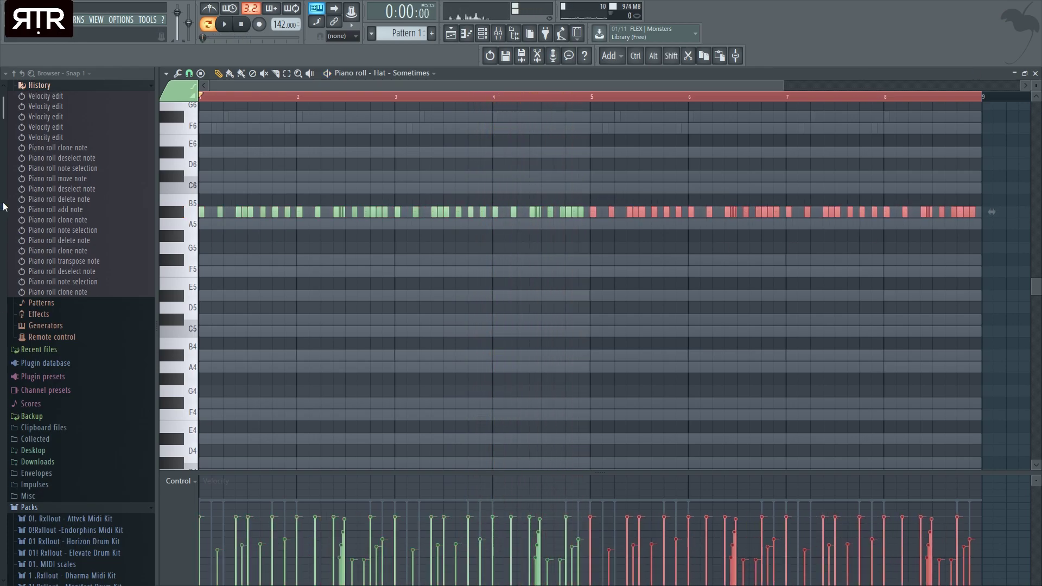
Return to the channel rack and expand the OBBO PACK folder among the browser's sample packs.
click(23, 75)
click(28, 259)
scroll(66, 345, down, 8)
scroll(423, 358, down, 2)
key(F7)
scroll(54, 424, down, 5)
scroll(64, 369, up, 5)
click(86, 389)
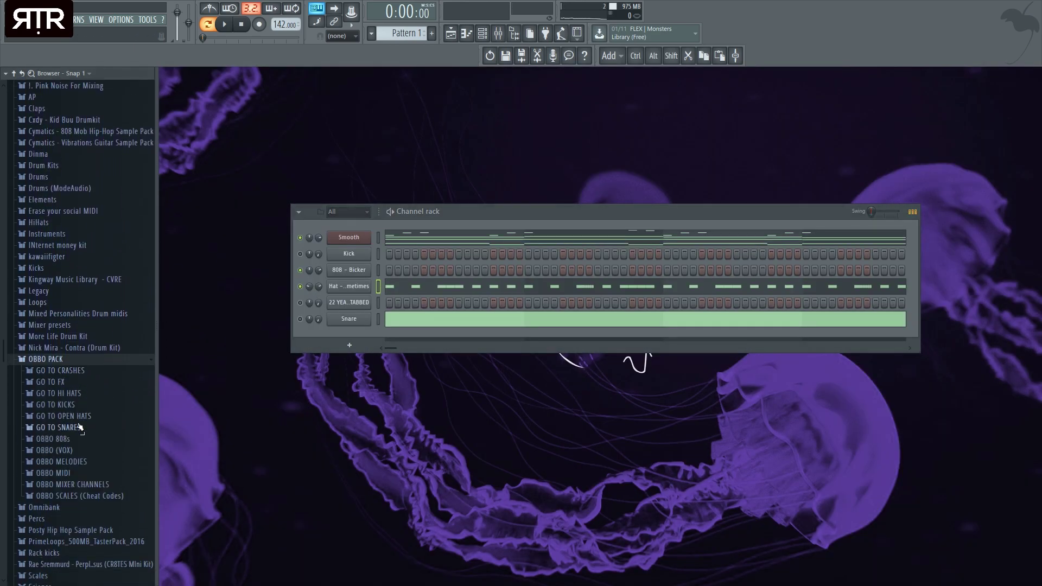
Load GO TO HI HAT 3 from the GO TO HI HATS folder into the Hat - Sometimes channel.
click(78, 299)
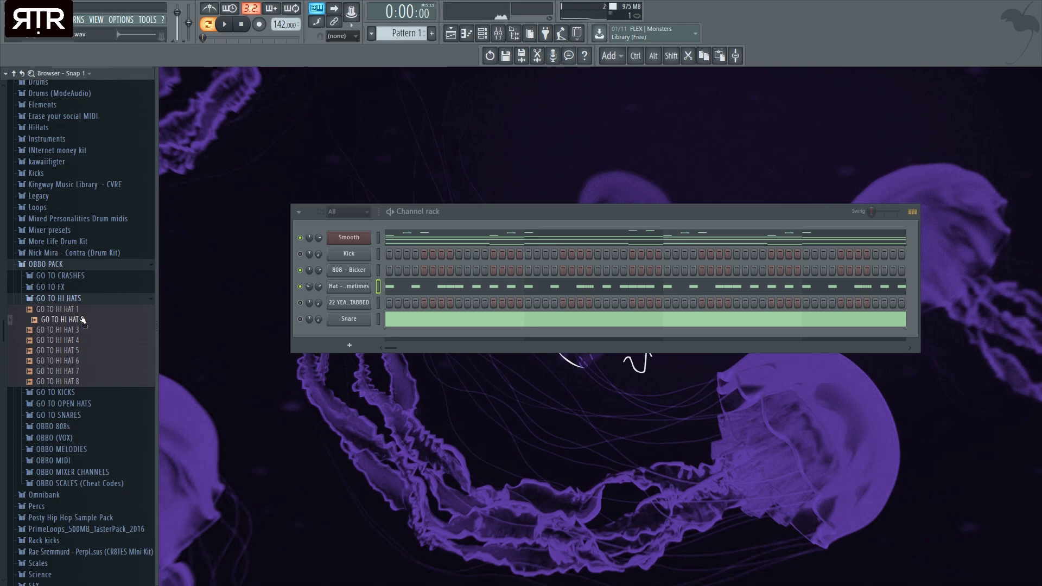
click(84, 329)
drag(327, 296, 331, 287)
key(space)
Open the GO TO HI HAT 3 piano roll and lower all its notes one octave to A#4.
click(414, 291)
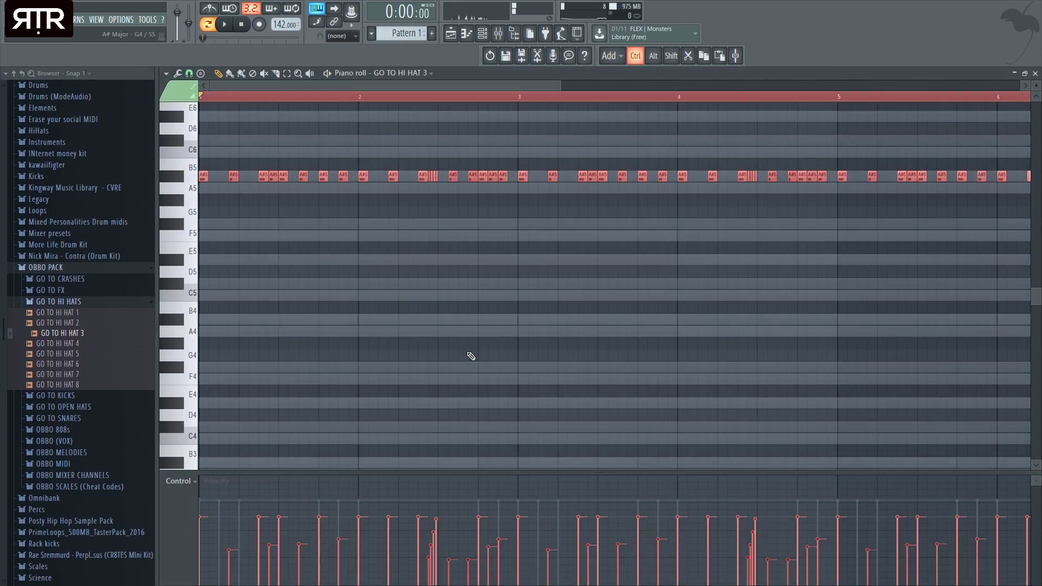
scroll(469, 349, down, 2)
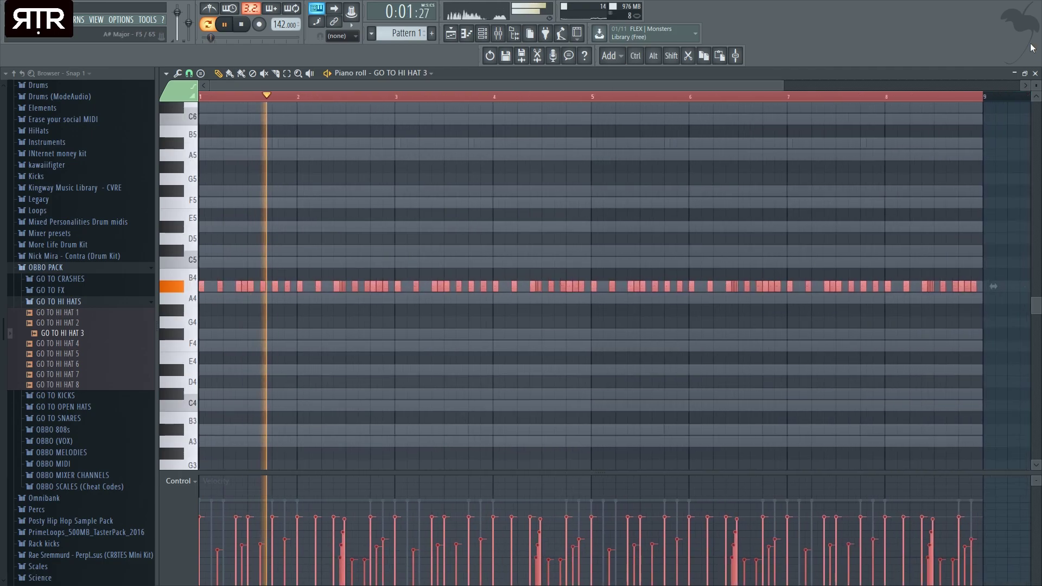
Close the hat piano roll and open the Snare folder of vybe Appreciation Kit 7 in the sample browser.
click(1035, 73)
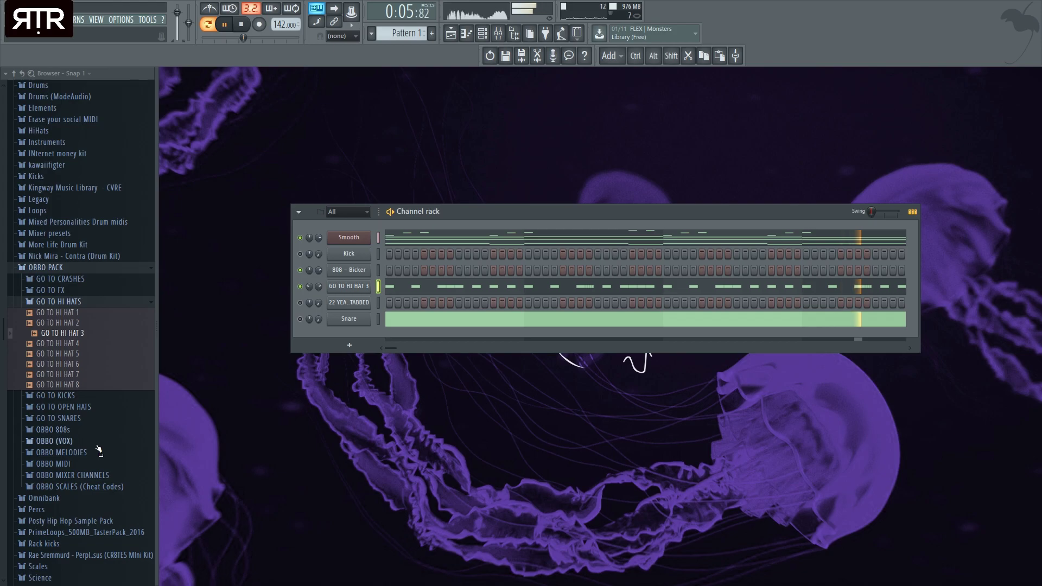
scroll(98, 481, down, 5)
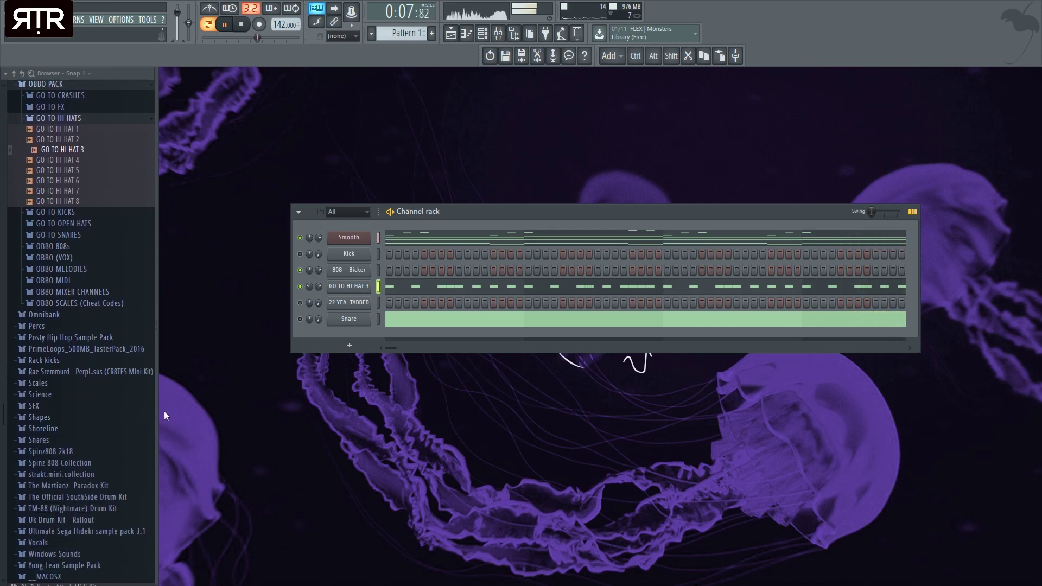
scroll(69, 509, up, 10)
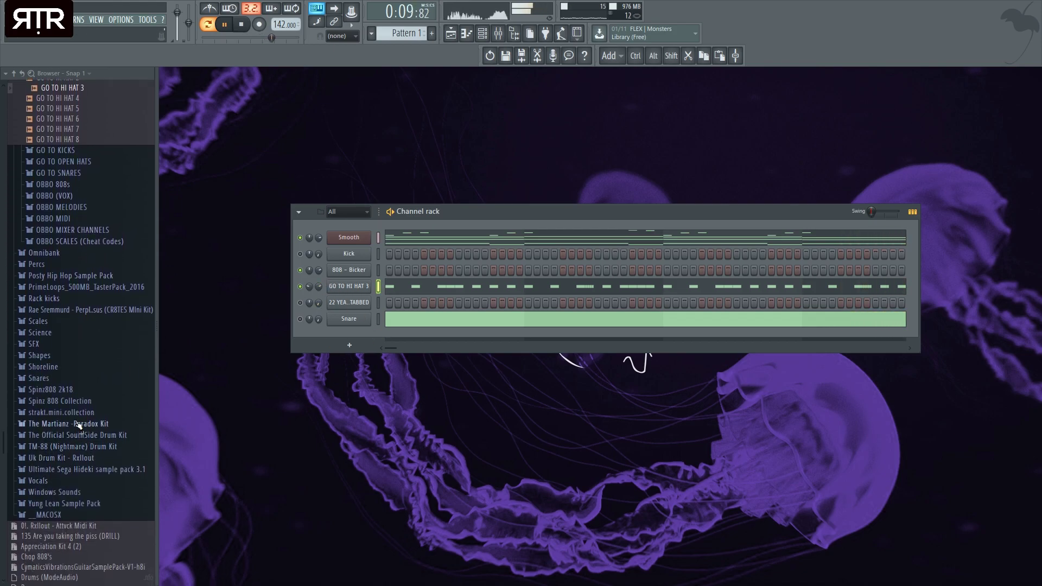
scroll(54, 328, up, 2)
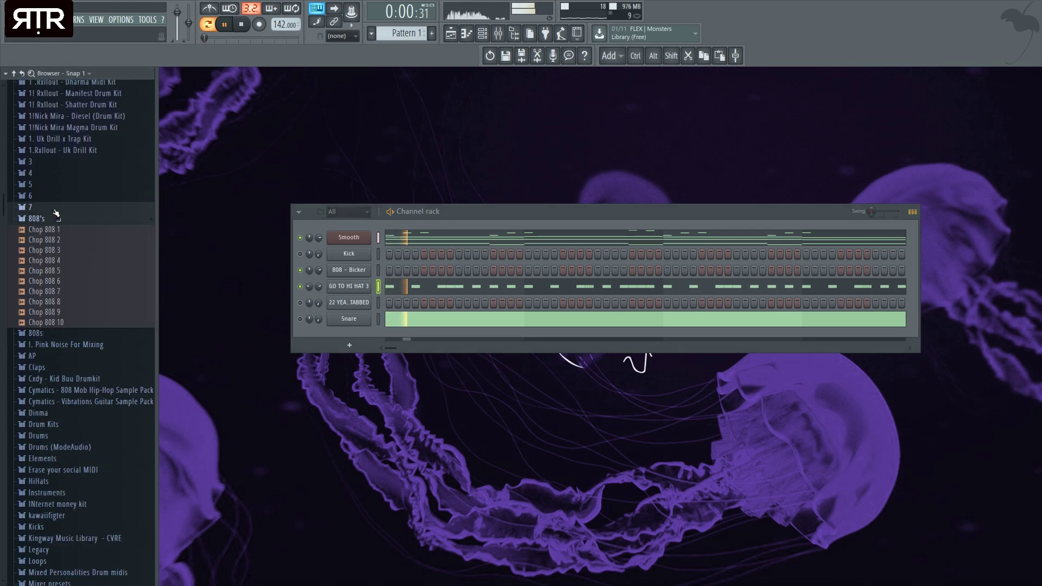
click(63, 219)
click(49, 355)
click(82, 428)
click(97, 419)
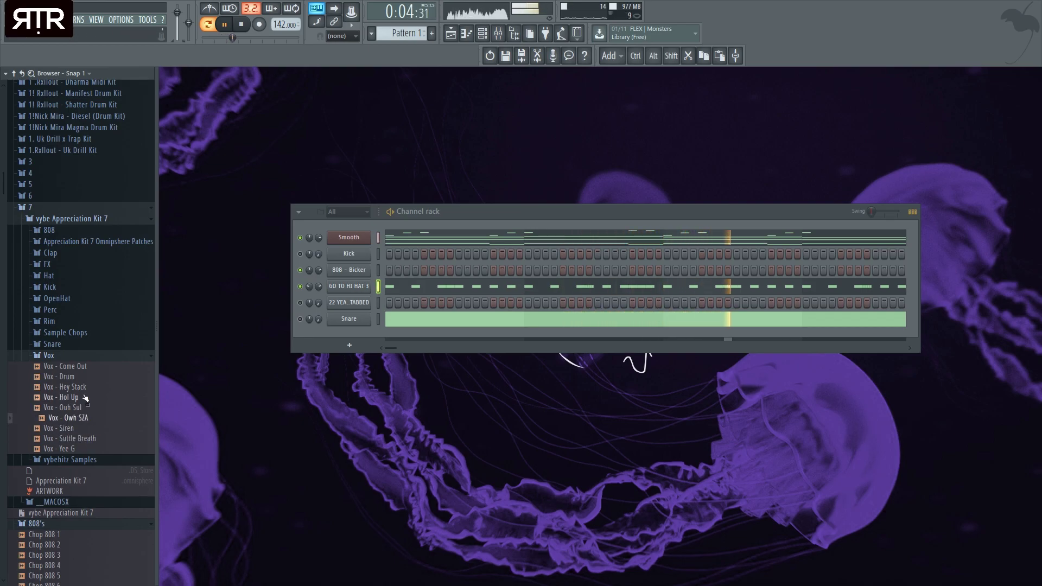
click(71, 344)
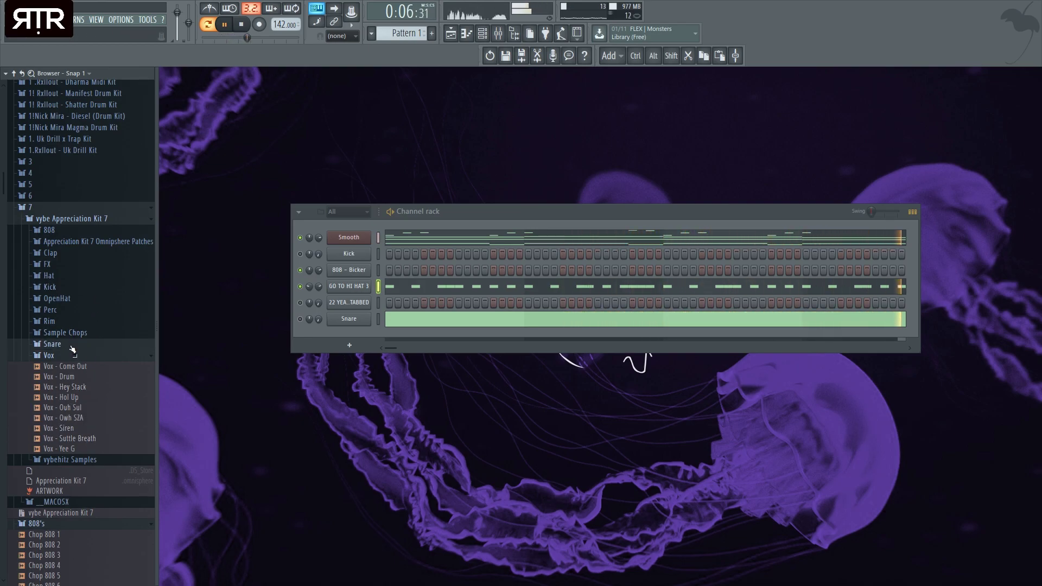
Audition samples in the Snare folder and add Snr - PhatTrp as a new channel directly above the Snare channel.
click(80, 386)
click(79, 447)
click(77, 478)
click(77, 439)
click(80, 428)
click(82, 420)
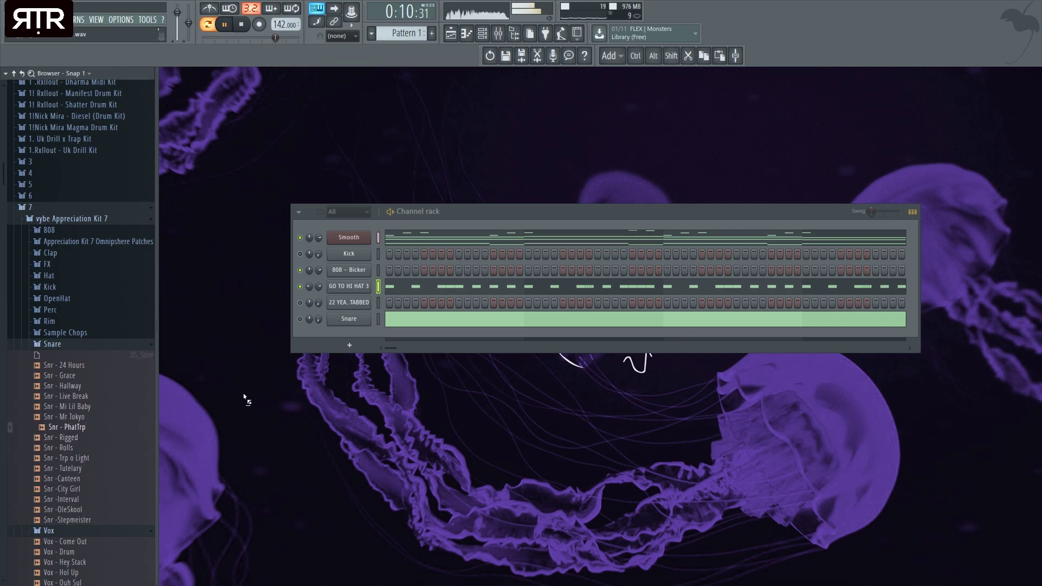
drag(344, 314, 325, 314)
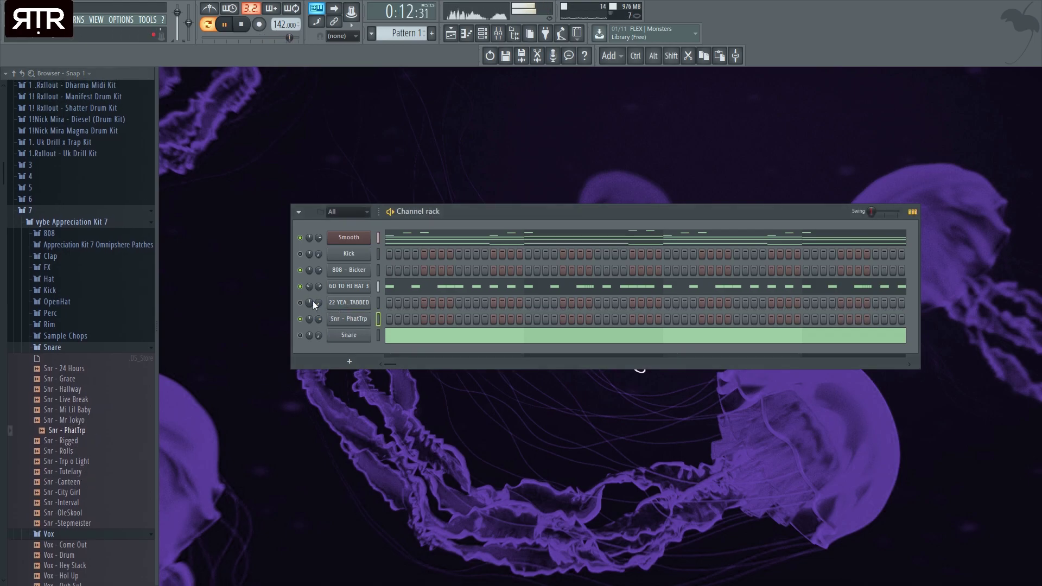
click(458, 319)
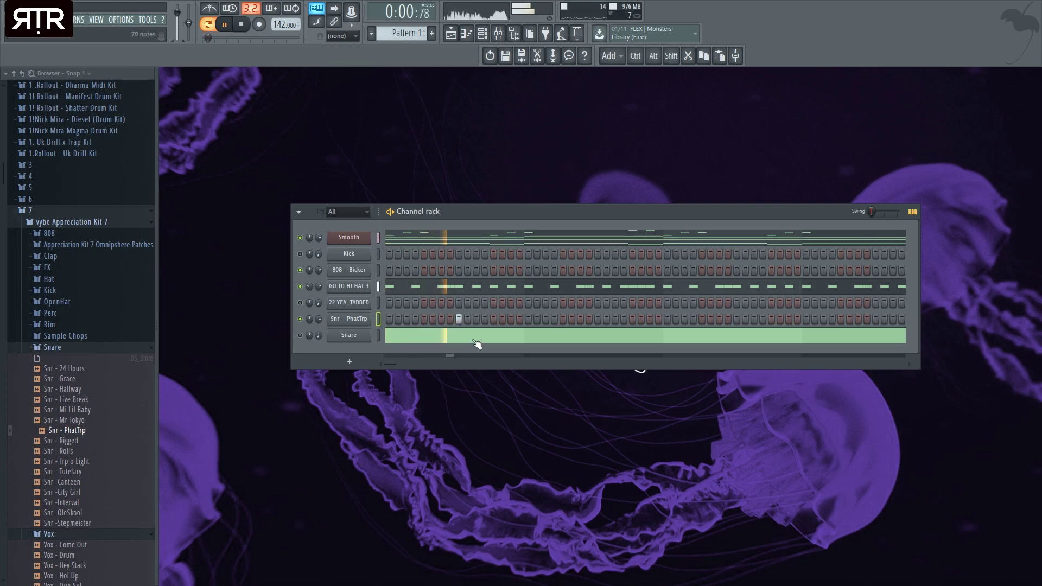
right_click(457, 319)
key(space)
key(space)
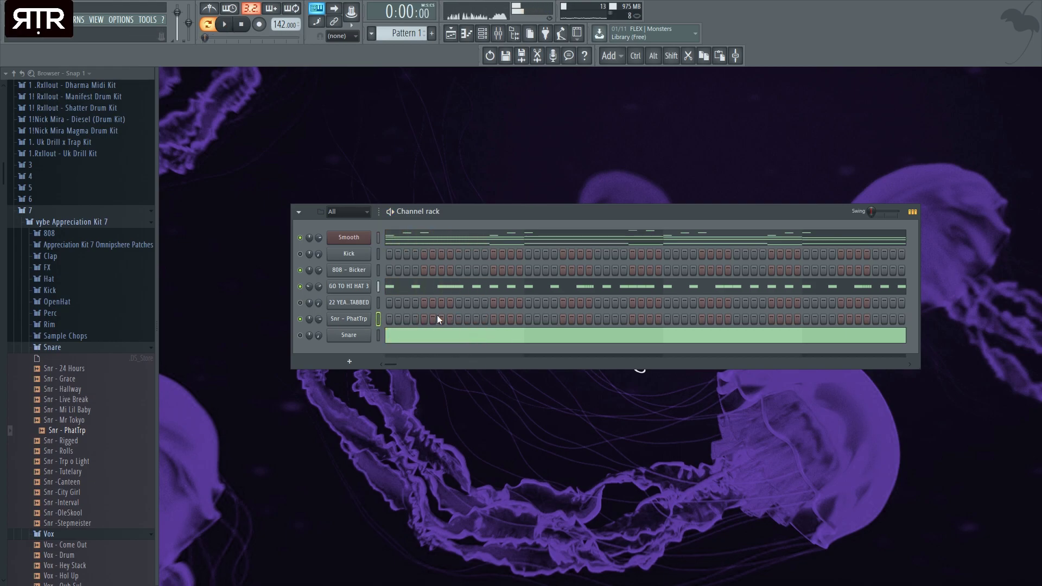
click(406, 320)
Program Snr - PhatTrp hits on steps 9, 23, 31, 41, 55 and 59 of the channel rack grid.
click(458, 319)
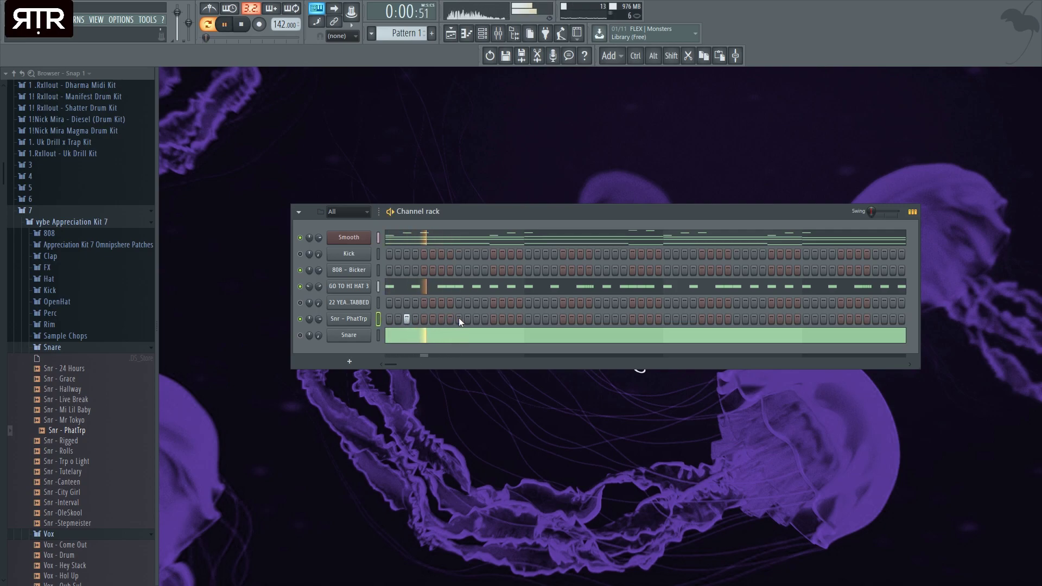
click(597, 319)
click(599, 319)
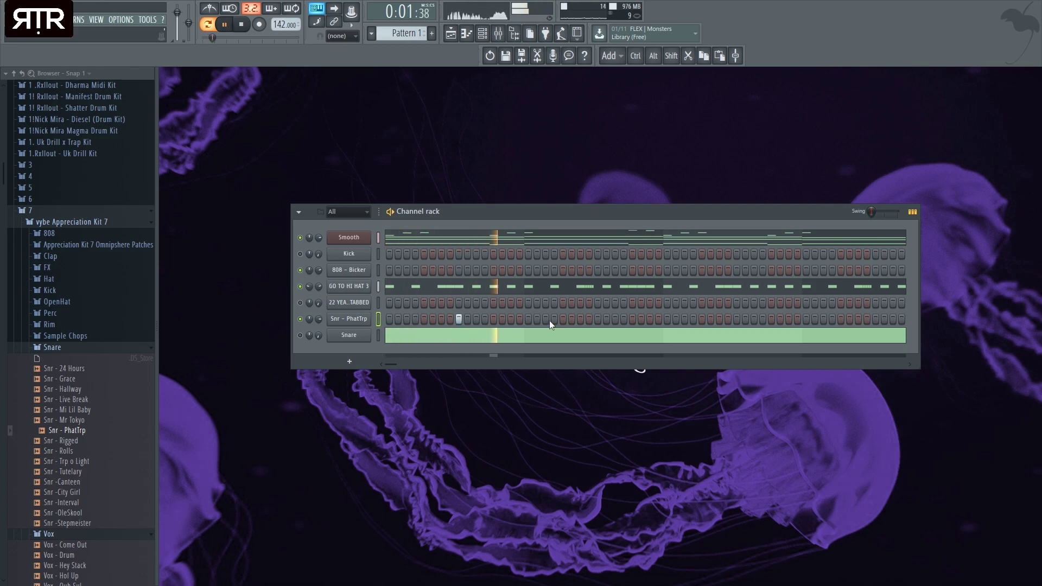
click(580, 320)
click(650, 319)
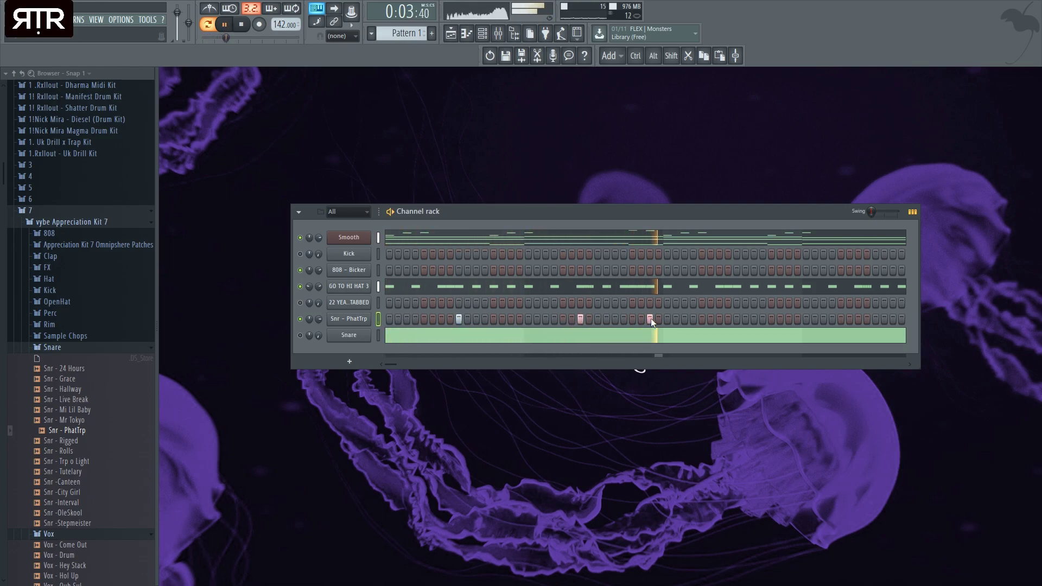
click(737, 320)
click(858, 319)
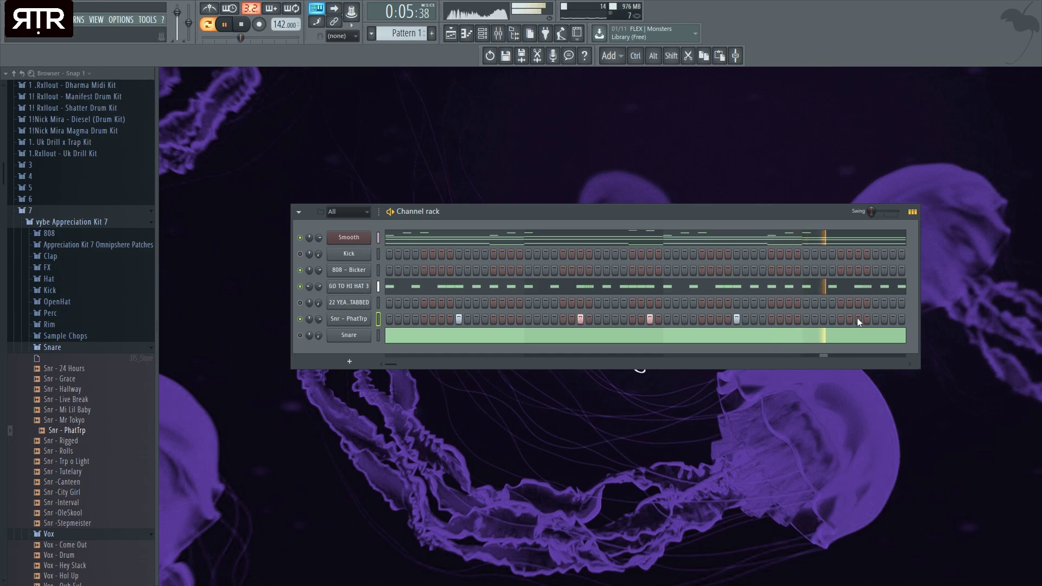
click(894, 319)
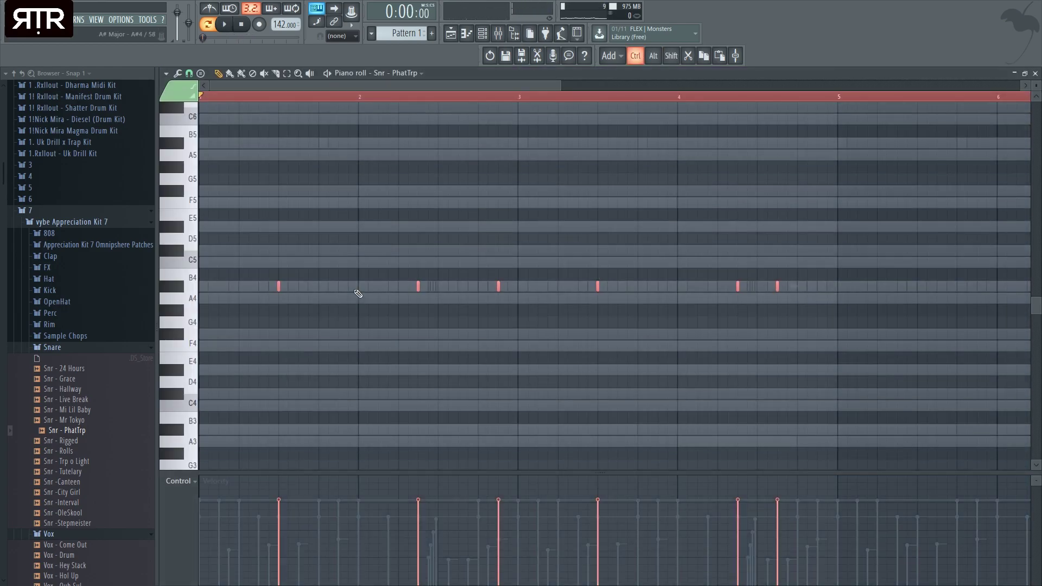
Duplicate the four-bar Snr - PhatTrp pattern into bars 5 through 8 in its piano roll and deselect the notes.
scroll(233, 170, down, 3)
drag(210, 288, 528, 296)
key(space)
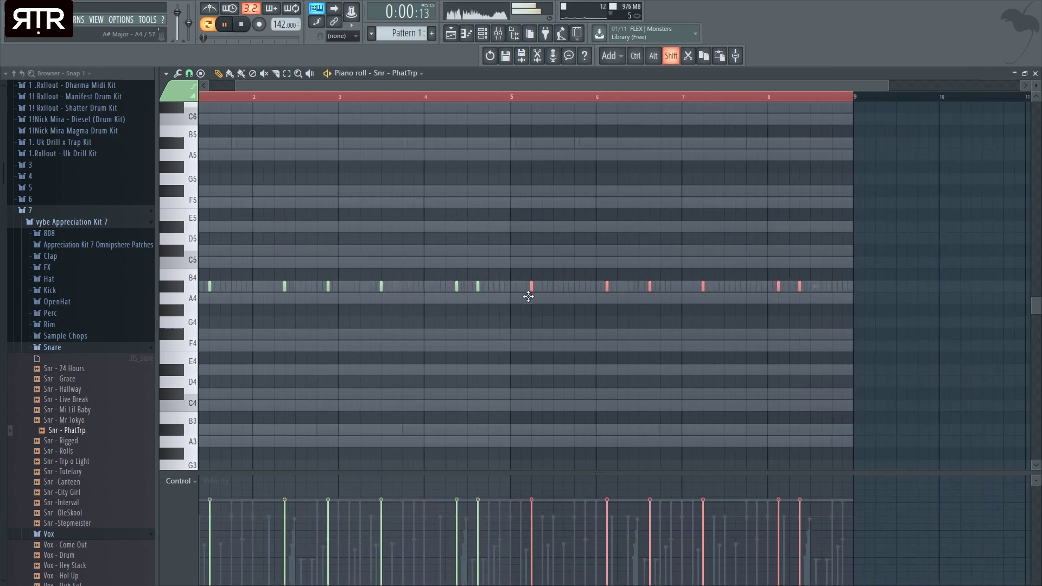
ctrl+right_click(495, 358)
key(space)
Try all the snare notes one octave higher, return them to A#4 and clear the selection.
key(ctrl+a)
key(ctrl+Up)
key(space)
key(ctrl+Down)
ctrl+click(353, 342)
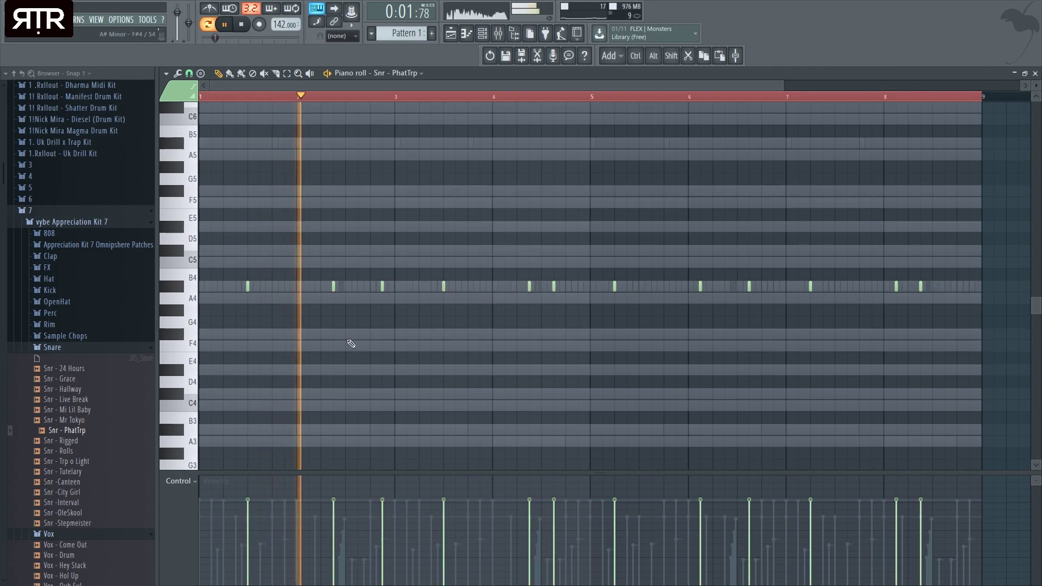
Move the first snare in bar 2 to the 11th sixteenth and the last snare in bar 4 to the 15th.
key(space)
key(space)
drag(339, 291, 362, 289)
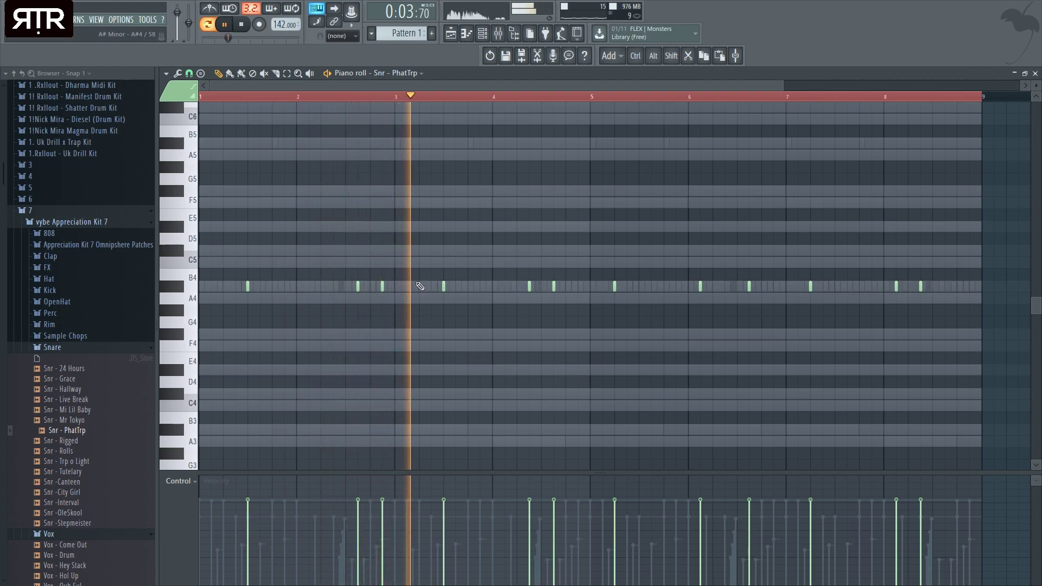
click(578, 286)
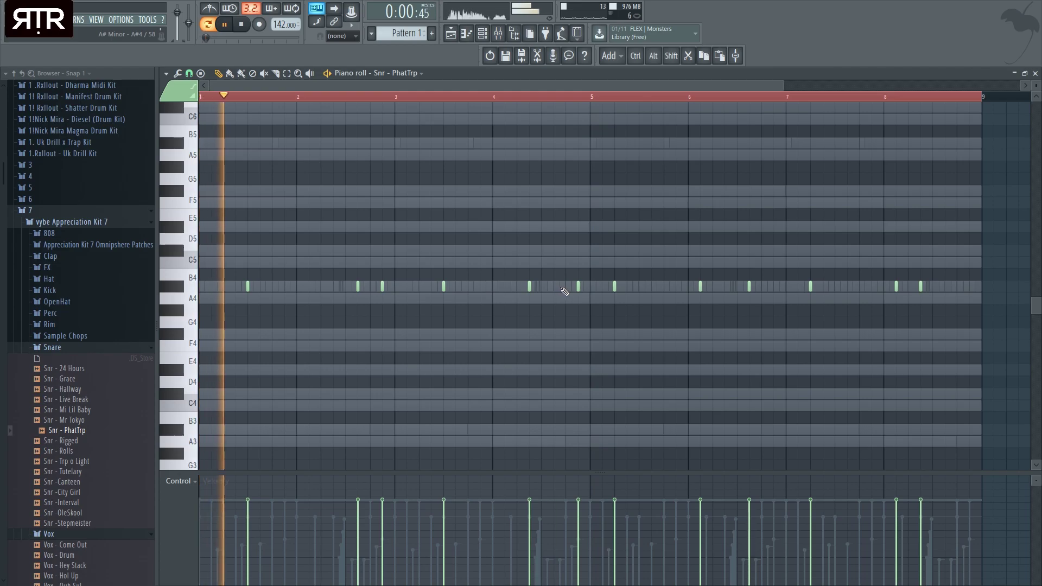
Add a snare hit between the two existing ones in bar 4 and place it on the bar's 12th sixteenth.
scroll(565, 291, up, 5)
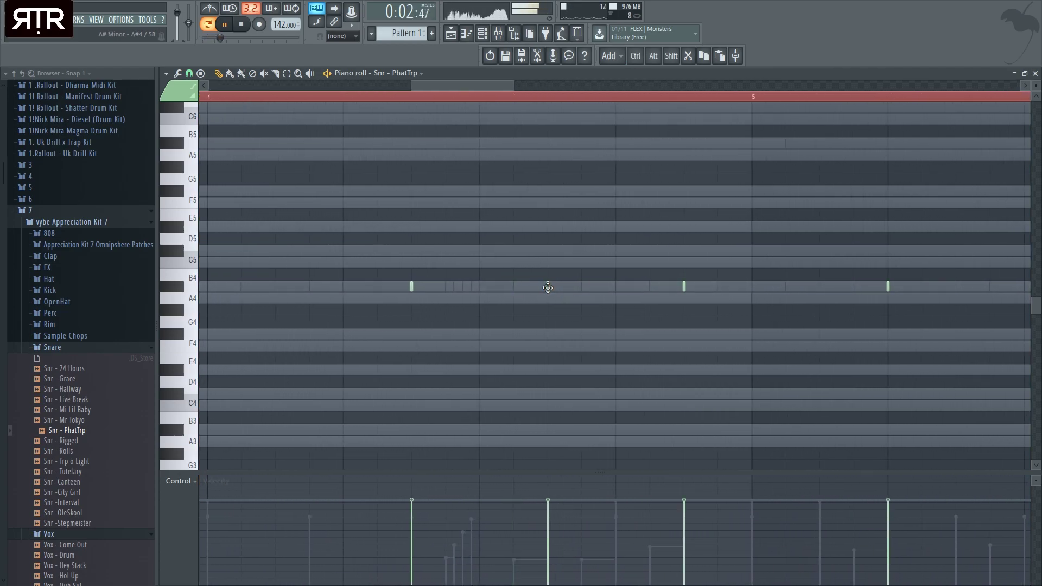
click(572, 286)
scroll(581, 295, down, 5)
scroll(556, 288, up, 5)
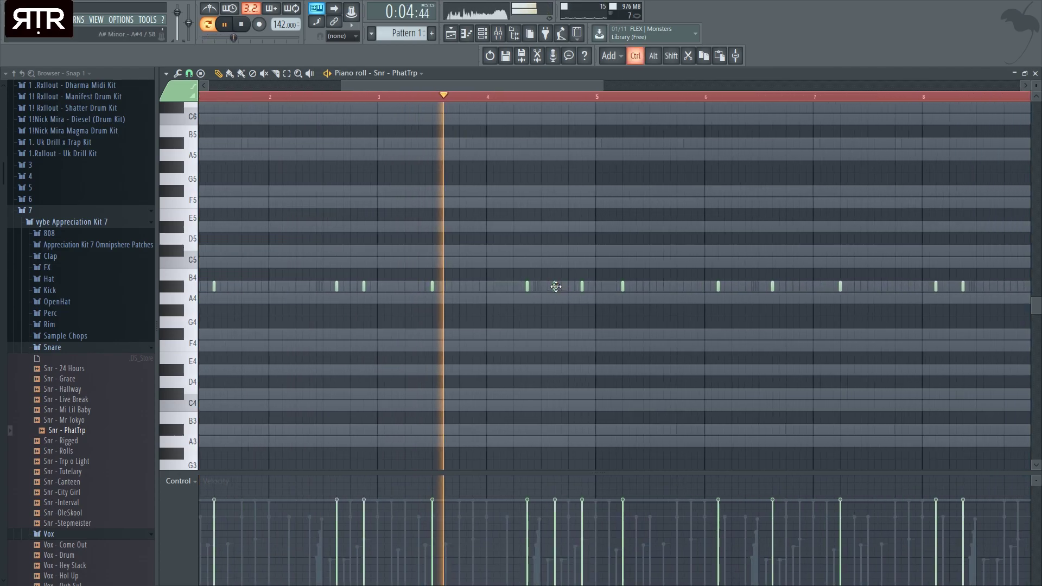
drag(576, 285, 605, 288)
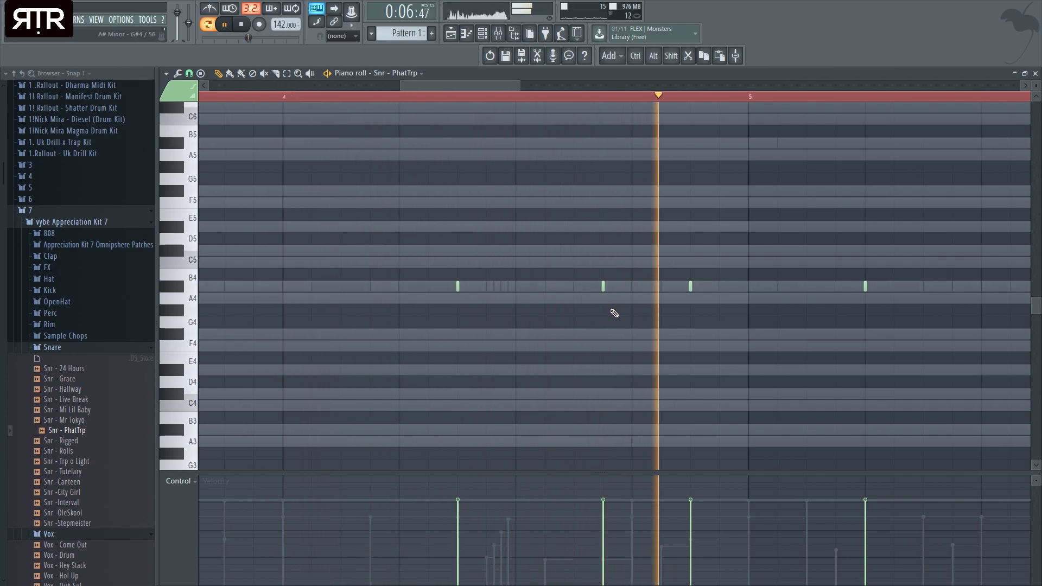
Shift both bar 2 snares one sixteenth later, onto the bar's 12th and 16th sixteenths.
scroll(597, 325, down, 3)
click(528, 98)
drag(527, 86, 165, 191)
scroll(295, 303, up, 2)
drag(722, 288, 740, 287)
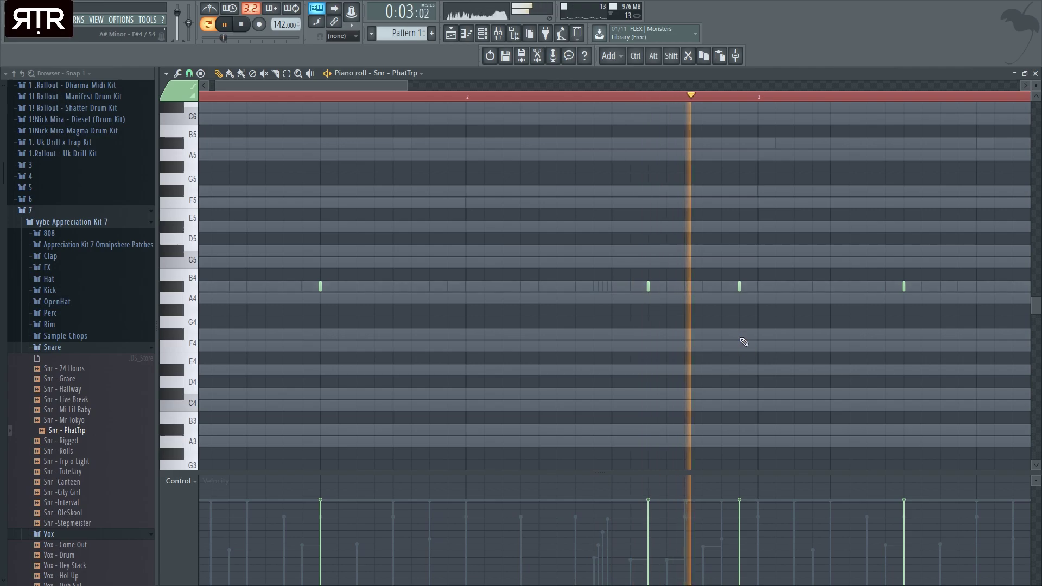
scroll(677, 317, down, 4)
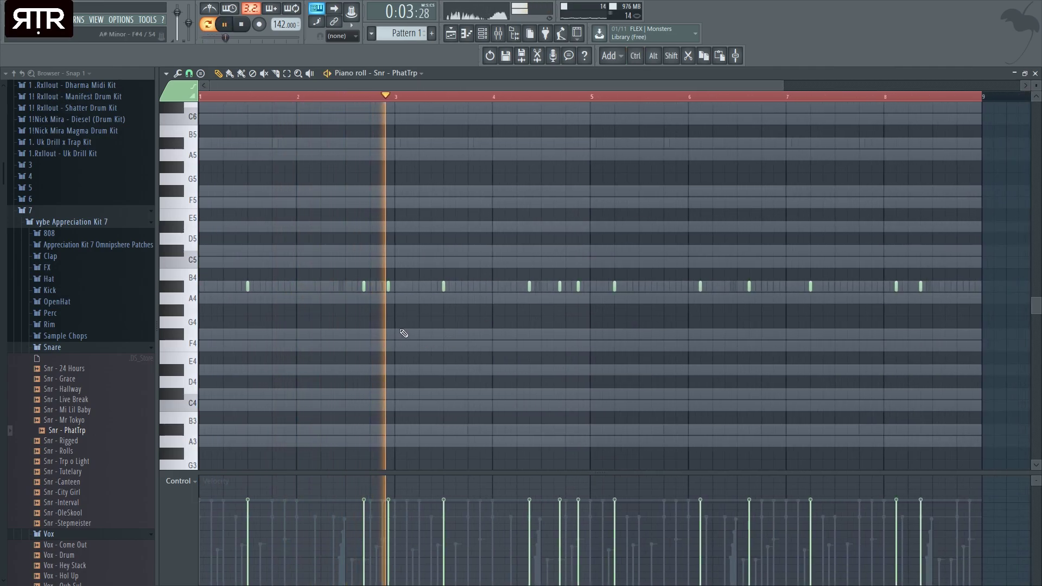
Replace the last snare in bar 2 with a new hit on the bar's 15th sixteenth.
scroll(412, 291, up, 2)
scroll(412, 291, up, 1)
click(397, 288)
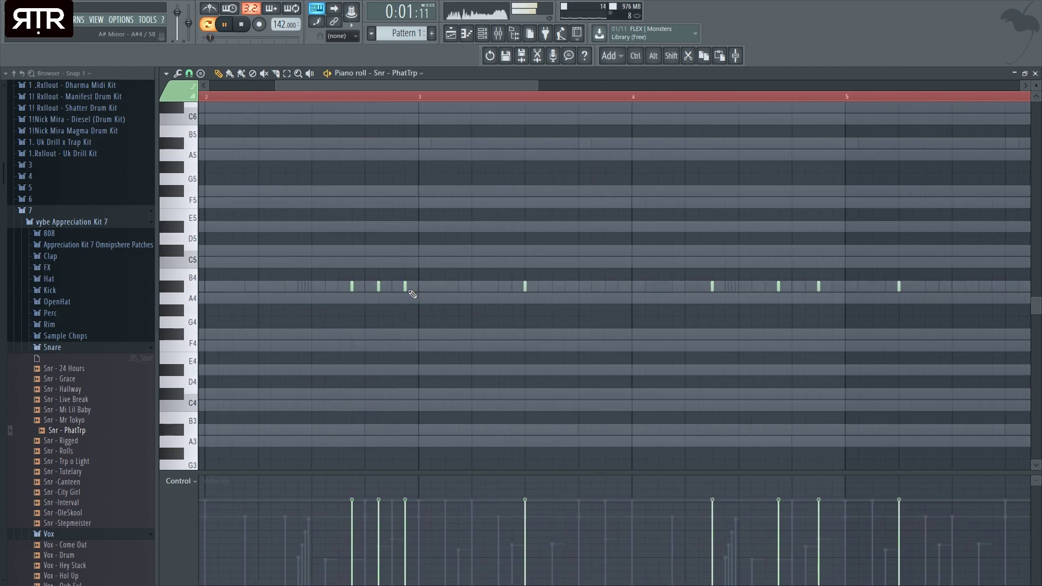
right_click(404, 288)
drag(379, 288, 392, 288)
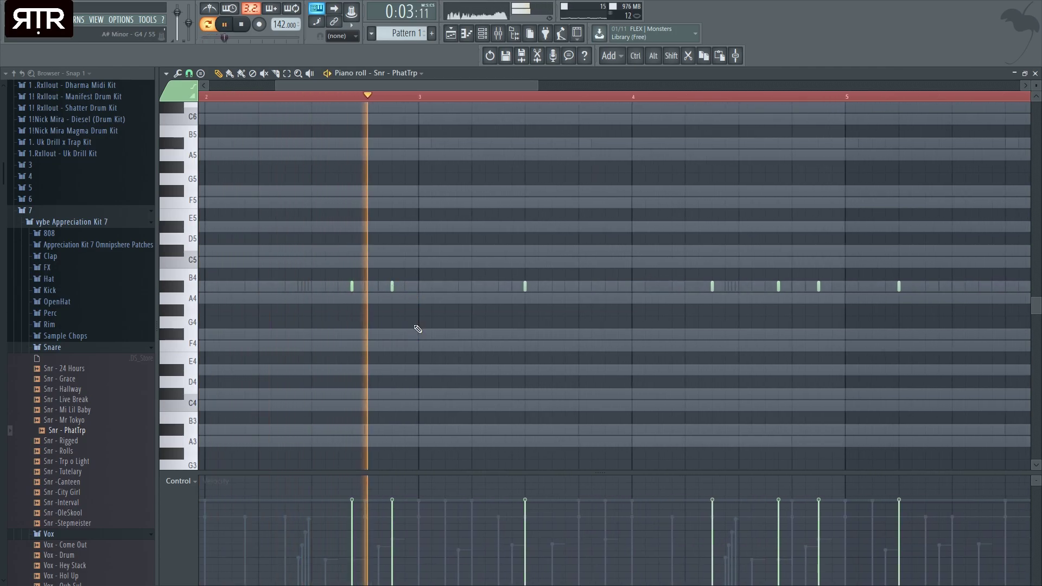
Replace the snares in bars 5 through 8 with a copy of the revised four-bar pattern and close the piano roll.
scroll(481, 319, down, 1)
scroll(484, 322, down, 3)
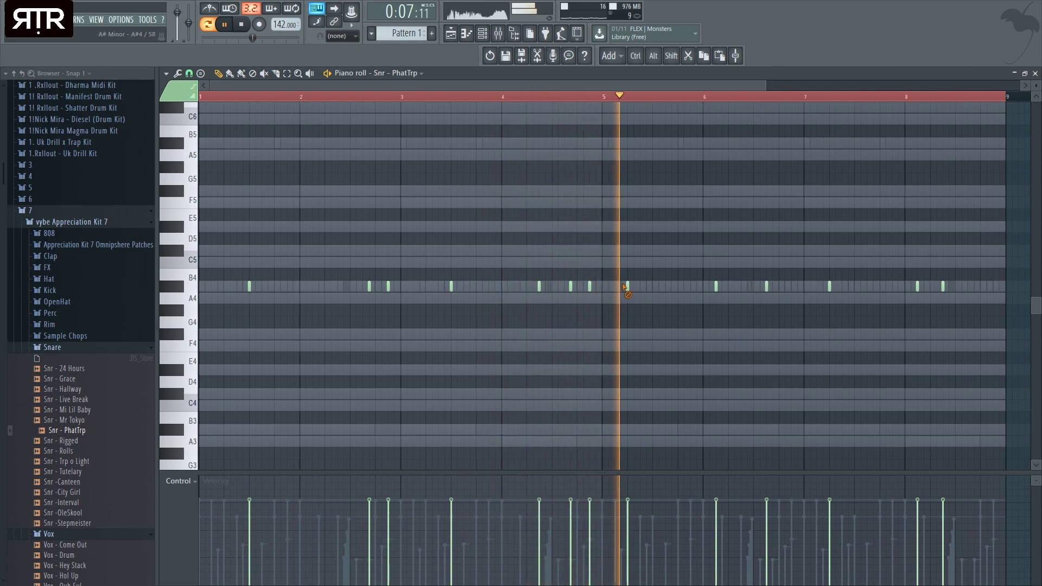
drag(622, 287, 1023, 290)
key(space)
key(ctrl+a)
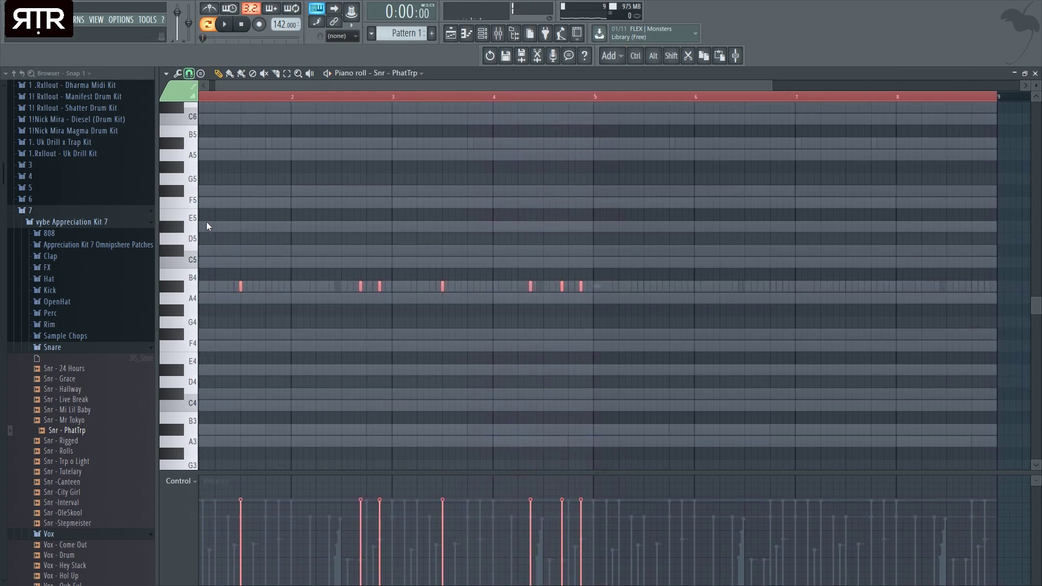
drag(242, 287, 632, 293)
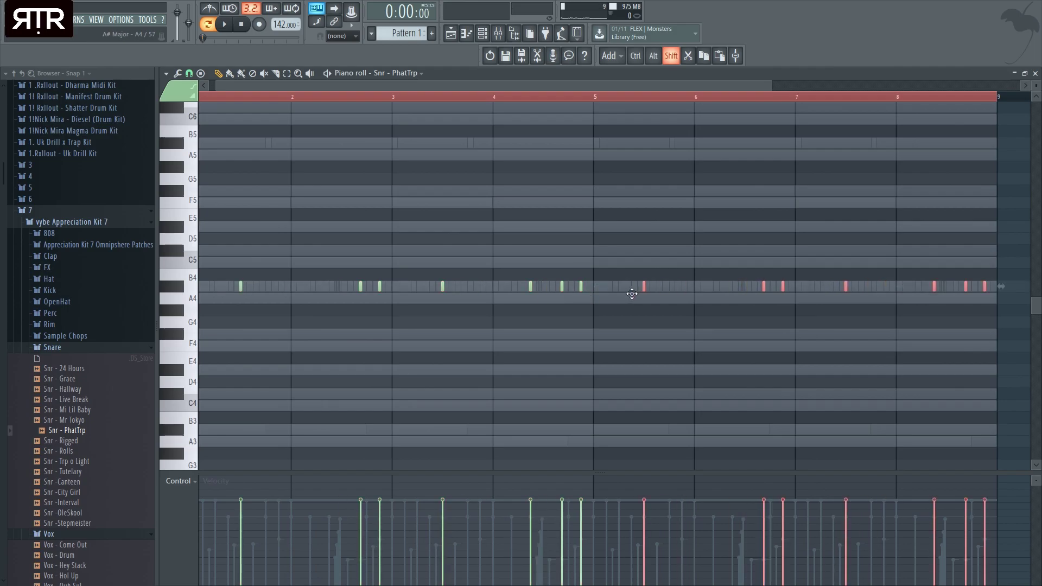
click(1035, 74)
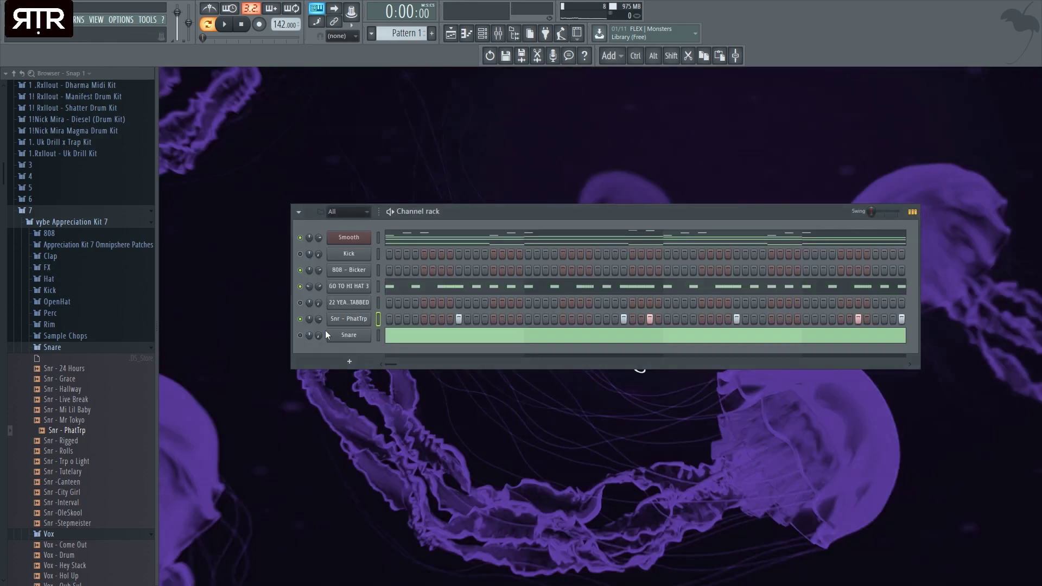
Audition more samples in the Snare folder and add Snr - 24 Hours as a new channel between Snr - PhatTrp and Snare.
scroll(113, 401, down, 2)
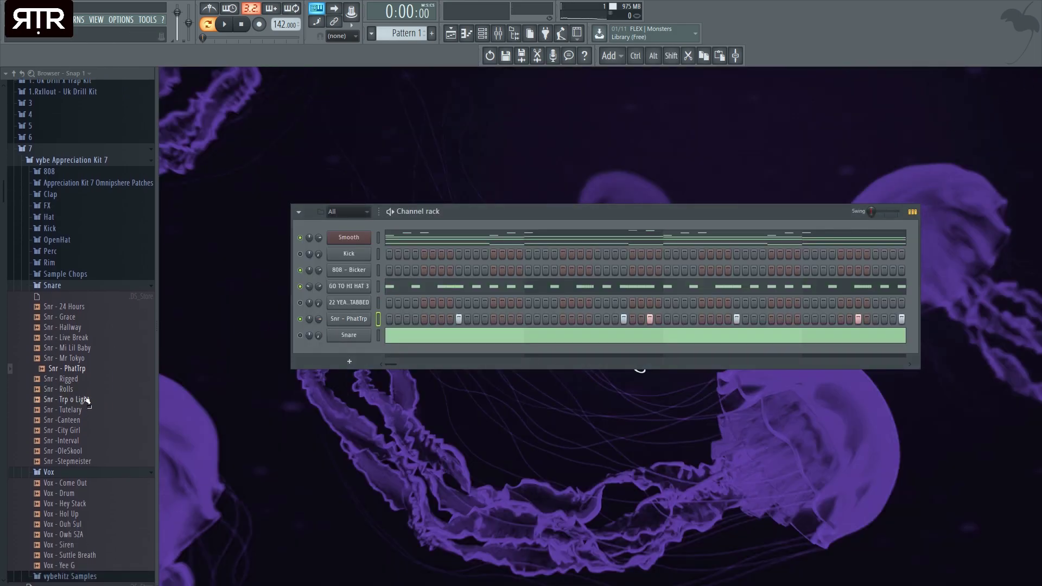
click(87, 401)
key(space)
click(80, 412)
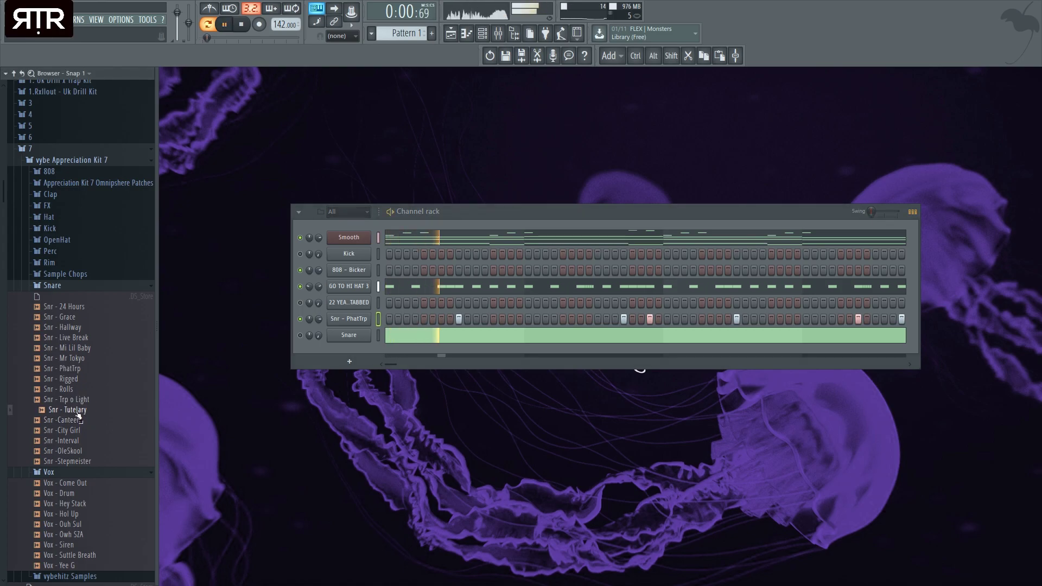
key(space)
click(81, 431)
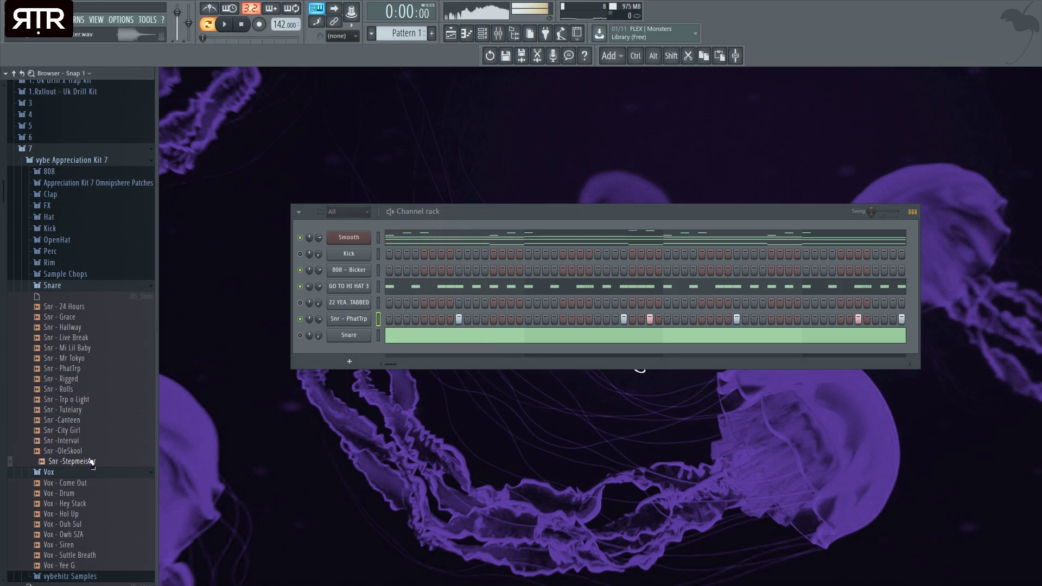
click(93, 307)
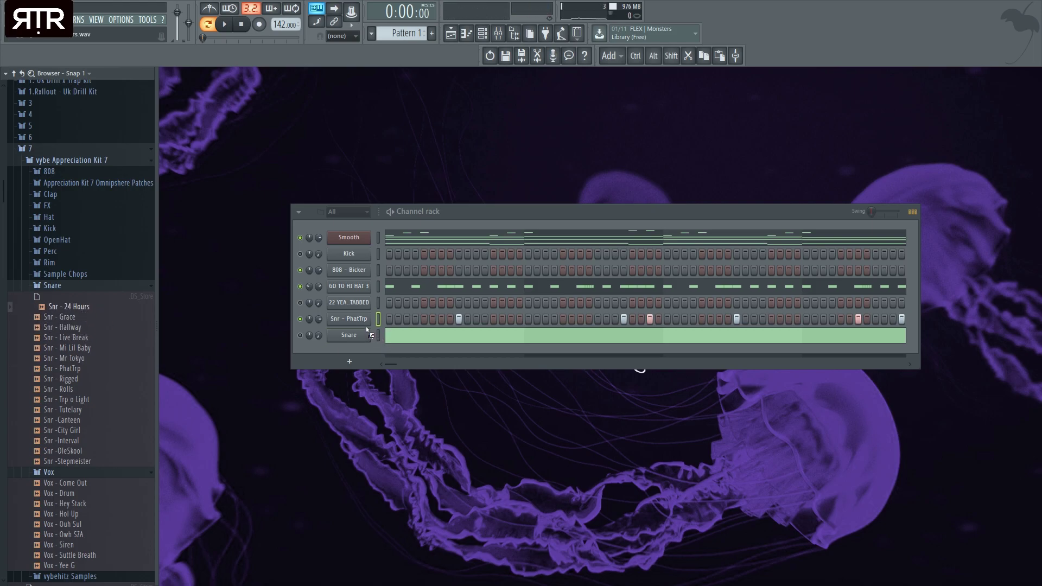
drag(367, 330, 367, 332)
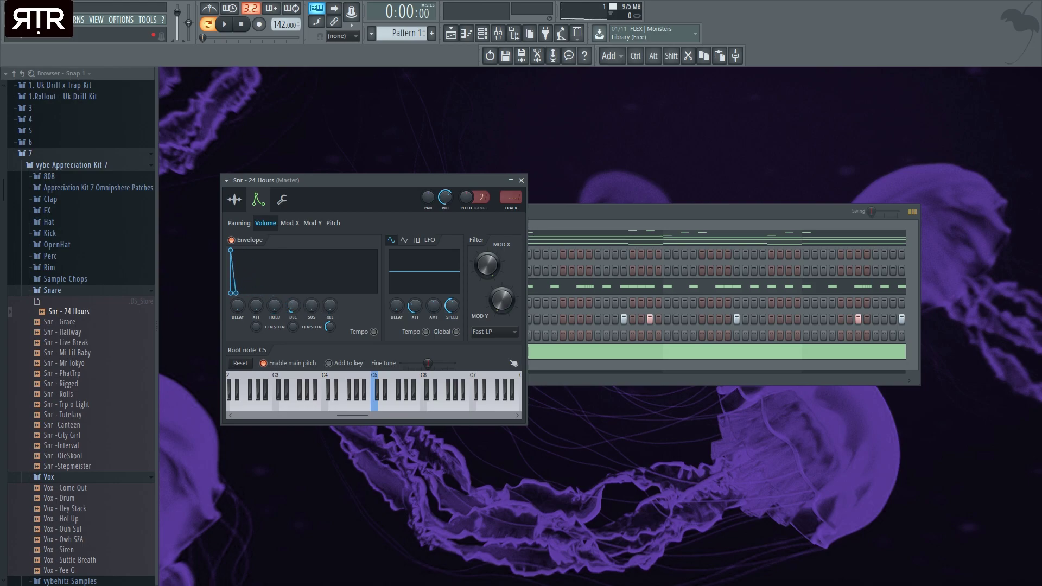
Copy the Snr - PhatTrp step pattern onto the Snr - 24 Hours channel and play the pattern.
click(521, 180)
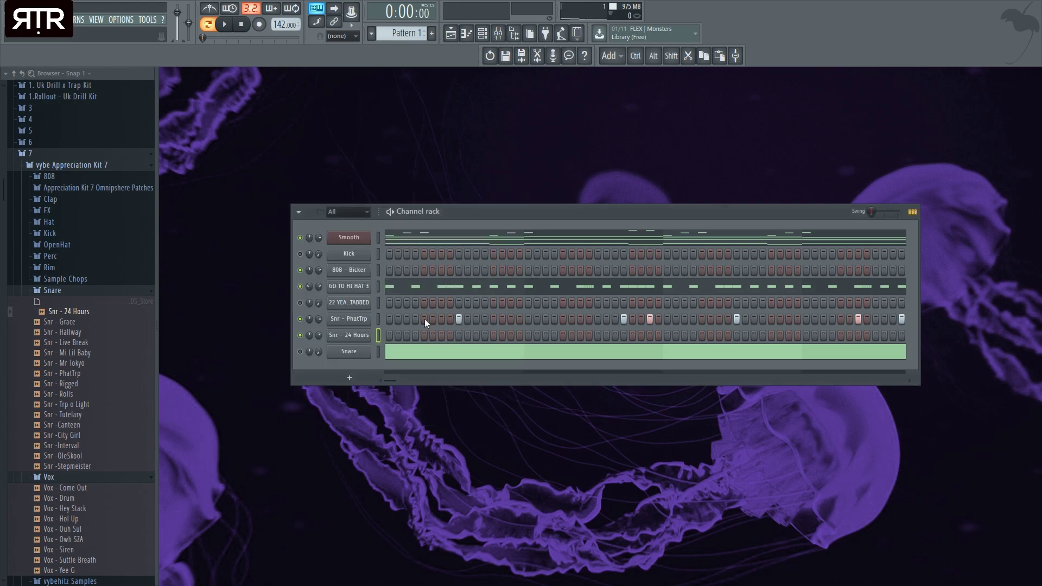
click(378, 335)
key(ctrl+v)
key(space)
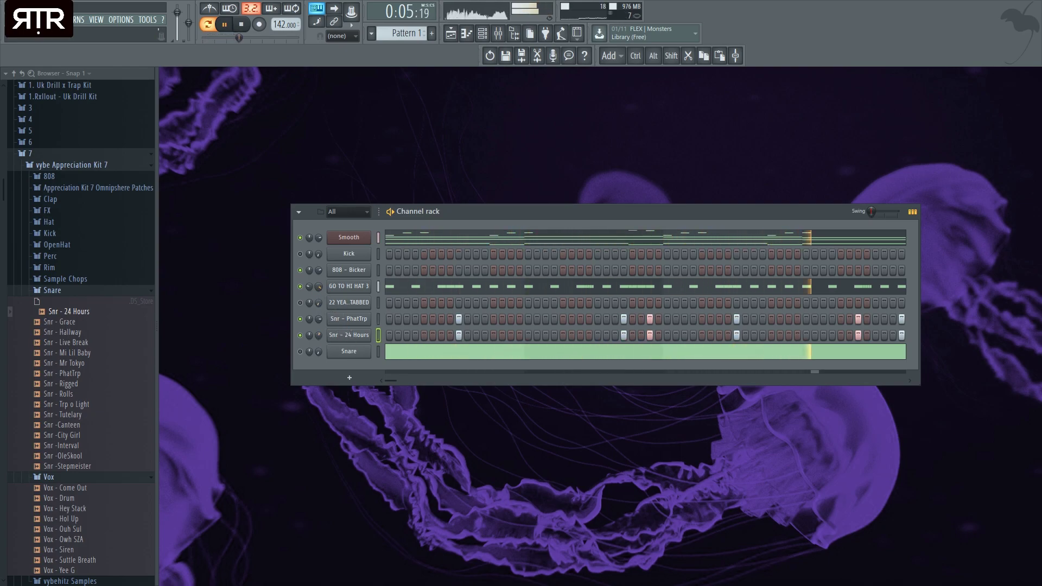
Add 808 - Bicker from the kit's 808 folder as a new channel between Snr - 24 Hours and Snare.
scroll(87, 344, up, 2)
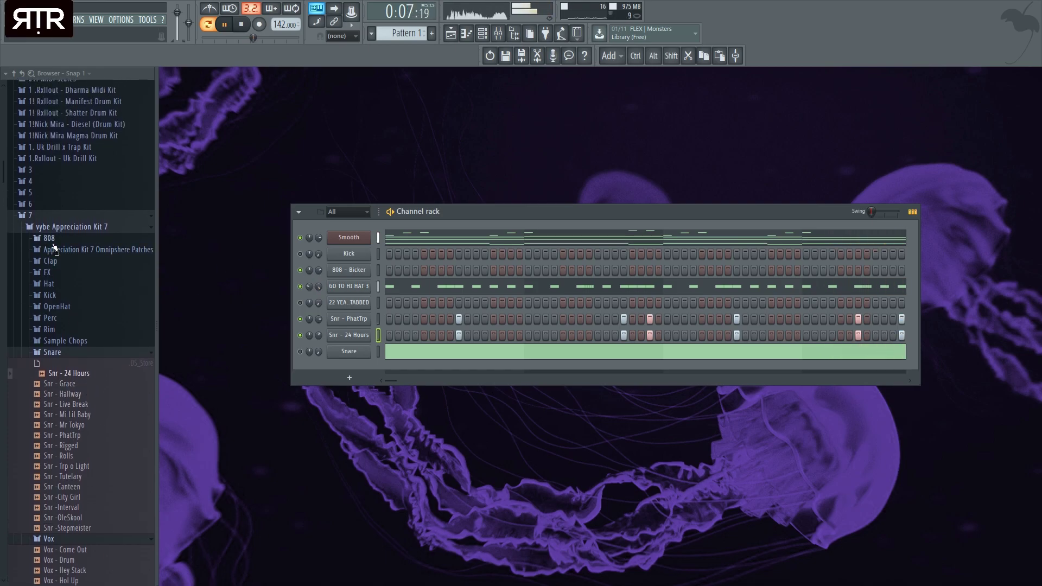
click(48, 238)
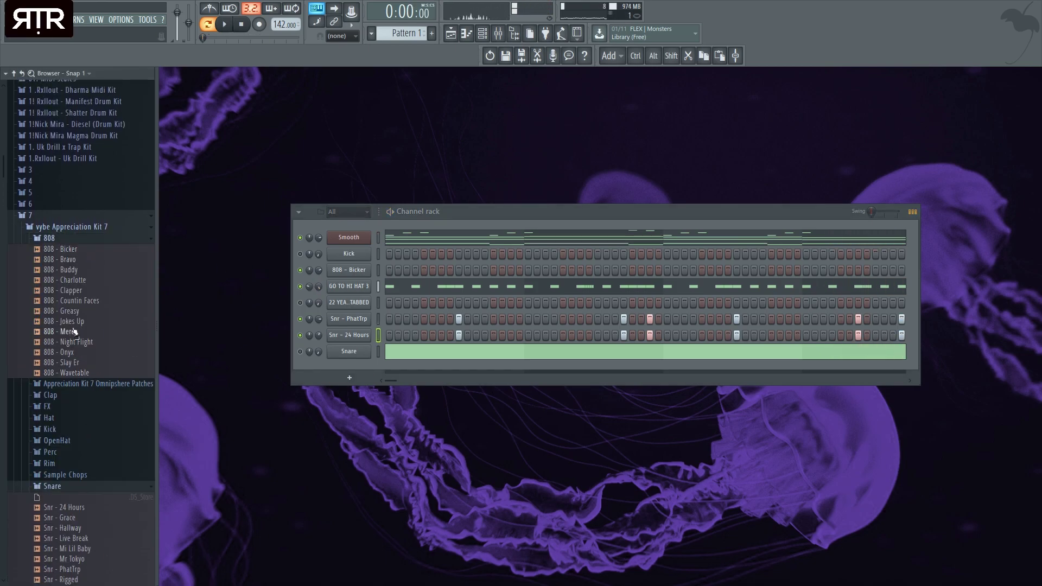
click(60, 252)
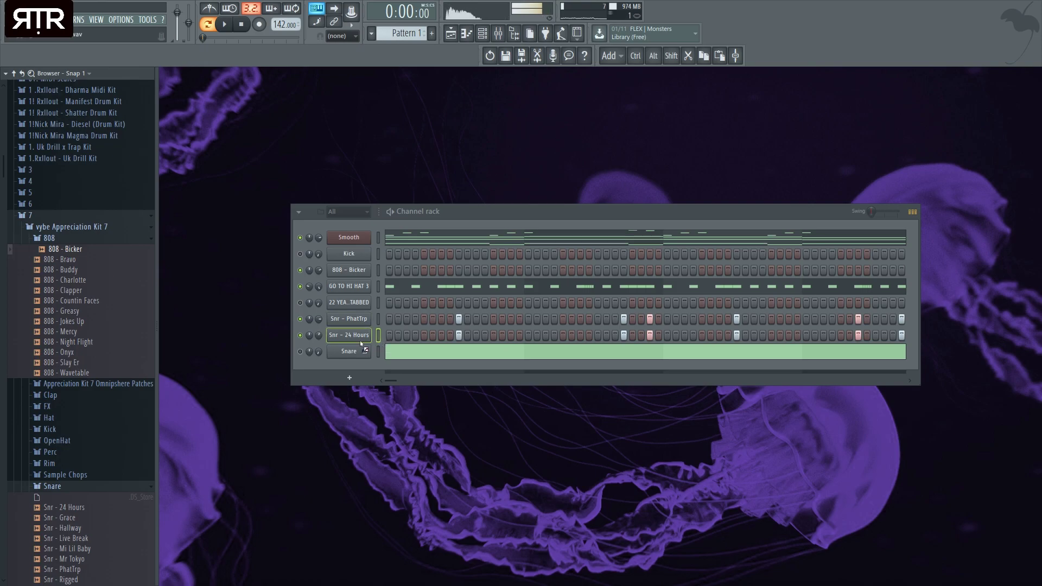
drag(361, 340, 356, 342)
Enable and shape the volume envelope of the new 808 - Bicker channel and close its settings.
click(272, 216)
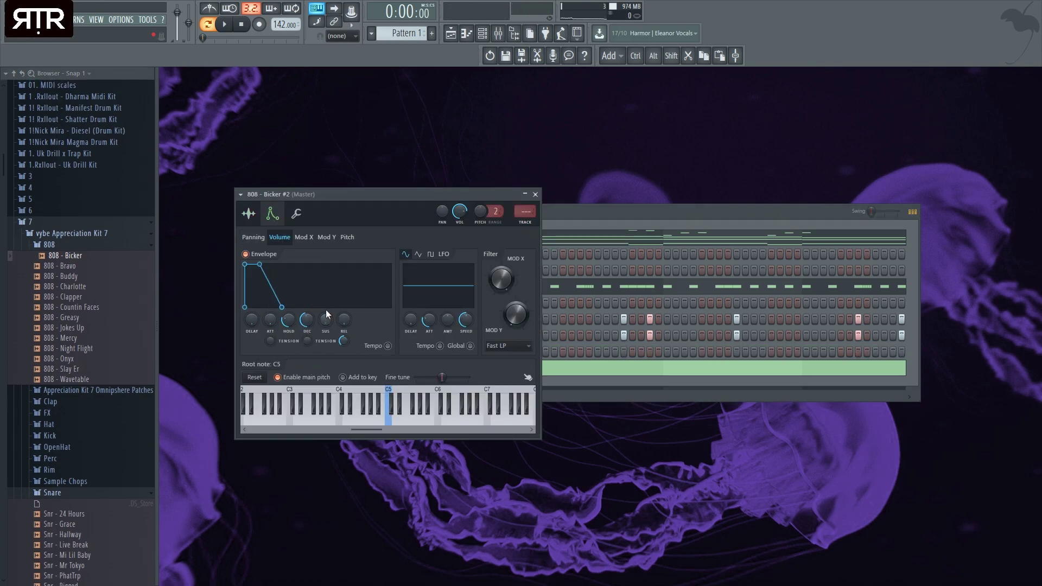
click(297, 215)
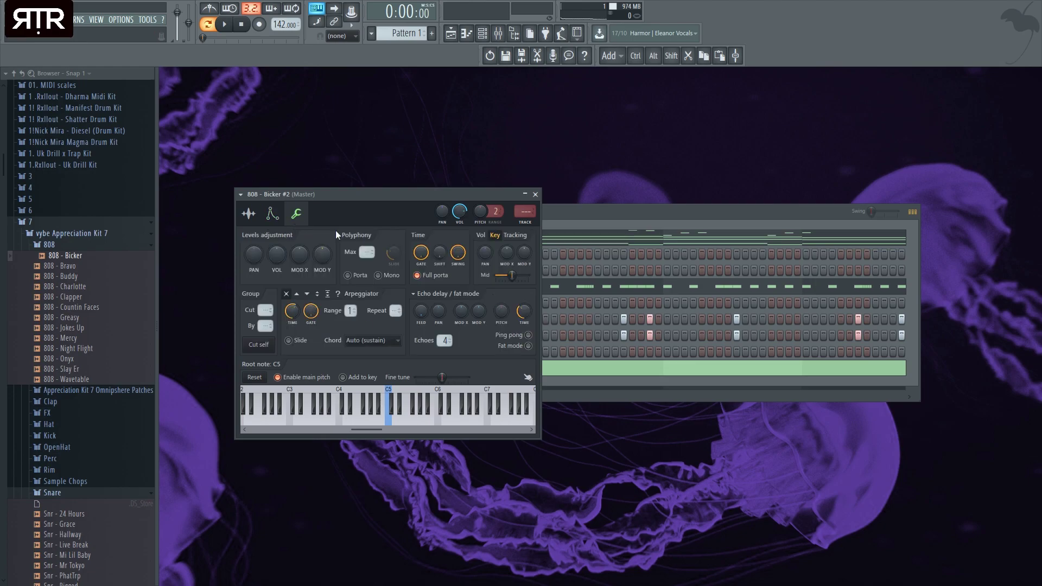
click(254, 216)
click(535, 195)
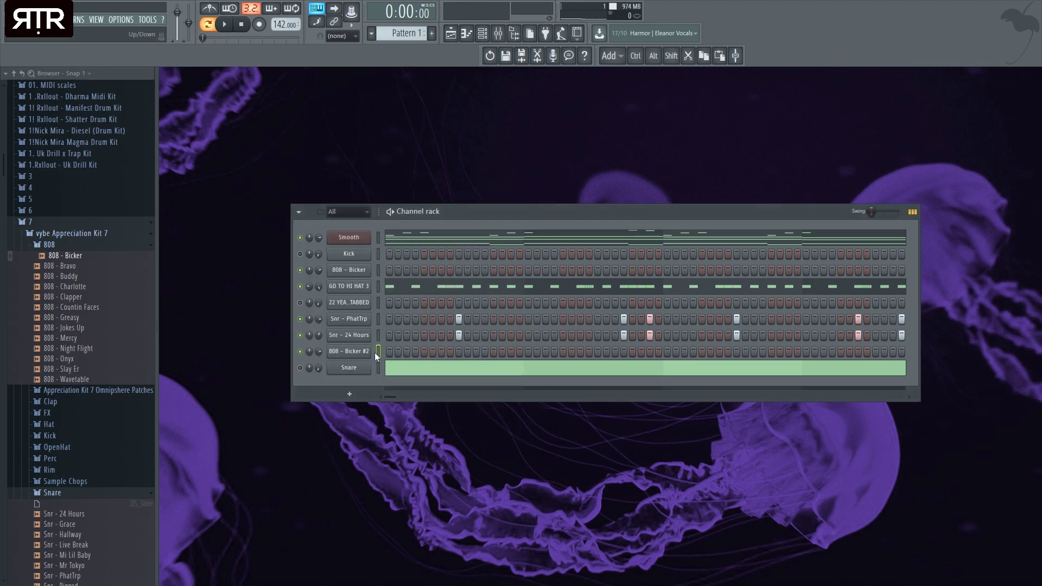
Place a half-bar A#4 note at the start of bar 1 in the new 808's piano roll, comparing octaves in playback.
key(F7)
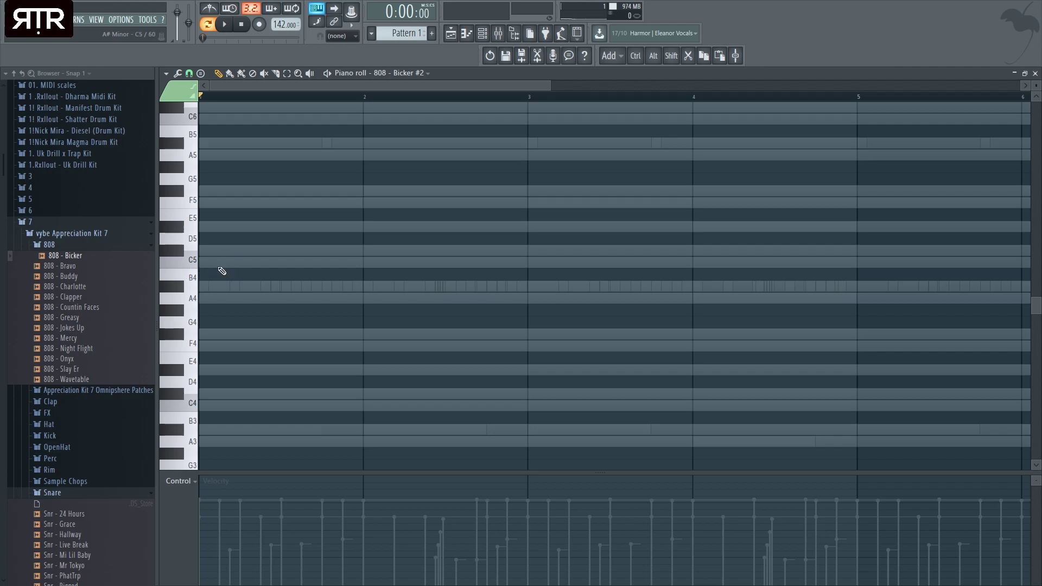
scroll(276, 348, down, 2)
scroll(255, 353, up, 1)
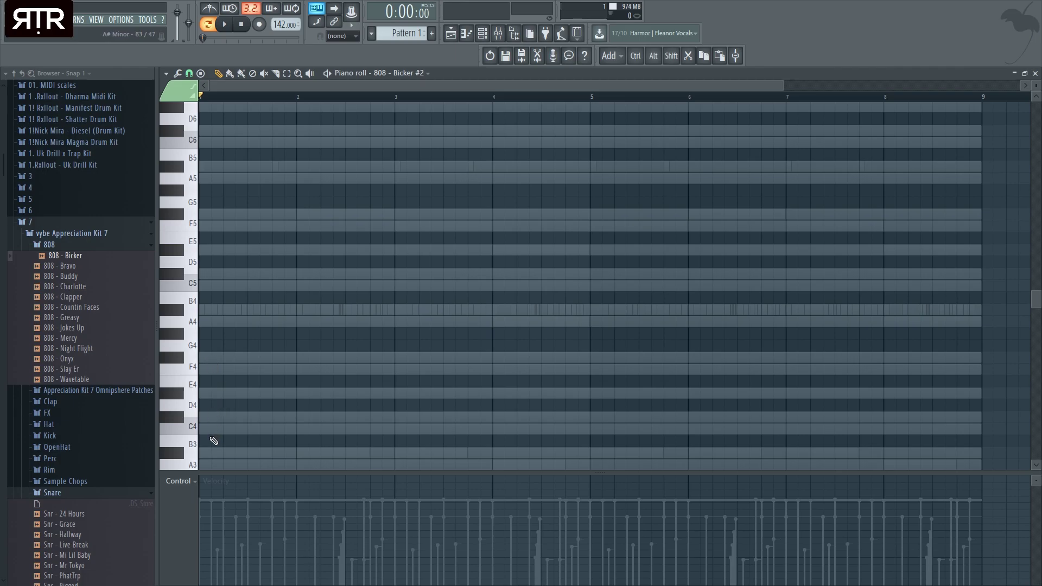
click(204, 455)
click(190, 309)
key(space)
key(space)
key(ctrl+Up)
key(space)
key(space)
key(ctrl+Down)
key(space)
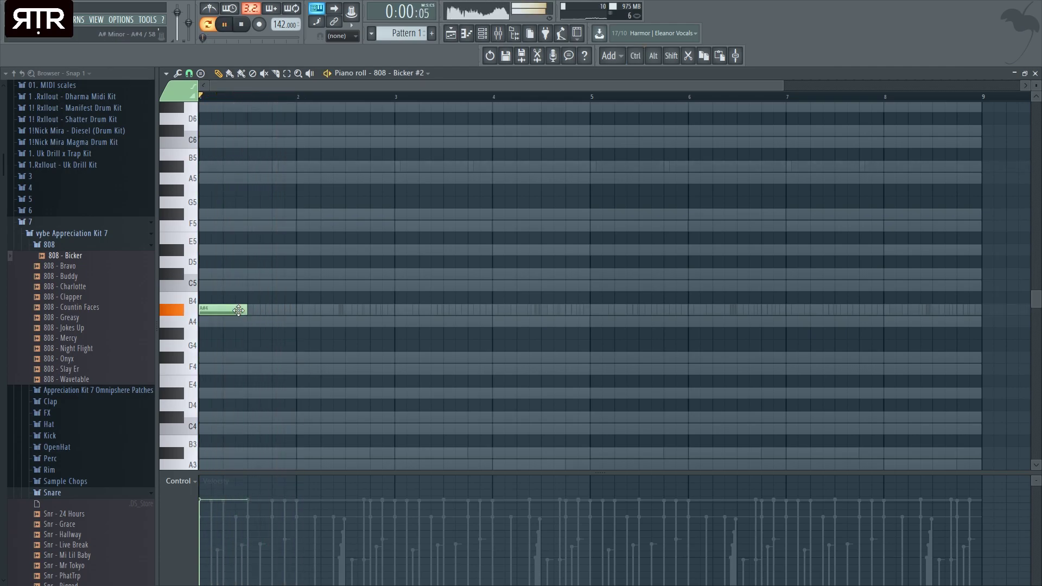
Lower the velocity of the opening A#4 note slightly and play it back.
key(space)
click(206, 511)
key(space)
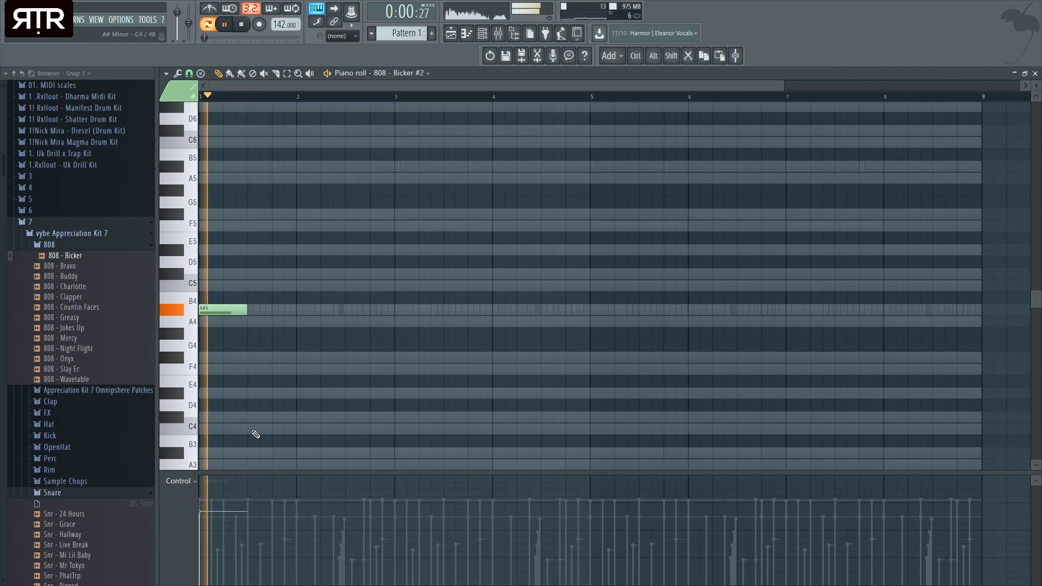
Add A#4 notes on bar 2's 5th and 8th sixteenths, three and one sixteenths long, with a C#6 slide above the second.
scroll(333, 372, up, 2)
key(space)
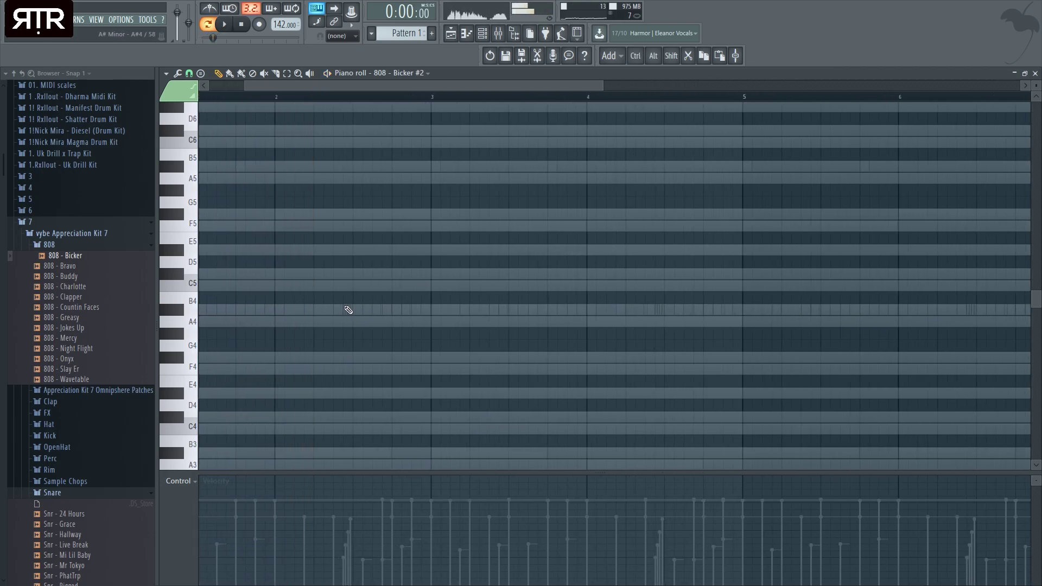
click(353, 311)
mouse_move(390, 310)
mouse_down()
mouse_move(458, 310)
mouse_move(387, 310)
mouse_up()
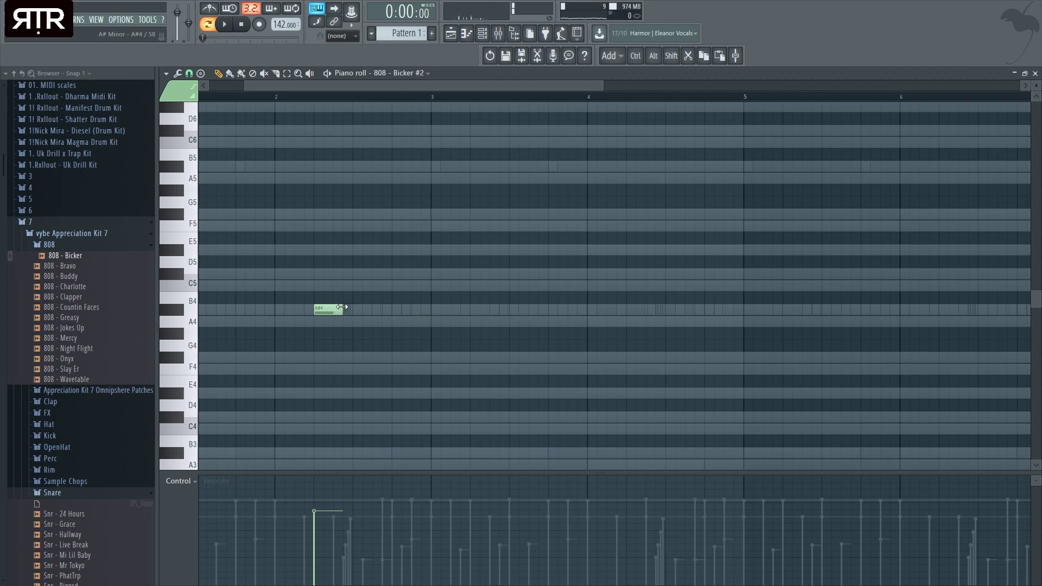
drag(322, 307, 333, 308)
click(348, 310)
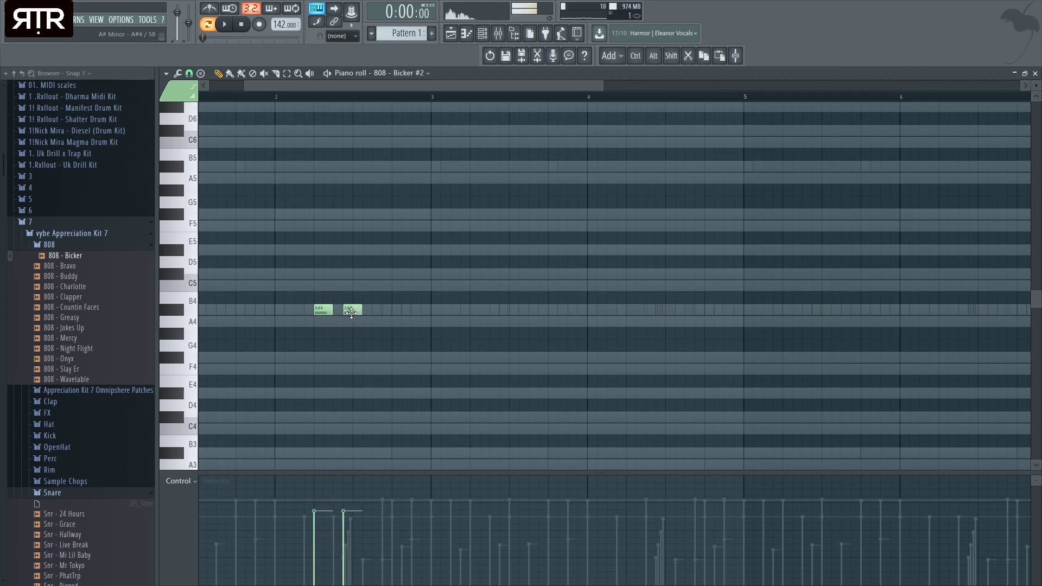
scroll(354, 195, up, 2)
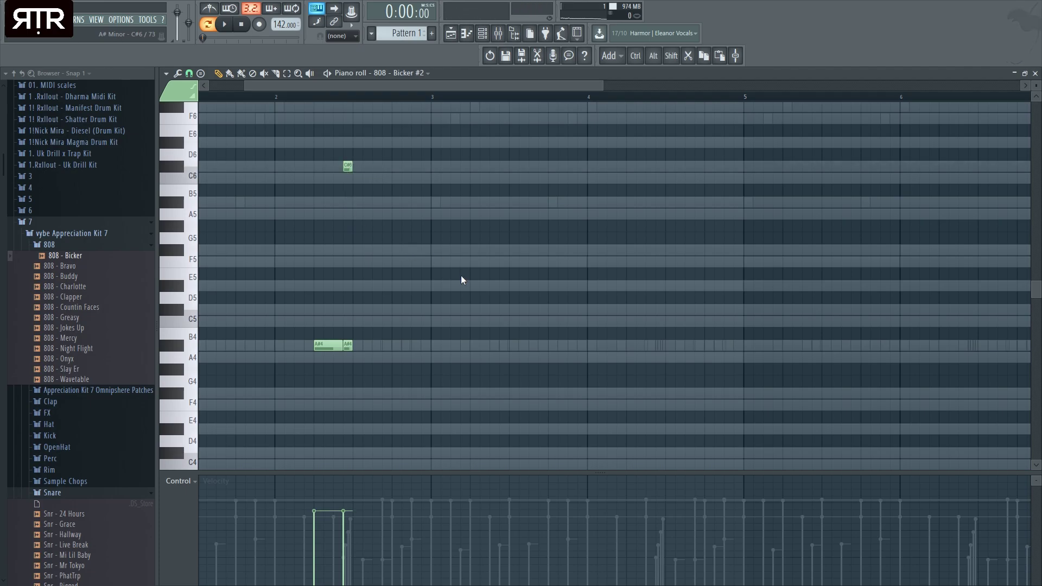
Add two A#4 notes, each two sixteenths long, on the 13th and 15th sixteenths of bar 1.
scroll(564, 361, up, 3)
scroll(307, 293, down, 4)
scroll(304, 325, up, 2)
drag(300, 375, 397, 379)
ctrl+click(378, 379)
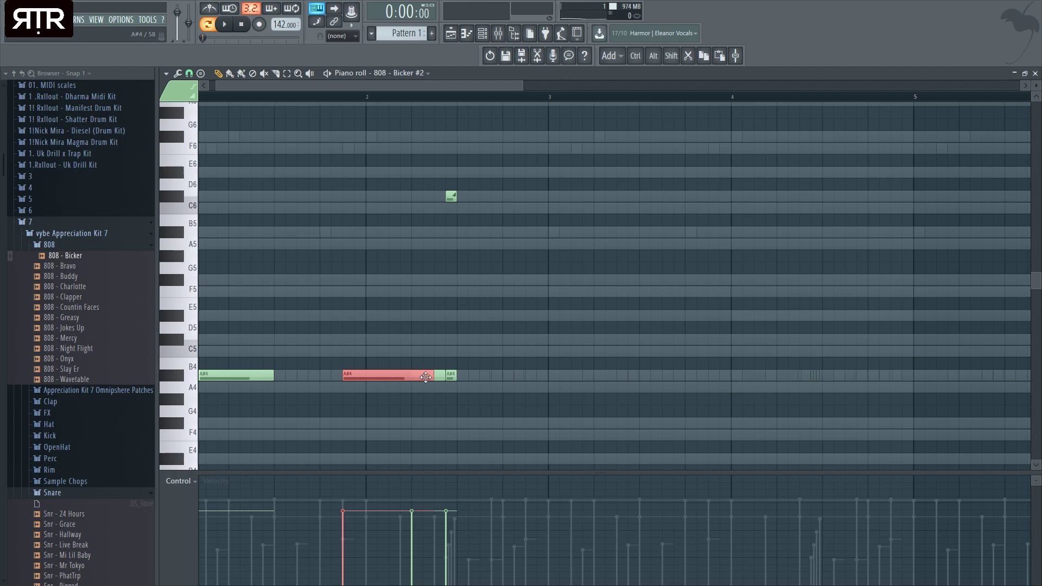
key(space)
drag(354, 379, 336, 379)
key(ctrl+b)
ctrl+click(386, 398)
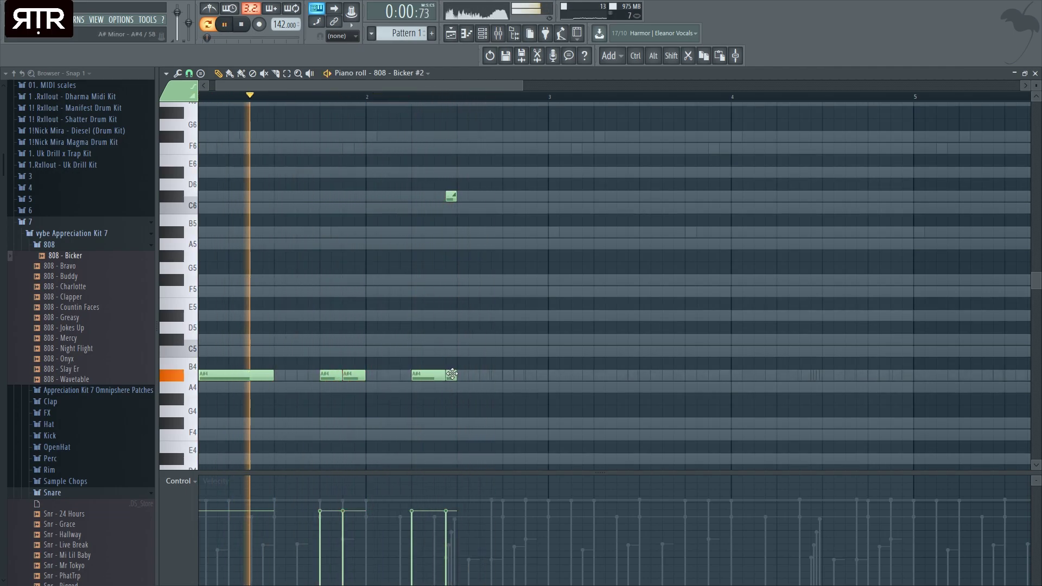
Move the C#6 slide note to the 5th sixteenth of bar 2 and play the bass line.
key(space)
drag(422, 374, 445, 374)
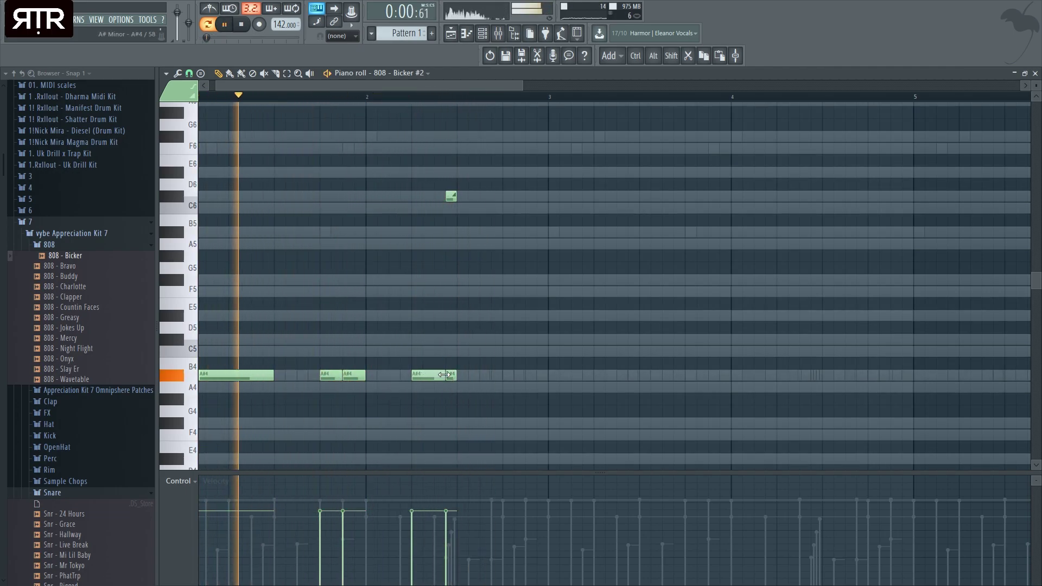
drag(453, 197, 419, 197)
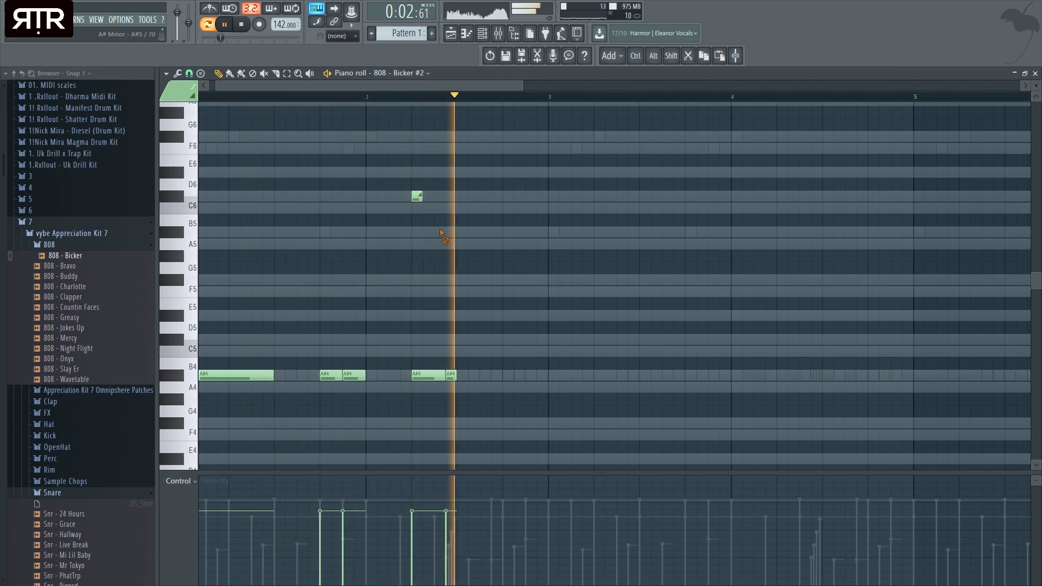
key(space)
Try an extra two-sixteenth A#4 note on the 9th sixteenth of bar 2.
key(space)
drag(431, 376, 496, 376)
key(space)
drag(481, 378, 469, 379)
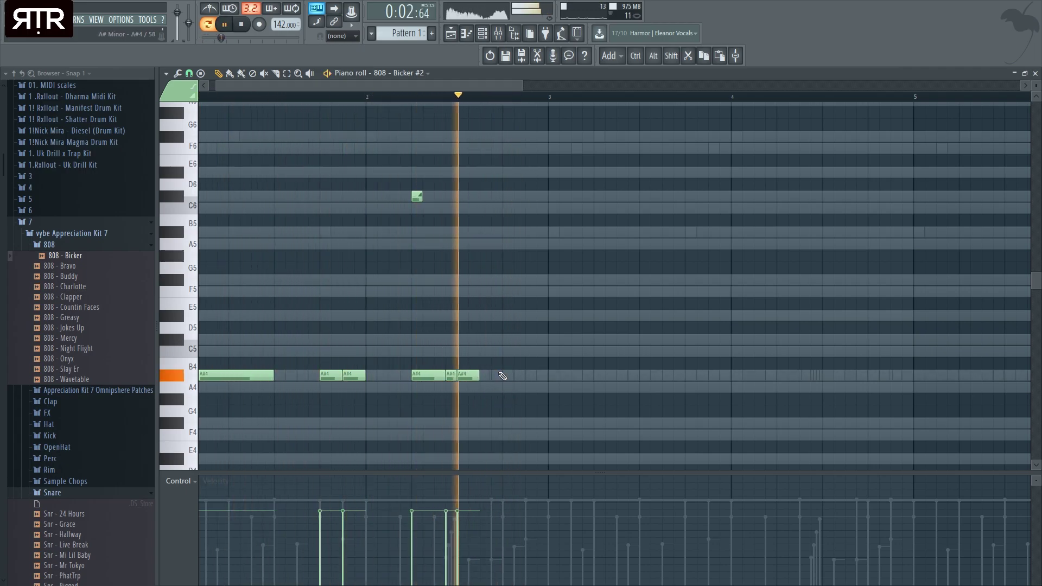
right_click(469, 376)
Rework bar 2's A#4 notes into two two-sixteenth notes on the 5th and 7th sixteenths.
right_click(451, 376)
drag(441, 377, 431, 377)
click(440, 376)
key(space)
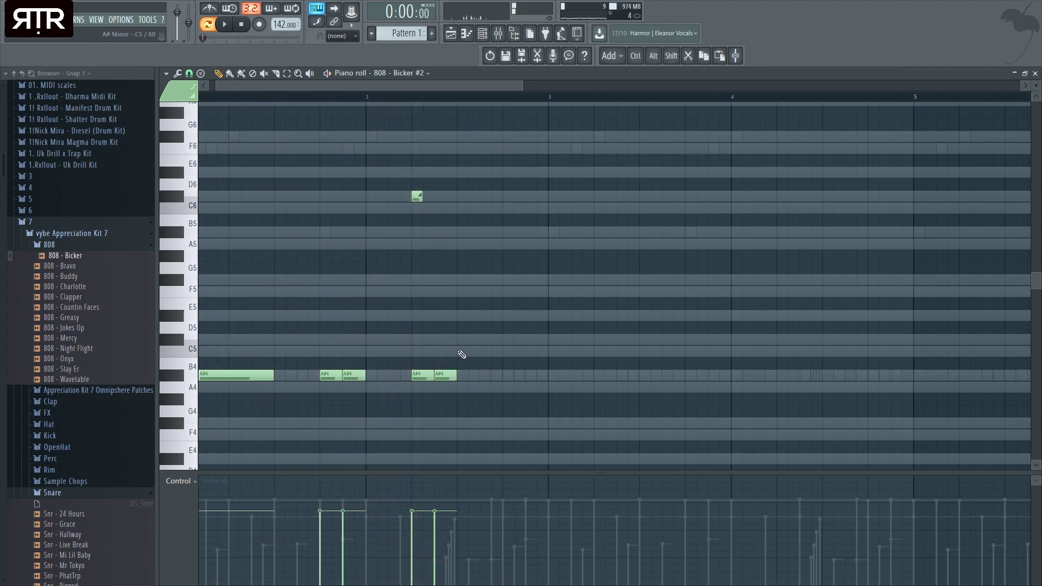
Add a two-sixteenth A#4 note on bar 2's 9th sixteenth with an F#6 slide note above it.
right_click(459, 136)
key(space)
click(417, 196)
click(460, 136)
ctrl+right_click(497, 271)
ctrl+right_click(410, 305)
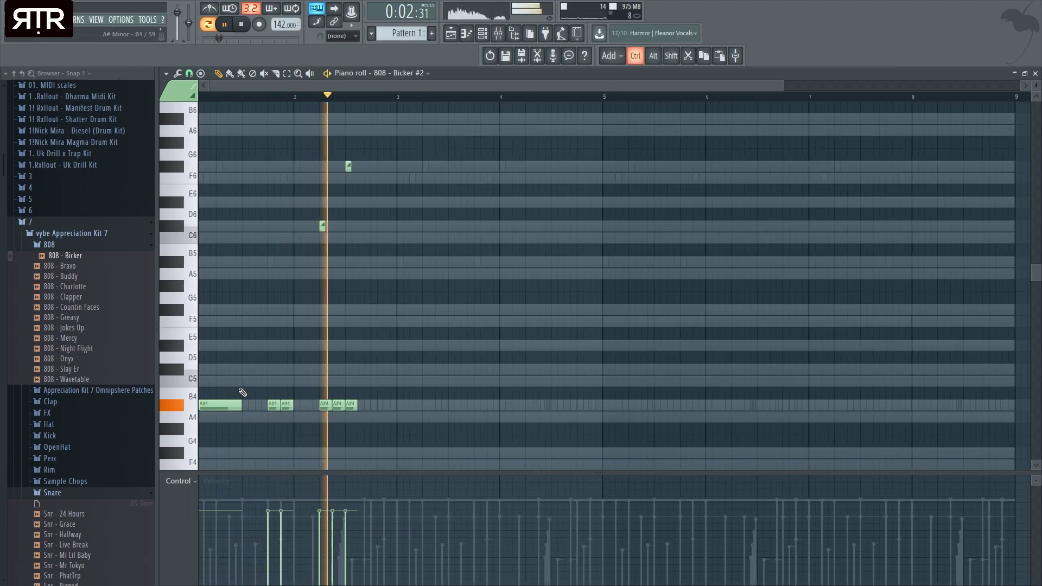
Add a two-sixteenth A#4 note on bar 2's 11th sixteenth with a D#6 slide note above it.
scroll(243, 393, up, 1)
key(space)
scroll(358, 380, up, 3)
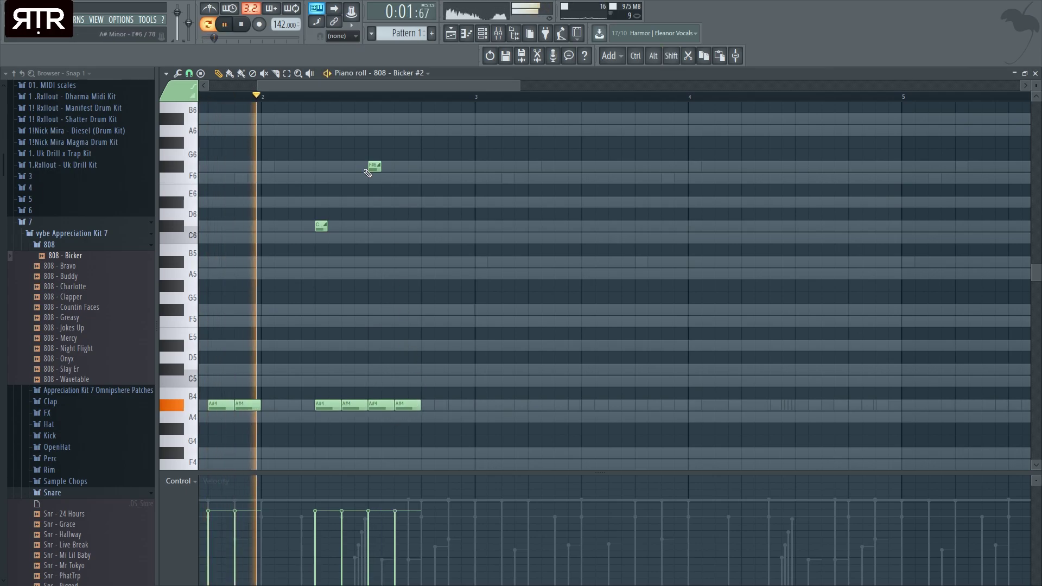
click(402, 202)
key(space)
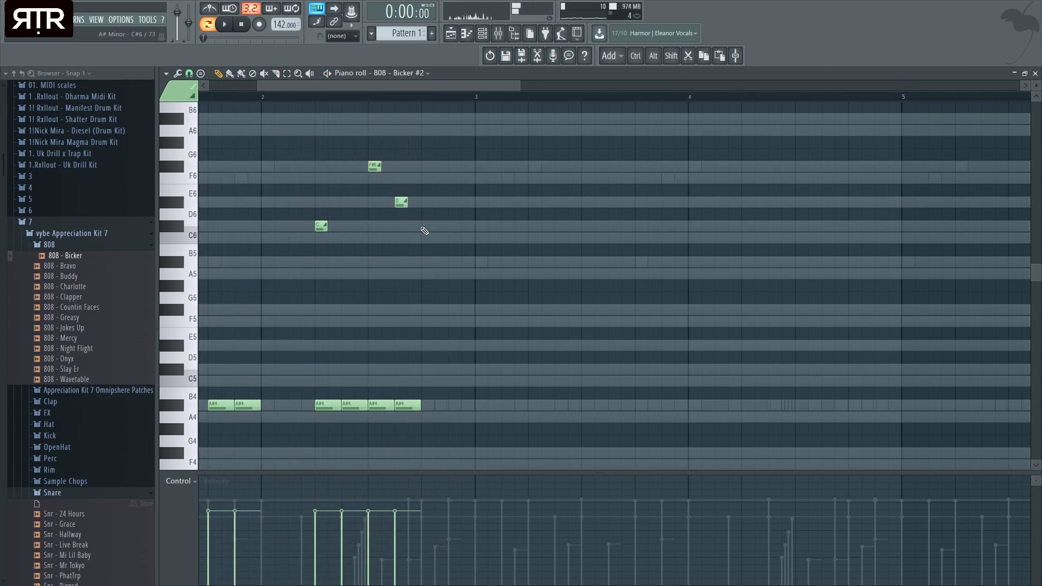
Add two-sixteenth A#4 notes on bar 2's 13th and 15th sixteenths with C#6 and C6 slide notes above them.
click(433, 406)
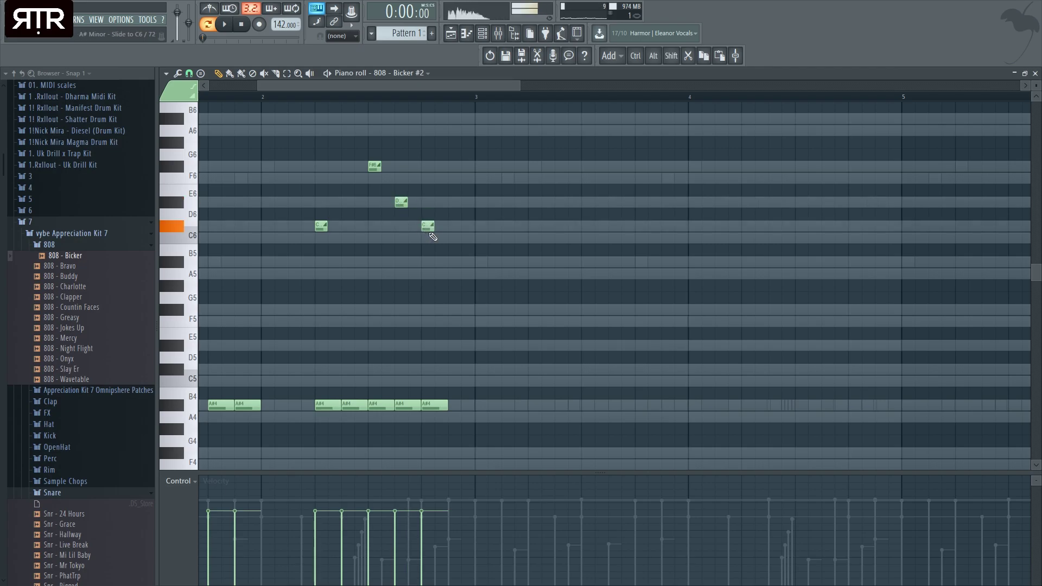
click(450, 239)
key(space)
scroll(540, 370, down, 3)
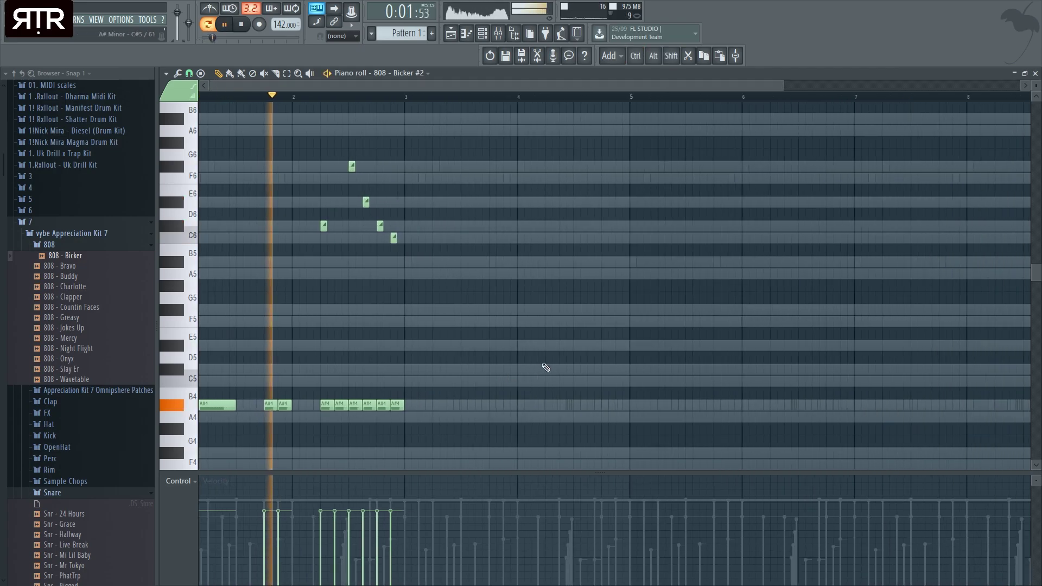
Try bar 2's slide notes an octave higher during playback.
drag(539, 370, 100, 93)
key(ctrl+Up)
key(ctrl+Down)
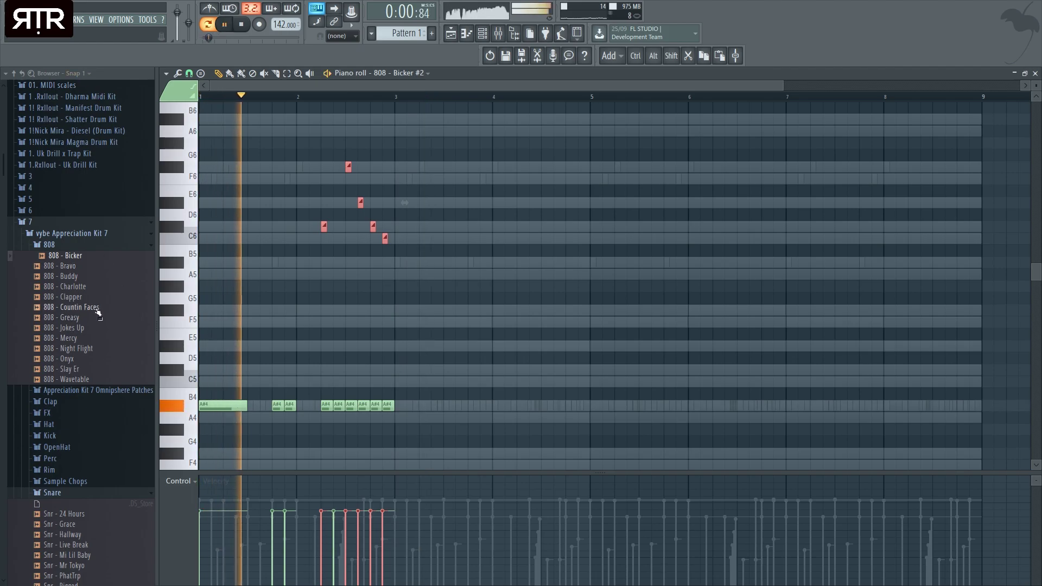
ctrl+click(393, 275)
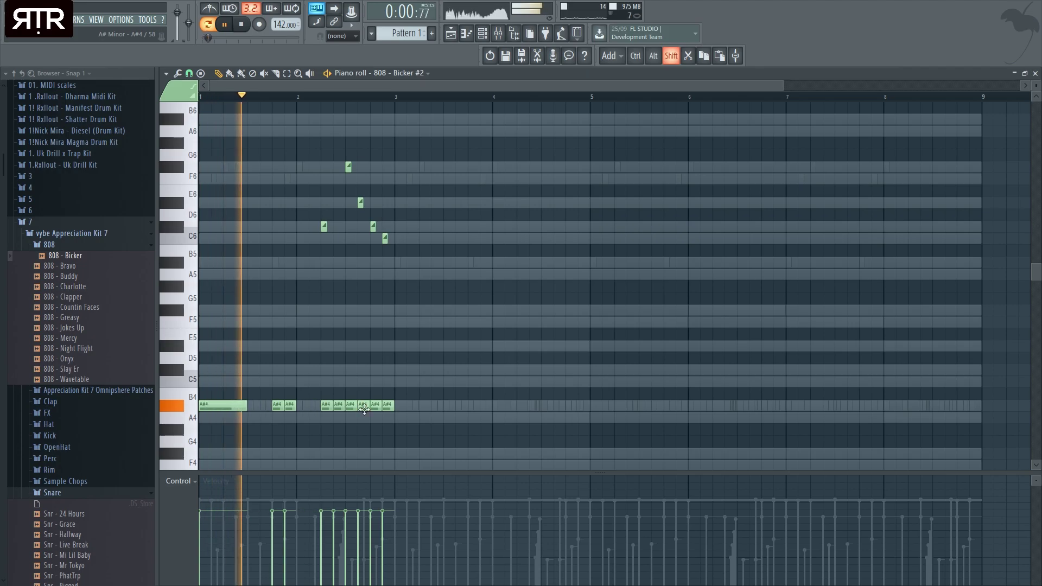
Add a half-bar A#4 at bar 3's start and two-sixteenth A#4 notes on its 13th and 15th sixteenths with F#6 and F6 slides.
click(401, 405)
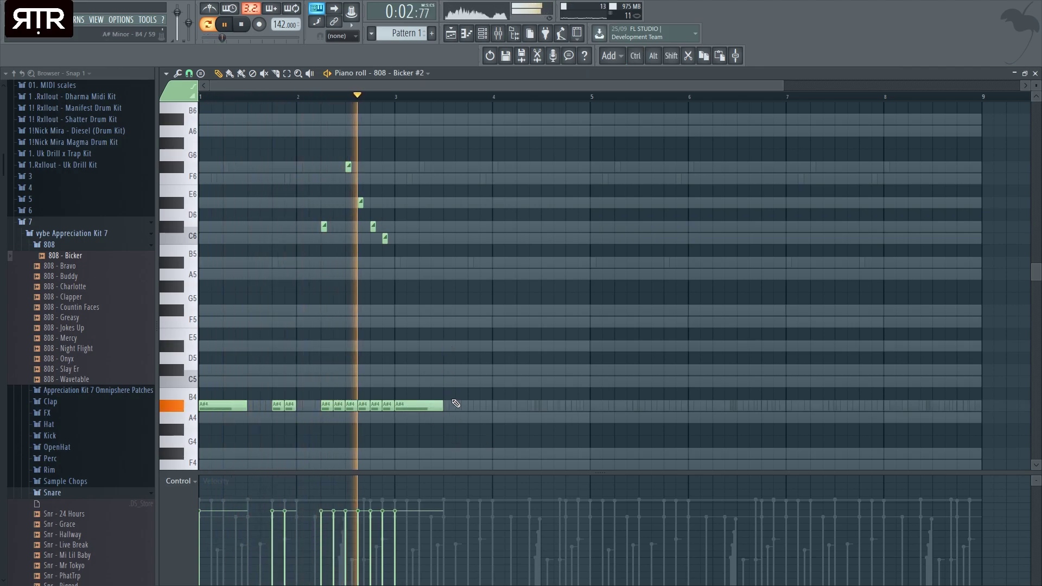
key(space)
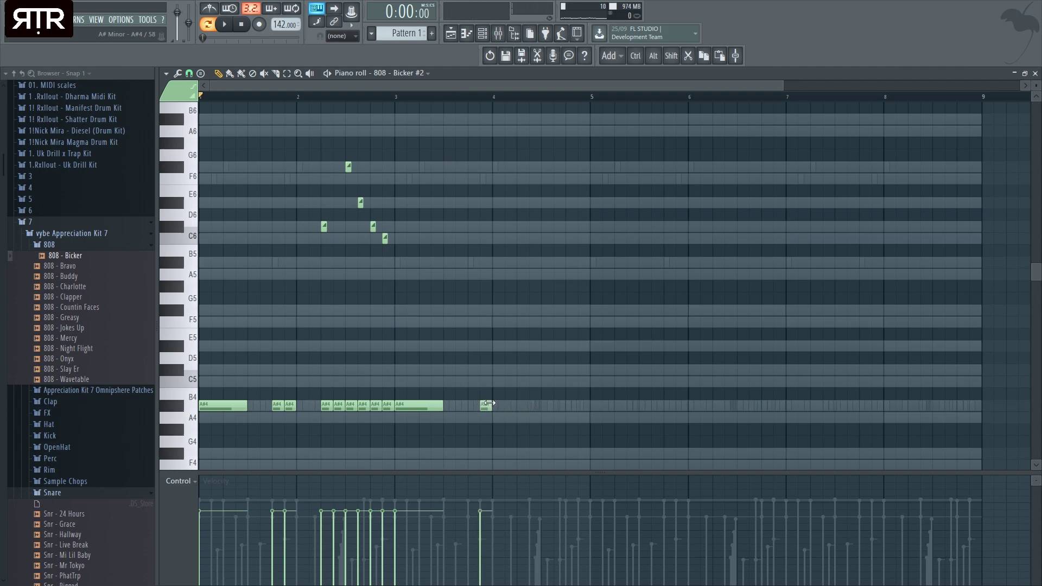
scroll(477, 306, up, 3)
click(479, 417)
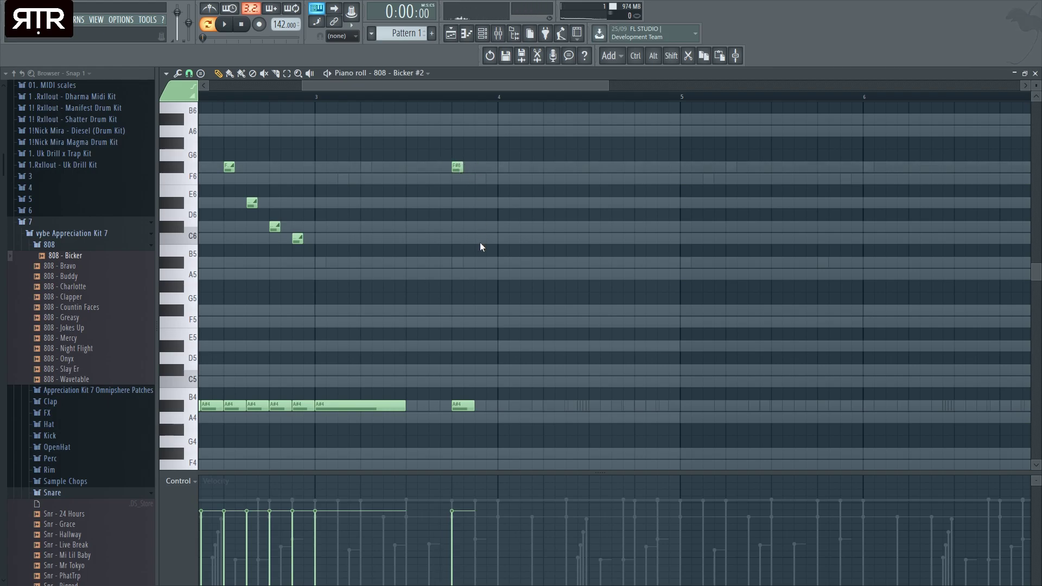
key(space)
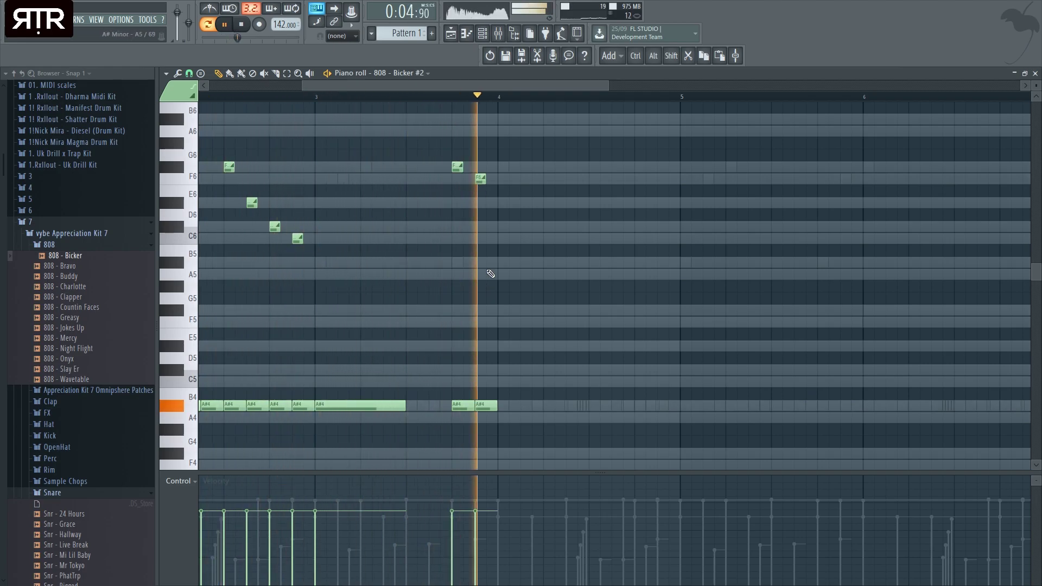
Add a three-sixteenth F6 note on bar 4's 13th sixteenth together with an A#4 slide note of equal length.
click(638, 405)
key(space)
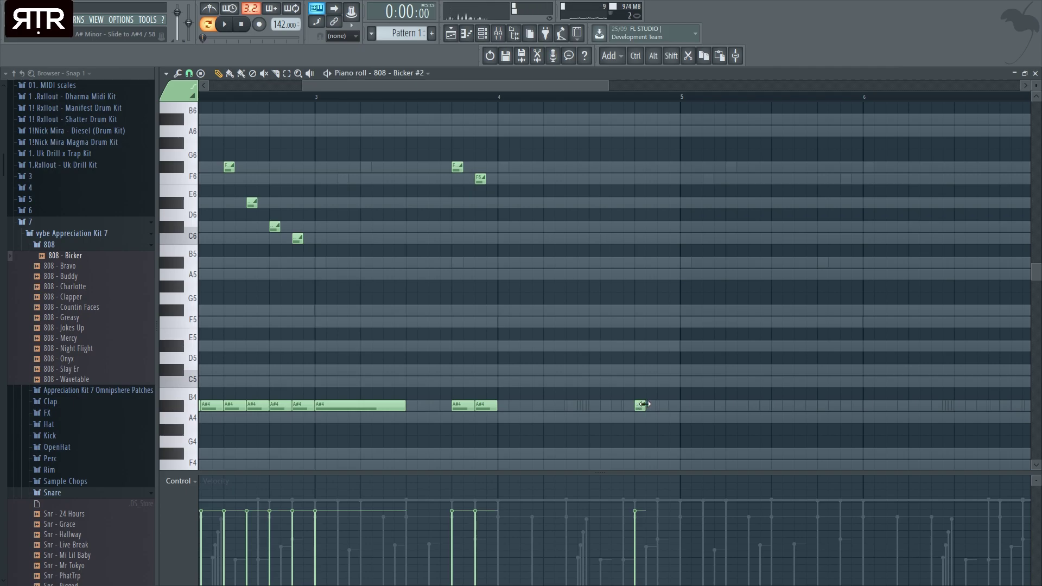
click(636, 177)
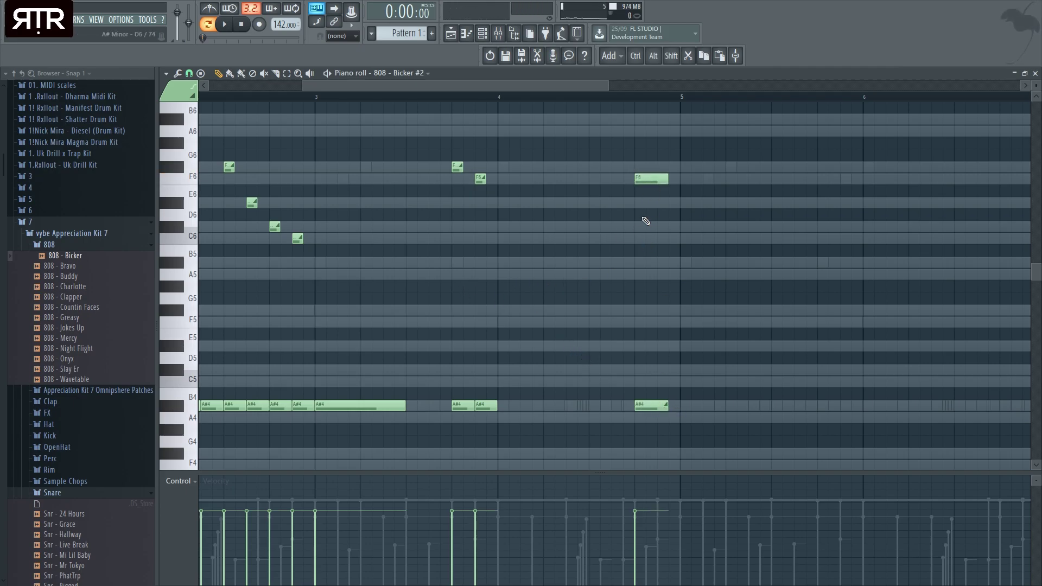
Extend bar 4's A#4 and F6 notes to the bar's end and copy bar 2's A#4 run with its slide notes to bar 6.
drag(649, 176, 653, 402)
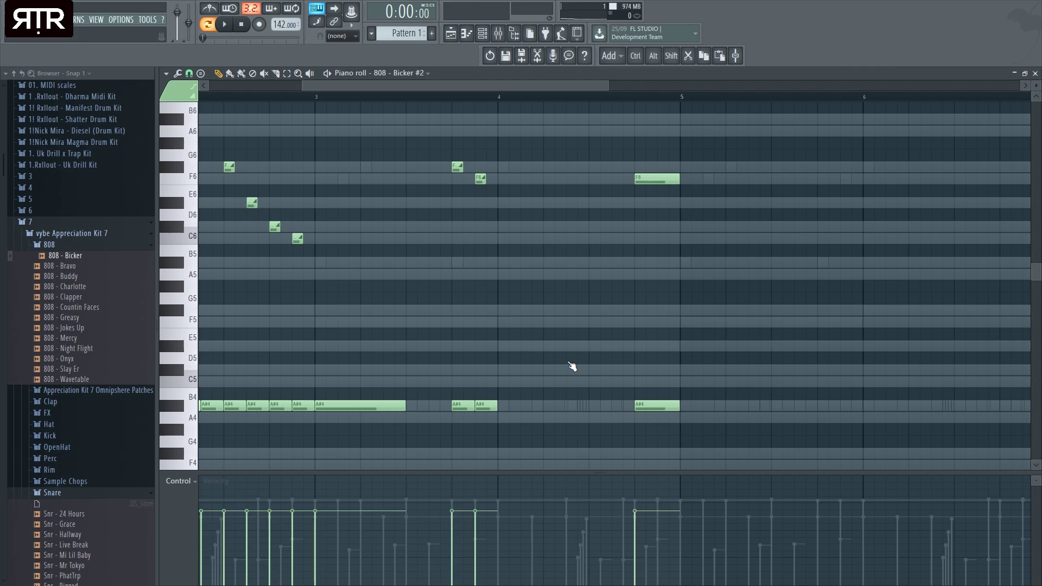
scroll(548, 357, down, 4)
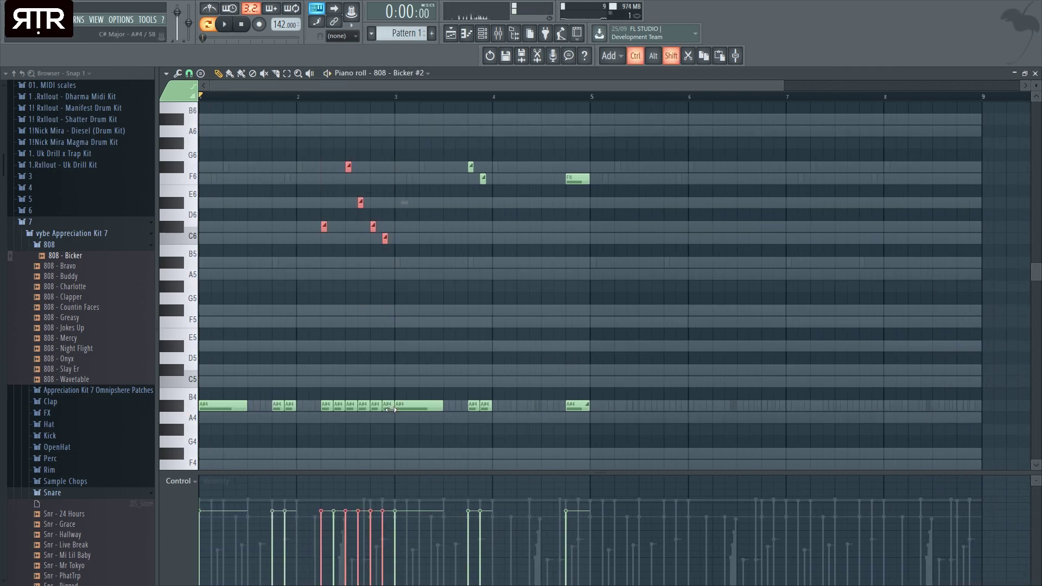
drag(391, 410, 313, 186)
drag(326, 228, 714, 267)
click(606, 315)
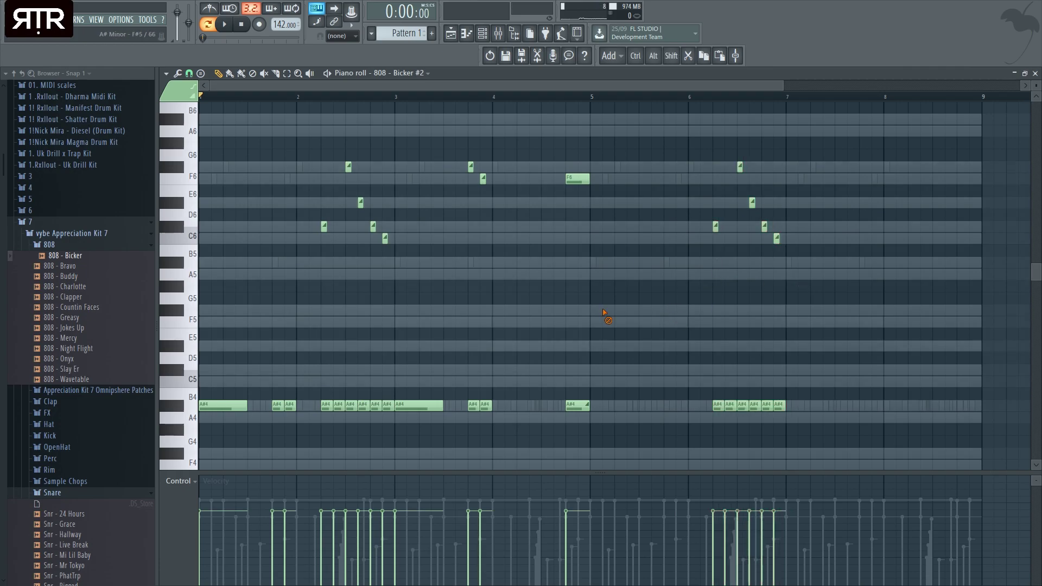
Copy the opening half-bar A#4 to bar 5's start, delete bar 2's slide notes and play the pattern.
drag(228, 407, 626, 395)
shift+click(622, 394)
drag(392, 243, 302, 164)
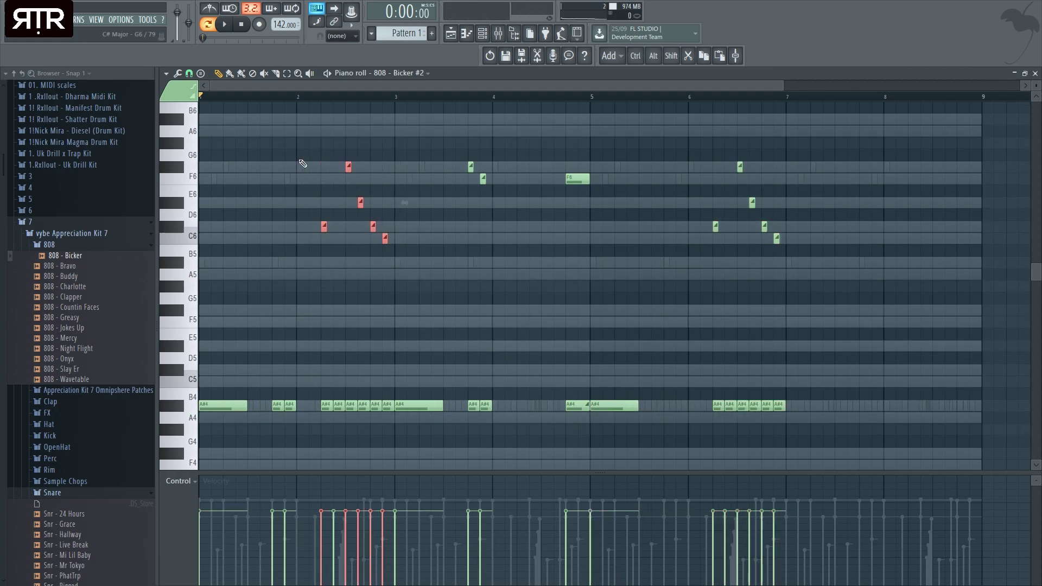
key(Delete)
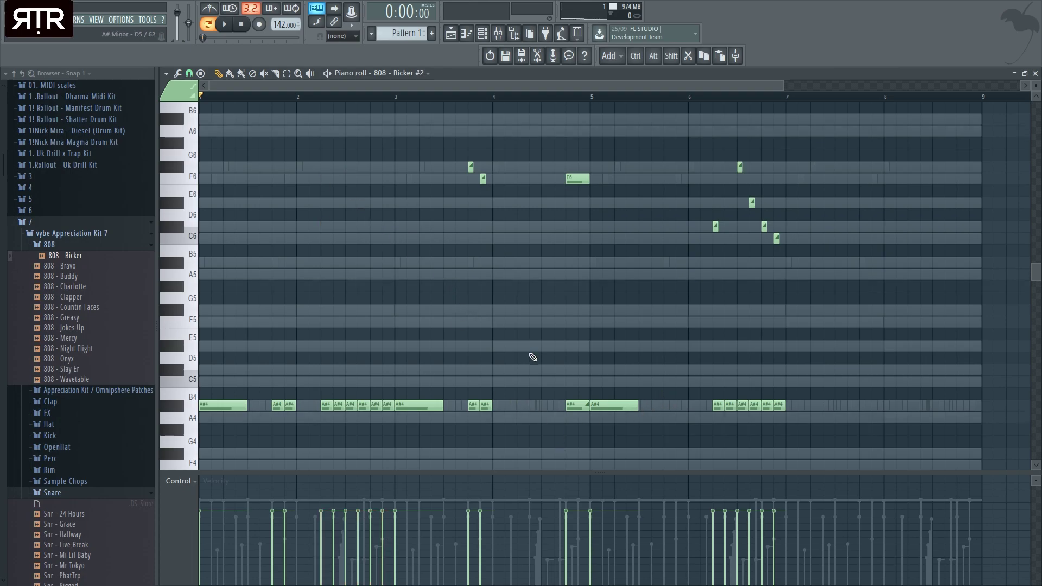
key(space)
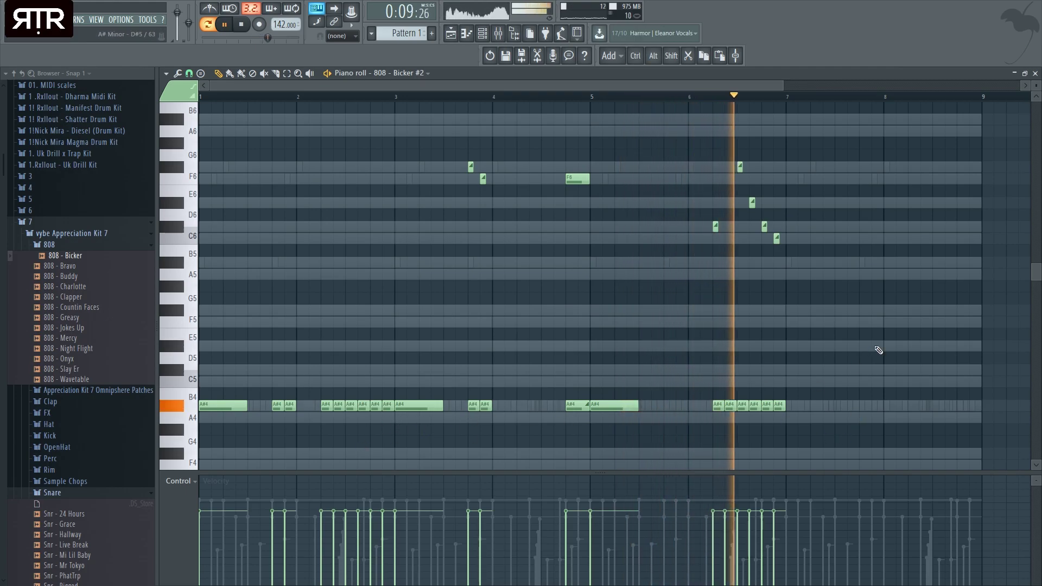
key(space)
Copy bar 3's half-bar A#4 to bar 8's start, followed directly by copies of its two short A#4 notes with their slides.
key(space)
drag(419, 405, 905, 397)
key(space)
key(space)
mouse_move(498, 423)
mouse_down()
mouse_move(449, 284)
mouse_move(449, 149)
mouse_up()
mouse_move(484, 179)
mouse_down()
mouse_move(961, 209)
mouse_move(951, 209)
mouse_up()
Delete bar 3's two slide notes and all the short A#4 notes in bars 1 and 2.
right_click(482, 178)
right_click(470, 167)
key(space)
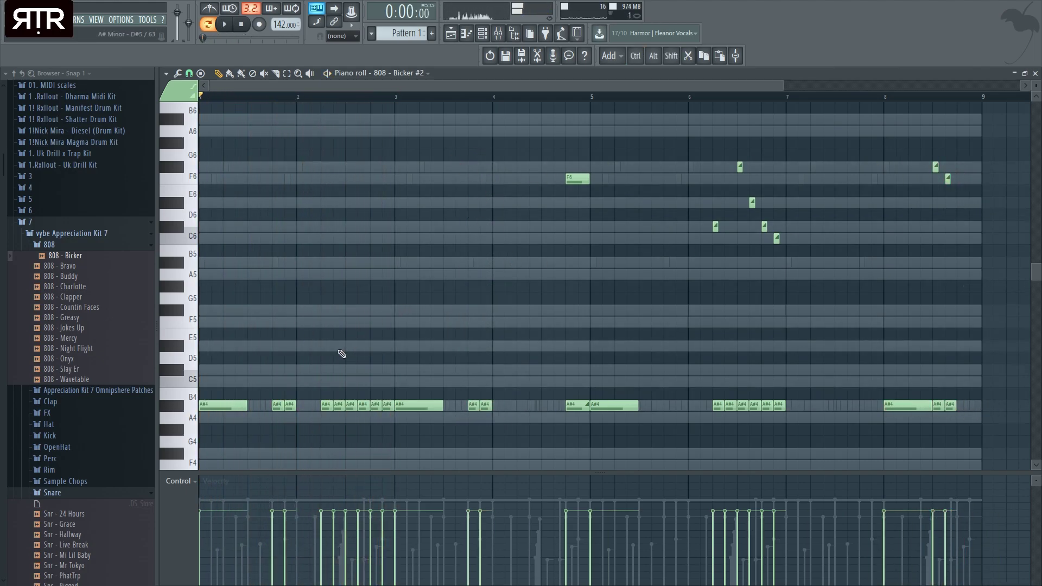
scroll(366, 406, up, 2)
drag(408, 406, 317, 407)
scroll(292, 415, down, 1)
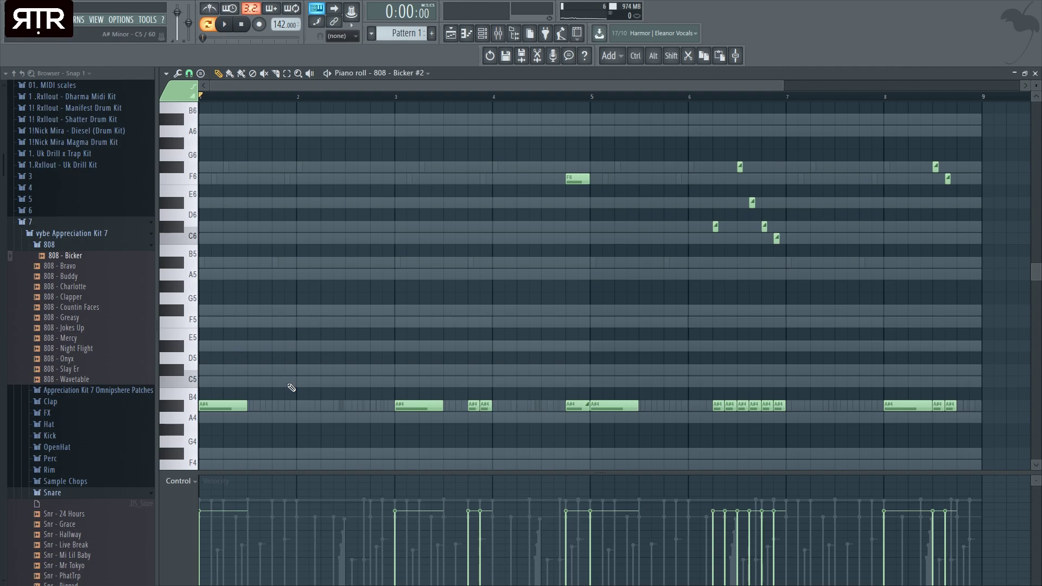
Add a half-bar A#4 on bar 2's ninth sixteenth and delete bar 3's two short A#4 notes during playback.
key(space)
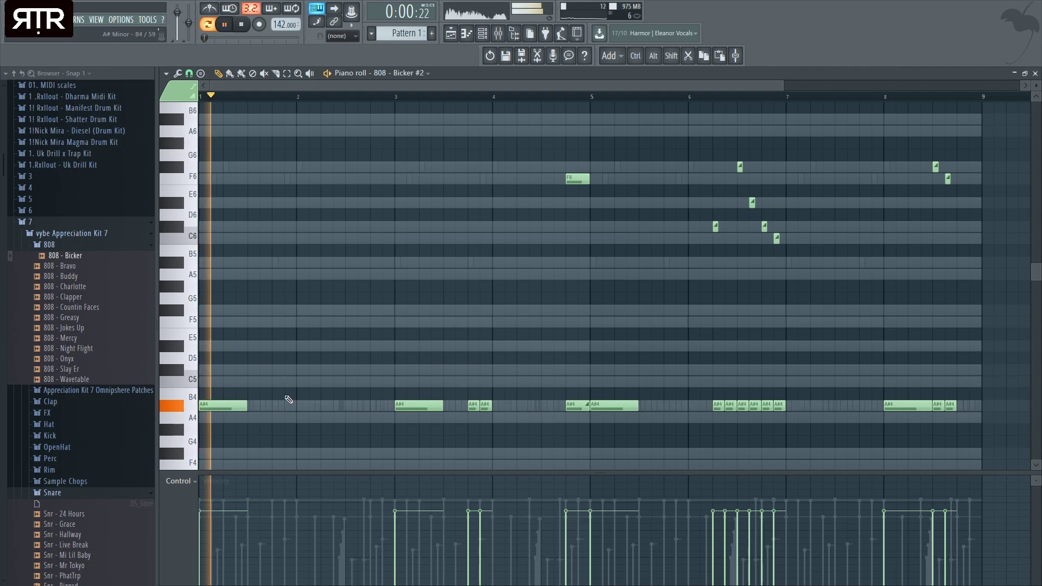
click(347, 408)
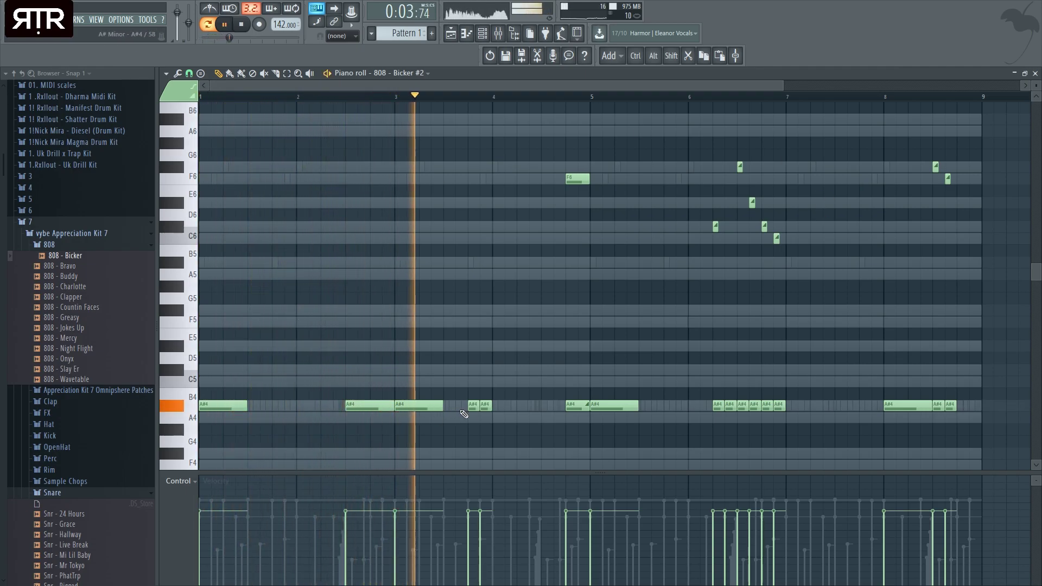
right_click(484, 406)
right_click(472, 407)
key(space)
key(space)
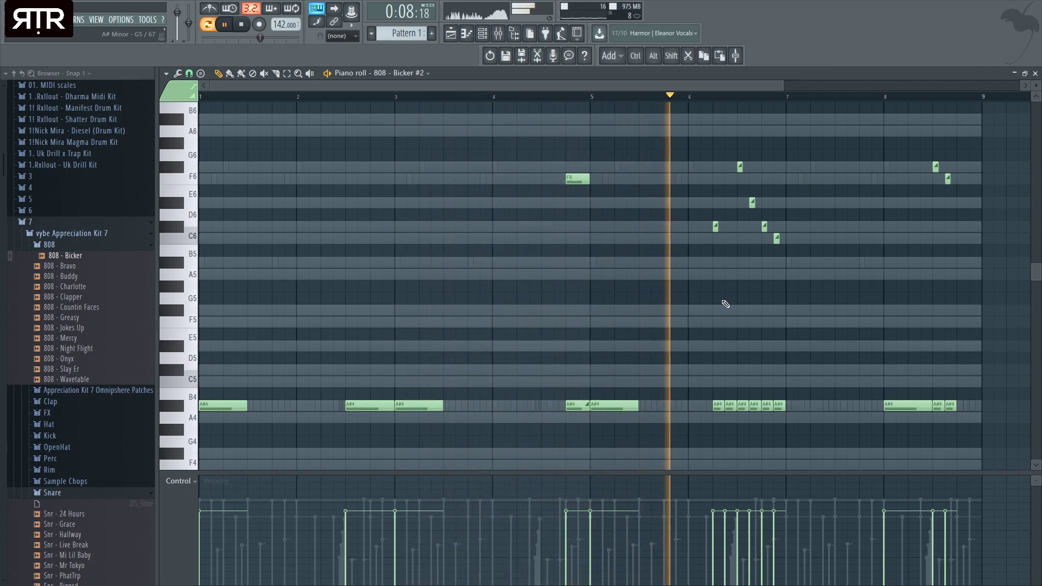
Copy bar 4's closing A#4 and F6 notes to the end of bar 8 and close the piano roll.
scroll(813, 344, down, 2)
scroll(813, 304, down, 1)
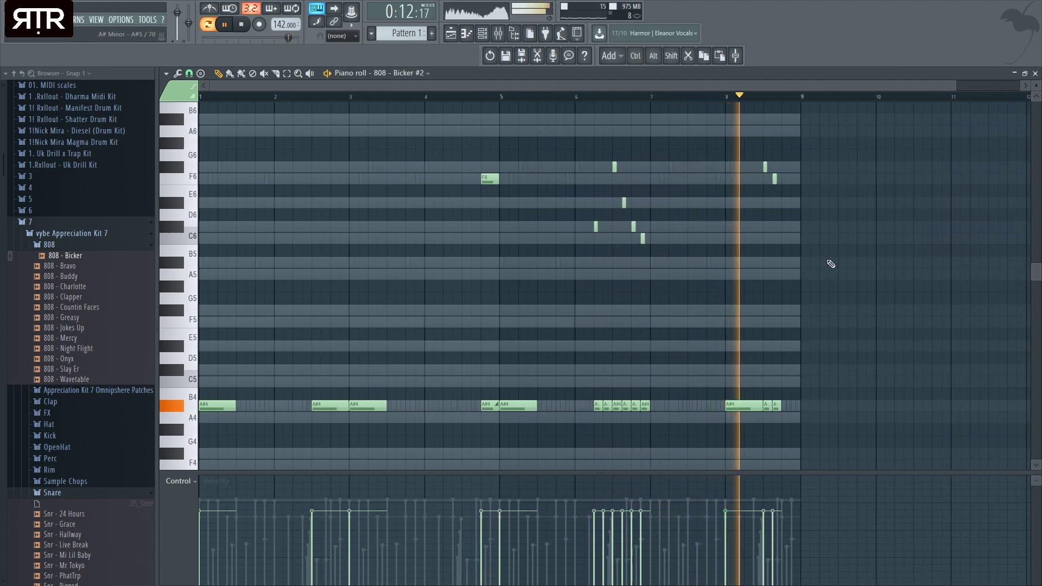
key(space)
click(797, 407)
drag(482, 430, 450, 154)
right_click(833, 398)
right_click(809, 405)
scroll(798, 402, down, 1)
drag(491, 397, 794, 189)
key(space)
click(1035, 74)
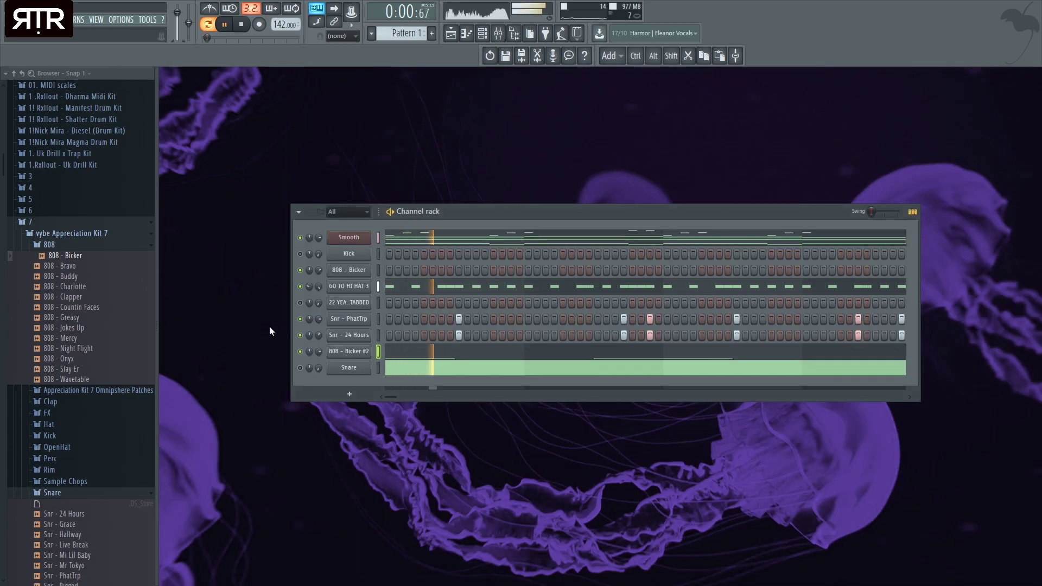
Open the Kick folder of vybe Appreciation Kit 7 while the pattern plays.
scroll(38, 340, down, 3)
scroll(51, 374, up, 6)
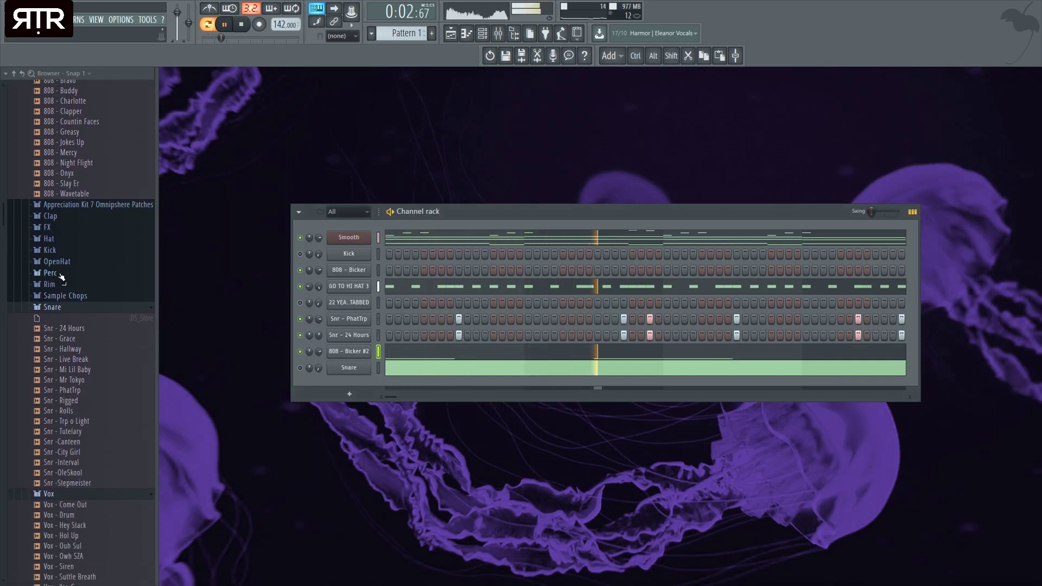
scroll(72, 443, down, 3)
scroll(54, 378, up, 3)
scroll(54, 412, down, 3)
click(50, 436)
key(space)
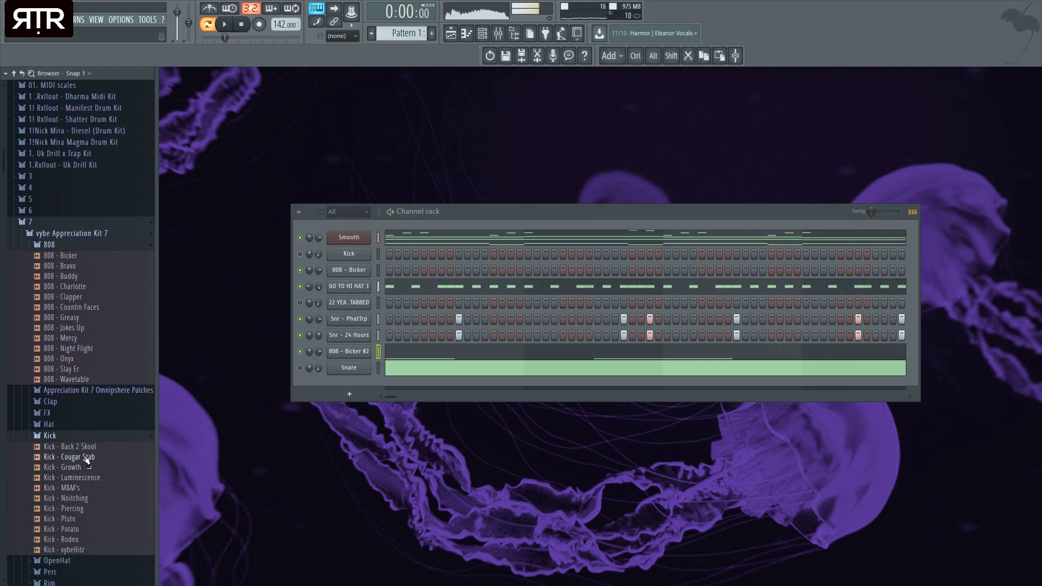
Preview kick samples, add Kick - Luminescence as a channel above 808 - Bicker and place a hit on its first step.
click(82, 509)
scroll(94, 483, down, 2)
click(93, 467)
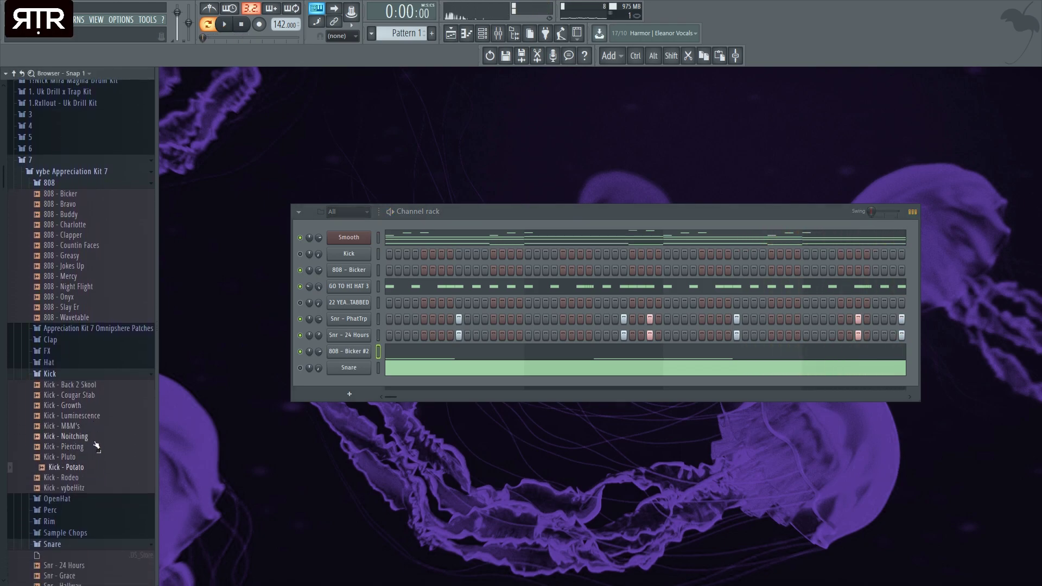
click(93, 417)
drag(362, 267, 362, 270)
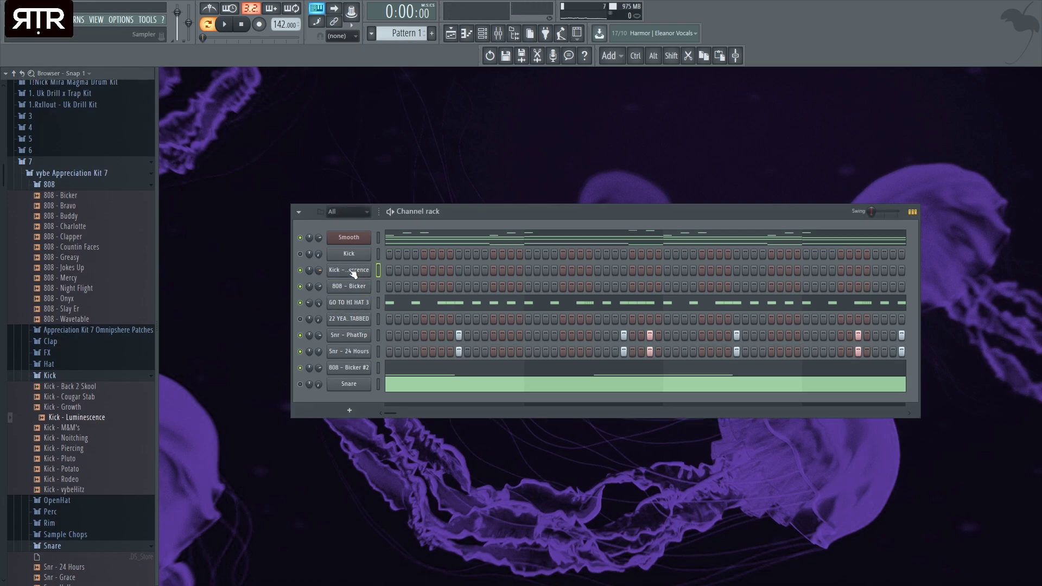
key(space)
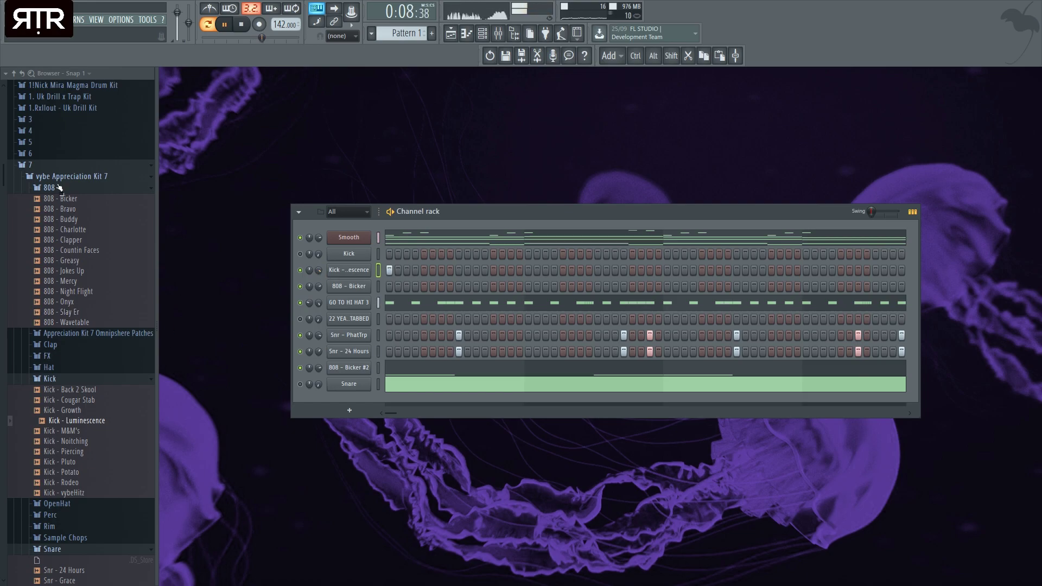
Collapse the sample browser and open the SouthSide Trap Bells folder inside Packs' The Official SouthSide Drum Kit.
click(15, 73)
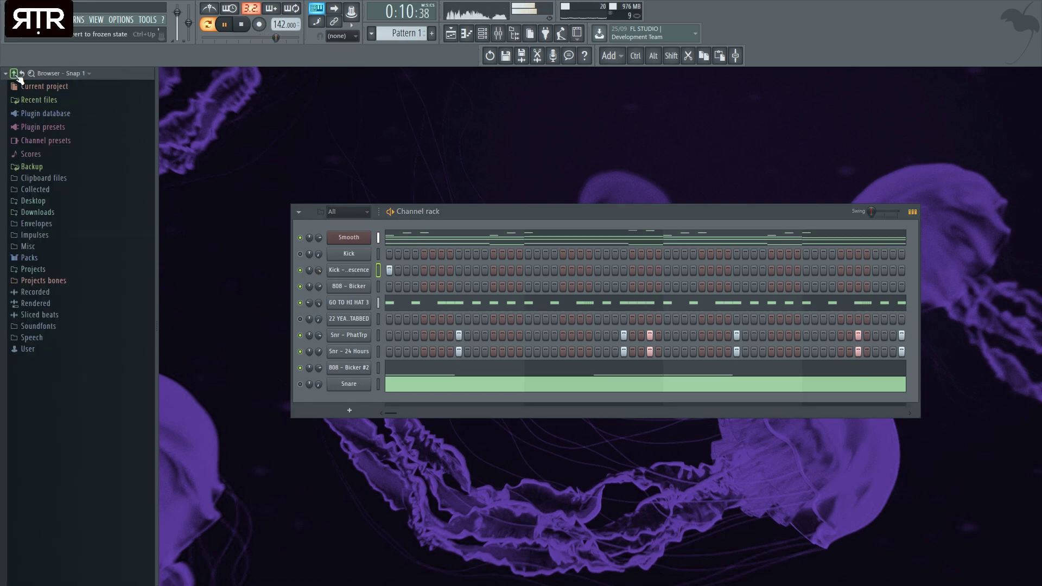
click(30, 258)
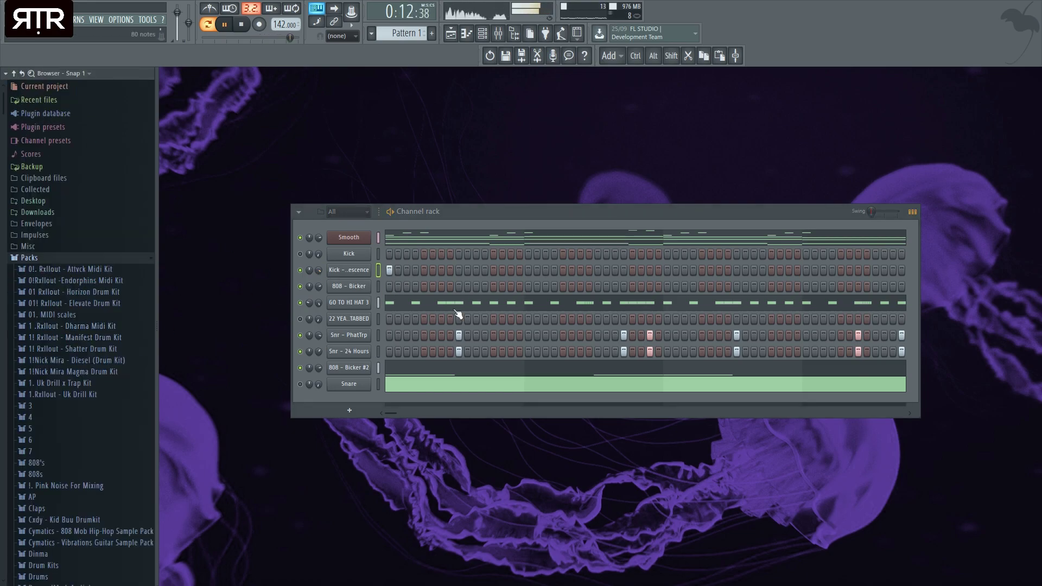
scroll(86, 406, down, 15)
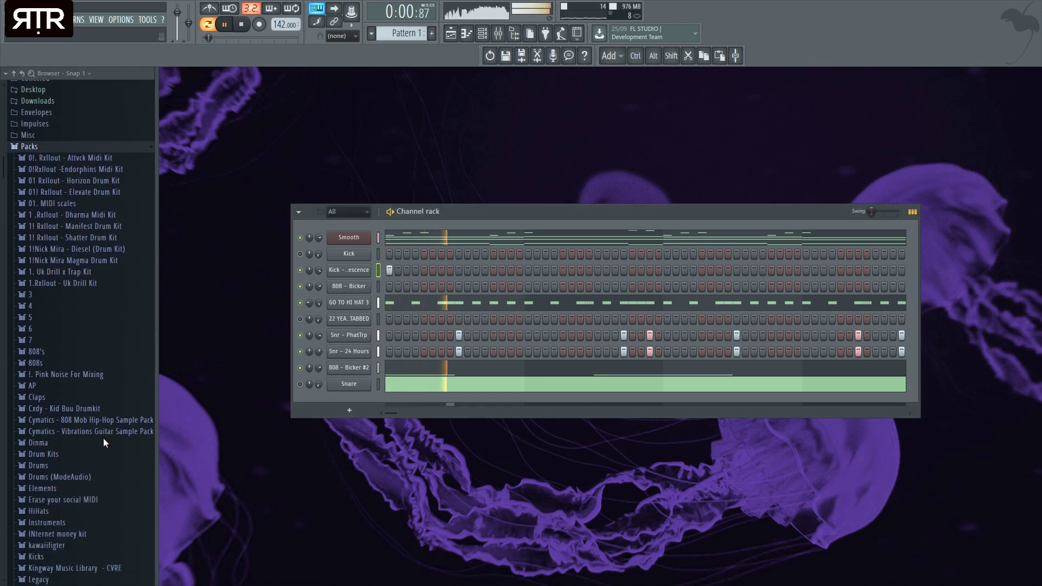
scroll(84, 424, down, 4)
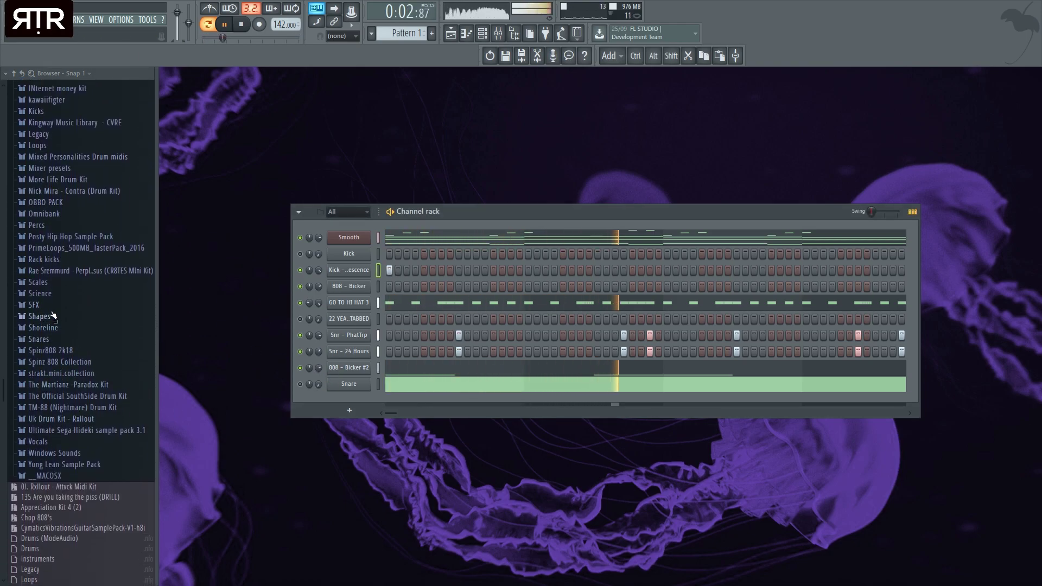
scroll(77, 398, down, 5)
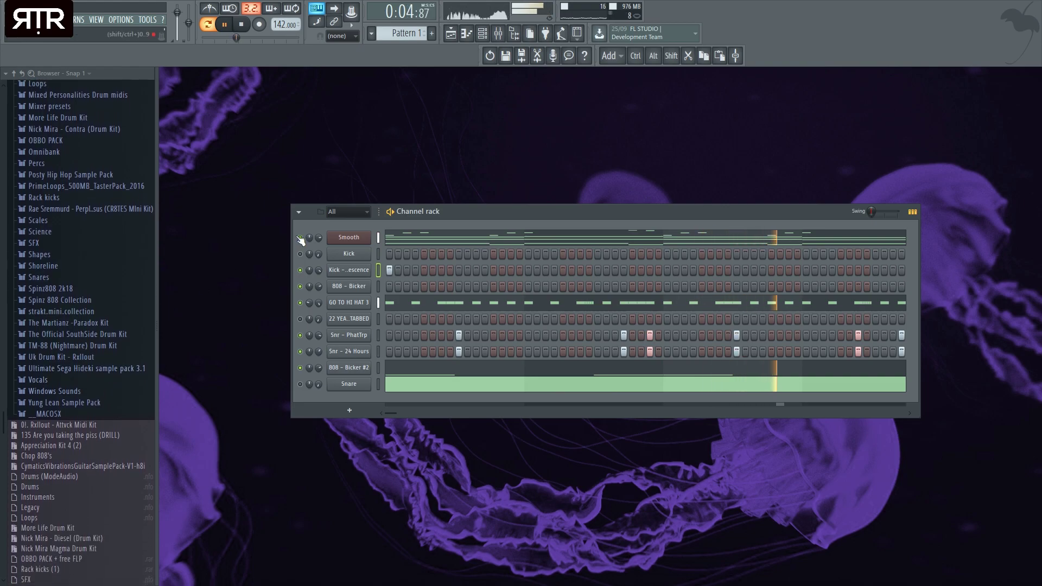
click(80, 345)
click(90, 335)
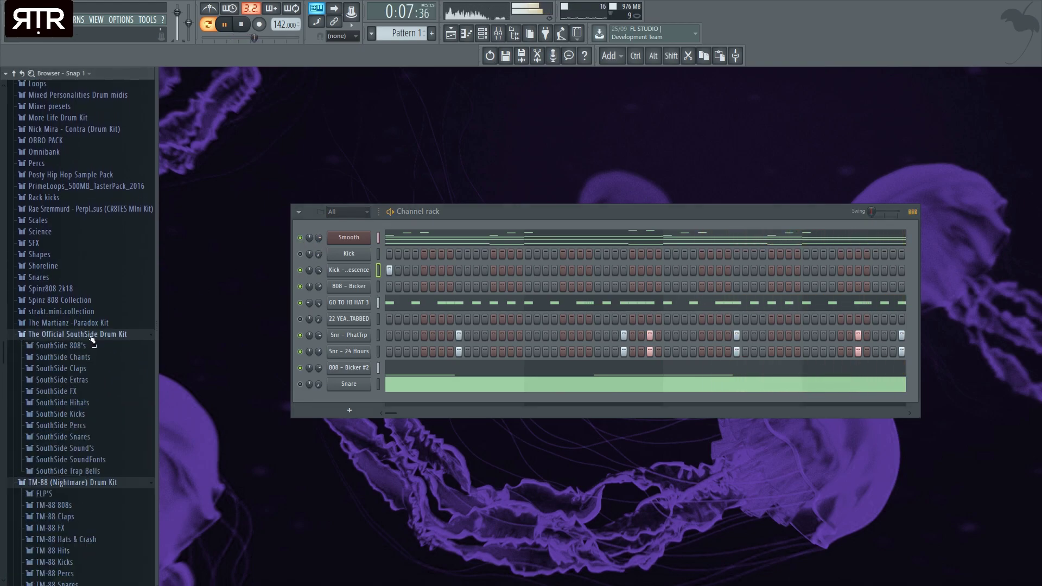
click(95, 471)
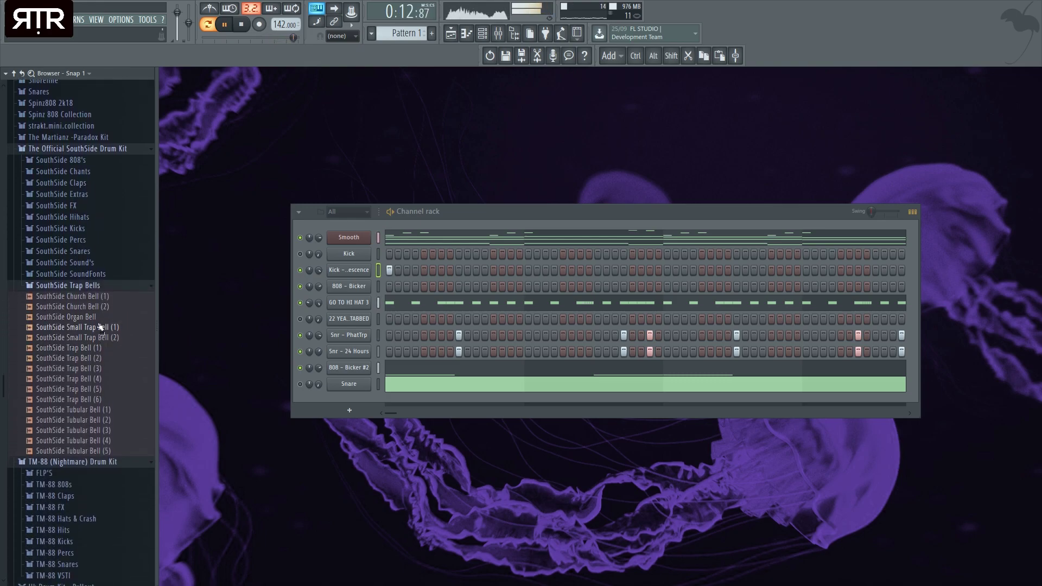
Preview the two church bells, add SouthSide Church Bell (1) as a new channel and open its piano roll.
key(space)
click(100, 297)
click(98, 307)
key(Up)
drag(366, 396, 365, 397)
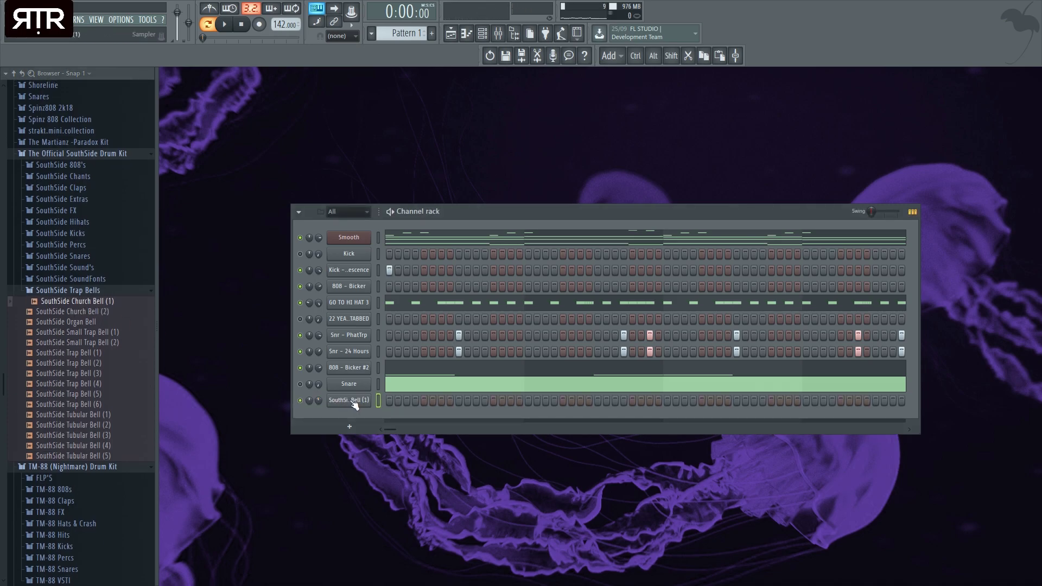
key(F7)
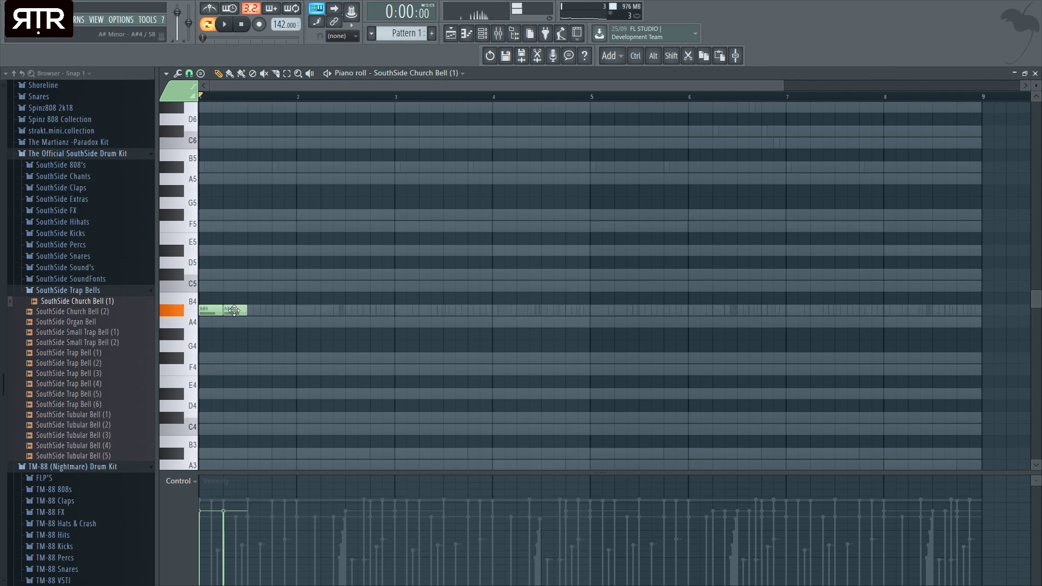
Rework the SouthSide Church Bell (1) part into three consecutive A#4 notes starting three steps apart in bar 1, and play the pattern.
click(1035, 73)
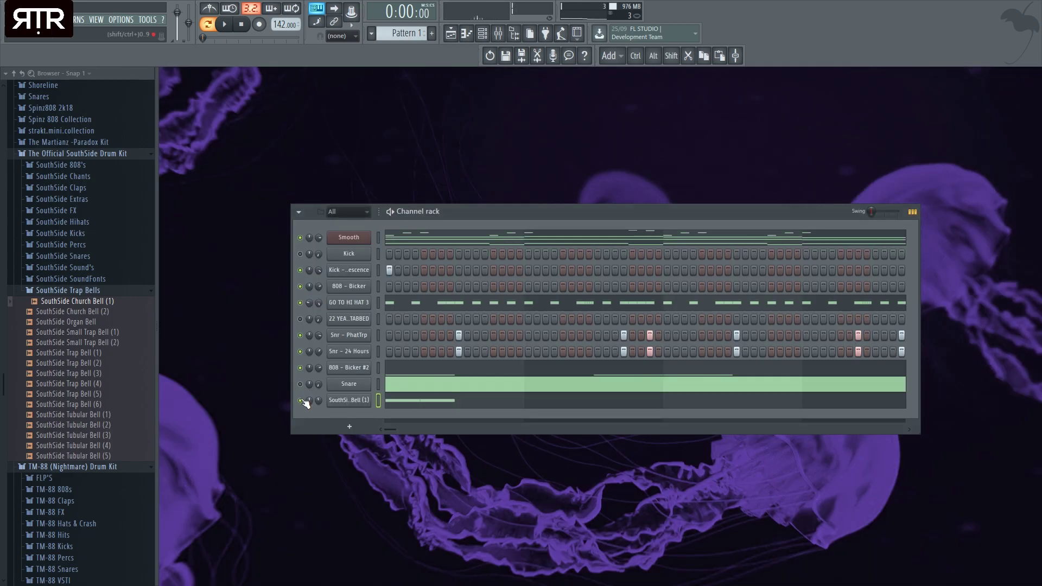
key(space)
click(406, 403)
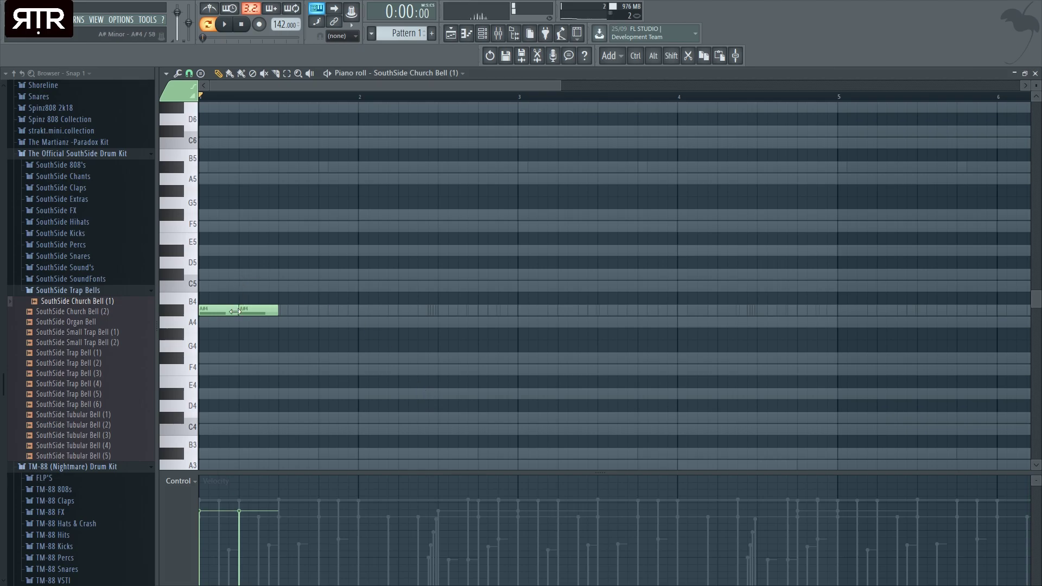
mouse_move(263, 311)
mouse_down()
mouse_move(239, 311)
mouse_move(267, 311)
mouse_move(258, 311)
mouse_up()
click(252, 311)
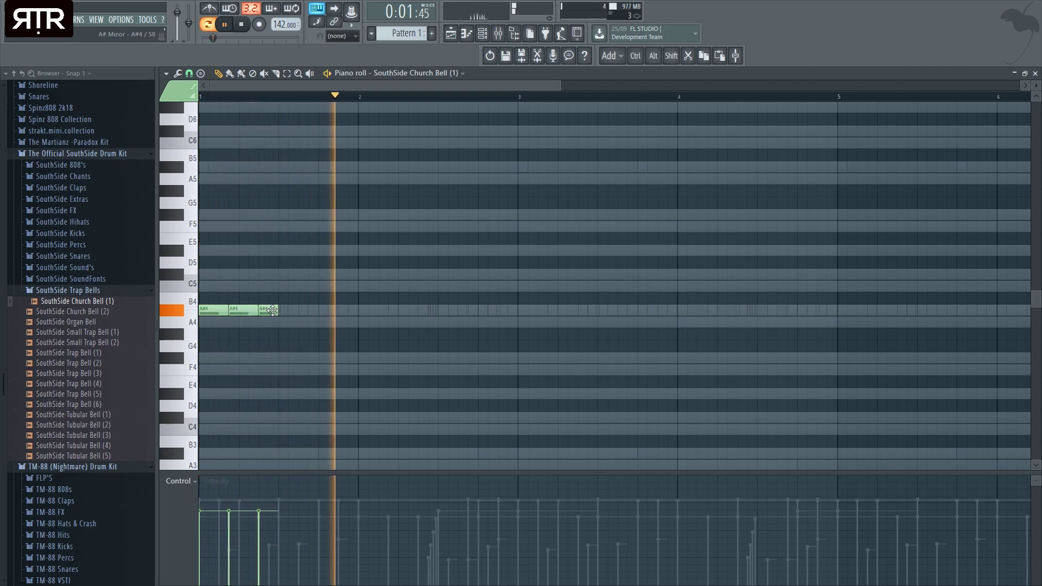
key(space)
click(1036, 73)
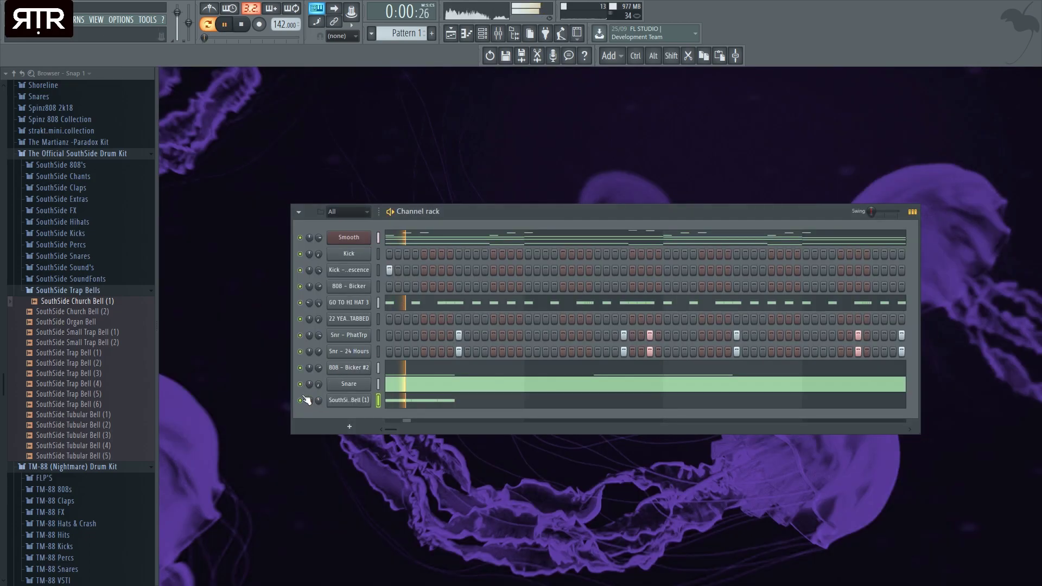
key(space)
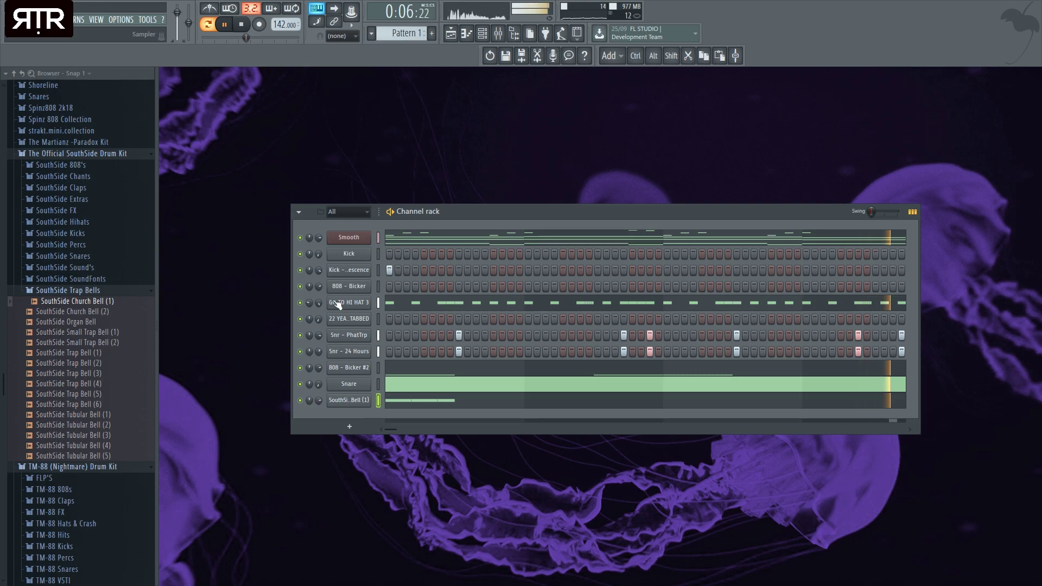
Adjust the chorus settings of the Smooth channel's Addictive Keys piano, then close the instrument.
click(347, 241)
drag(642, 407, 667, 412)
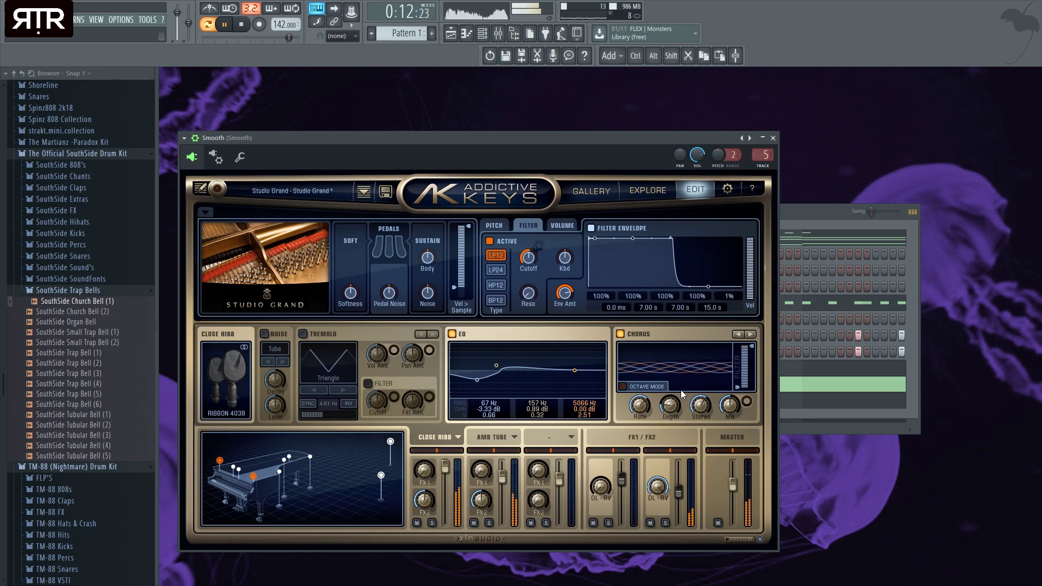
click(774, 138)
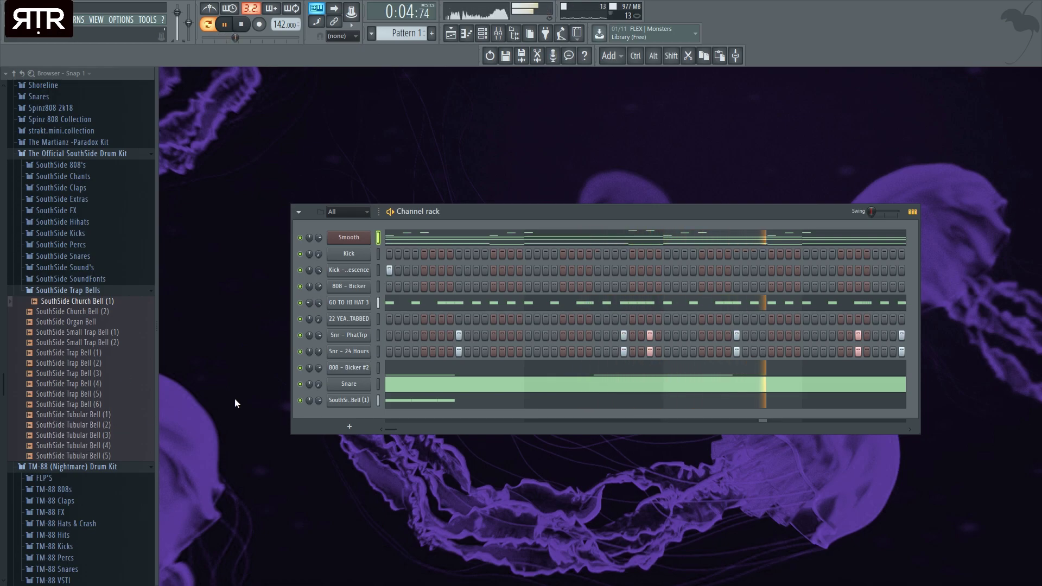
Browse the sample packs, expanding the Nick Mira - Contra (Drum Kit) folder to see its sound categories.
scroll(95, 269, up, 12)
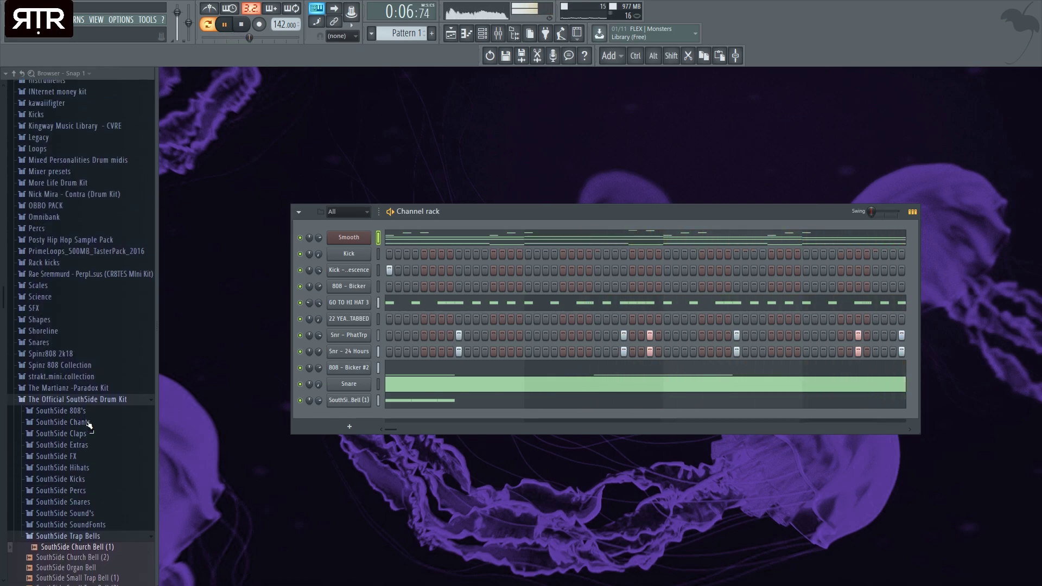
click(84, 383)
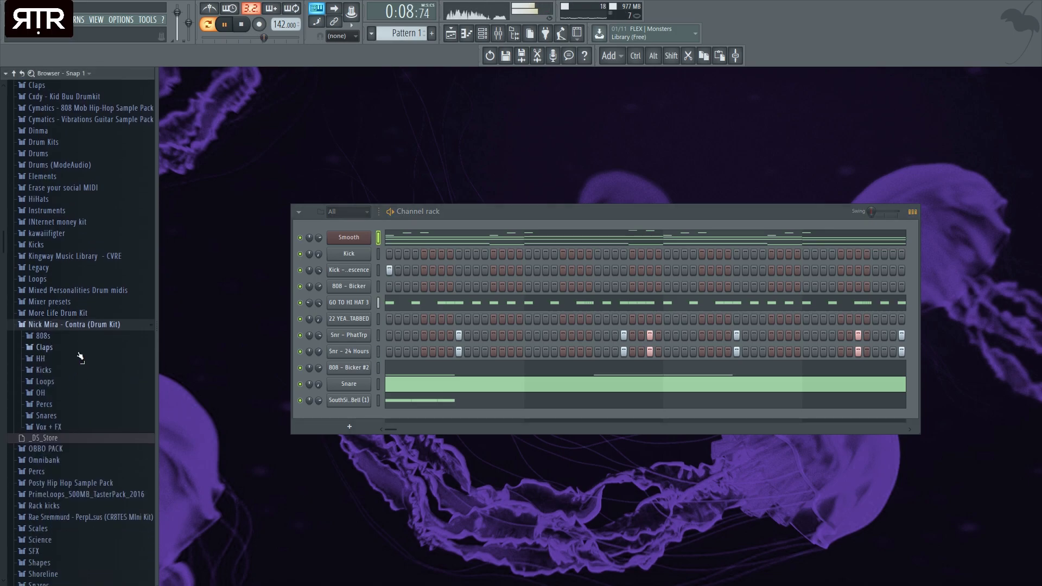
scroll(103, 418, up, 2)
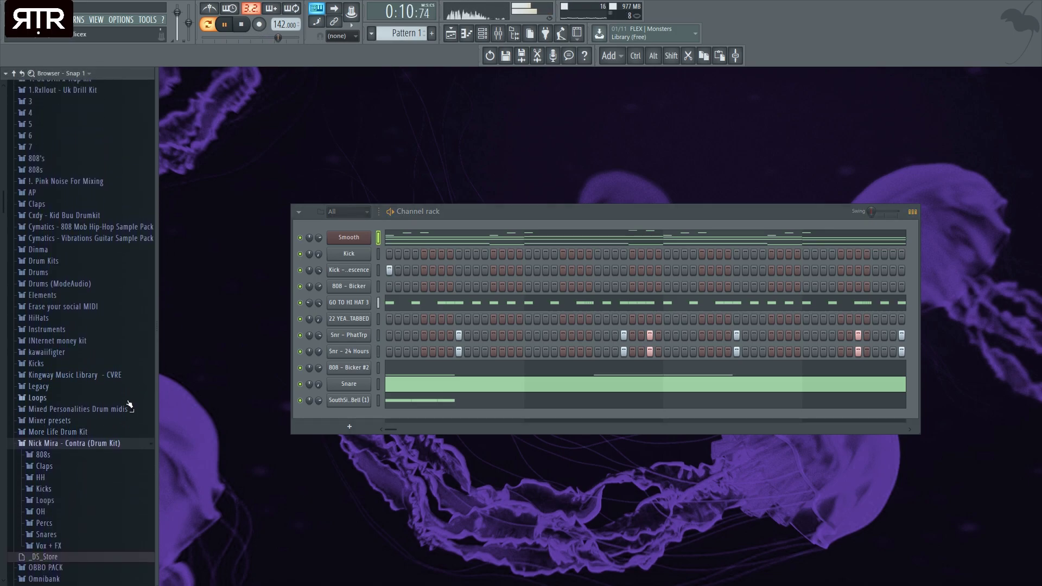
scroll(71, 429, up, 4)
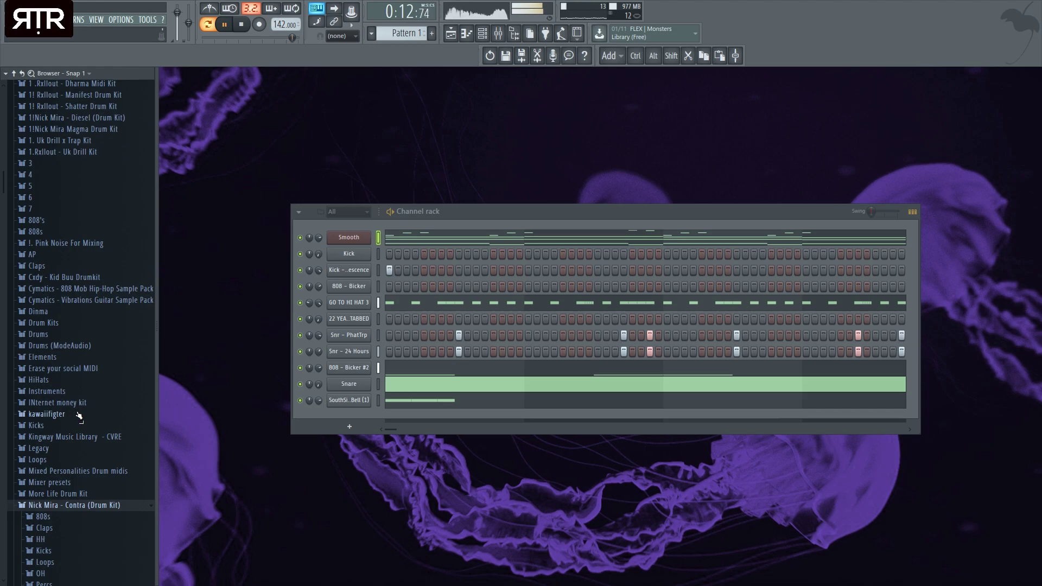
scroll(73, 405, down, 12)
scroll(73, 411, up, 14)
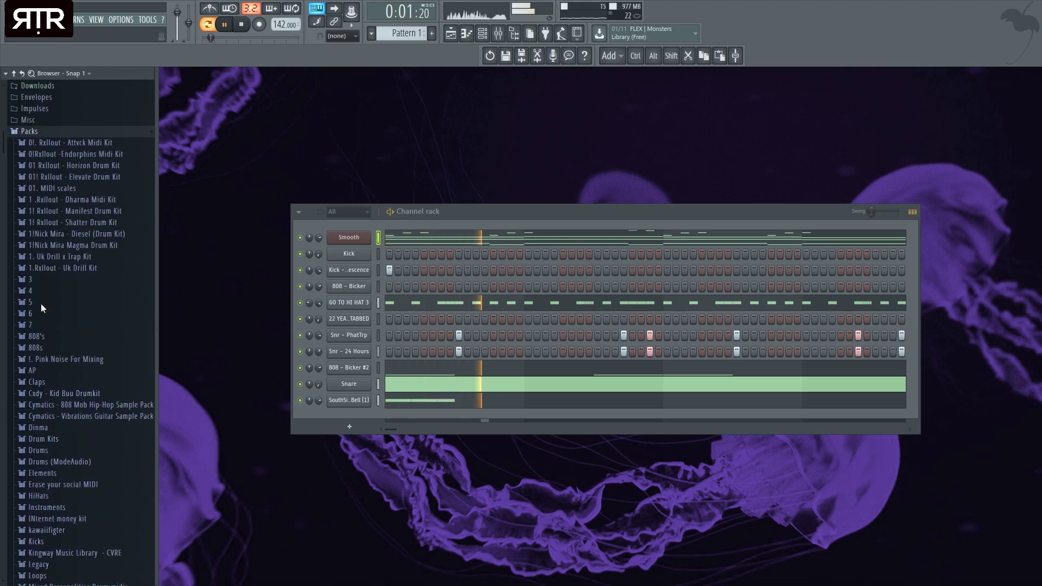
Add an A#4 note directly before the second hi-hat of bar 1 in the GO TO HI HAT 3 part and play it.
click(423, 306)
key(space)
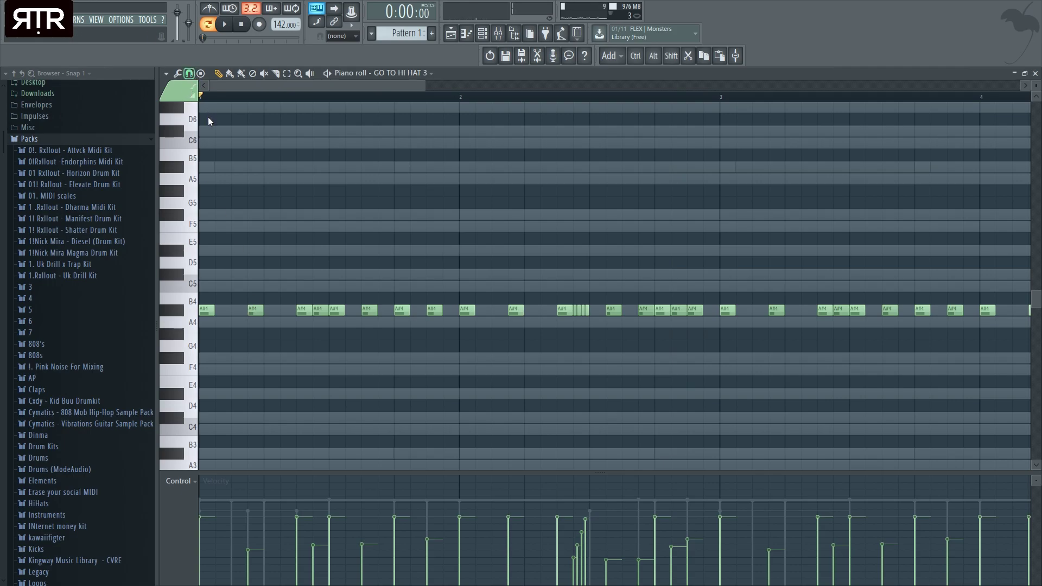
ctrl+scroll(217, 337, up, 5)
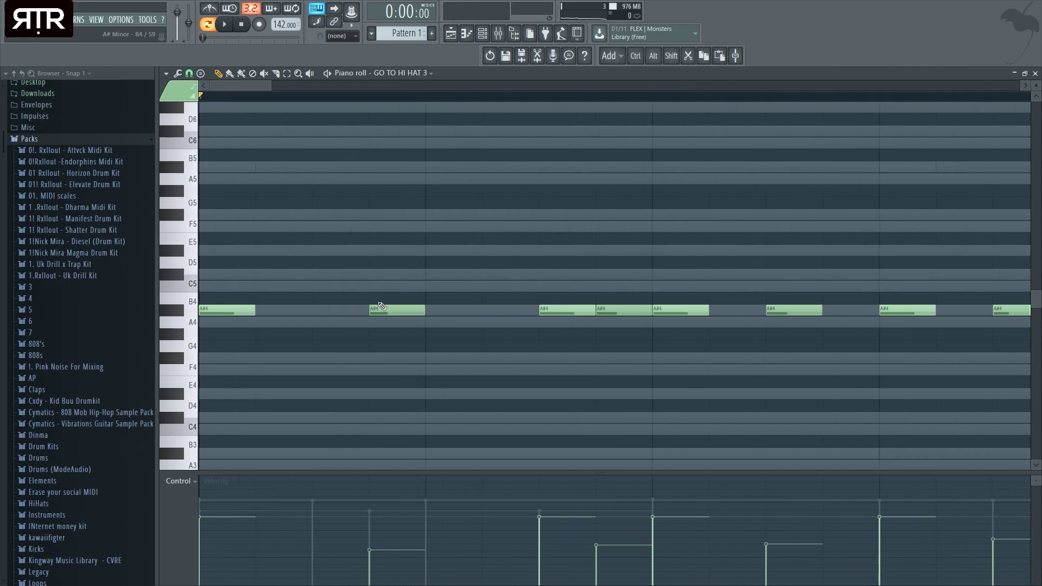
drag(380, 308, 328, 307)
key(space)
scroll(358, 319, down, 2)
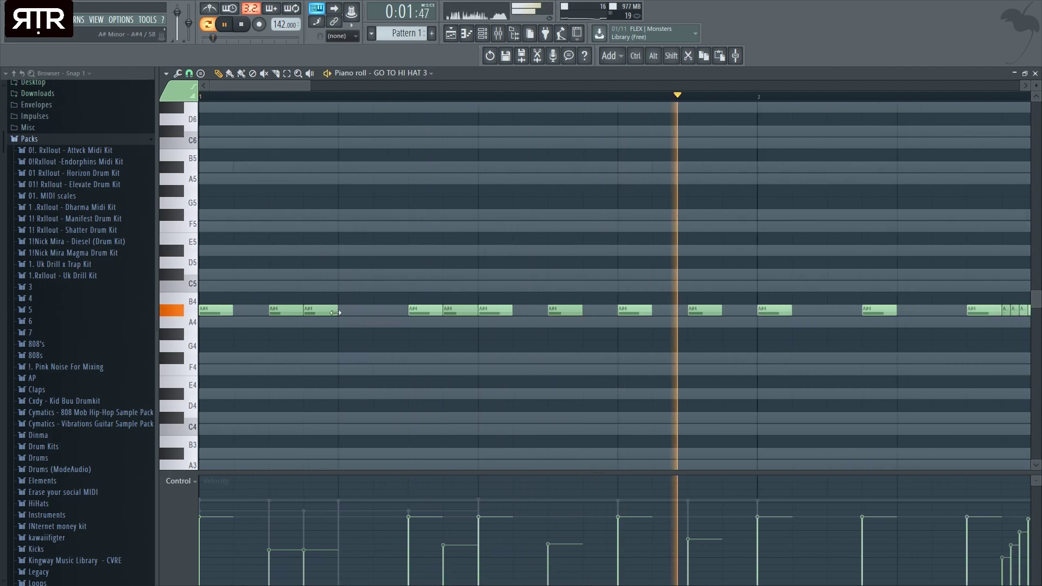
Move the added hi-hat note one step earlier, directly after bar 1's first hit, and listen to the pattern.
mouse_move(282, 311)
mouse_down()
mouse_move(346, 312)
mouse_move(289, 311)
mouse_up()
key(space)
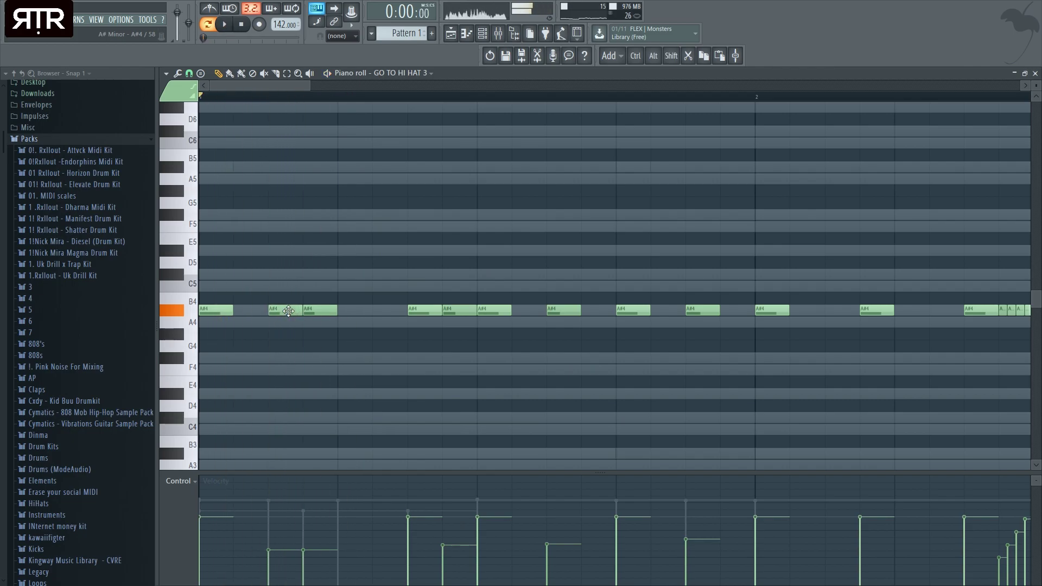
key(space)
scroll(391, 347, down, 3)
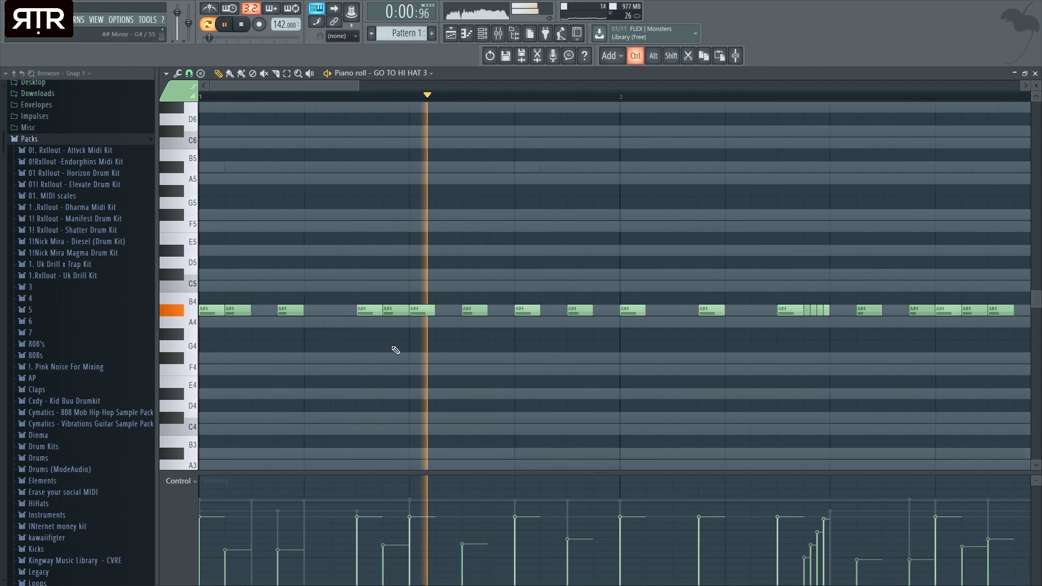
scroll(527, 337, up, 3)
key(space)
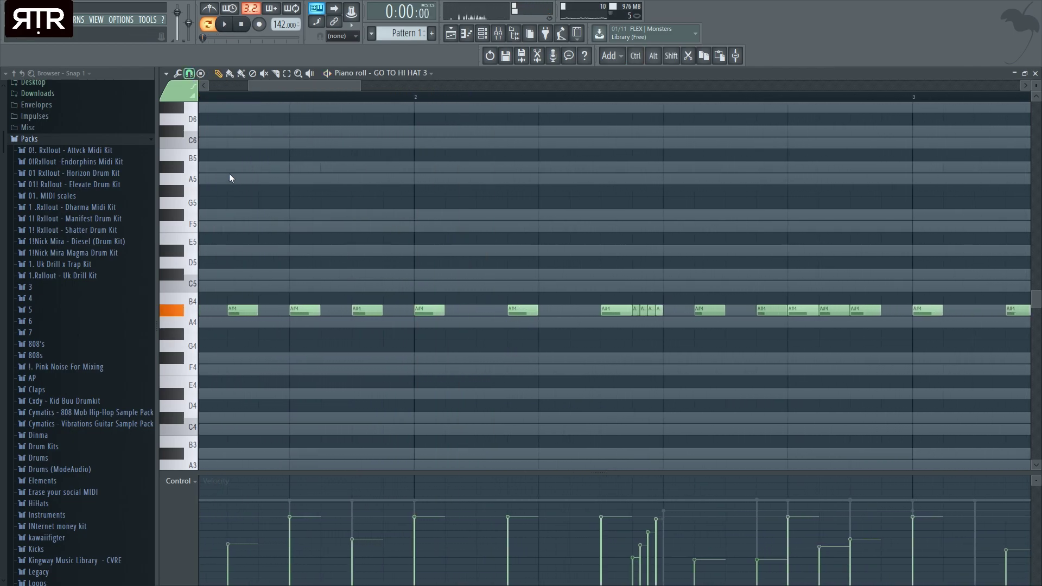
Split a hi-hat note in the second half of bar 2 into two short hits with rising velocities.
scroll(491, 353, down, 2)
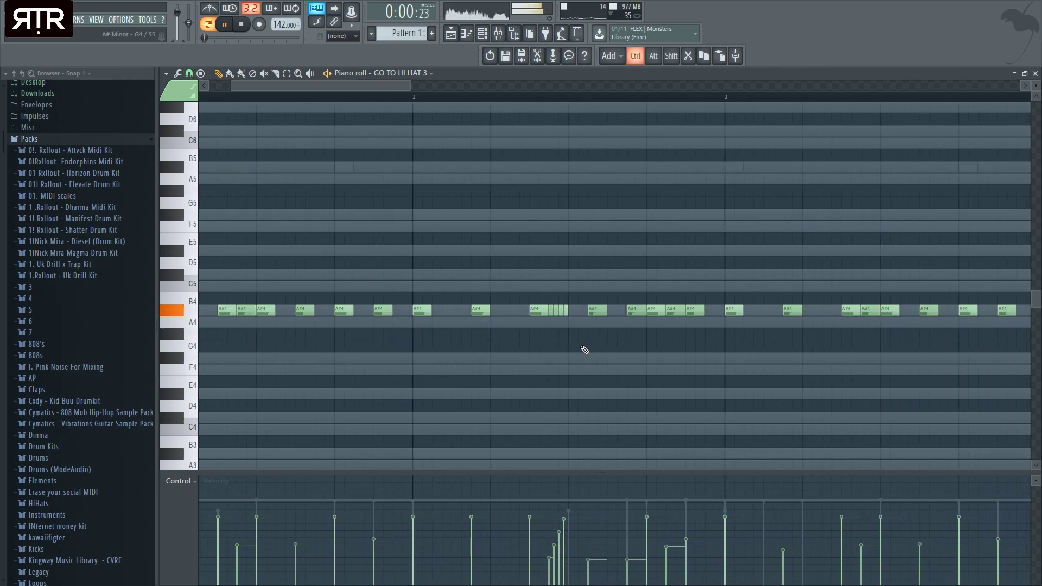
scroll(384, 349, down, 2)
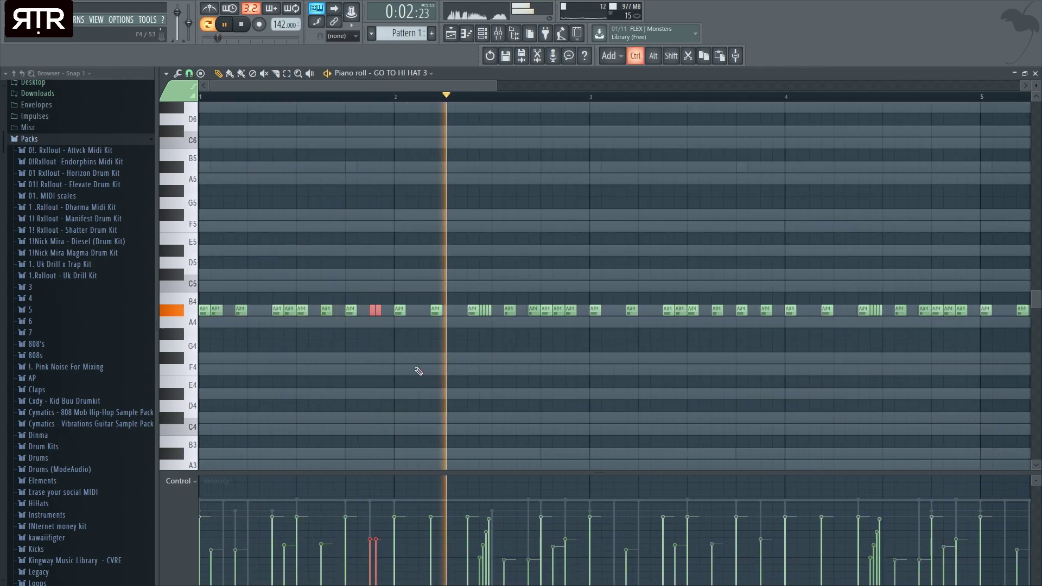
click(534, 310)
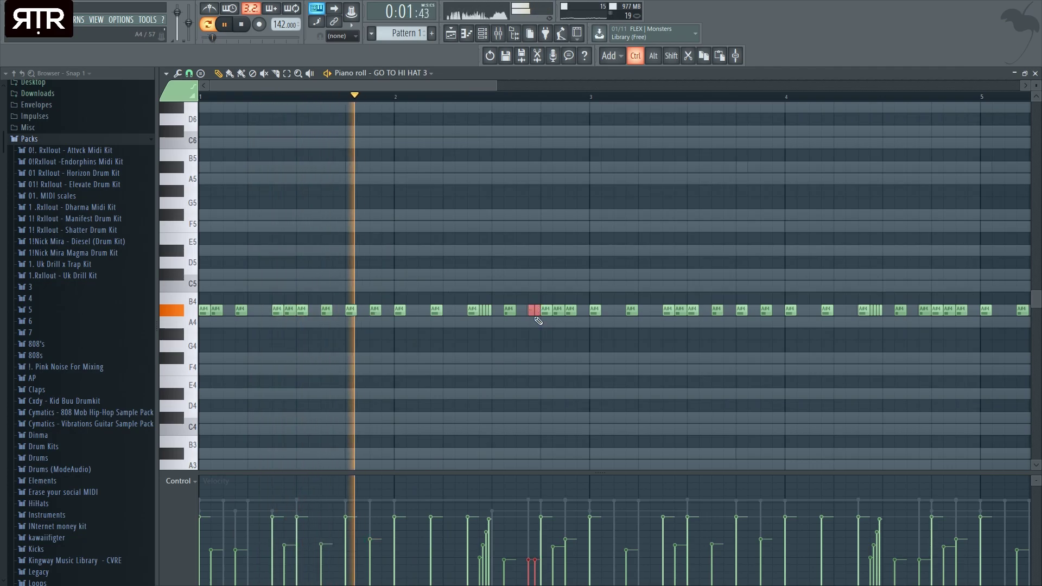
drag(526, 556, 539, 495)
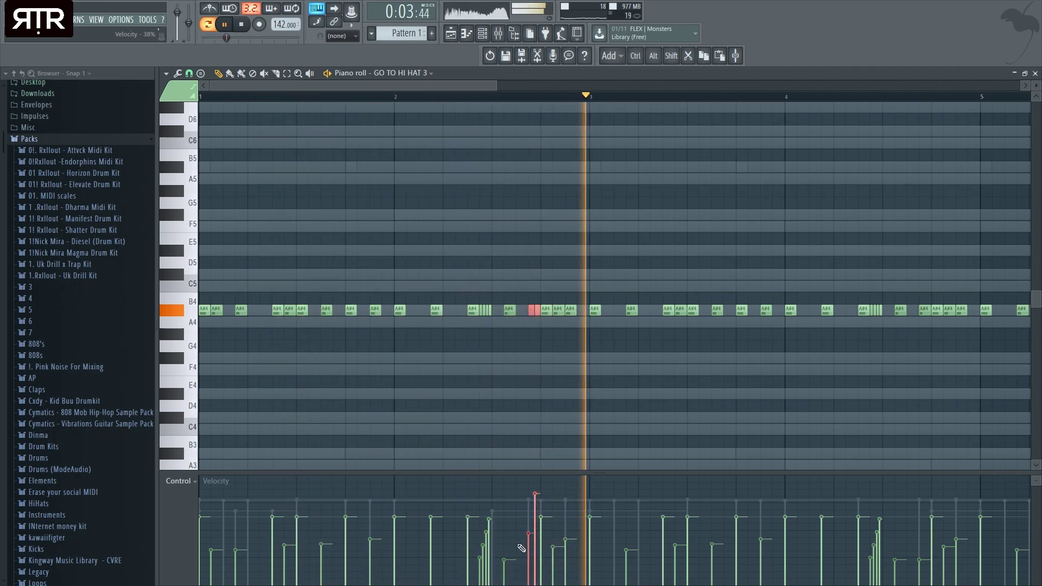
scroll(530, 376, down, 1)
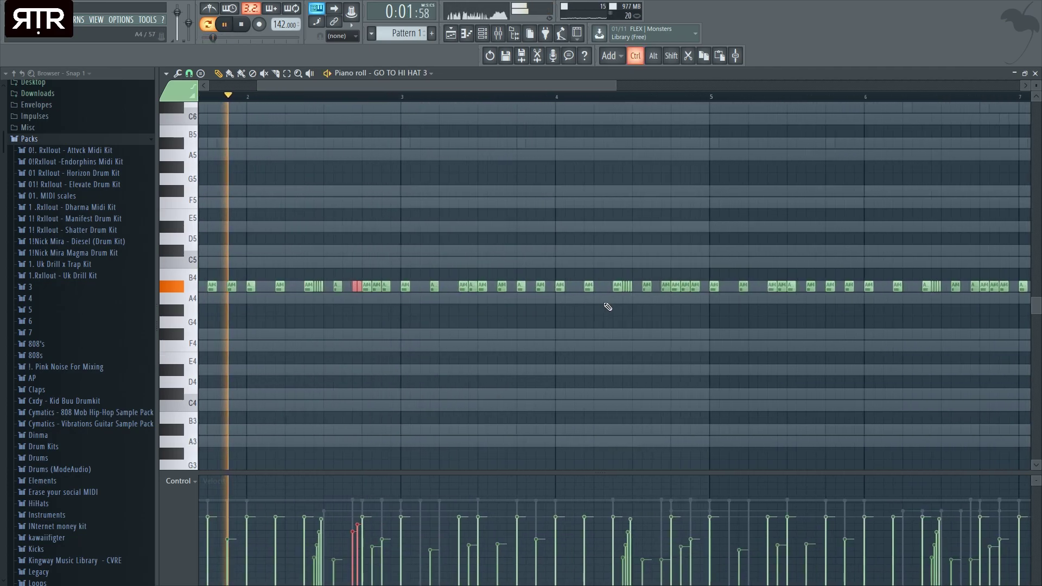
Split one hi-hat note near the end of bar 3 and another early in bar 5 into two short hits each.
drag(535, 275, 551, 304)
key(ctrl+u)
ctrl+click(688, 286)
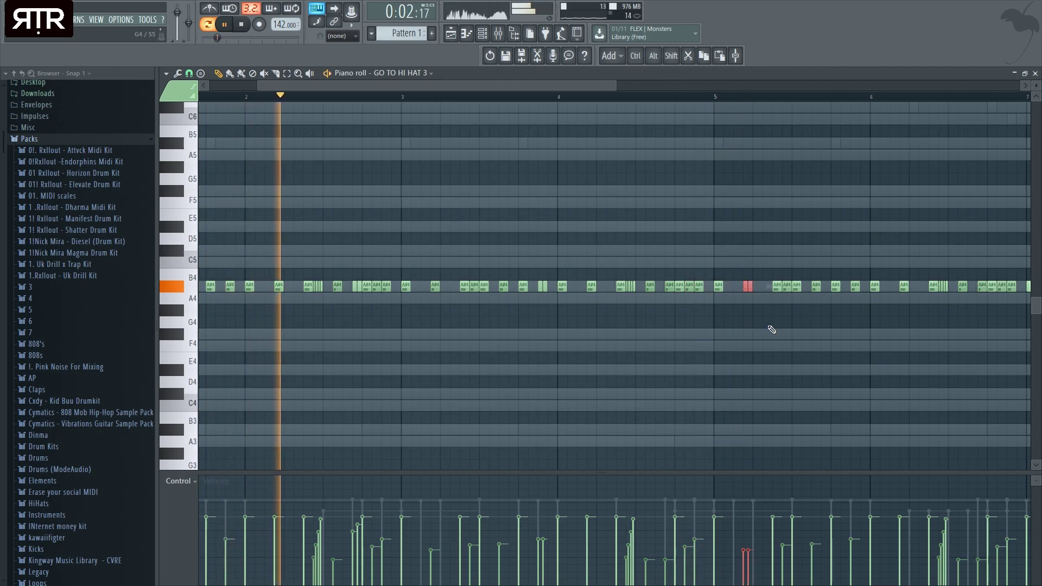
scroll(570, 334, down, 2)
key(F7)
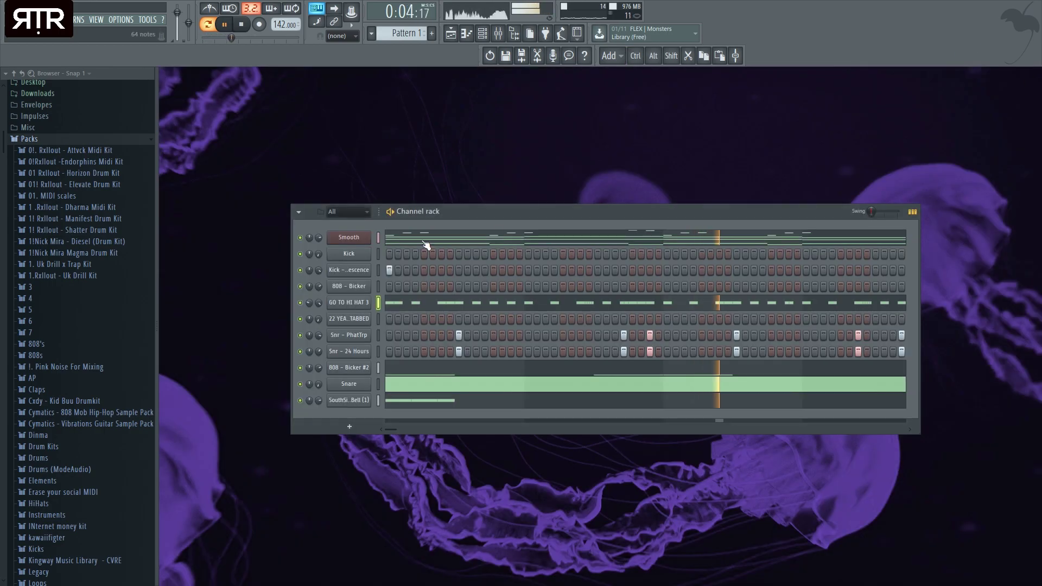
Examine the Smooth channel's melody notes in the piano roll and play the pattern back.
key(F7)
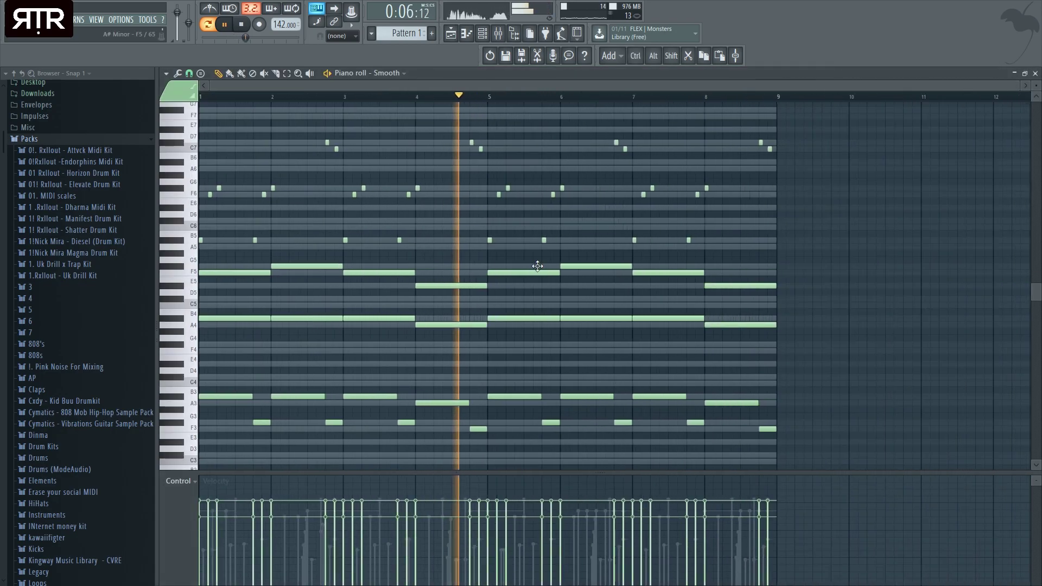
key(space)
drag(801, 450, 538, 118)
key(space)
key(F7)
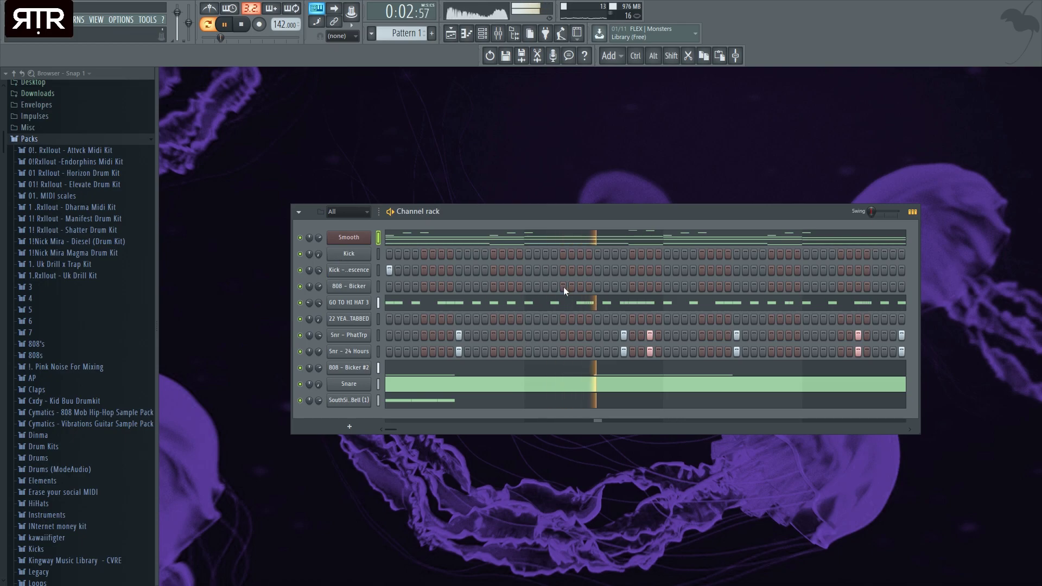
Add hits to the Kick - Luminescence channel on steps 15, 31, 33, 55 and 59.
click(510, 270)
click(649, 270)
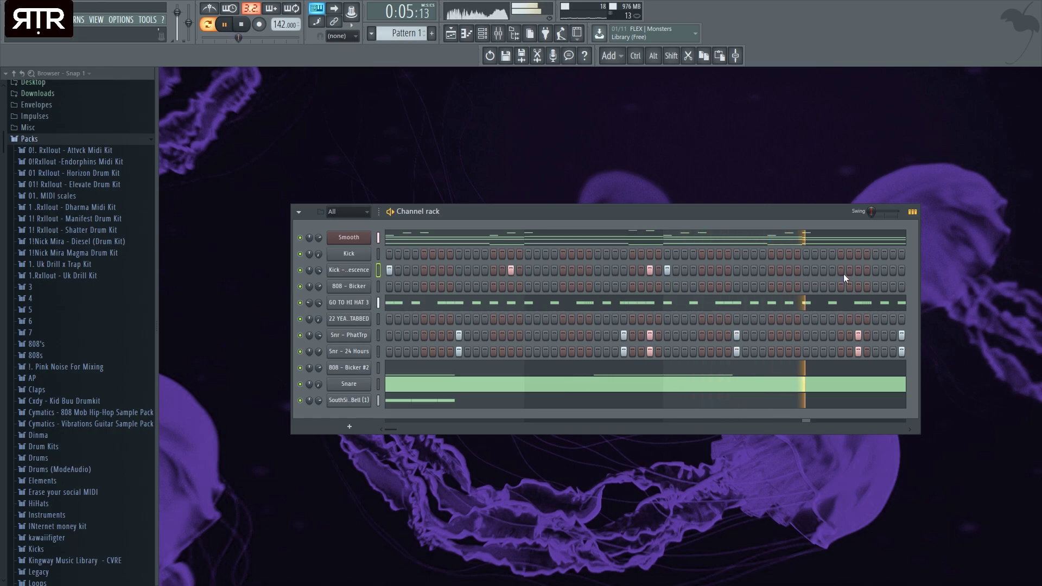
click(893, 270)
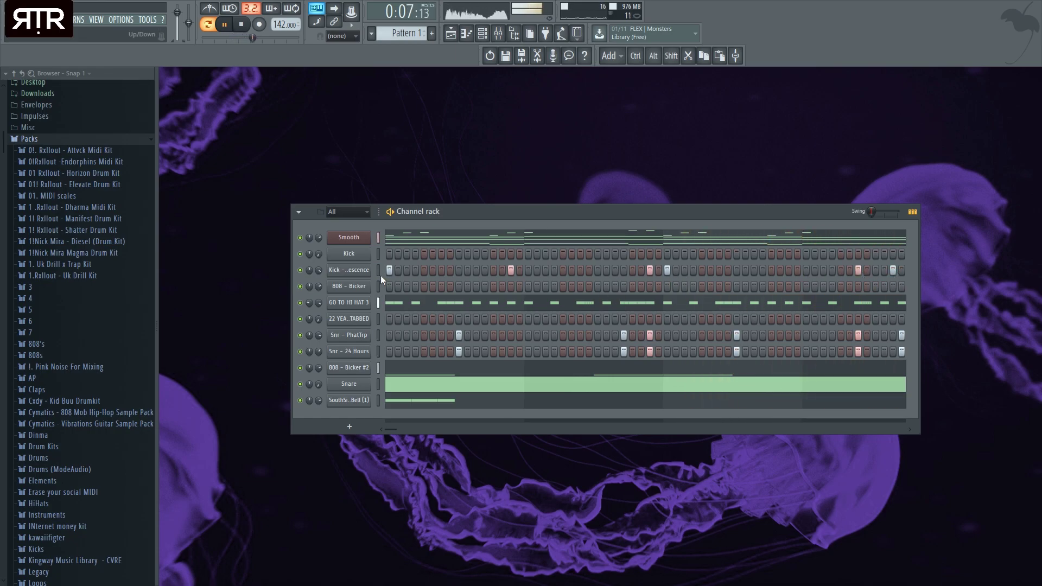
Duplicate the four-bar Kick - Luminescence pattern into bars 5 to 8 in the piano roll.
key(space)
key(F7)
key(space)
drag(199, 285, 590, 278)
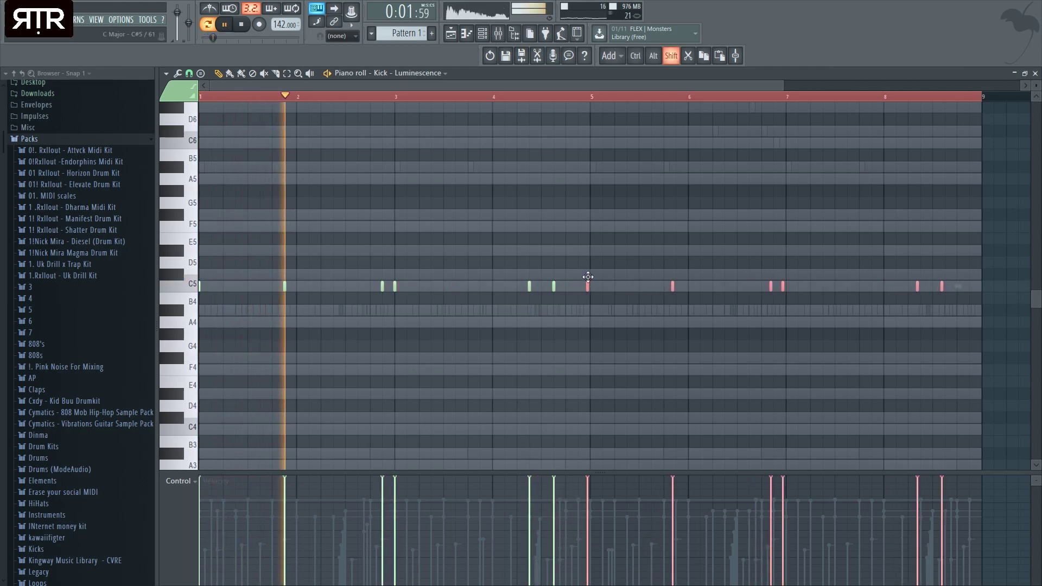
key(space)
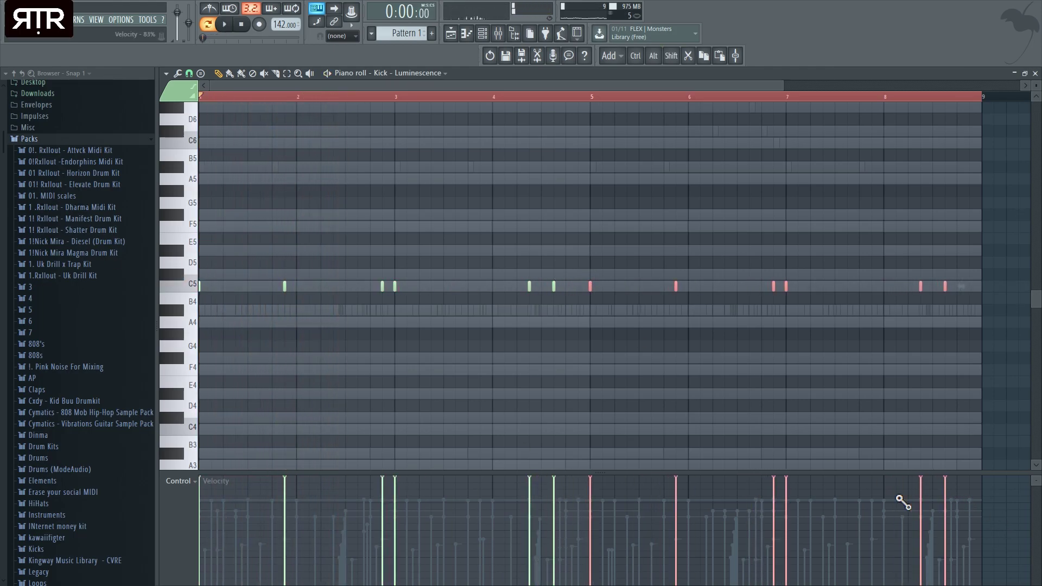
Reduce the velocities of all Kick - Luminescence notes, transpose them down to A#4, and play the pattern.
click(567, 467)
key(ctrl+a)
key(shift+Down)
key(space)
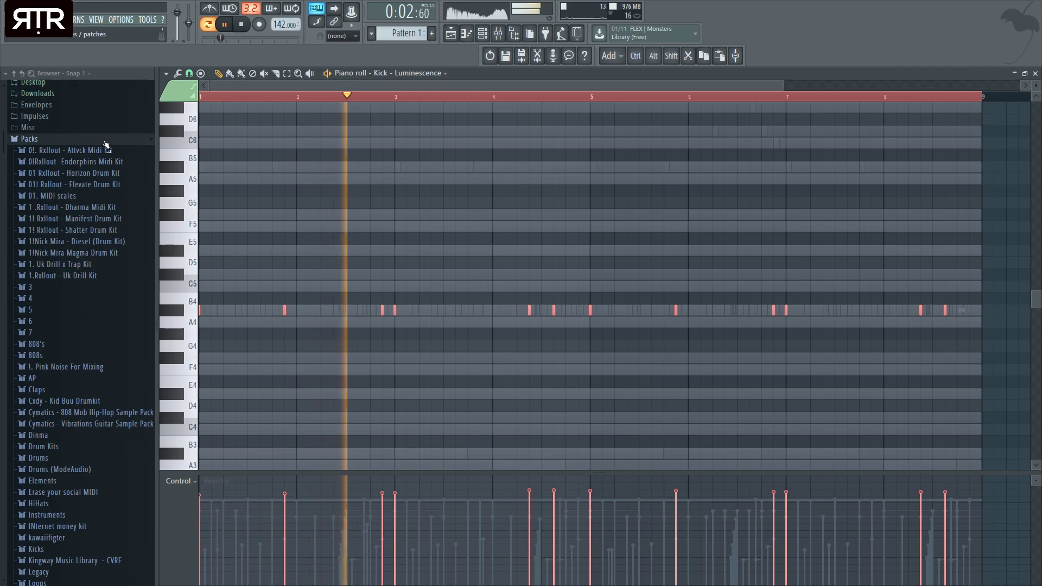
Browse pack folder 7 and open the 808 samples of vybe Appreciation Kit 7.
click(1035, 72)
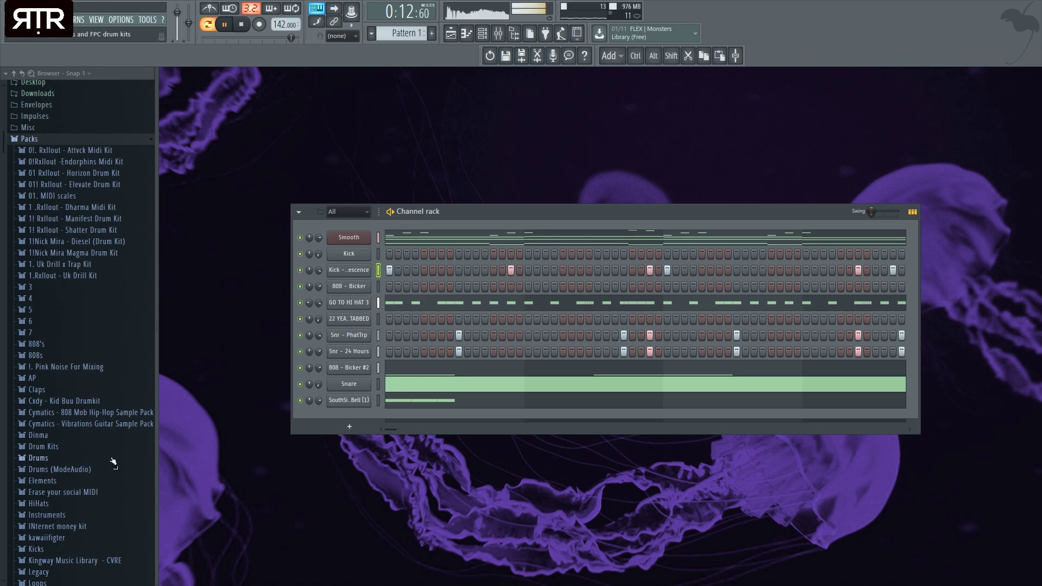
scroll(67, 347, down, 4)
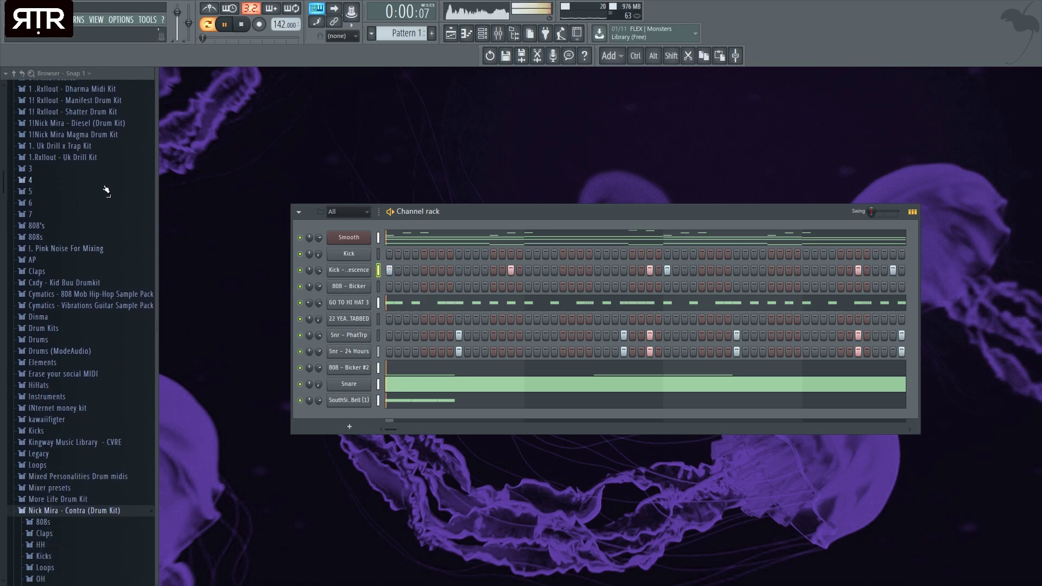
click(53, 209)
key(space)
click(55, 220)
click(48, 231)
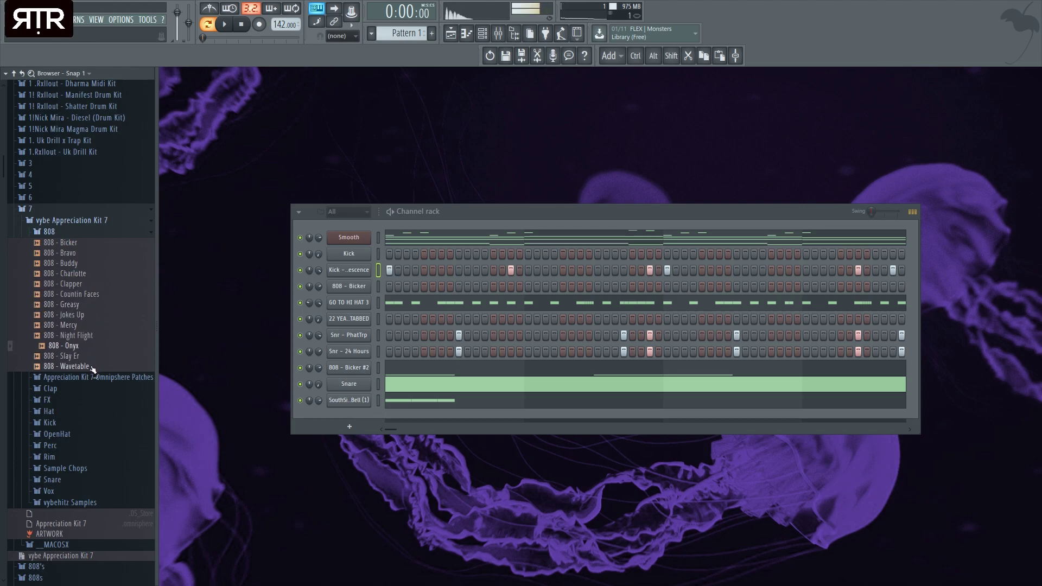
Audition the kit's 808 samples and replace the sample on both 808 - Bicker channels with 808 - Night Flight.
click(86, 284)
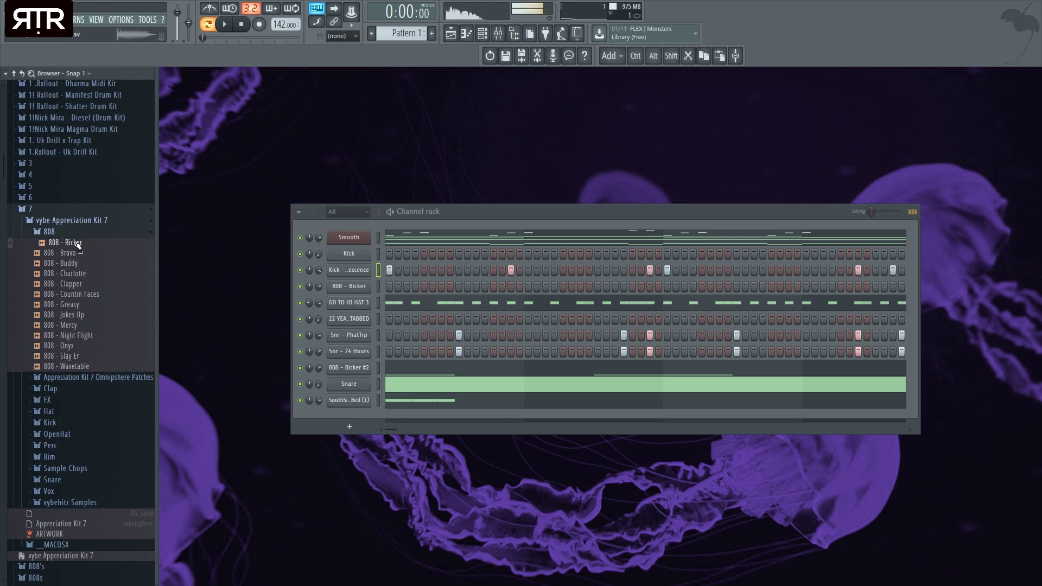
click(85, 303)
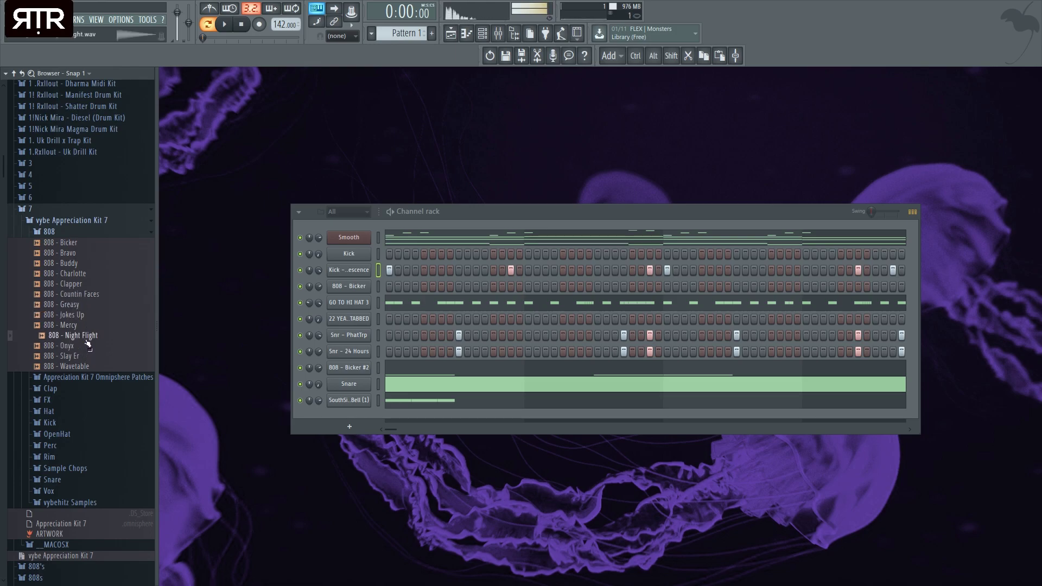
drag(327, 298, 357, 285)
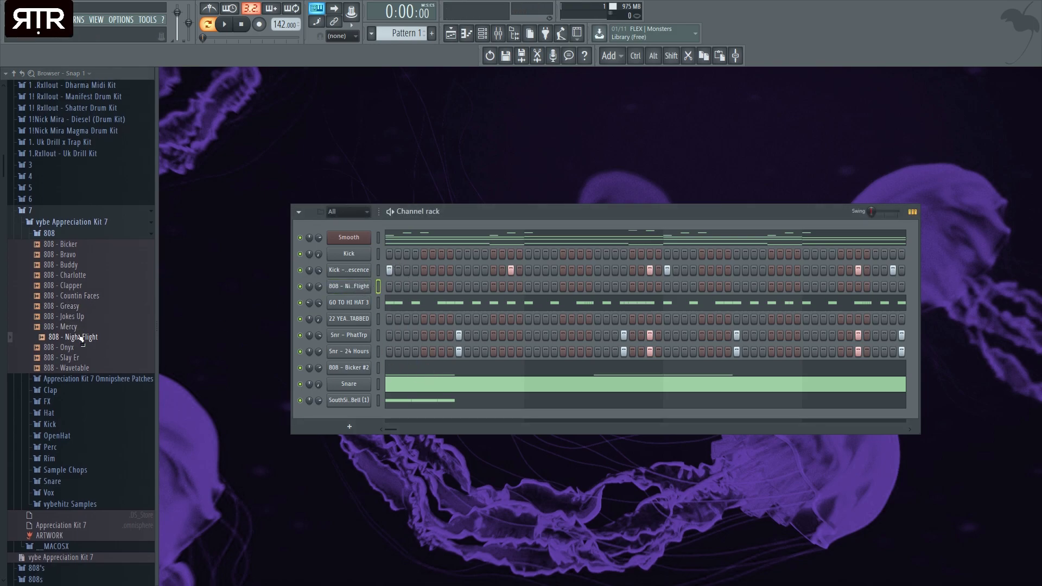
Transpose the high notes in bars 6 and 8 of the 808 - Night Flight #2 piano roll up one octave and play the pattern.
click(455, 370)
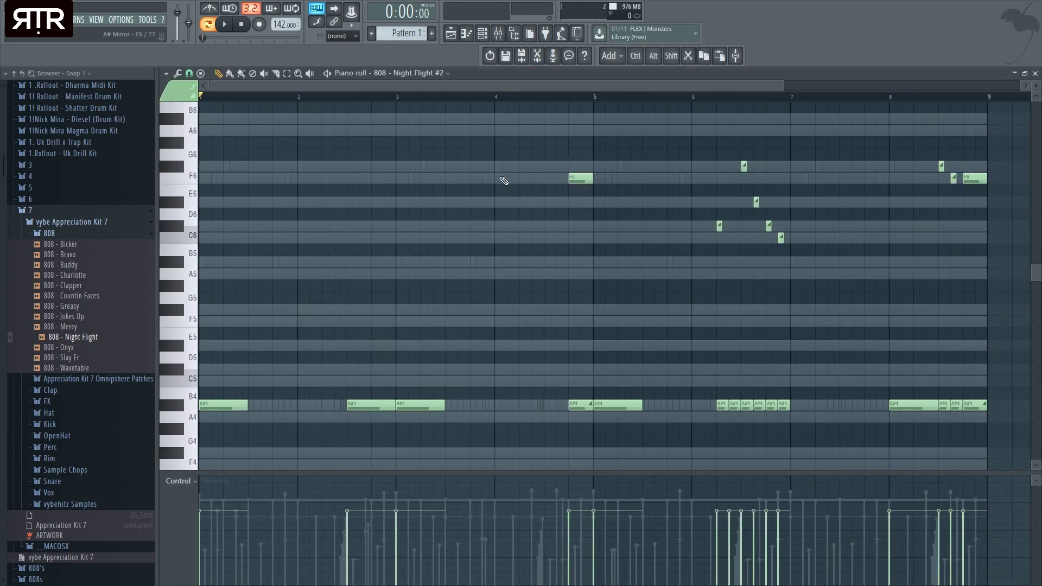
key(space)
drag(997, 277, 714, 105)
key(space)
key(space)
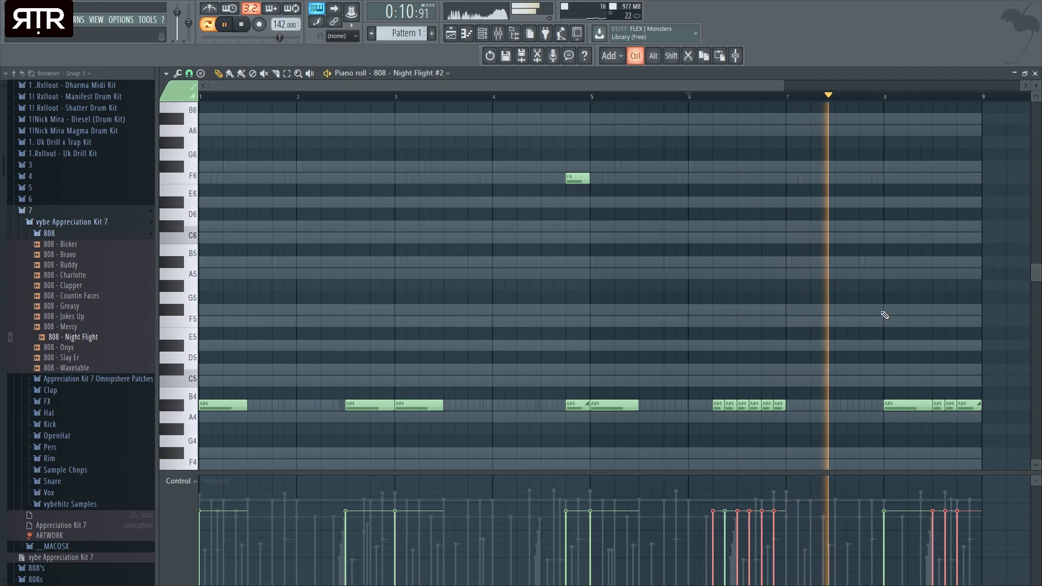
scroll(868, 311, down, 3)
ctrl+click(888, 255)
scroll(888, 257, up, 3)
key(space)
Add two consecutive A#4 notes at the end of bar 7 in the 808 - Night Flight #2 piano roll.
click(838, 425)
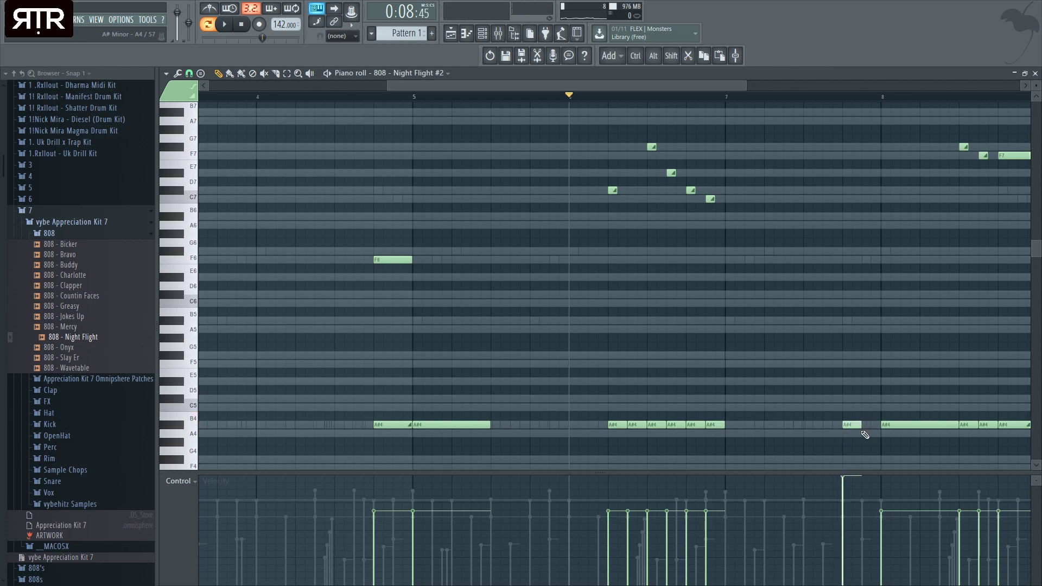
scroll(865, 434, up, 3)
drag(841, 426, 876, 421)
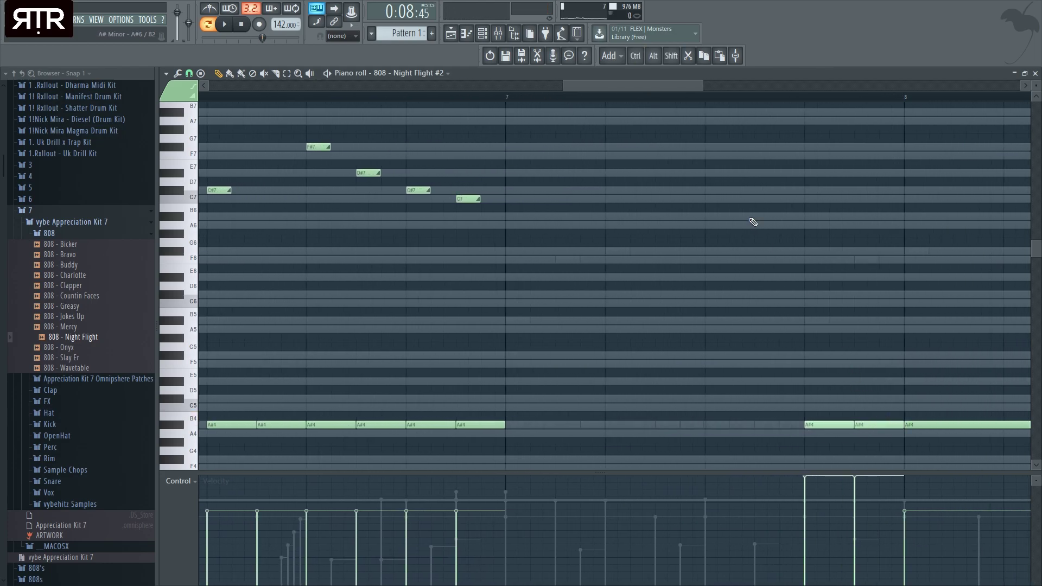
Add two slide notes above the new 808 notes at the end of bar 7 and set them to F#6 and F6.
click(814, 190)
drag(312, 147, 856, 203)
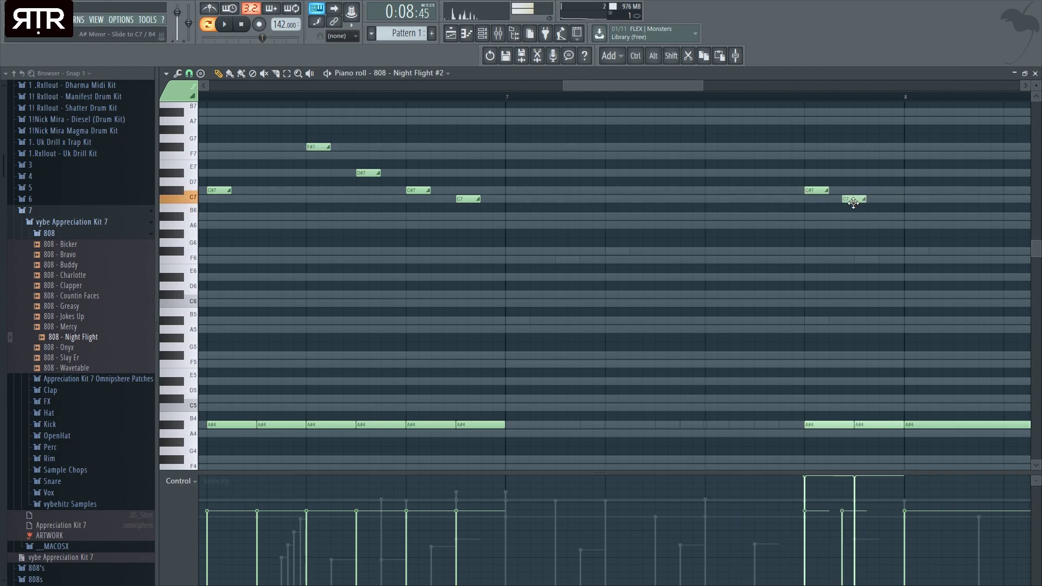
scroll(912, 309, up, 2)
scroll(903, 239, down, 3)
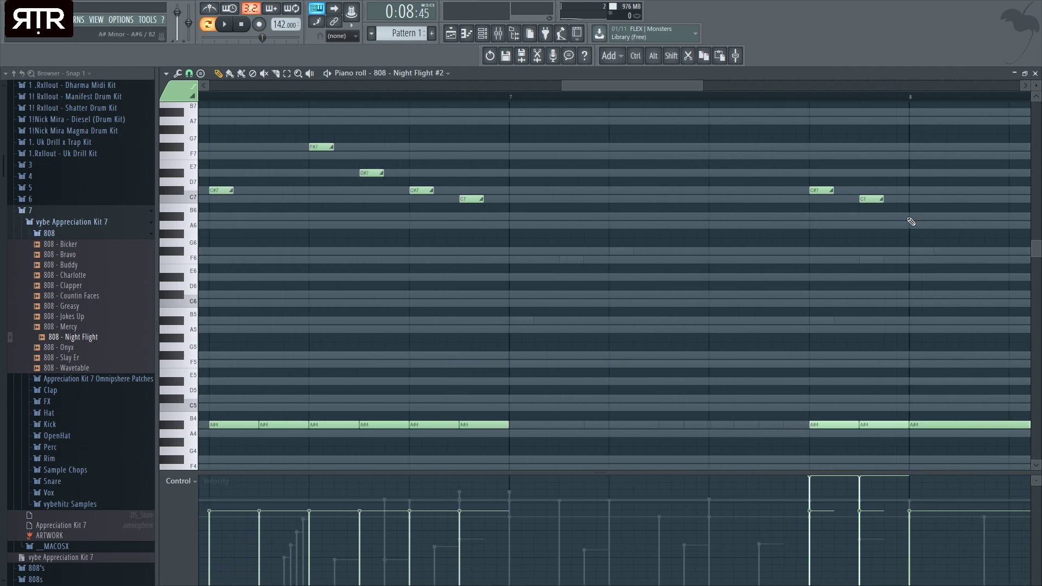
scroll(831, 258, down, 2)
drag(807, 183, 858, 264)
scroll(847, 318, down, 4)
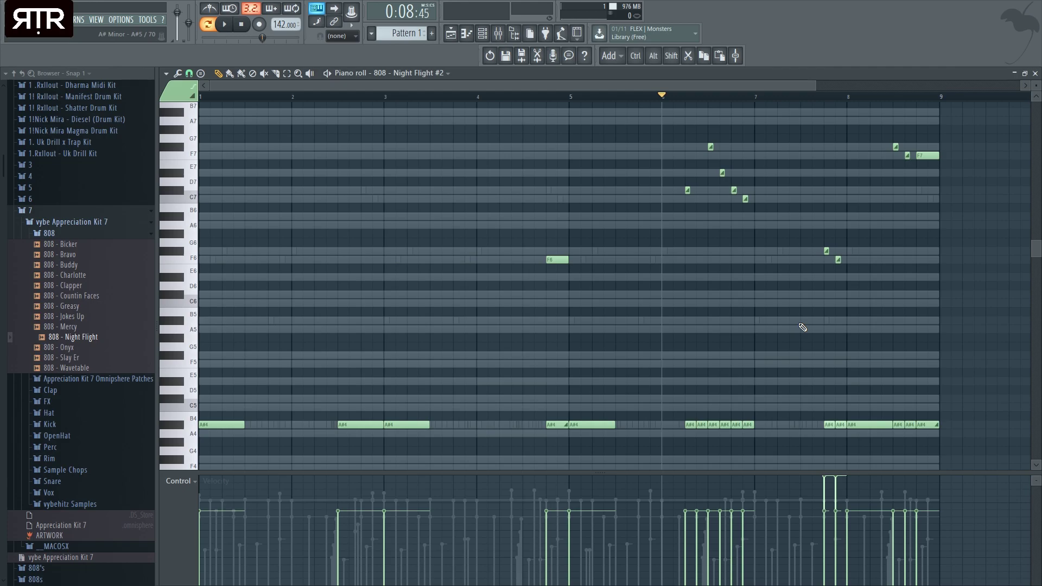
Play the pattern and shorten the A#4 slide note at the end of bar 8 to the bar's last half beat.
key(space)
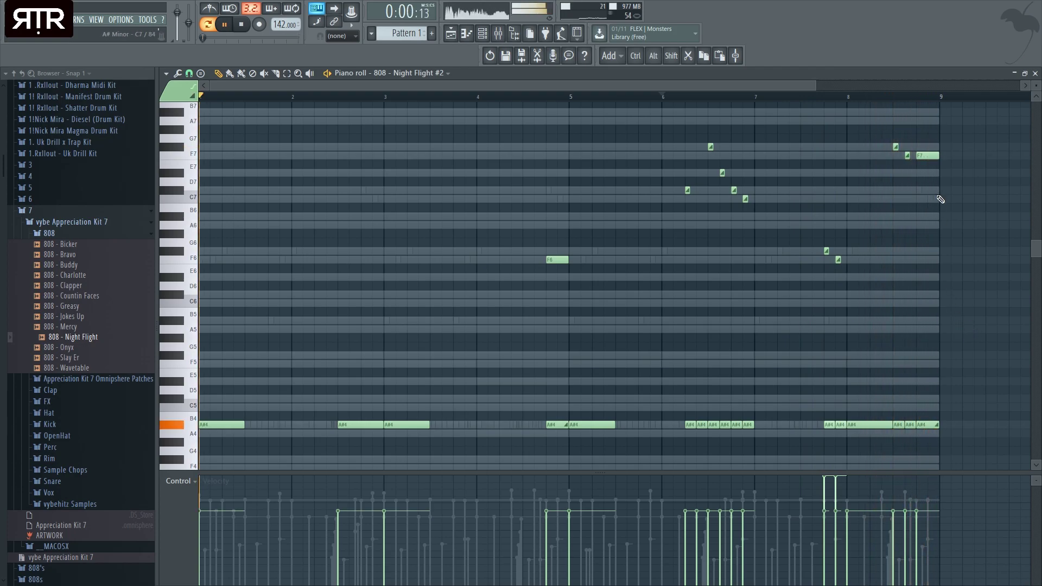
scroll(938, 304, up, 4)
drag(907, 134, 906, 380)
drag(966, 426, 925, 426)
scroll(965, 425, down, 4)
scroll(977, 425, up, 5)
key(ctrl+z)
scroll(904, 425, up, 2)
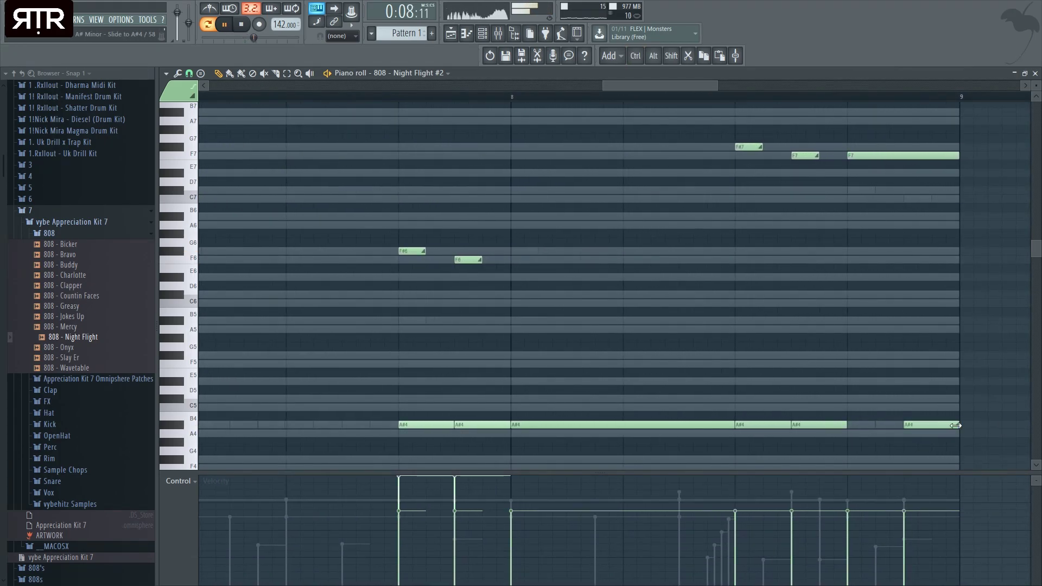
scroll(902, 374, down, 3)
click(1035, 74)
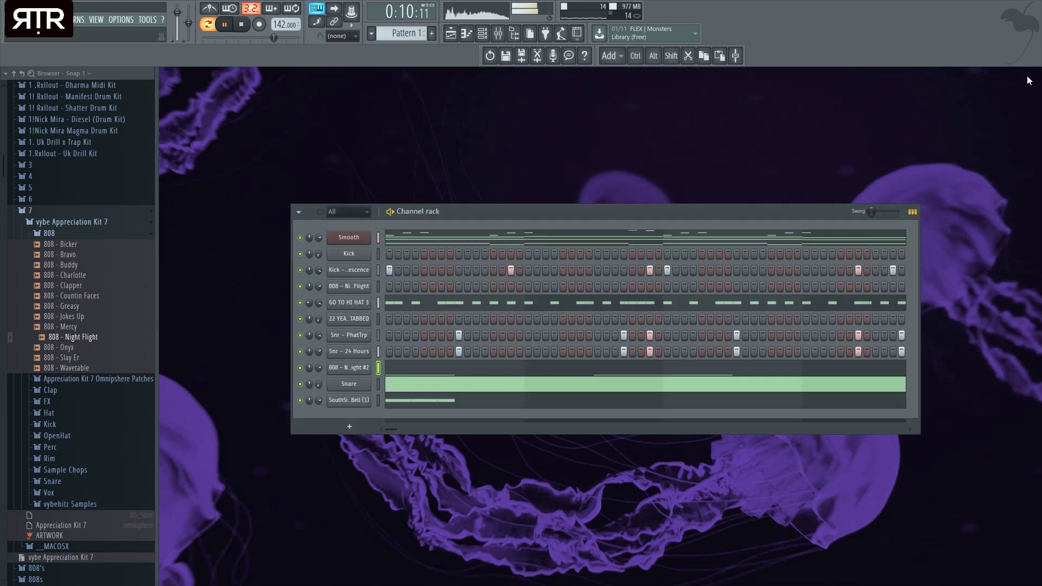
Inspect the 808 - Night Flight #2 sampler settings and its waveform in Edison, and close both windows.
click(352, 369)
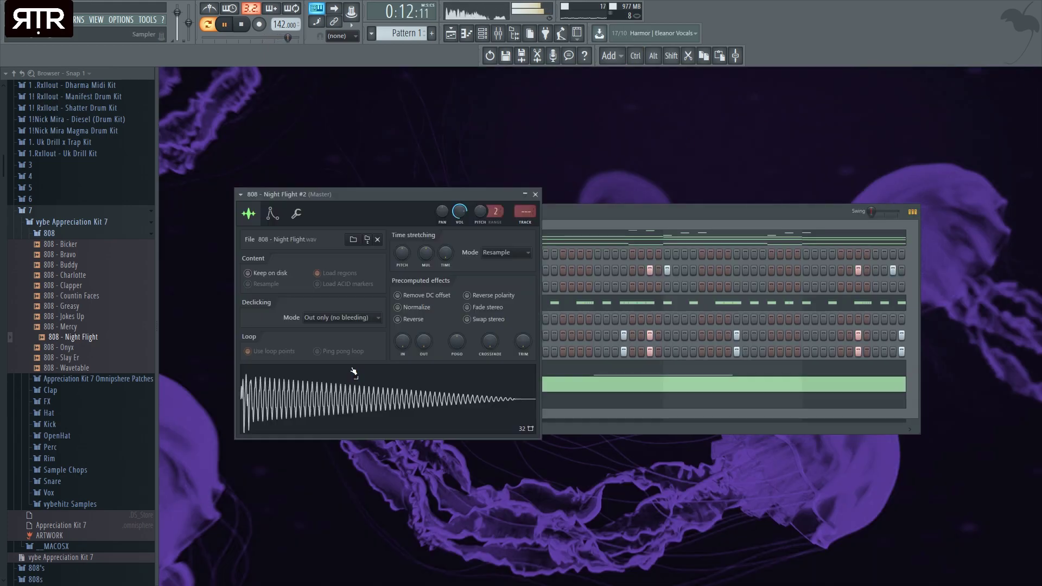
click(273, 214)
click(249, 215)
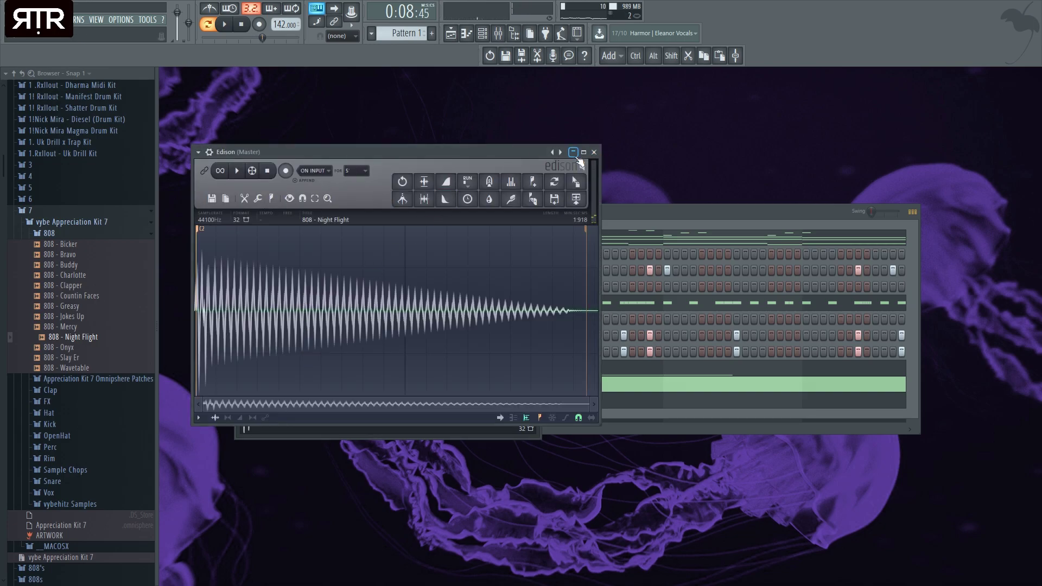
click(594, 152)
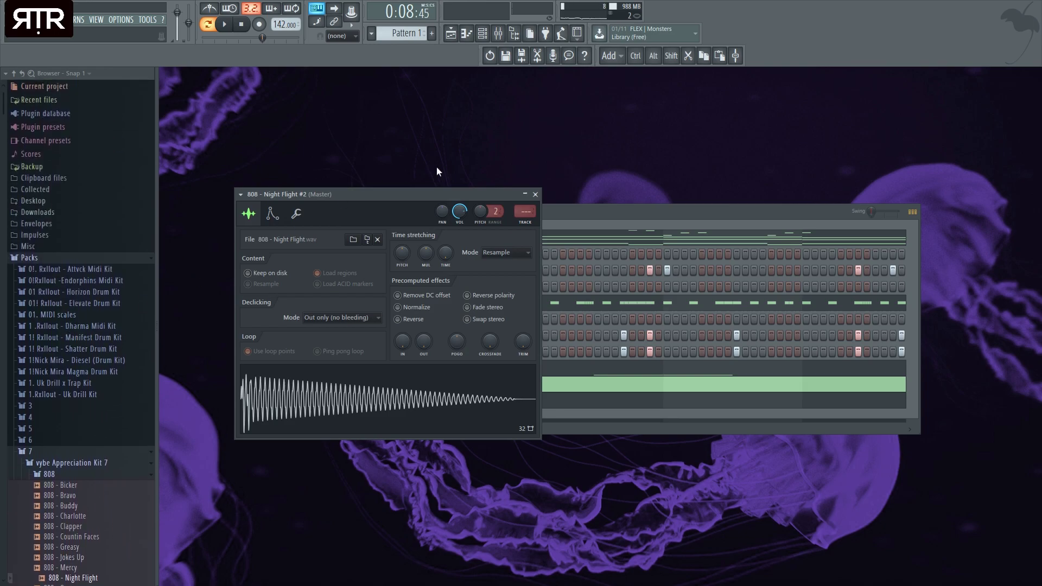
click(535, 194)
Open the Open Hats folder of the Nick Mira Magma Drum Kit and audition its samples.
click(76, 373)
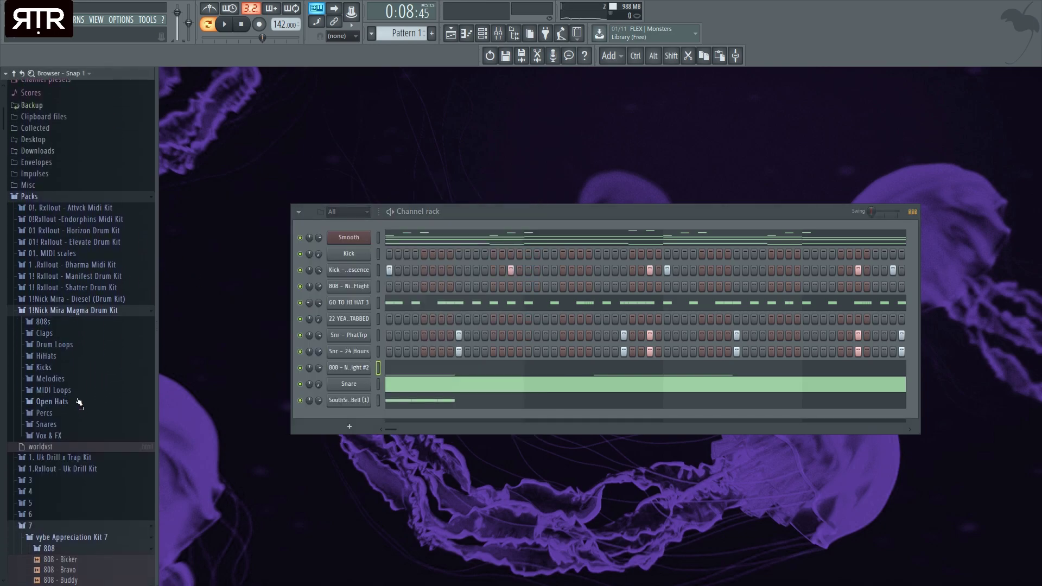
click(70, 400)
click(64, 432)
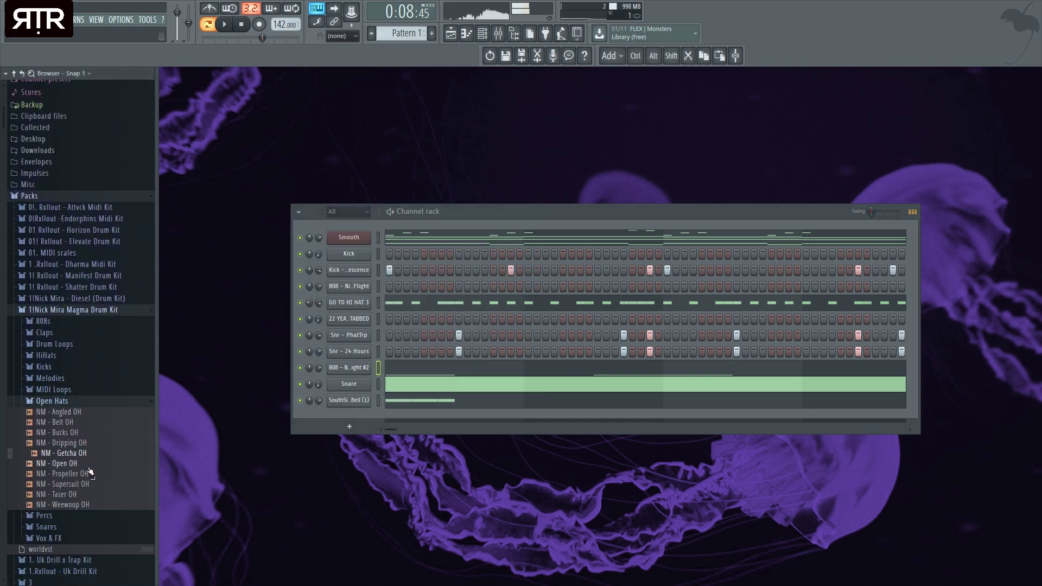
click(89, 467)
scroll(87, 456, down, 3)
click(80, 422)
Add CY - Smooth80s from the recent files as a new channel in the channel rack.
scroll(87, 352, up, 5)
click(42, 104)
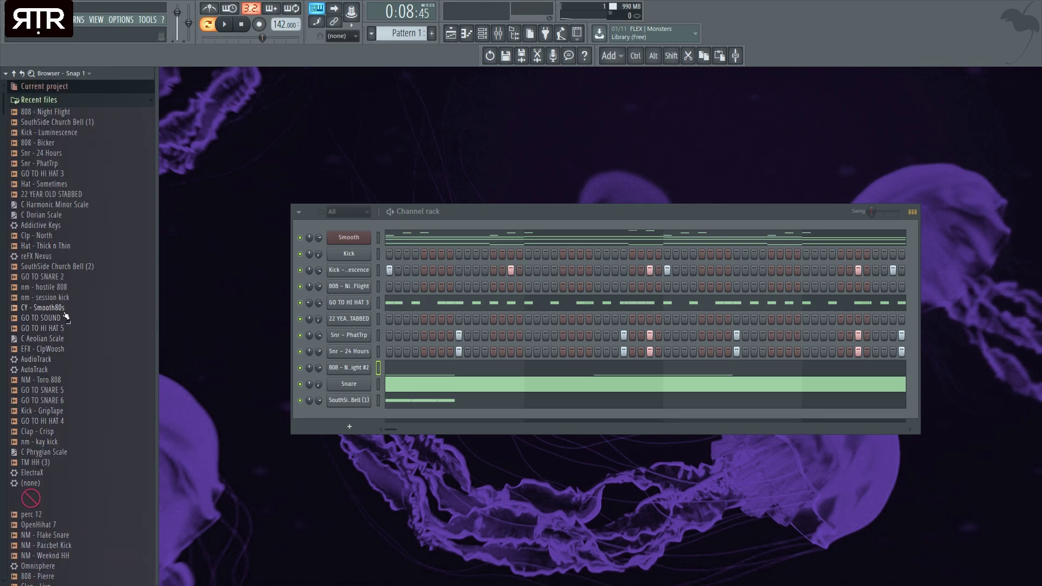
drag(337, 429, 337, 430)
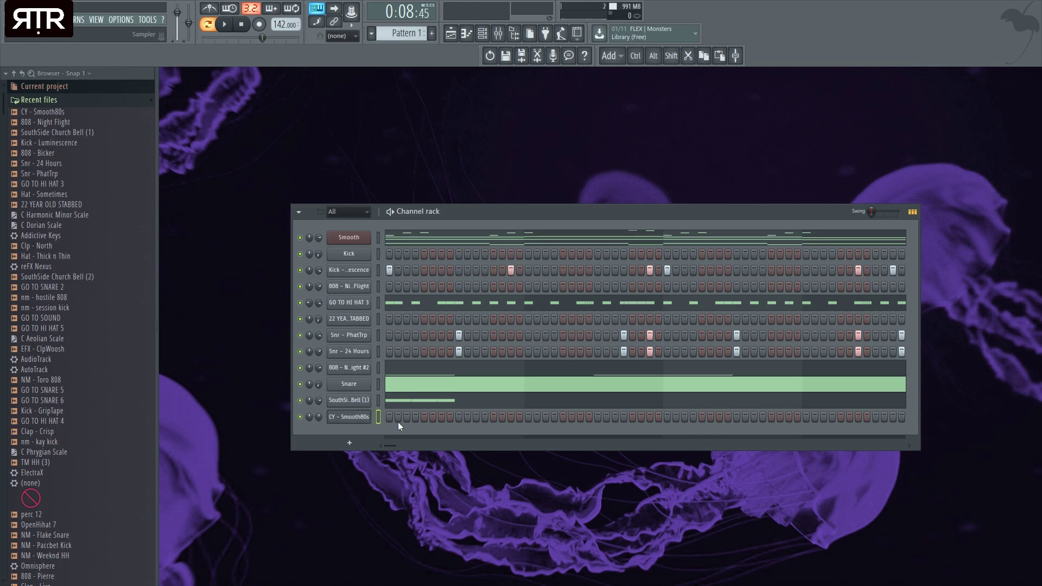
Open the piano roll of the CY - Smooth80s channel and start playback of the pattern.
key(F7)
key(space)
scroll(308, 350, down, 4)
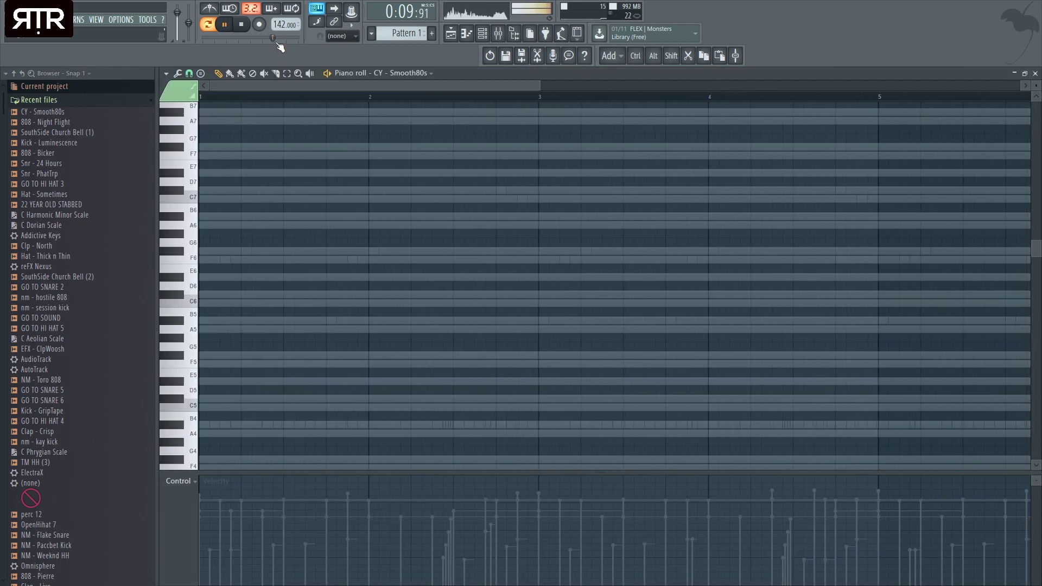
drag(432, 423, 358, 424)
key(ctrl+b)
scroll(540, 446, down, 3)
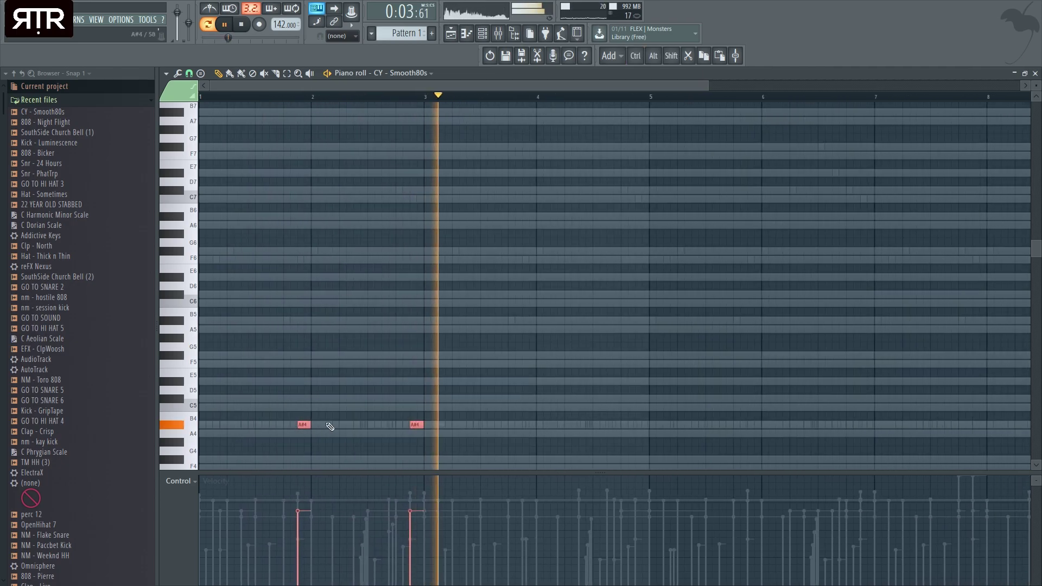
right_click(416, 425)
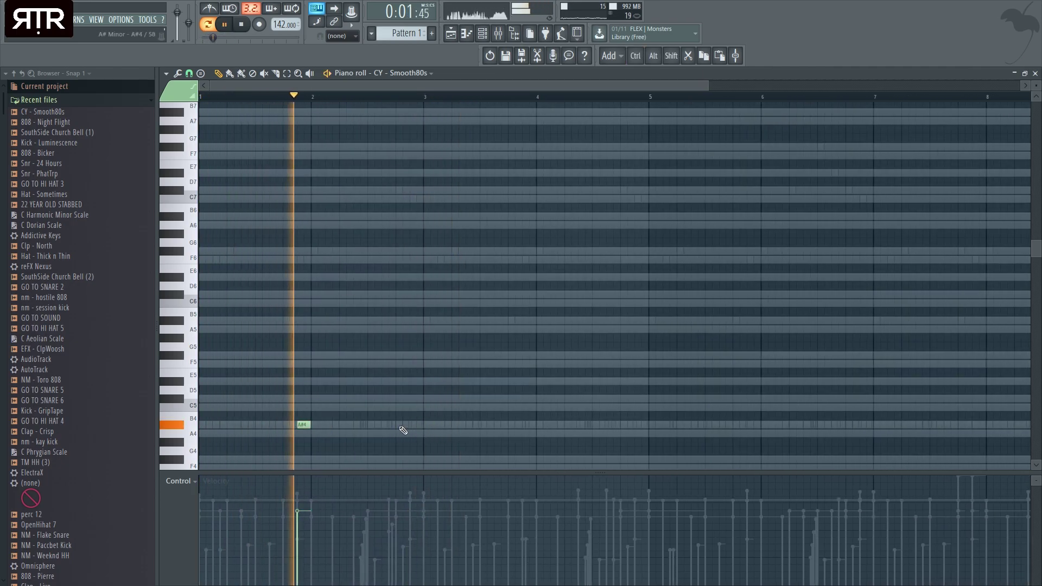
drag(304, 425, 279, 425)
right_click(275, 425)
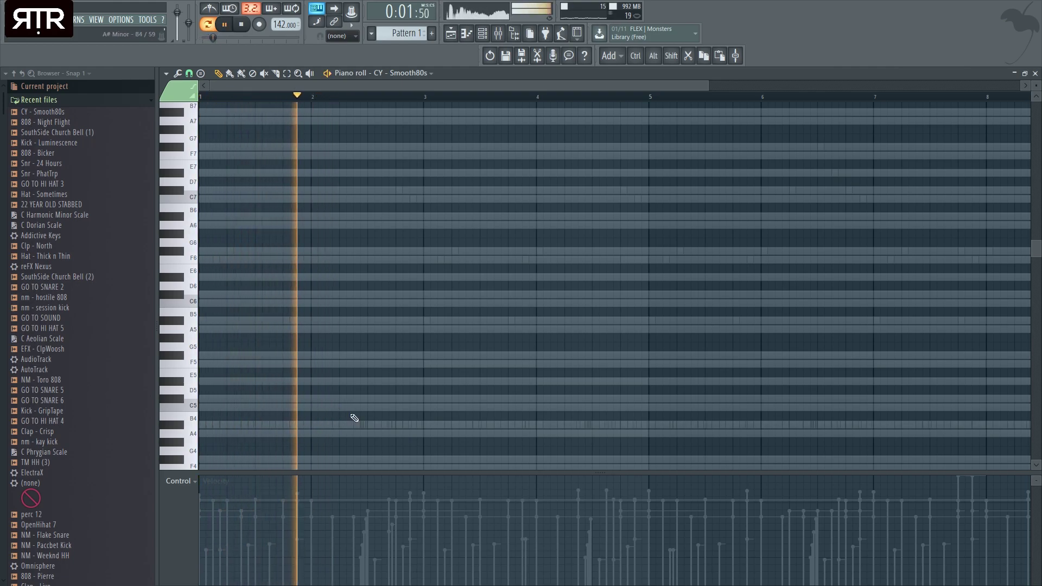
Place A#4 notes for CY - Smooth80s in bars 2 and 4 and duplicate them into bars 6 and 8.
click(388, 425)
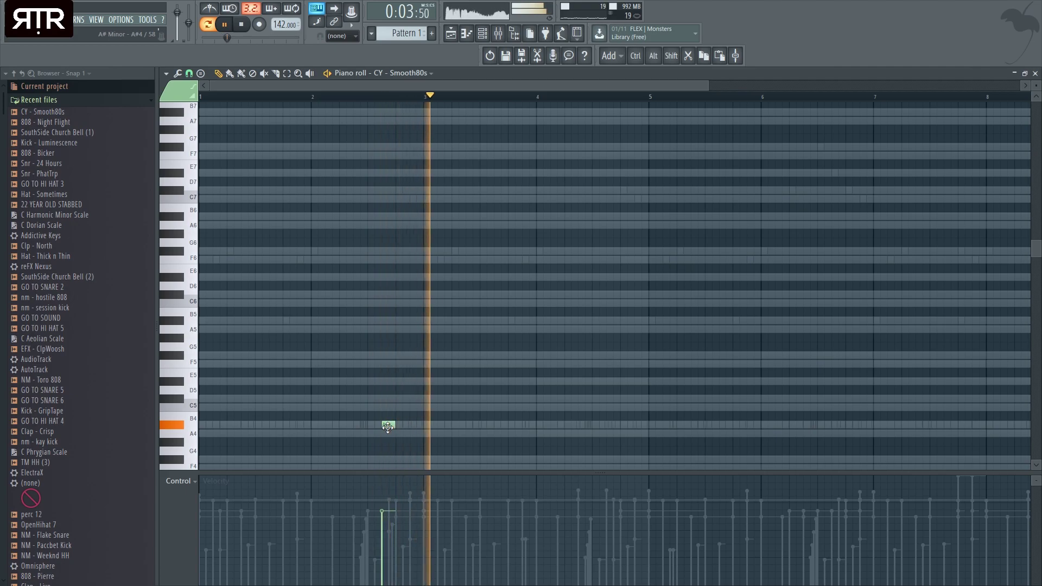
drag(596, 428, 138, 374)
scroll(344, 426, down, 3)
drag(313, 427, 589, 434)
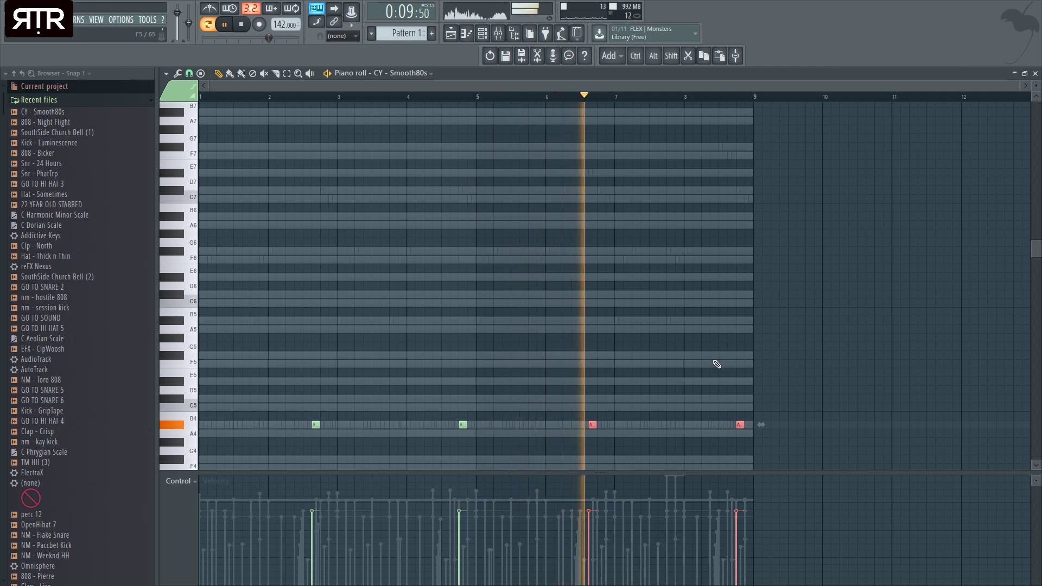
Shift the duplicated CY - Smooth80s notes two steps later so the last ends with bar 8, and close the piano roll.
drag(595, 427, 603, 427)
ctrl+click(994, 140)
scroll(760, 425, up, 6)
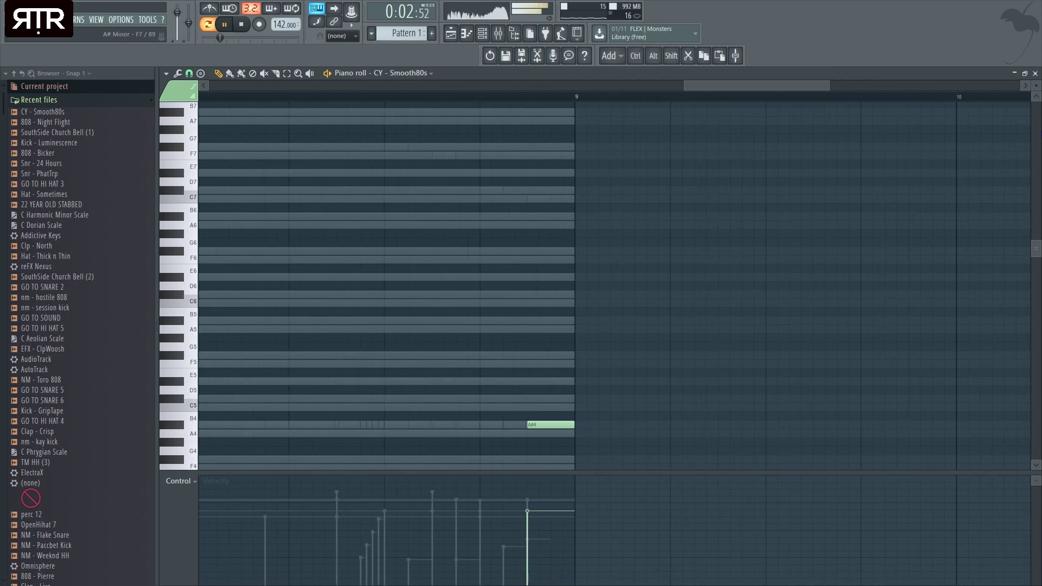
key(space)
click(1036, 73)
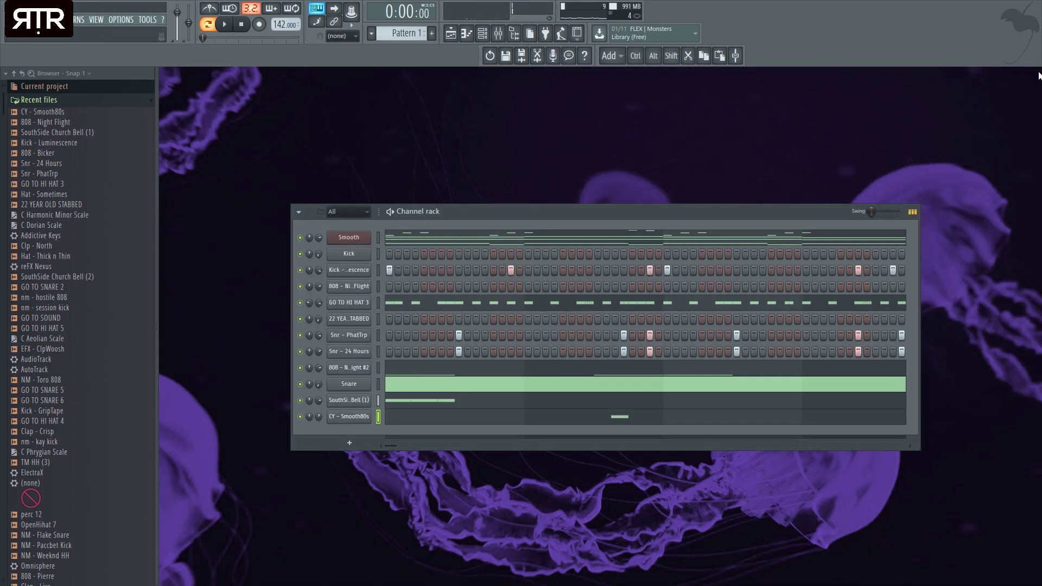
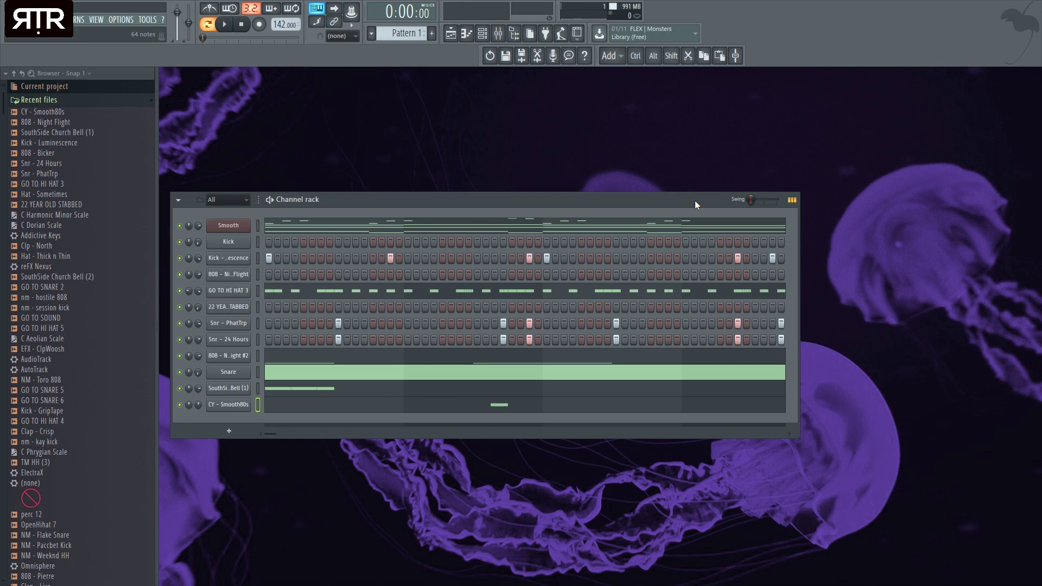
mouse_move(695, 201)
mouse_down()
mouse_move(671, 199)
mouse_move(689, 195)
mouse_up()
scroll(89, 314, down, 6)
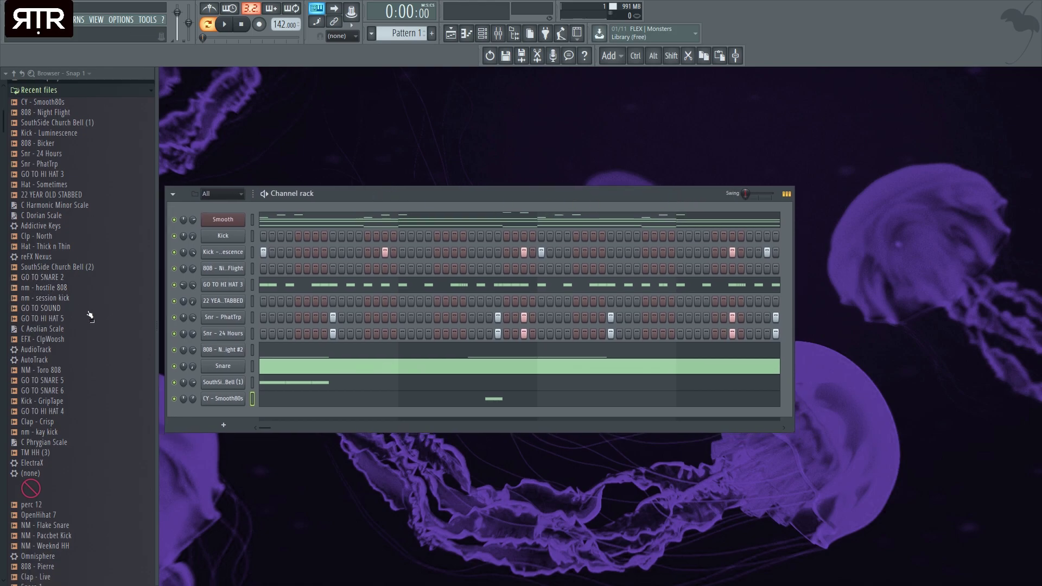
scroll(124, 388, down, 2)
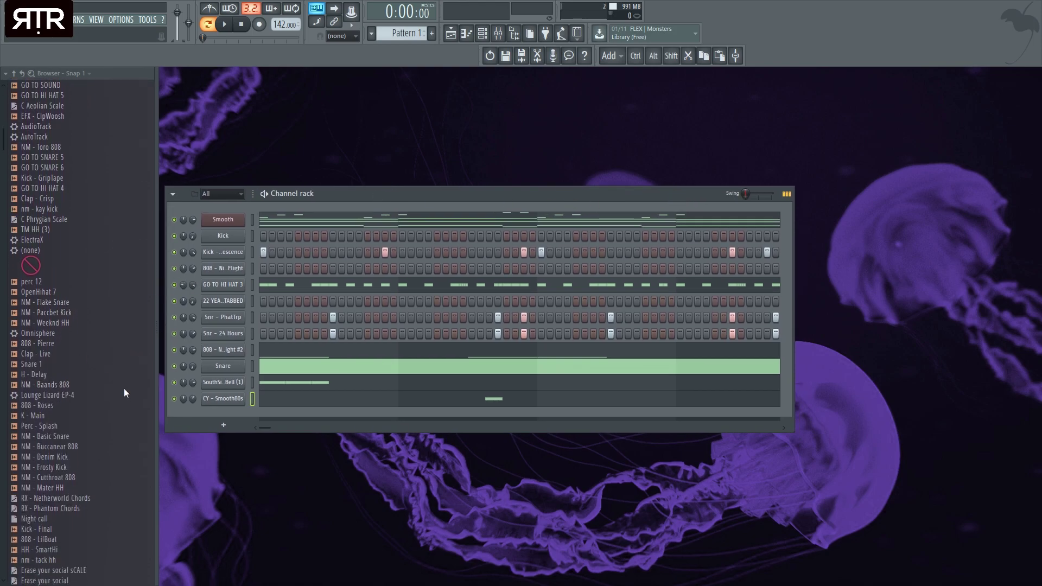
drag(385, 191, 419, 174)
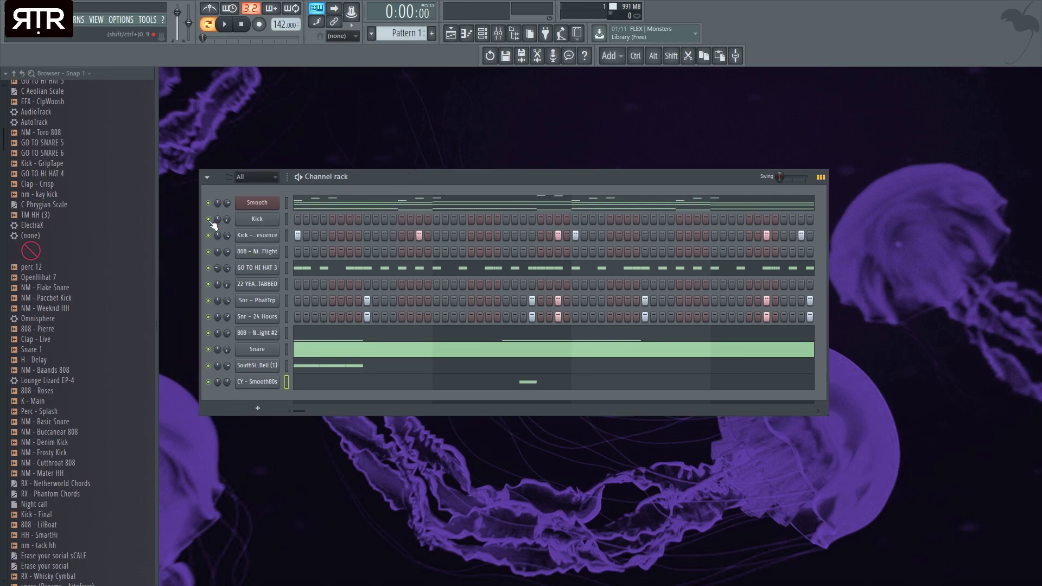
Split Pattern 1 into separate patterns by channel and open the playlist.
key(space)
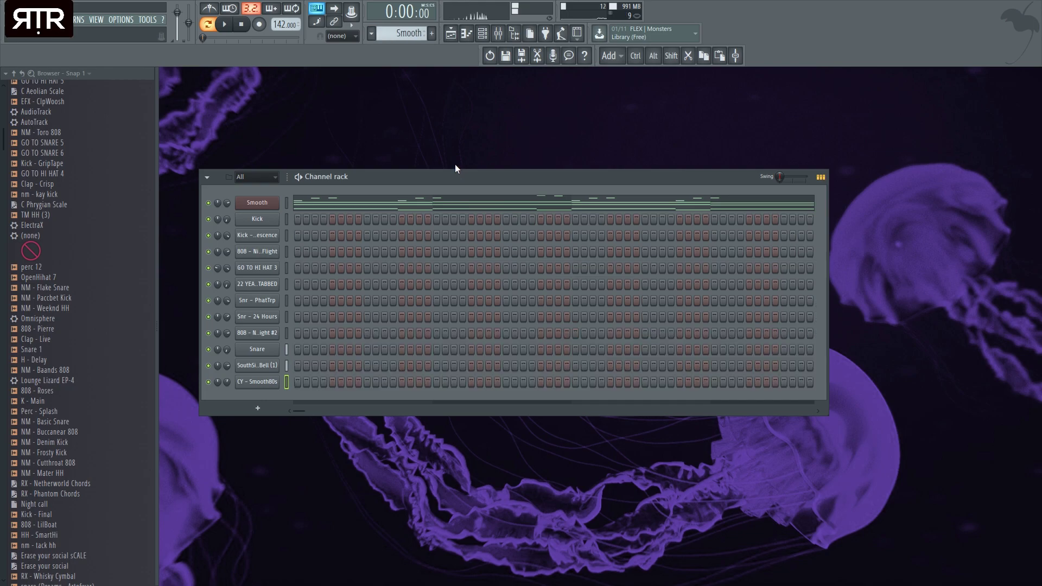
key(F5)
key(F7)
key(F5)
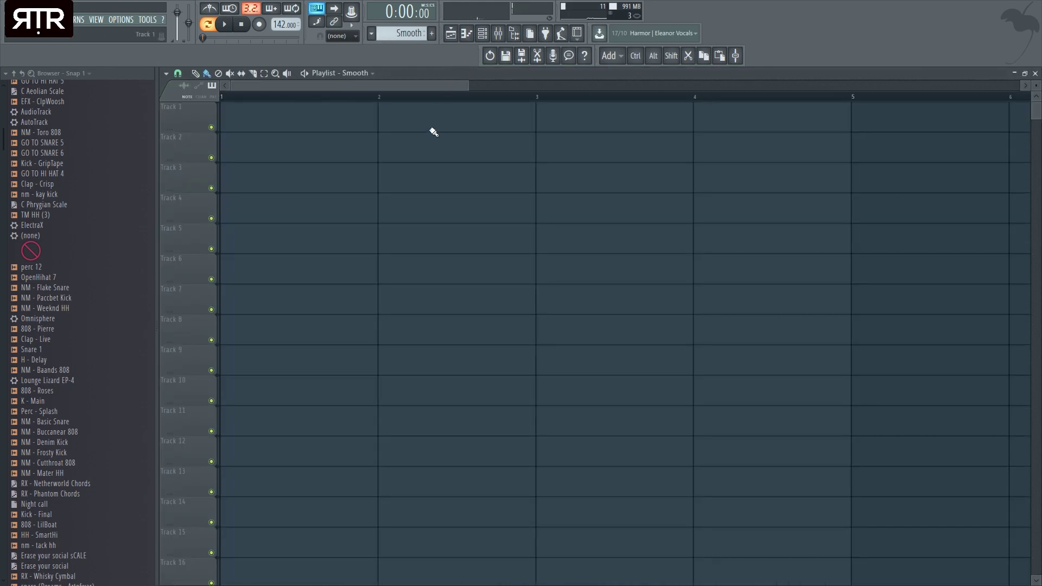
Place the Smooth pattern on Track 1 of the playlist, starting at bar 1.
scroll(442, 110, down, 2)
click(317, 120)
scroll(316, 121, down, 2)
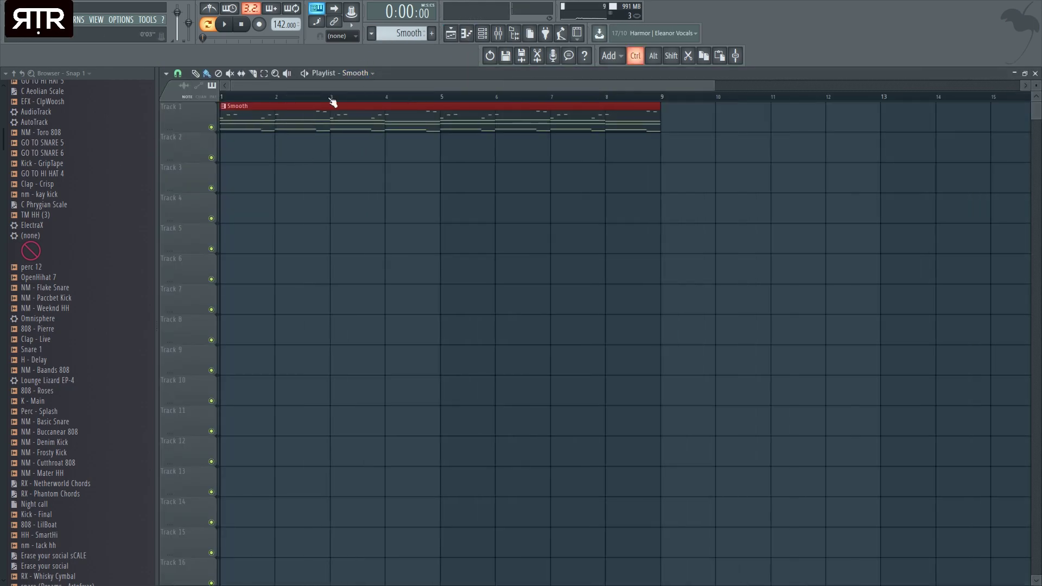
Place the Kick - Luminescence, GO TO HI HAT 3, Snr - PhatTrp and Snr - 24 Hours patterns at bar 1 on Tracks 2 to 5.
click(275, 161)
scroll(326, 92, down, 2)
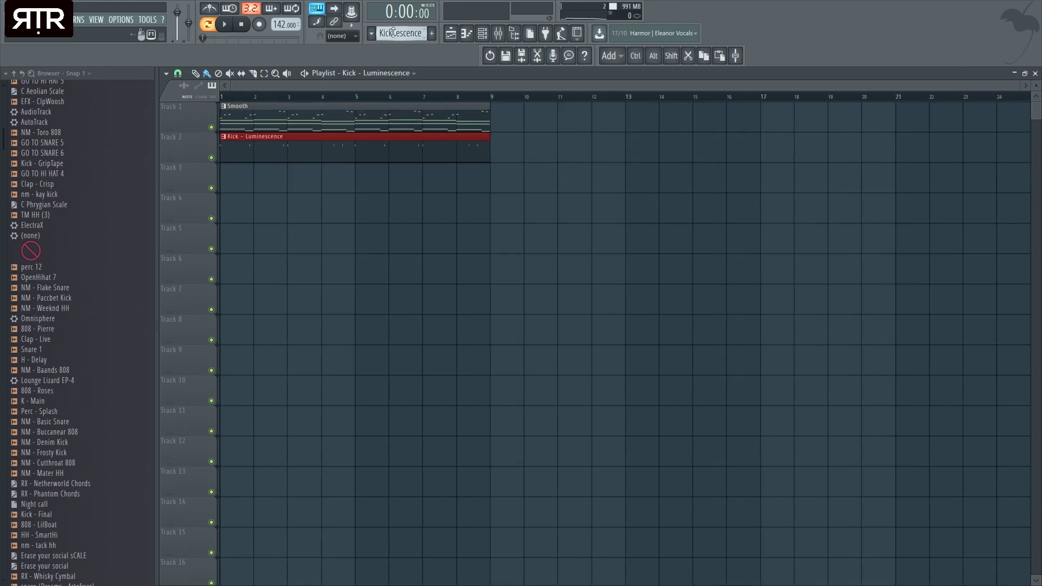
scroll(421, 37, down, 1)
drag(276, 185, 246, 175)
scroll(401, 36, down, 1)
drag(304, 213, 275, 206)
scroll(402, 33, down, 1)
click(245, 231)
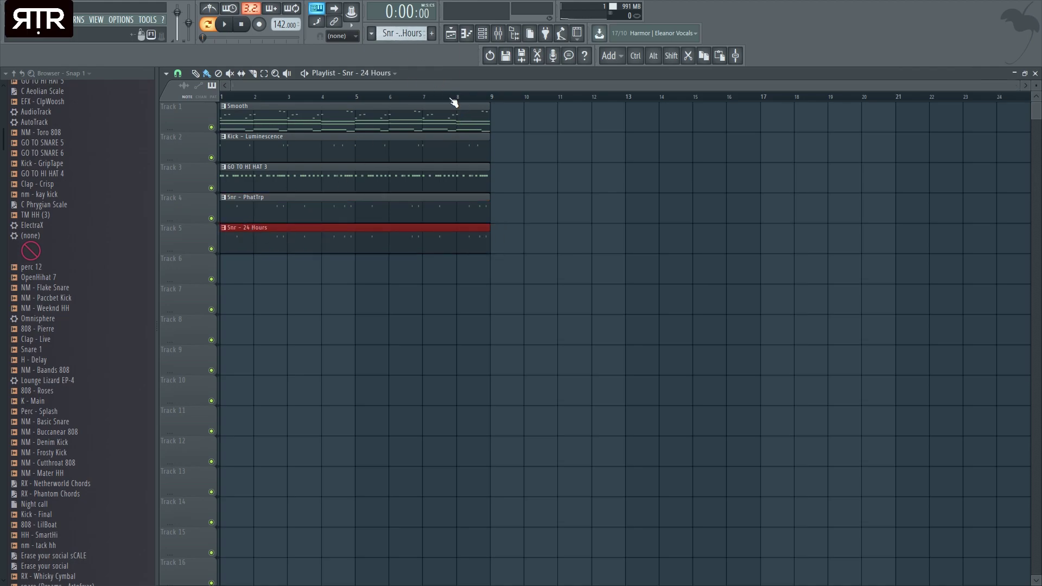
Place 808 - Night Flight #2 on Track 6, SouthSide Church Bell (1) at bars 1 and 5 of Track 7, and CY - Smooth80s on Track 8.
scroll(401, 34, down, 1)
click(271, 268)
drag(271, 268, 239, 266)
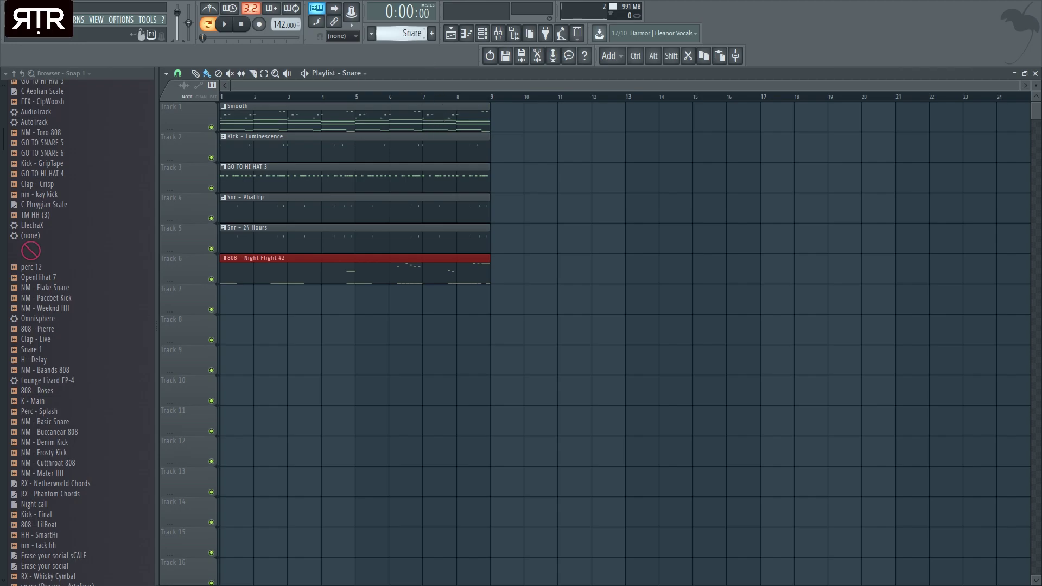
scroll(402, 34, down, 1)
drag(290, 296, 239, 298)
right_click(304, 297)
drag(327, 297, 361, 298)
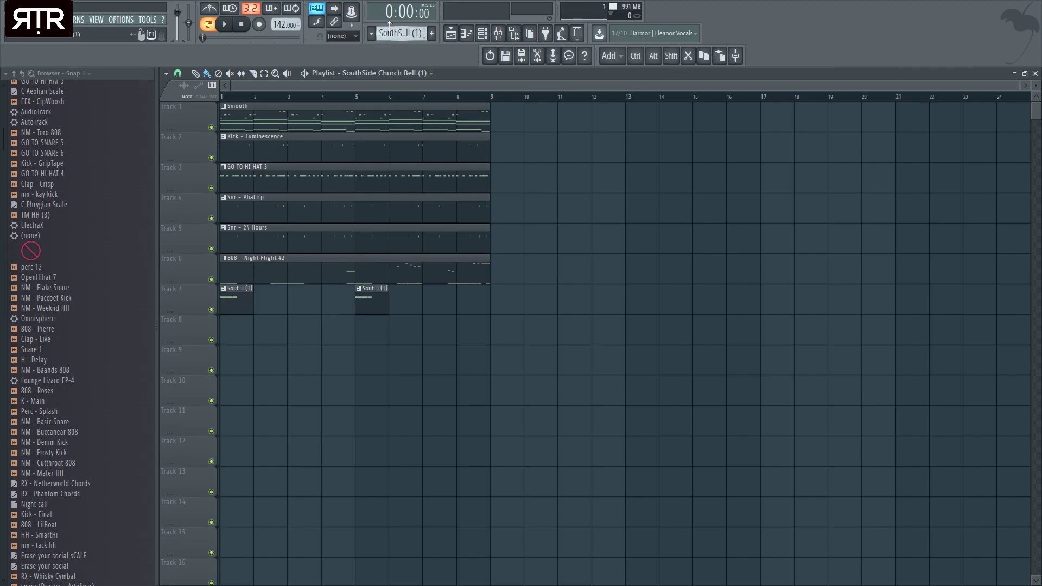
click(244, 328)
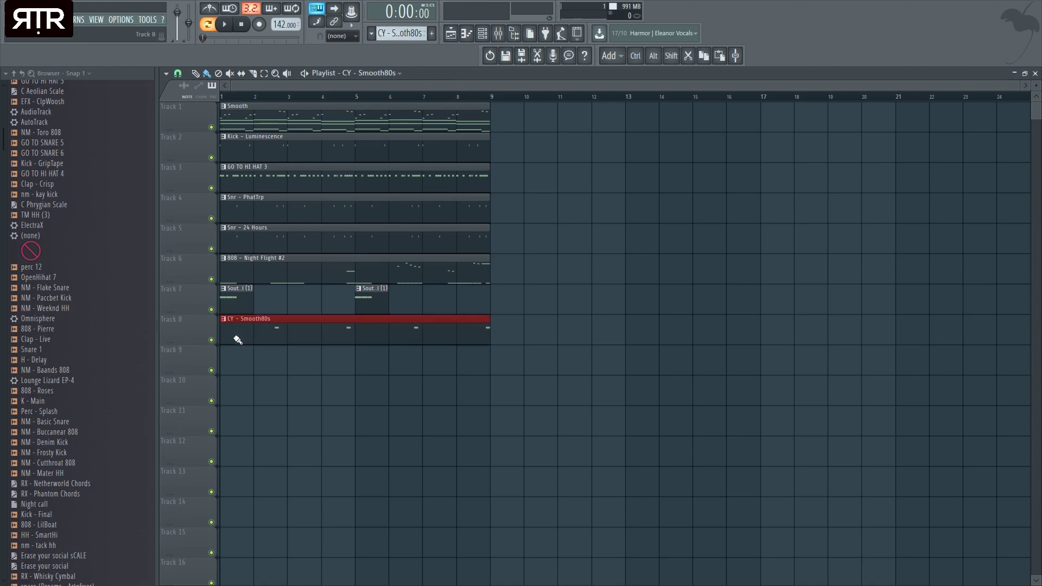
Duplicate the whole eight-bar arrangement so copies start at bars 9, 17 and 25.
key(ctrl+a)
drag(276, 327, 541, 319)
key(ctrl+a)
drag(240, 328, 772, 344)
Delete the drum, 808, bell and cymbal clips from bars 1 to 8 on Tracks 2 to 8, leaving only the Smooth melody.
right_click(293, 329)
right_click(285, 271)
right_click(278, 239)
right_click(274, 214)
right_click(288, 187)
right_click(244, 301)
right_click(358, 297)
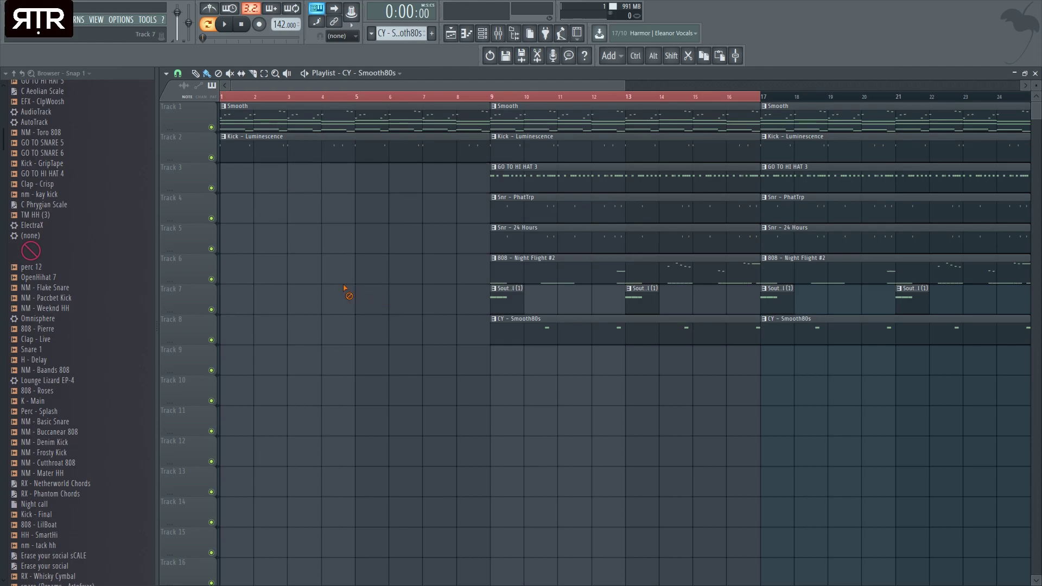
right_click(339, 155)
Open the OBBO (VOX) folder inside OBBO PACK in the sample browser.
scroll(320, 208, down, 2)
click(21, 74)
click(30, 258)
scroll(70, 327, down, 9)
scroll(61, 316, up, 10)
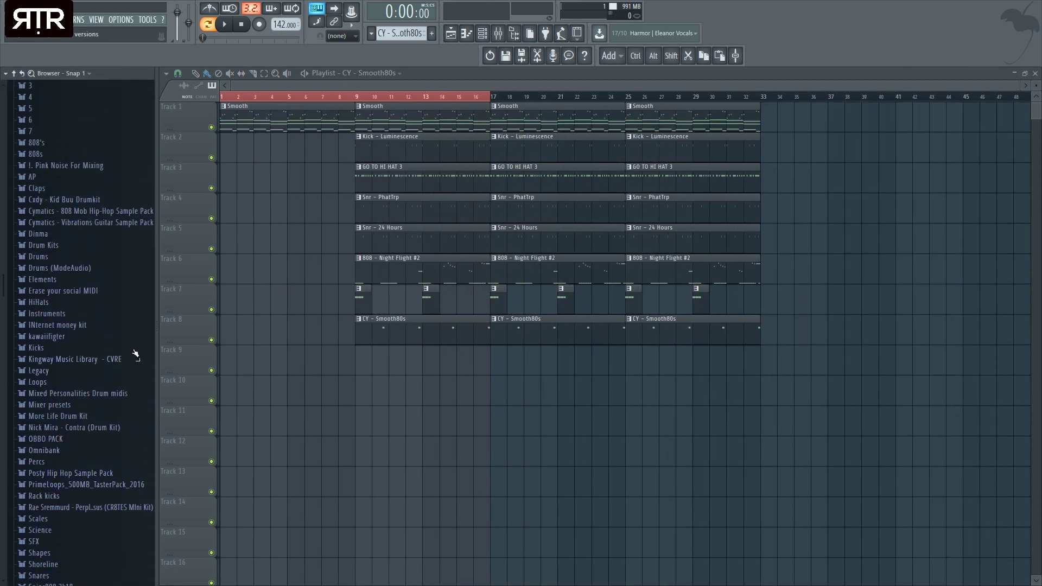
scroll(65, 320, down, 12)
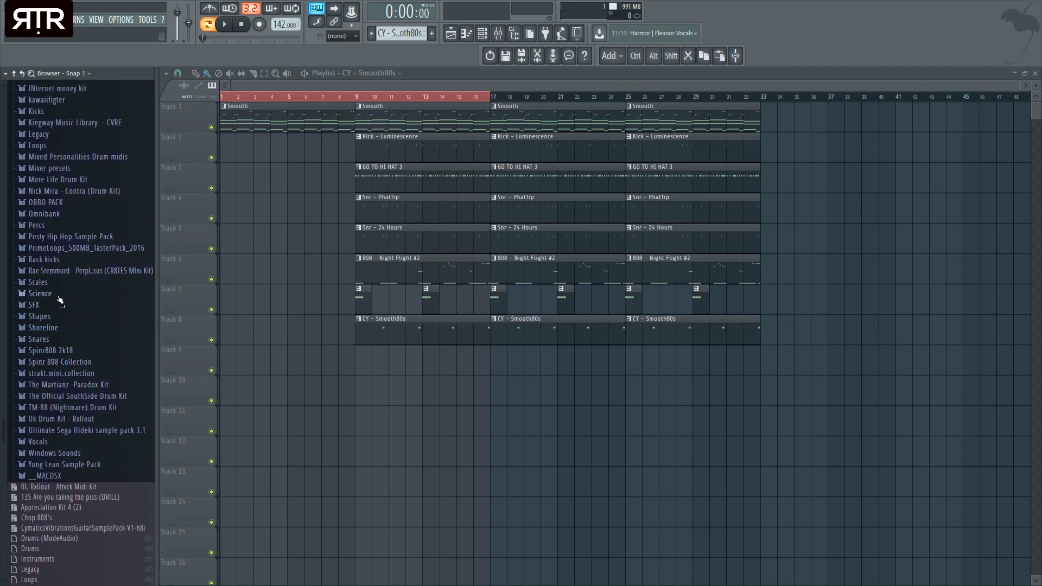
scroll(65, 268, up, 4)
click(64, 315)
click(64, 315)
click(63, 326)
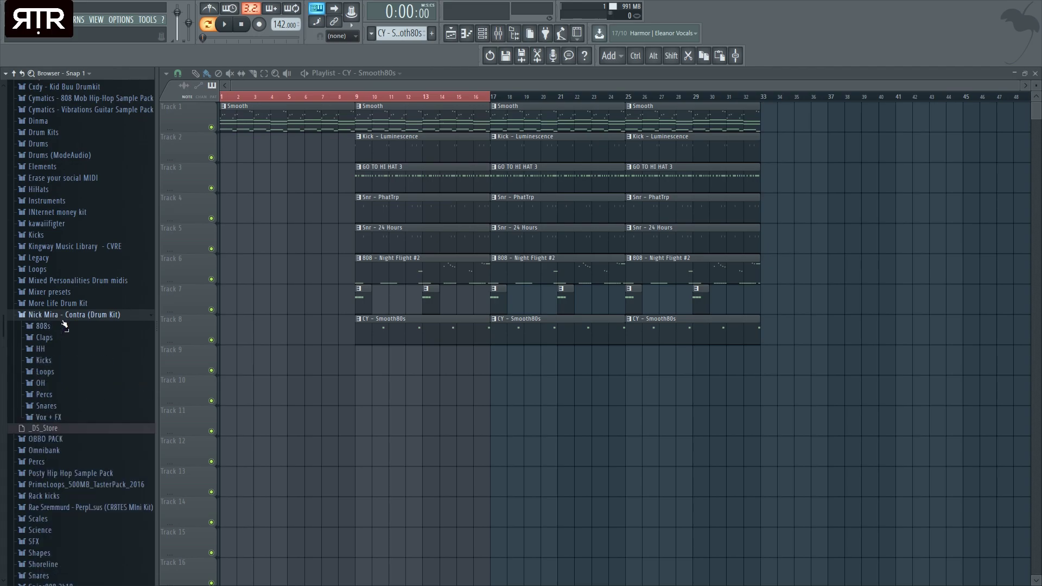
scroll(83, 339, down, 4)
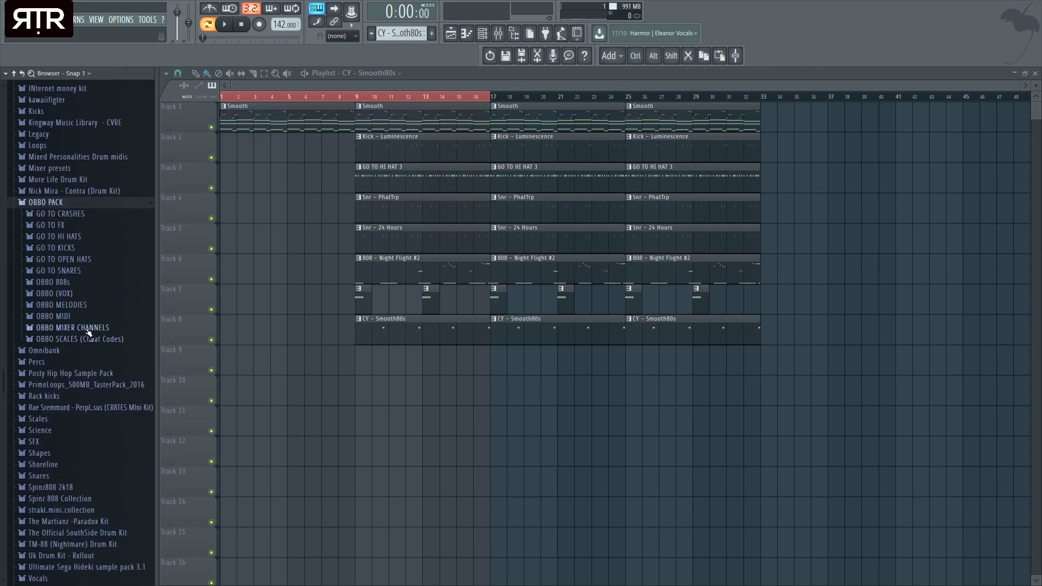
click(89, 294)
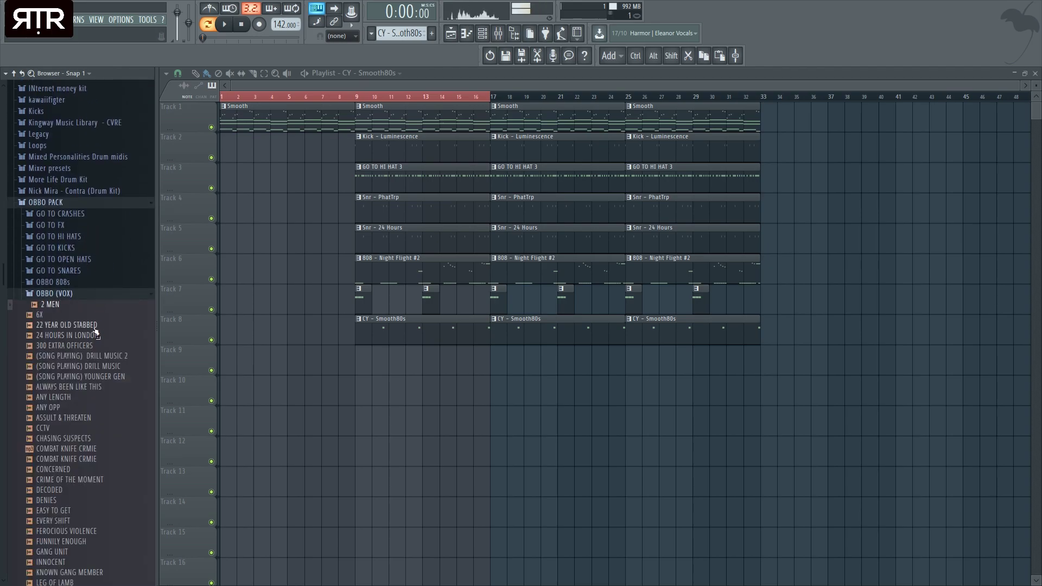
Place the 22 YEAR OLD STABBED vocal sample at bar 1 of Track 9 and look over its channel settings.
click(102, 325)
drag(103, 325, 317, 354)
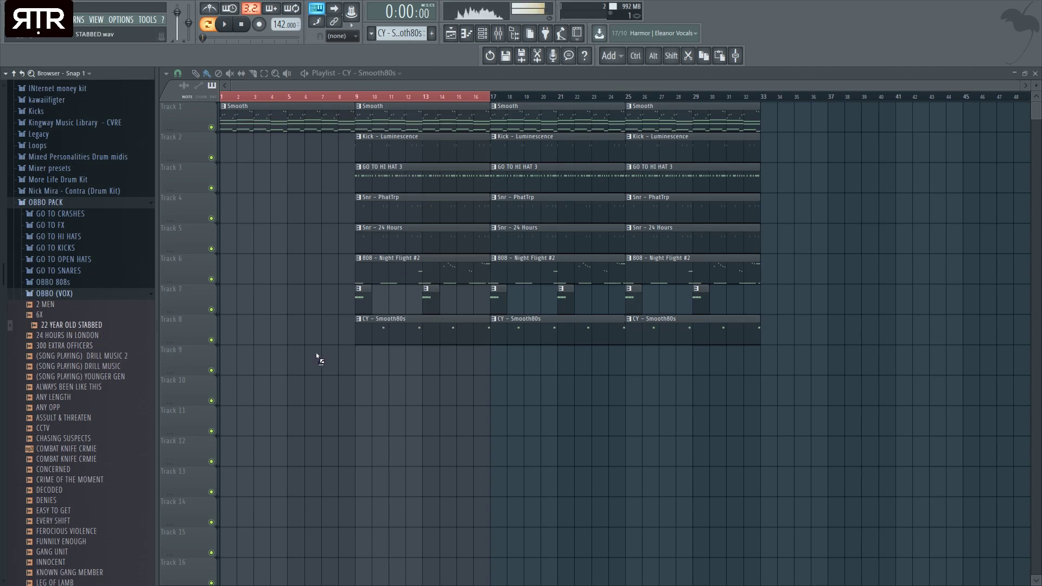
double_click(242, 362)
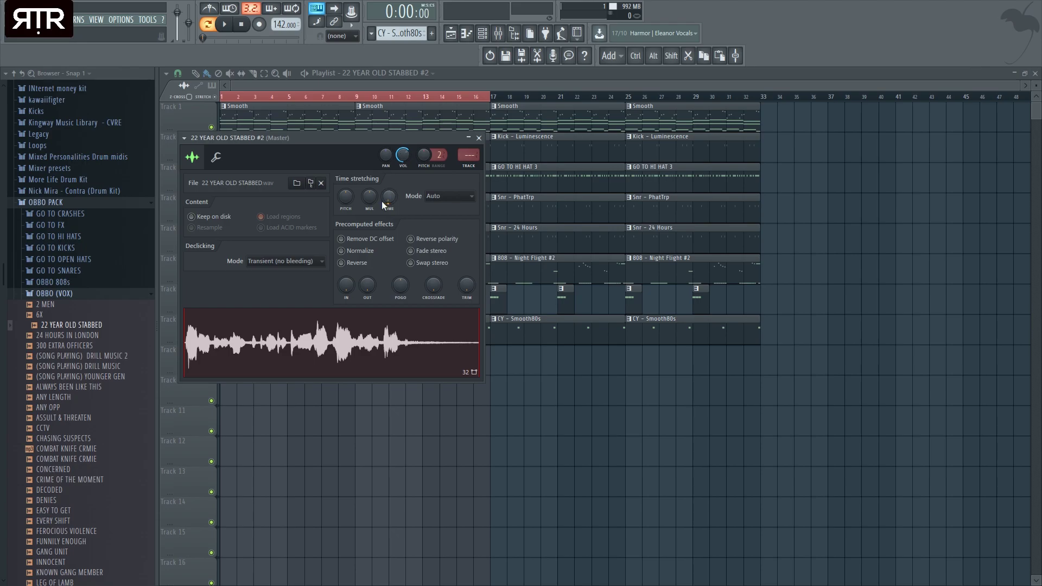
key(space)
key(ctrl+z)
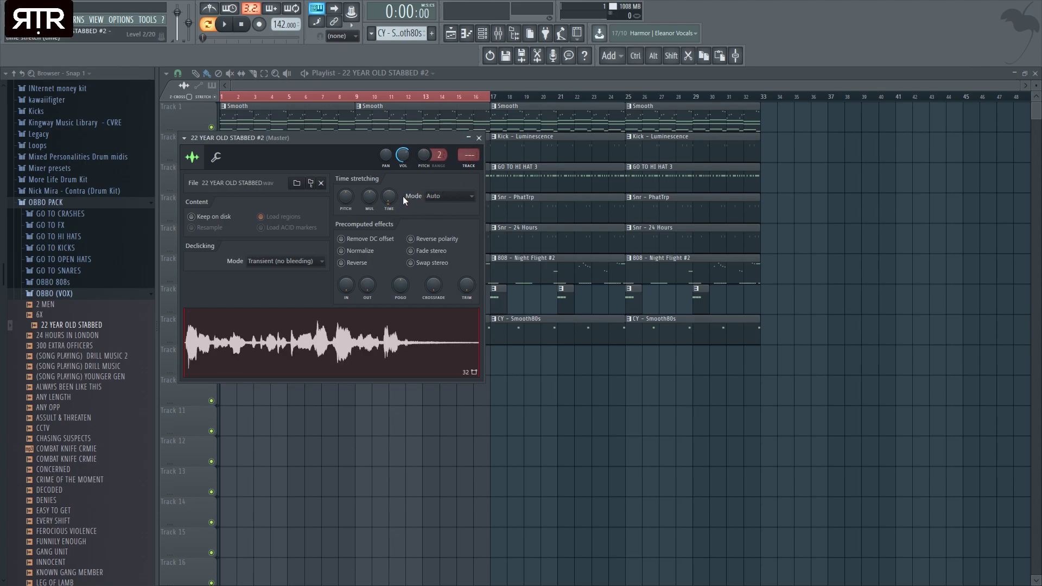
click(478, 138)
Switch playback to song mode and play the arrangement with the vocal.
click(208, 24)
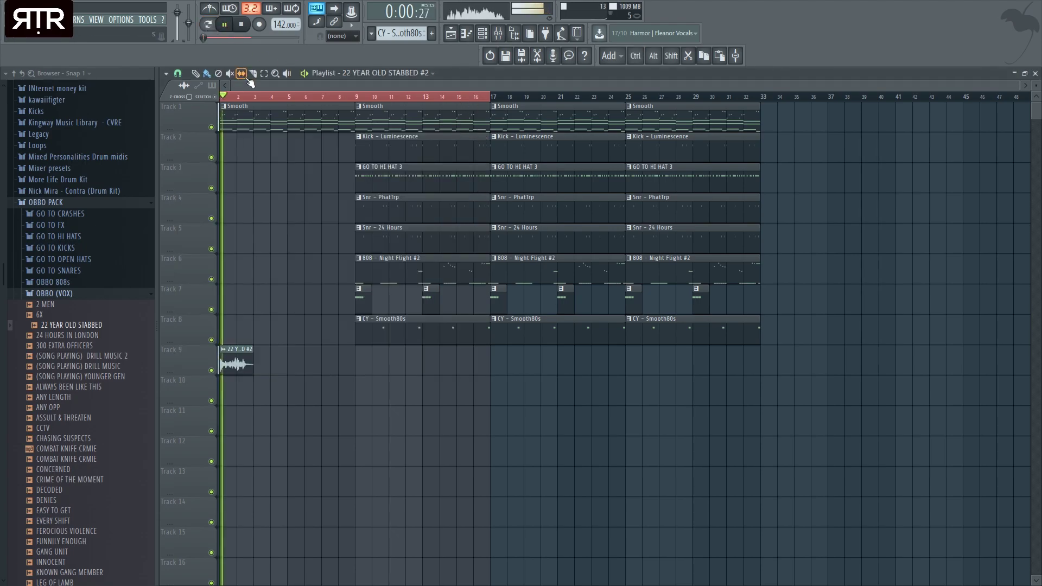
double_click(235, 360)
click(479, 138)
Route the vocal to mixer track 6, load Fruity delay 2 in its first effect slot and close the mixer.
double_click(238, 359)
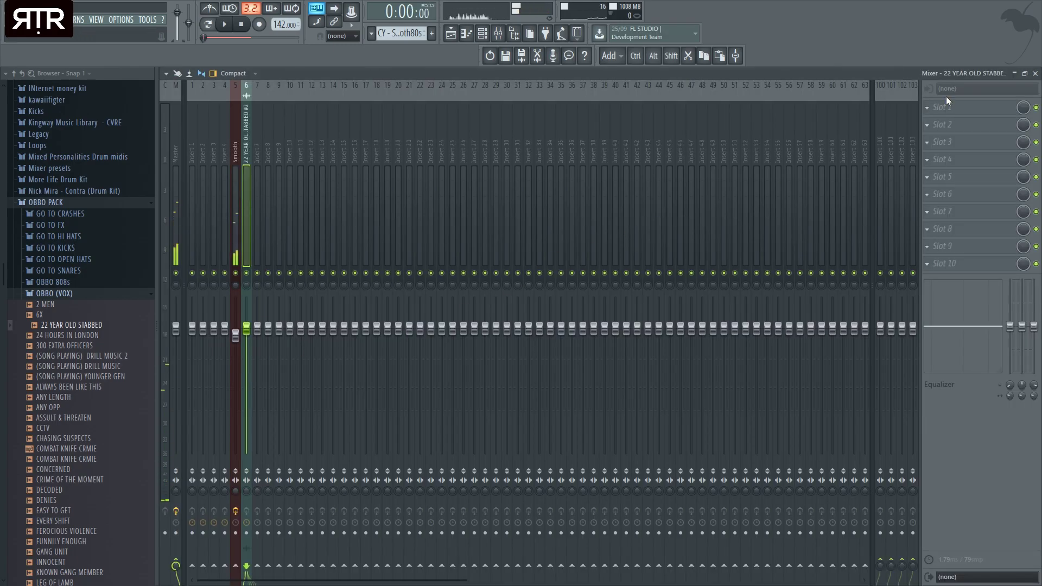
key(space)
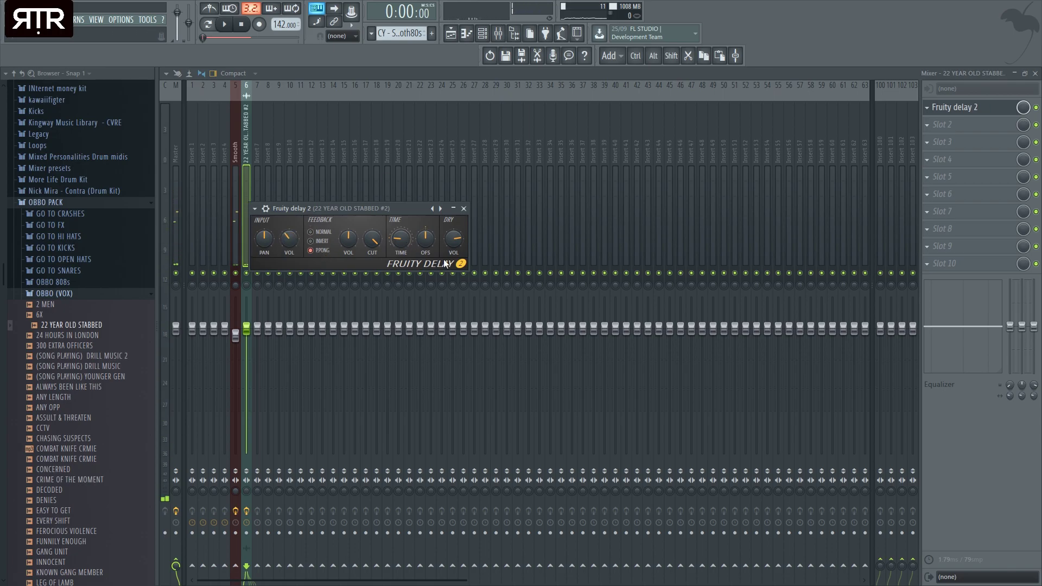
click(1035, 74)
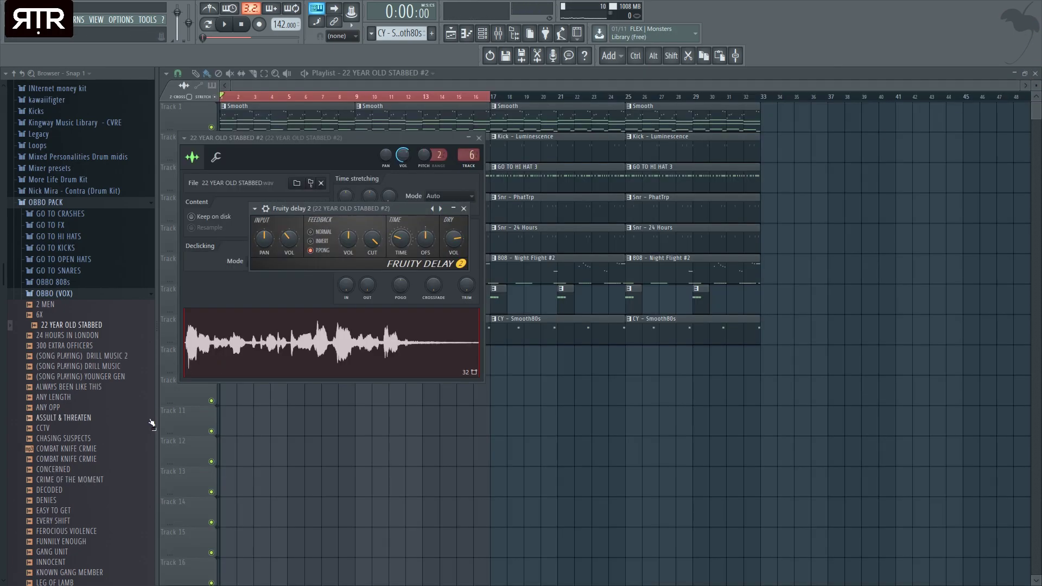
Audition the COMBAT KNIFE CRMIE sample and copy the 22 YEAR OLD STABBED clip to bar 9 of Track 9.
click(163, 400)
click(106, 460)
key(space)
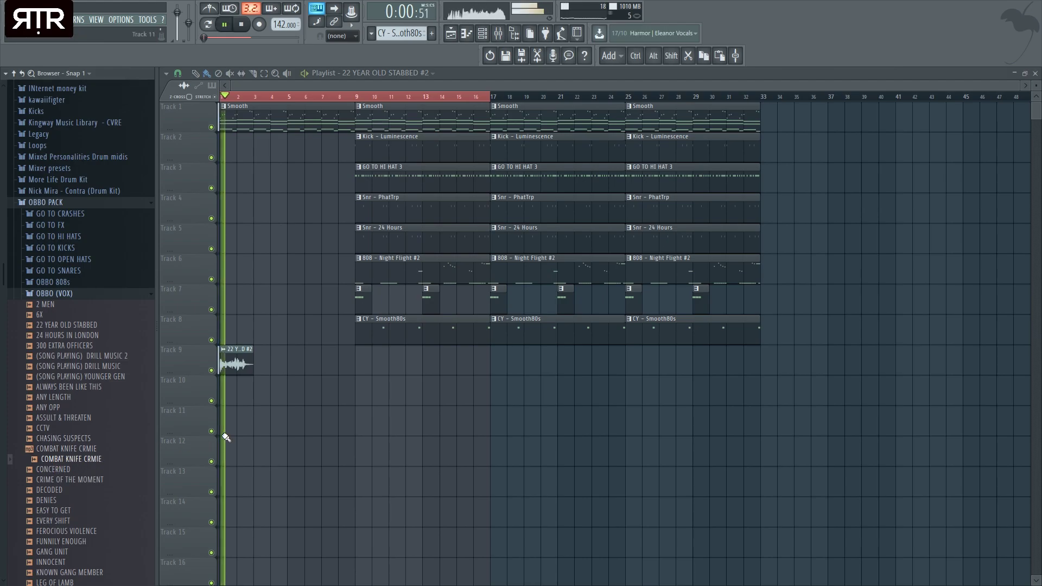
drag(238, 367, 373, 366)
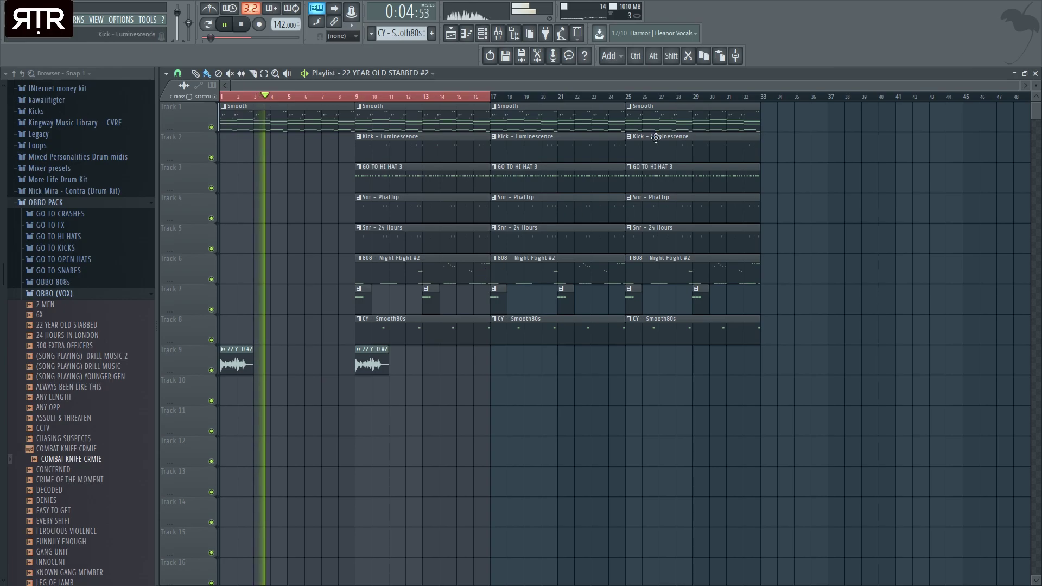
Add a GO TO HI HAT 3 clip over bars 5 to 8 of Track 3, make it a unique pattern and open its notes.
key(ctrl+a)
key(space)
click(316, 178)
click(316, 179)
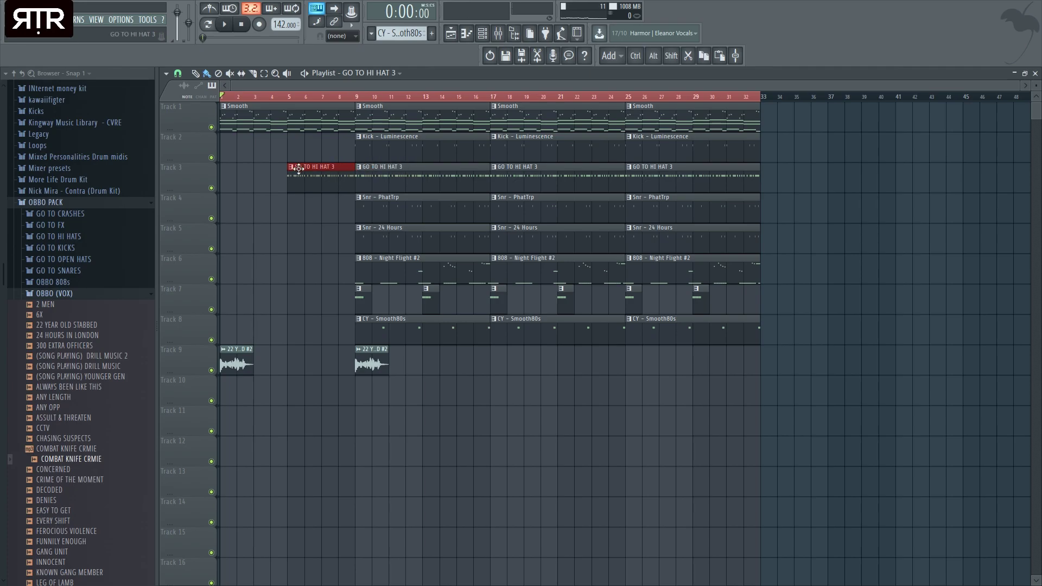
double_click(309, 177)
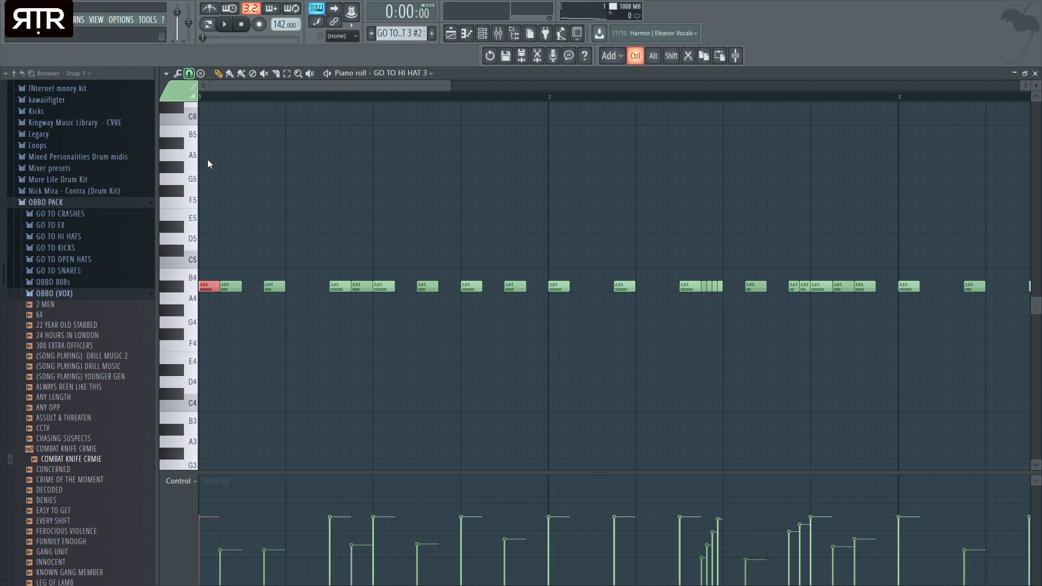
Chop the first note of the GO TO HI HAT 3 #2 pattern and return to the playlist.
ctrl+click(257, 253)
drag(219, 275, 200, 315)
key(y)
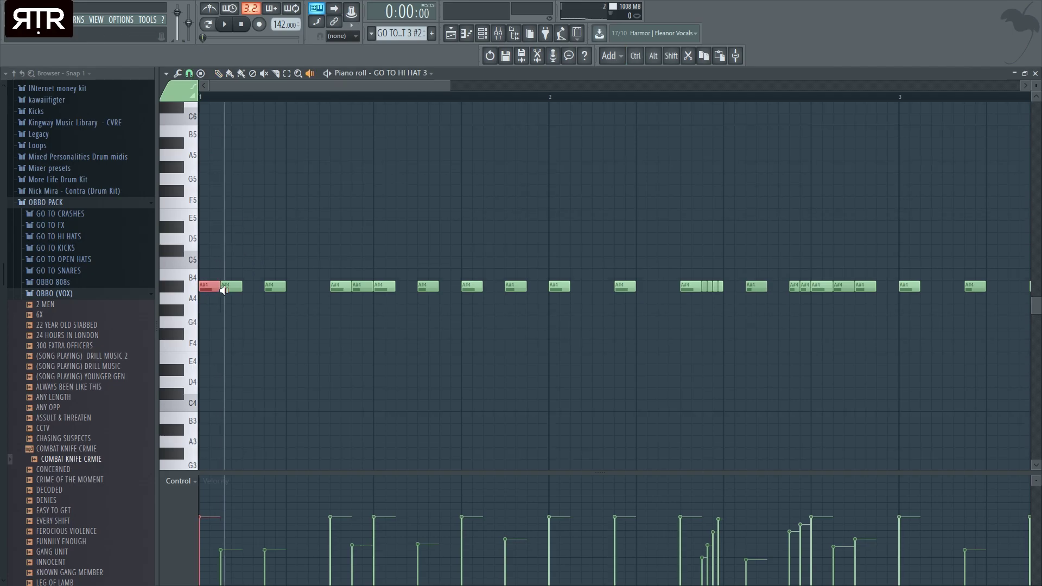
key(ctrl+u)
key(space)
click(451, 34)
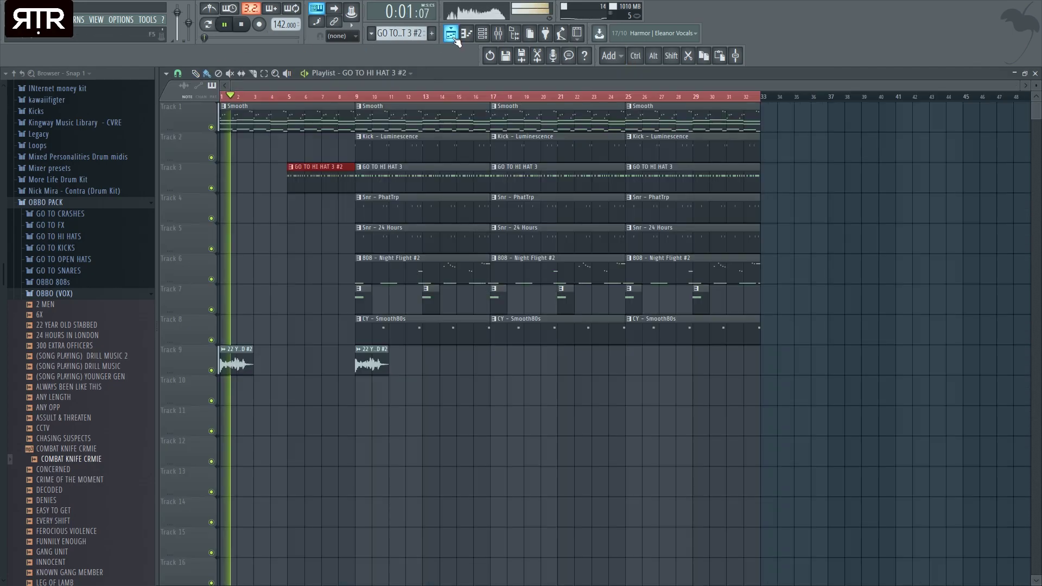
Turn the 22 YEAR OLD STABBED vocal's channel volume down slightly and set the playback position to bar 5.
double_click(242, 363)
drag(402, 155, 402, 159)
right_click(422, 439)
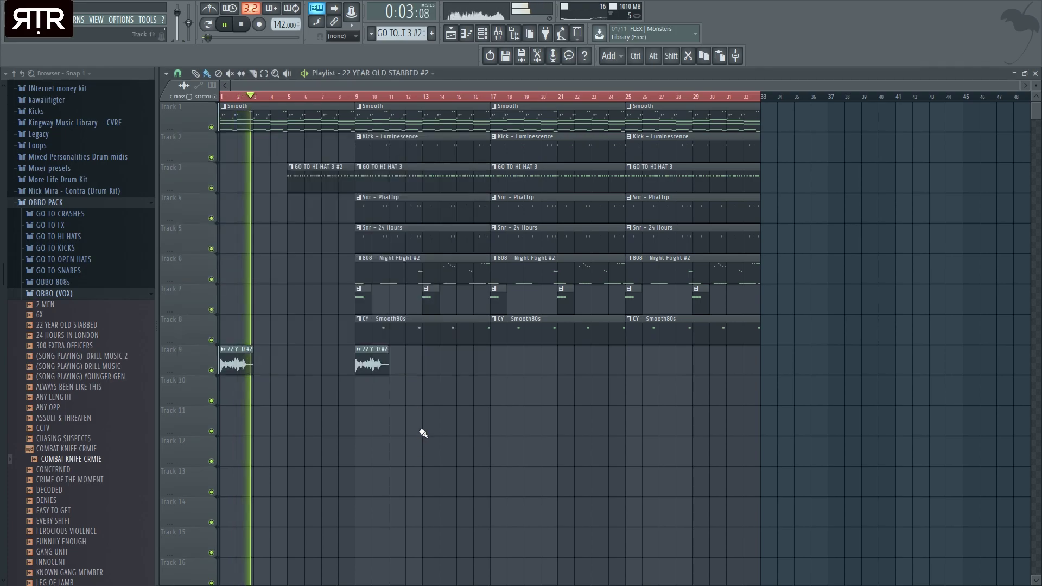
click(291, 98)
key(space)
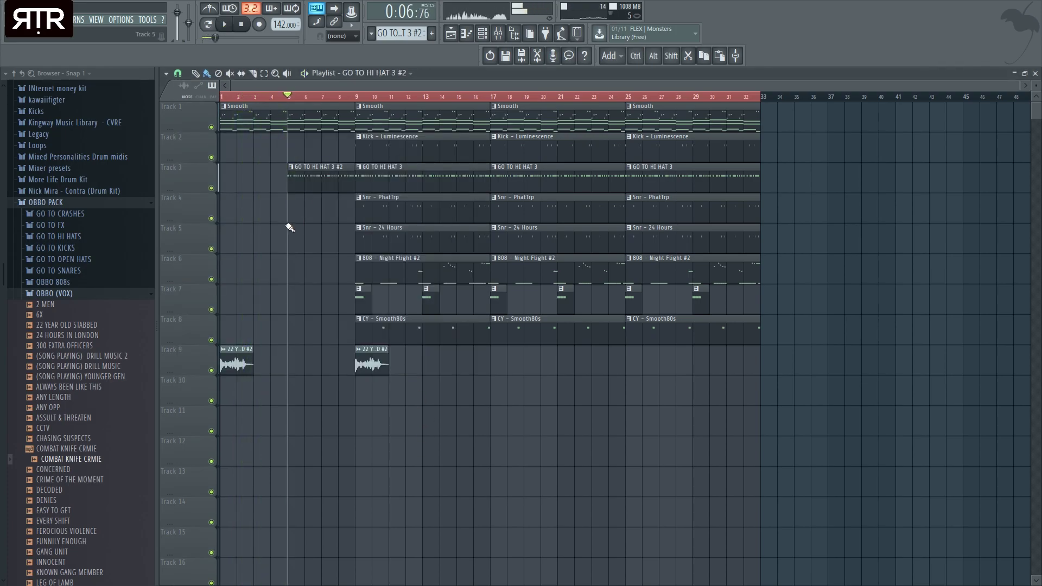
Play the arrangement from bar 5 and open the GO TO HI HAT 3 #2 pattern in the piano roll.
key(space)
scroll(259, 235, up, 3)
key(space)
double_click(340, 180)
click(219, 74)
key(space)
key(space)
key(space)
Try chopping the hi-hat note just before beat 3 of bar 1.
ctrl+click(405, 292)
key(ctrl+u)
key(ctrl+z)
key(space)
key(space)
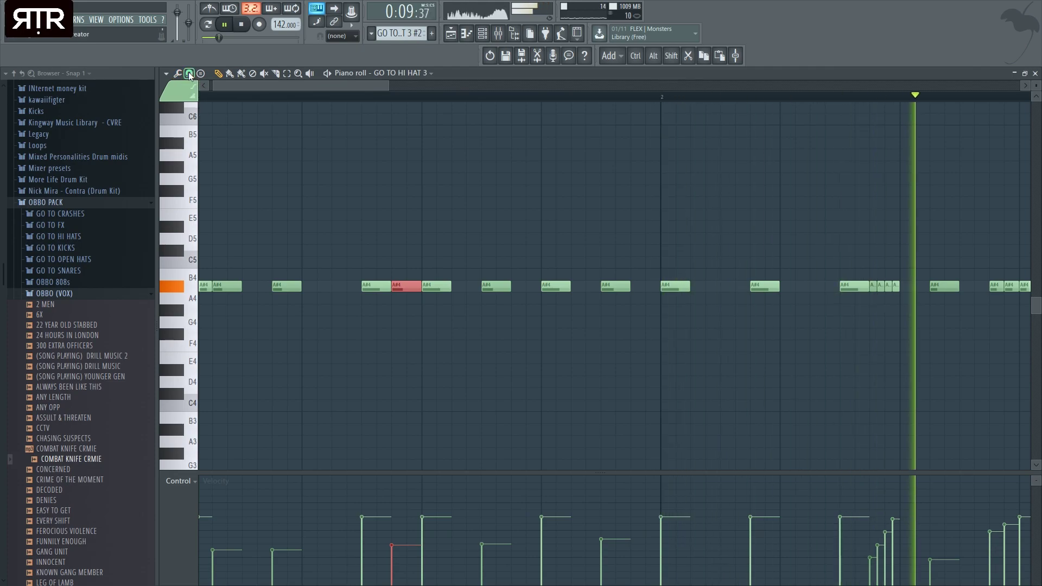
Chop the last hi-hat notes of bars 2 and 3 and the first note of bar 4, and close the piano roll.
scroll(461, 320, down, 2)
key(space)
ctrl+click(466, 291)
key(ctrl+u)
ctrl+click(762, 291)
key(ctrl+u)
scroll(798, 380, down, 2)
scroll(796, 379, down, 1)
ctrl+click(812, 289)
key(ctrl+u)
scroll(818, 426, down, 1)
scroll(787, 402, down, 1)
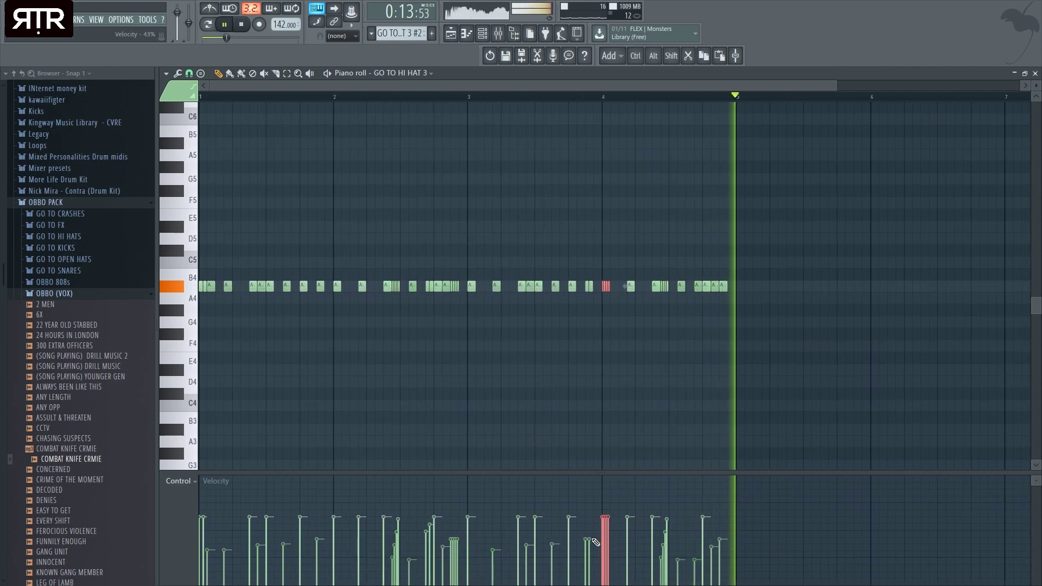
scroll(978, 219, down, 1)
key(space)
click(1034, 74)
Delete the vocal clip at bar 9 of Track 9 and play the arrangement.
key(F6)
scroll(513, 375, down, 2)
right_click(429, 367)
key(space)
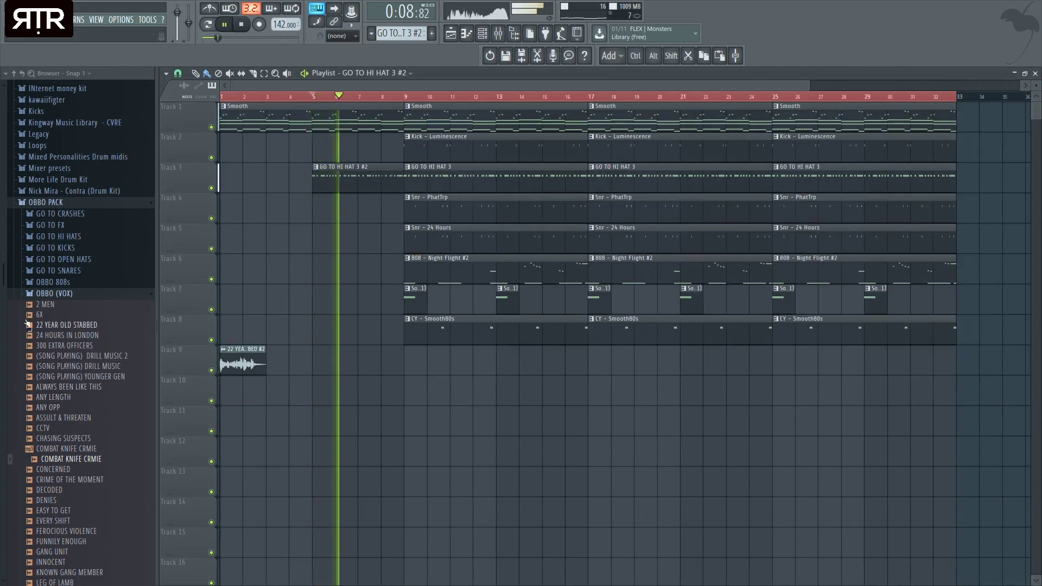
Close the OBBO (VOX) folder, open GO TO FX and audition its effects, including THE OBBO SIREN and GO TO RISER.
click(48, 293)
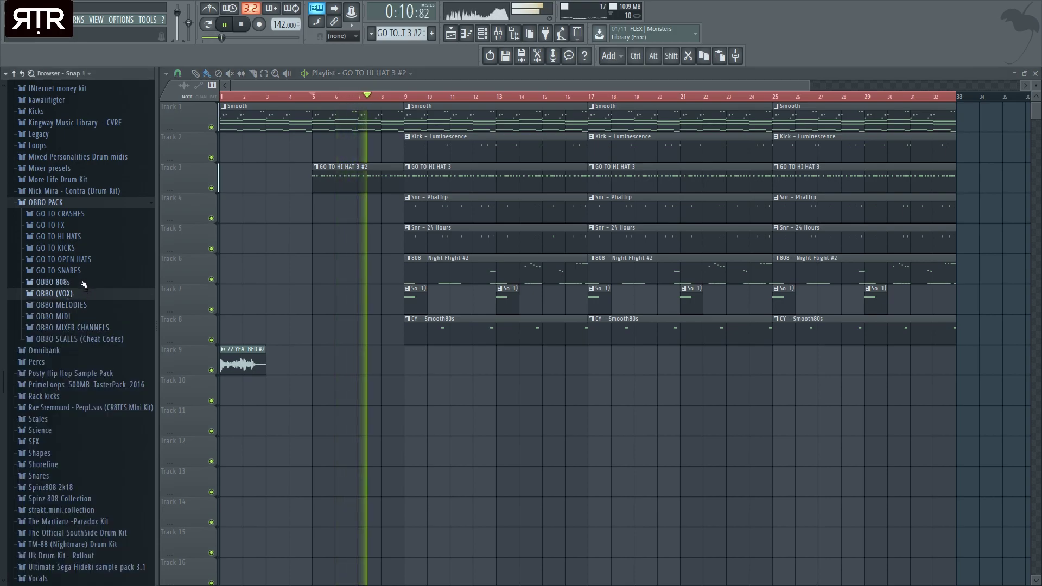
click(78, 228)
key(space)
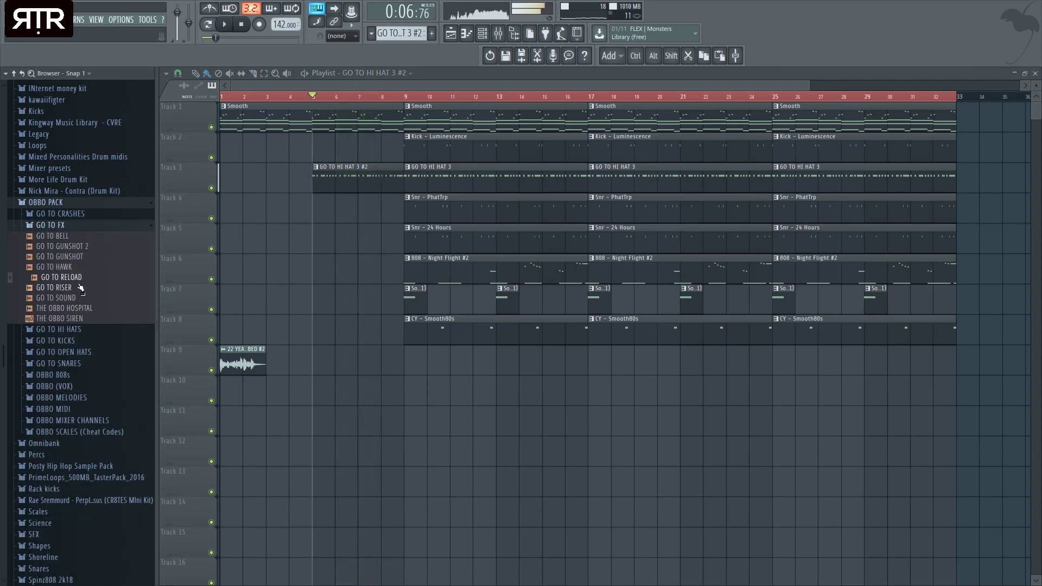
click(89, 318)
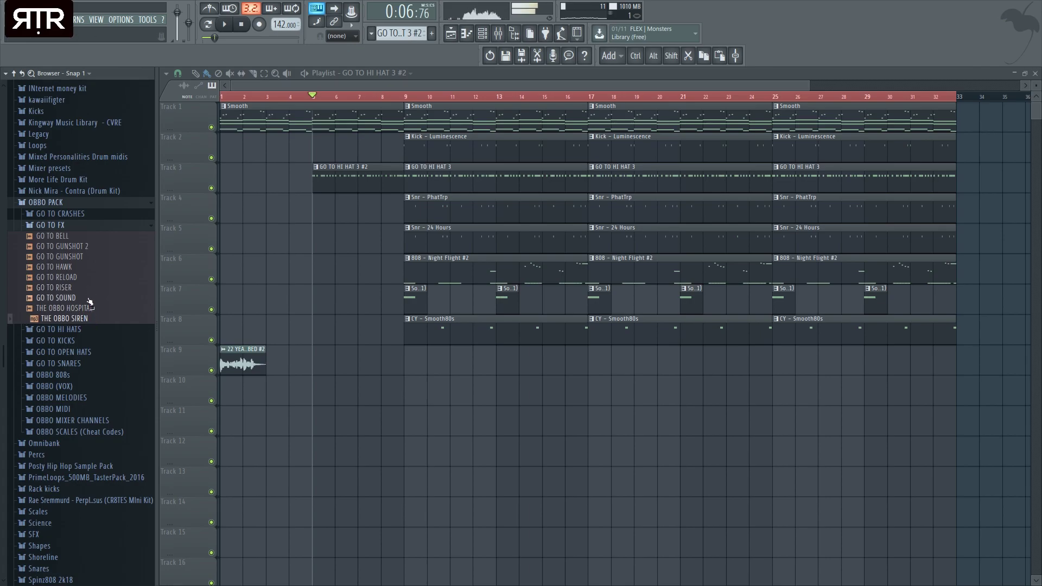
click(87, 287)
Place GO TO RISER on Track 10 so it ends at bar 9, and copy the clip so the copy ends at bar 21.
drag(81, 279, 383, 385)
scroll(383, 384, up, 2)
ctrl+click(382, 385)
scroll(399, 402, up, 2)
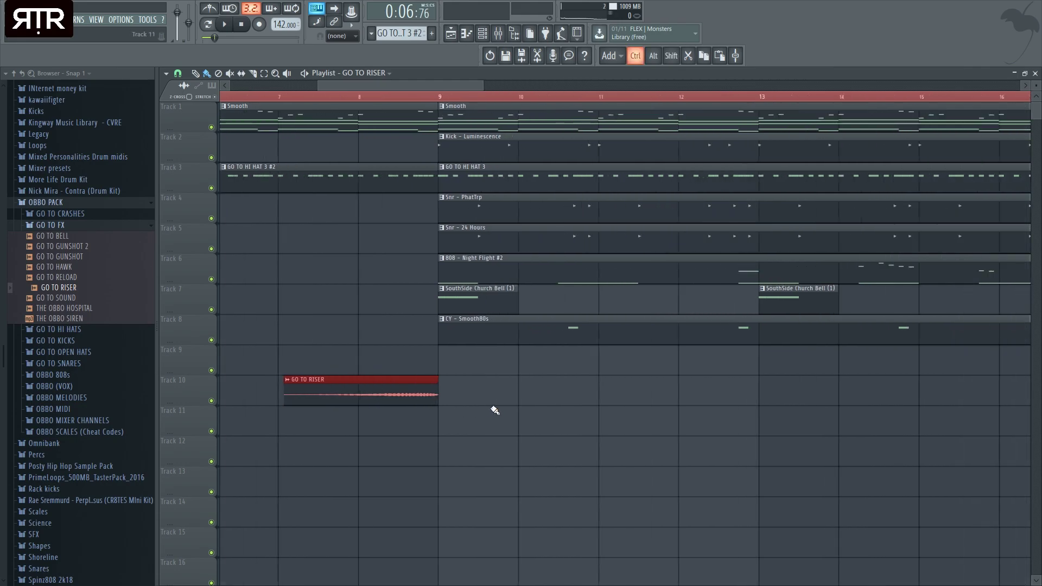
scroll(470, 404, up, 4)
ctrl+click(363, 381)
ctrl+right_click(365, 382)
key(space)
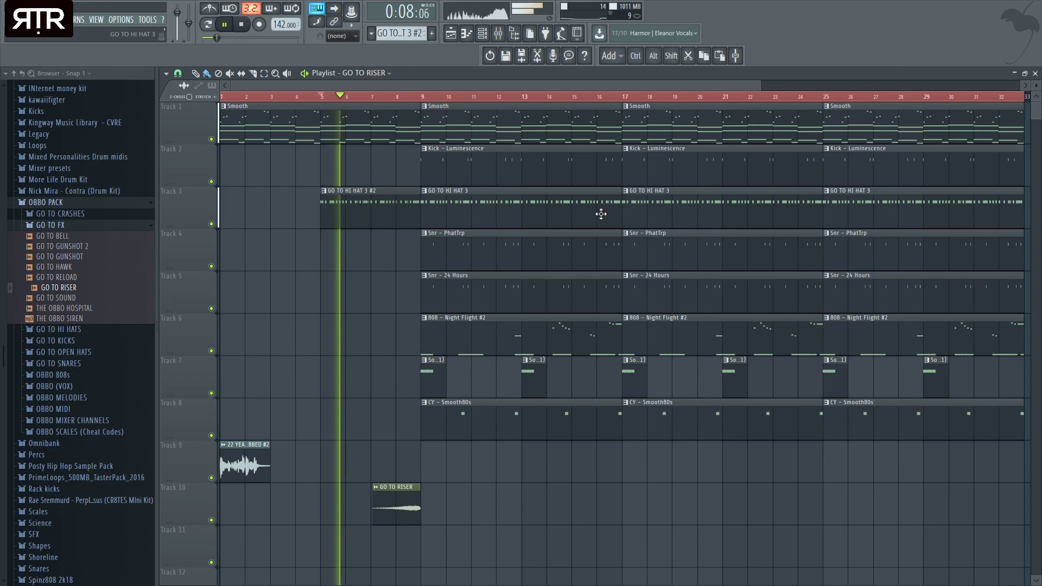
drag(395, 488, 697, 477)
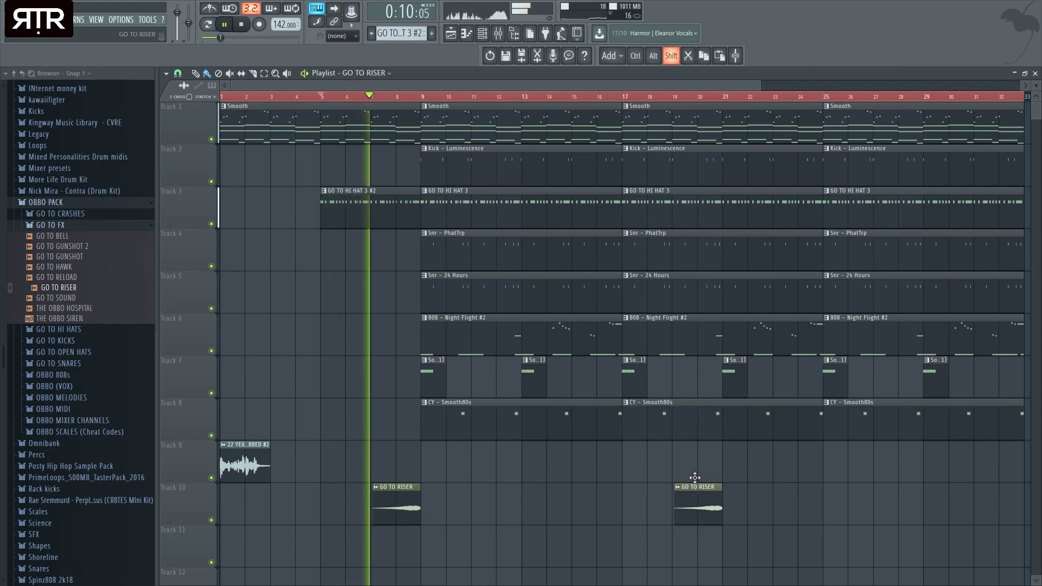
Open the GO TO RISER clip's sampler settings, close them, and close the playlist to return to the channel rack.
double_click(396, 500)
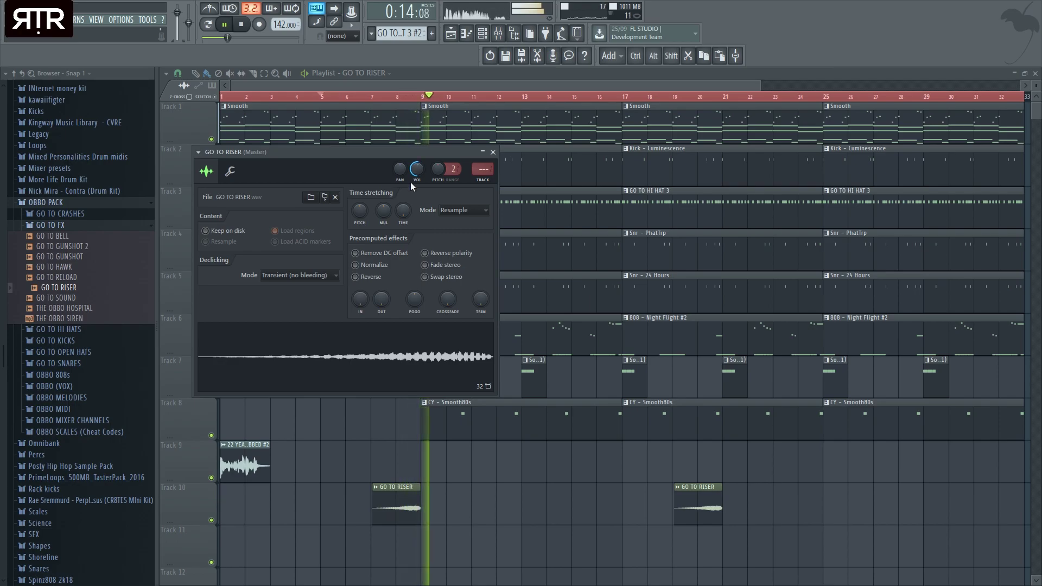
key(Escape)
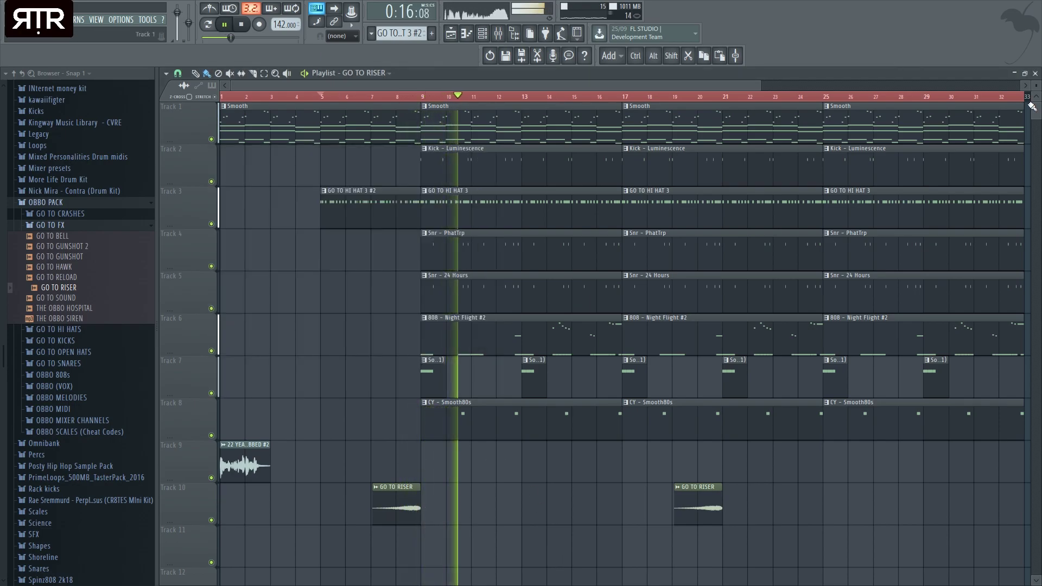
click(1036, 73)
click(493, 152)
click(479, 138)
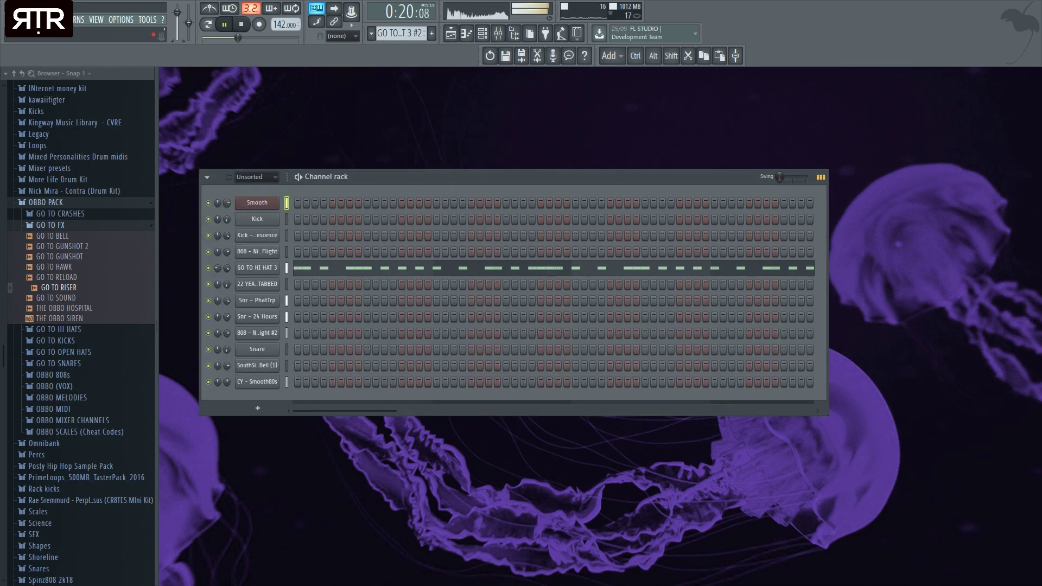
Switch to the Smooth pattern, stop playback and clone the pattern.
drag(421, 34, 447, 81)
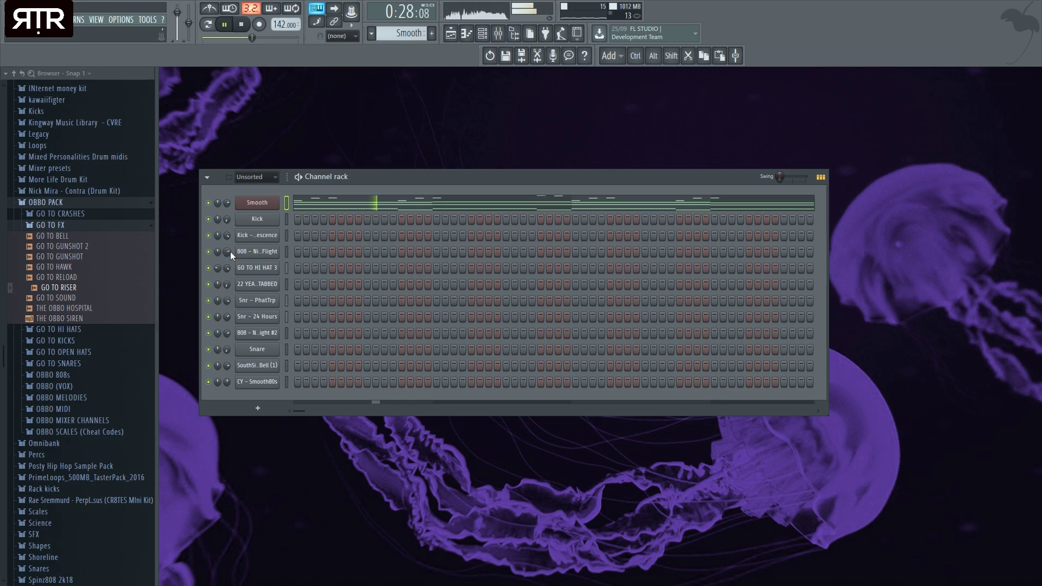
key(space)
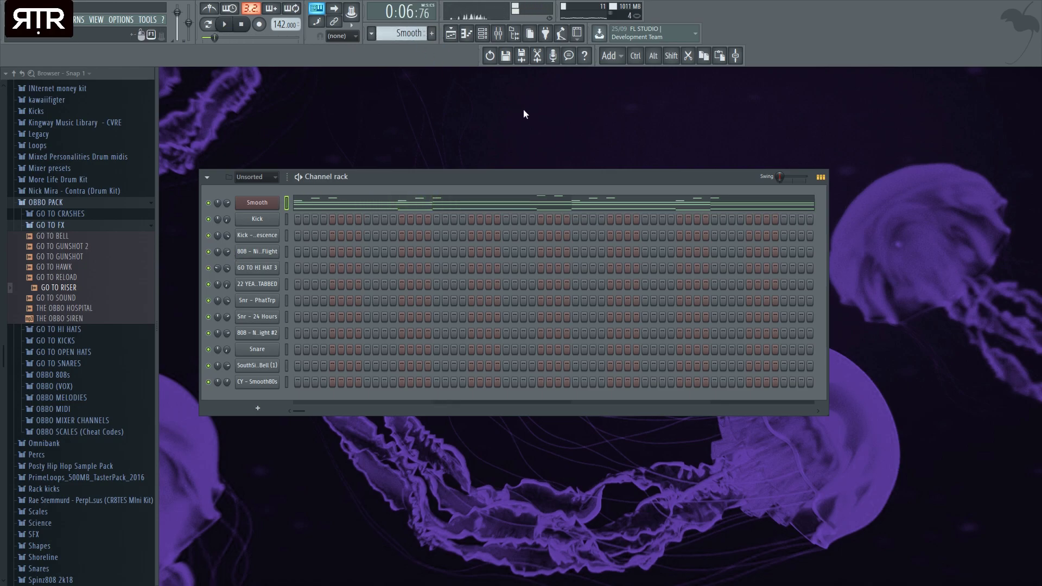
key(ctrl+shift+c)
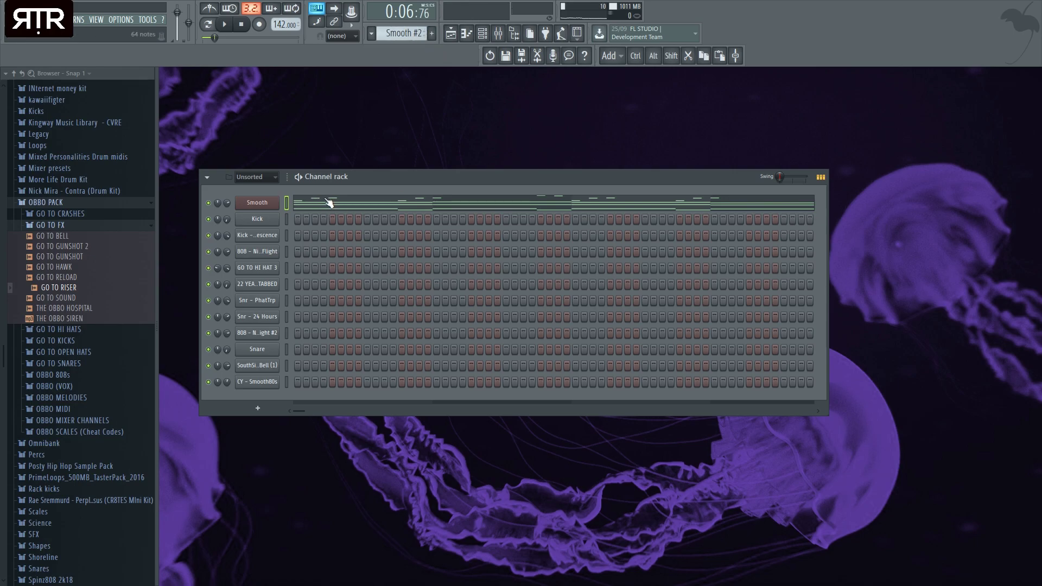
Transpose the cloned pattern's melody notes up an octave and play it in pattern mode.
click(370, 206)
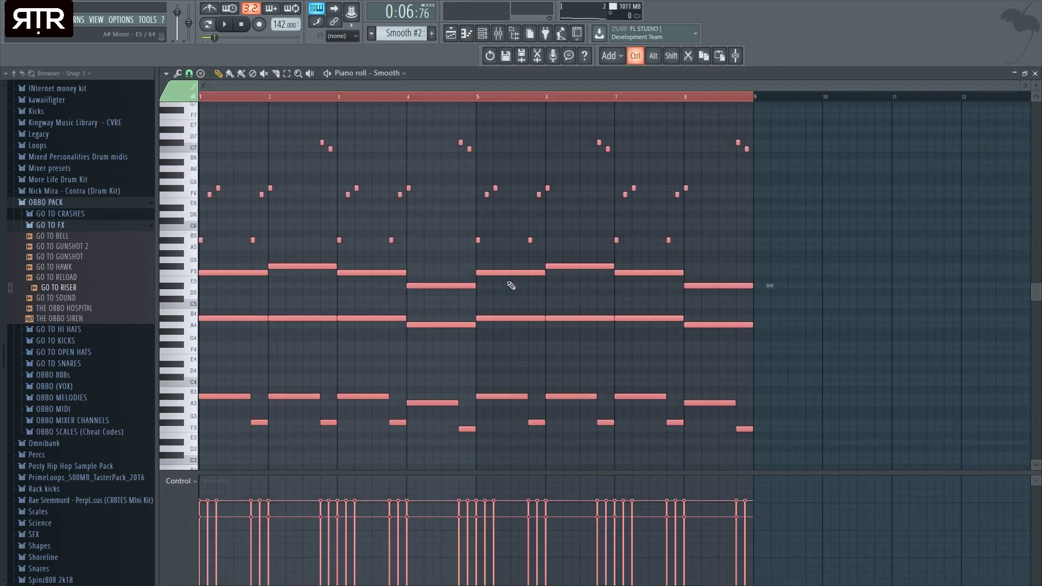
key(ctrl+Up)
click(1035, 74)
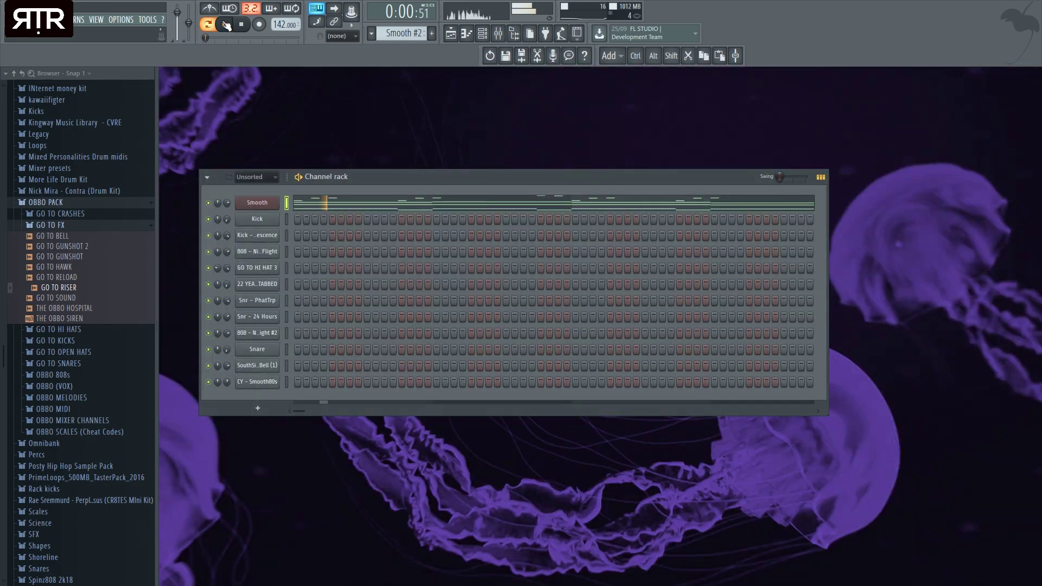
key(space)
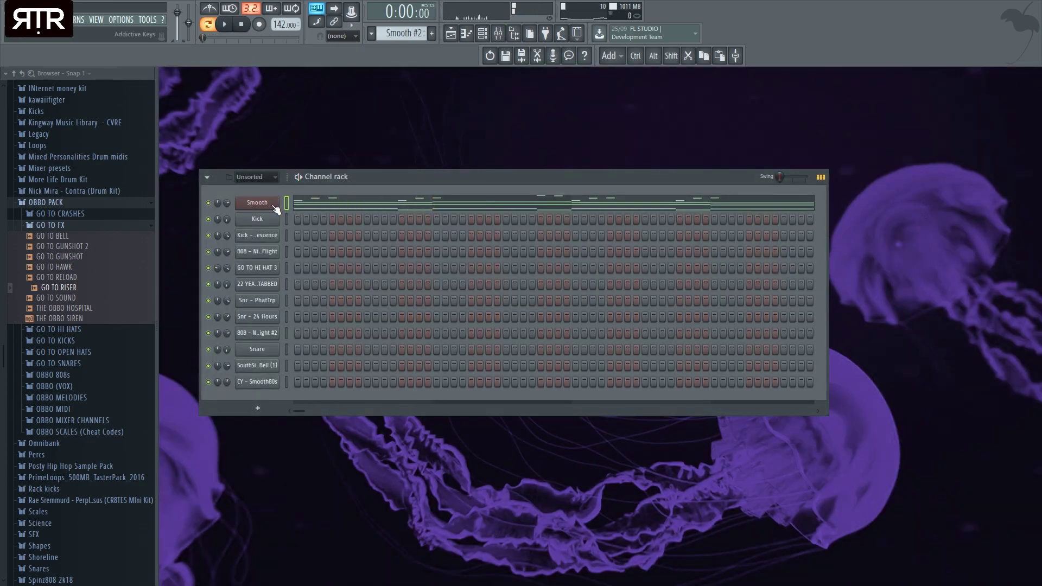
Clone the Smooth channel and move its melody notes onto the clone, clearing them from the original channel.
key(alt+c)
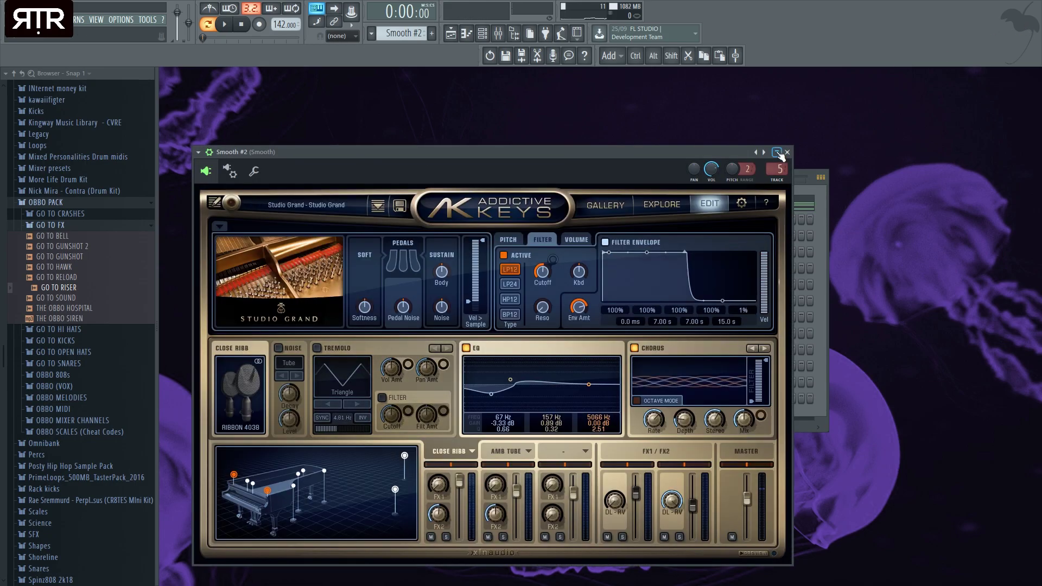
click(787, 152)
key(ctrl+c)
click(287, 217)
key(ctrl+v)
click(322, 204)
key(Delete)
click(1036, 74)
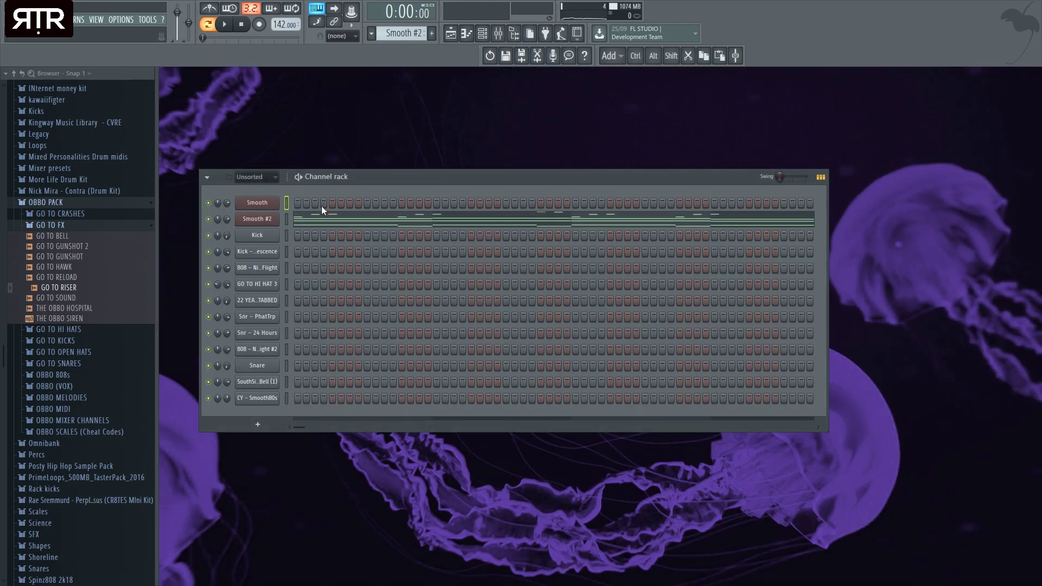
Open the cloned channel's notes, close them and play the melody.
click(329, 220)
click(1035, 74)
click(226, 25)
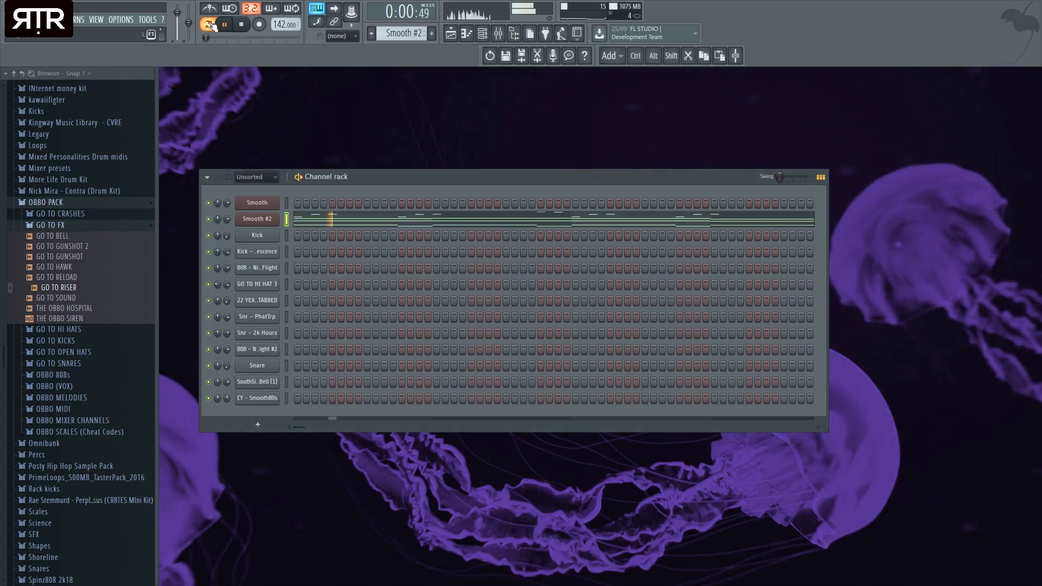
Route the Smooth #2 channel to mixer insert 7 and load Gross Beat in the insert's first slot.
click(257, 219)
key(space)
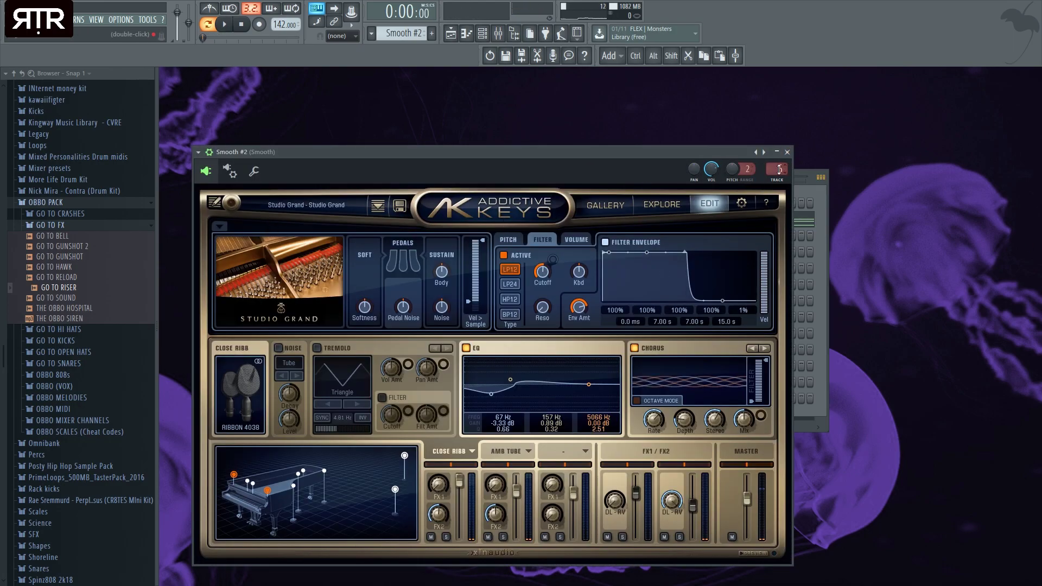
click(787, 152)
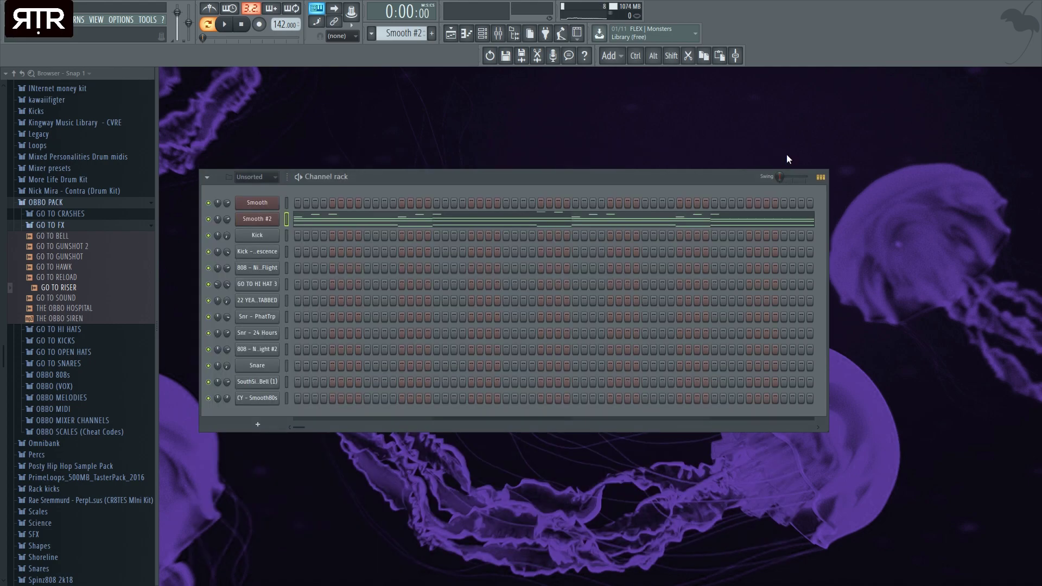
click(265, 223)
key(F9)
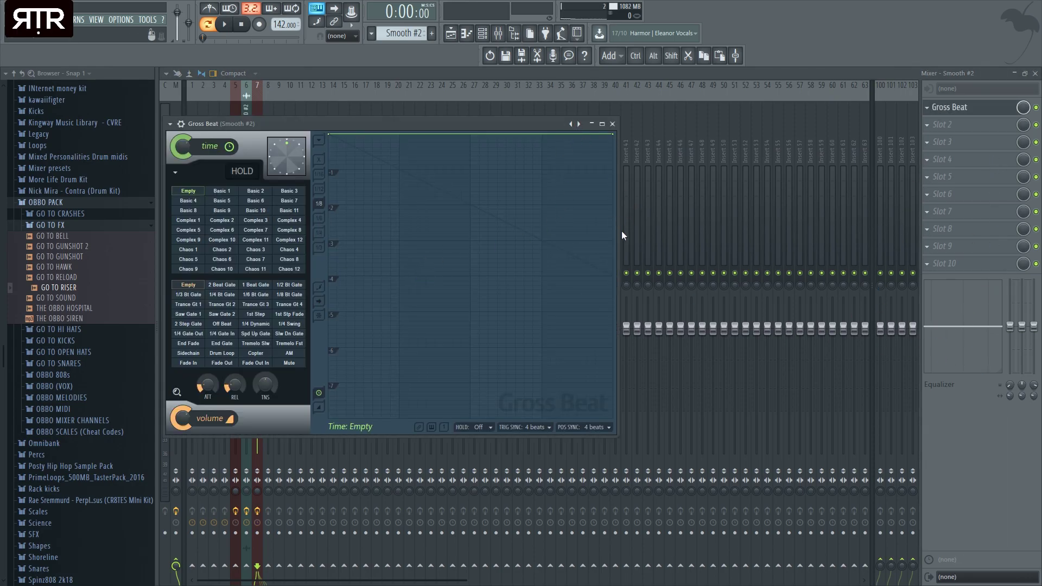
click(612, 123)
Lower the Smooth #2 mixer fader while the melody plays and return to the channel rack.
key(space)
drag(258, 346, 257, 354)
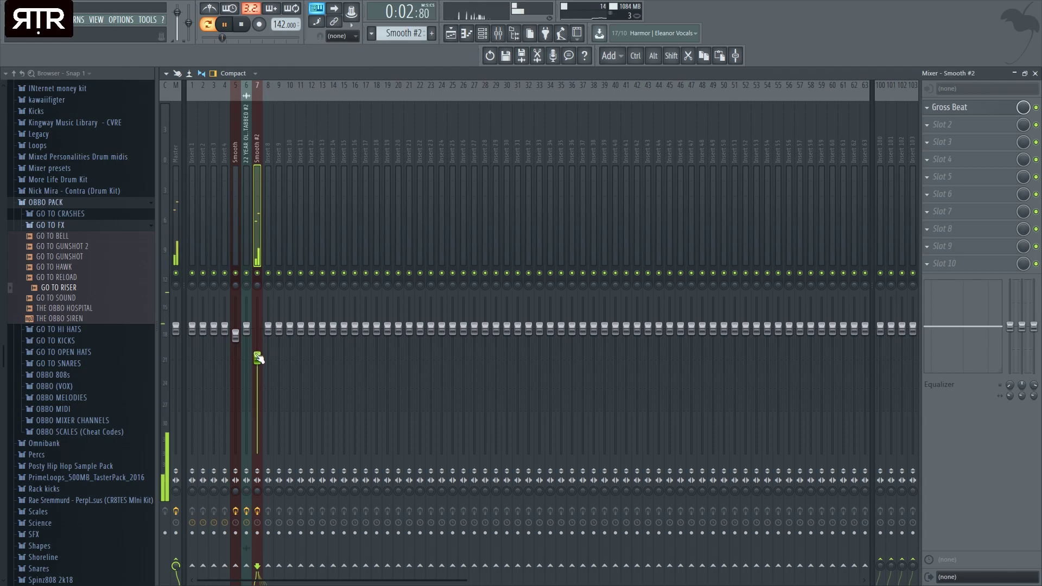
click(451, 34)
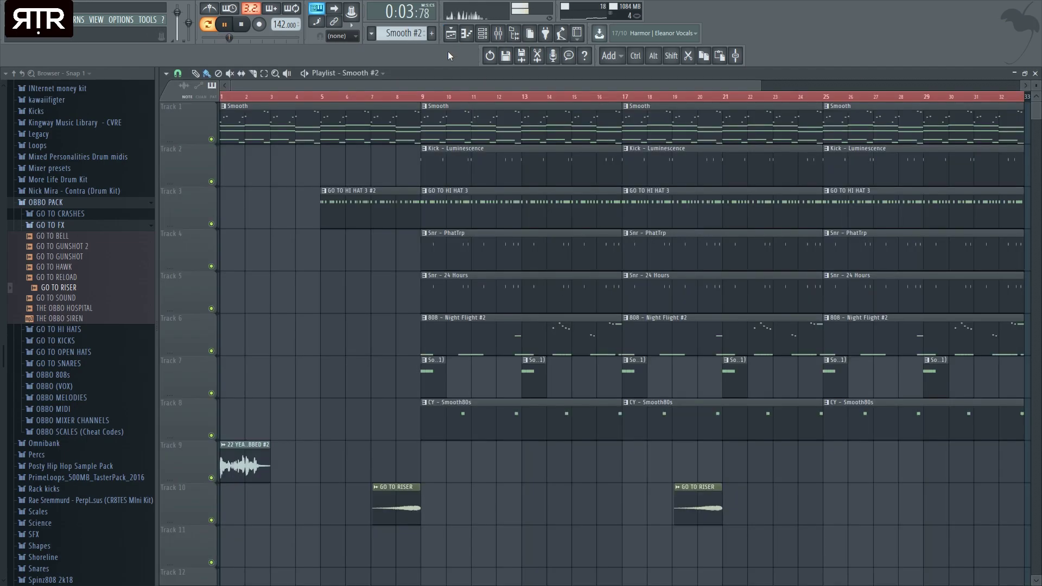
click(1036, 74)
click(1036, 74)
click(813, 268)
key(space)
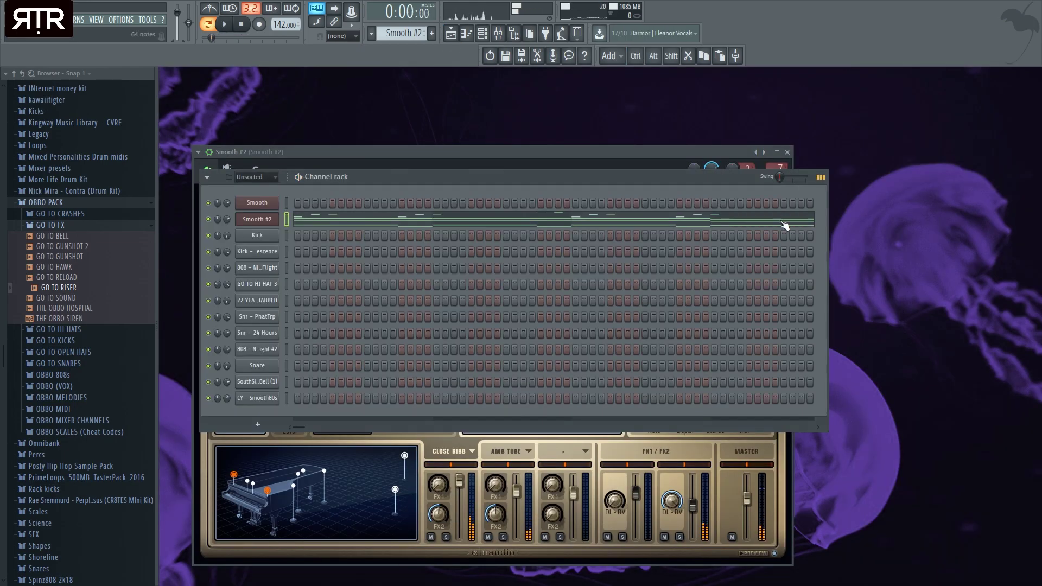
Review the Smooth #2 melody in the piano roll while it plays.
click(785, 222)
scroll(781, 222, down, 3)
key(space)
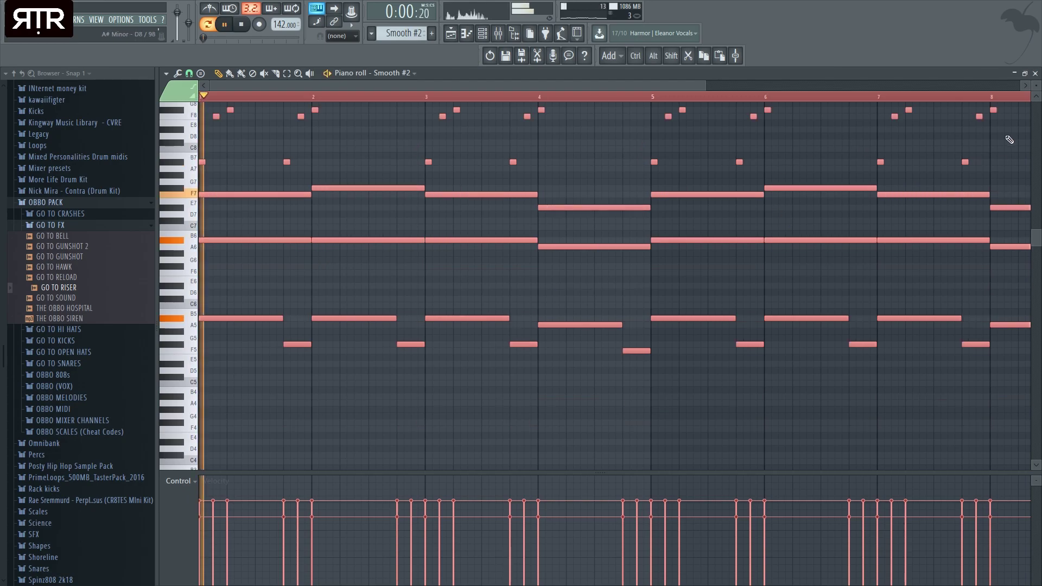
key(F7)
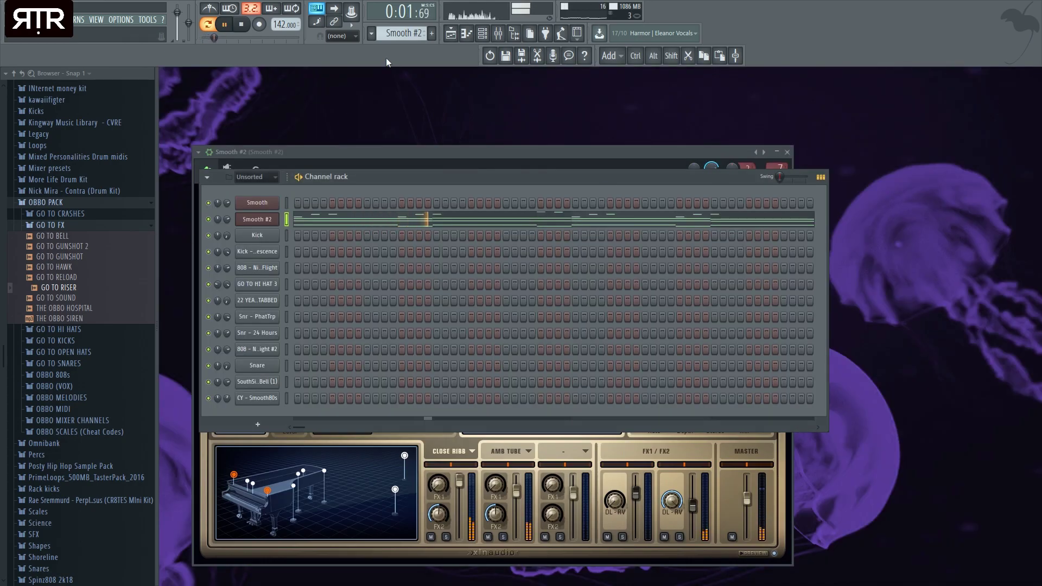
Place the Smooth #2 pattern on Track 11 at bar 17 and play the arrangement from there.
click(451, 33)
key(space)
click(497, 509)
drag(497, 509, 525, 510)
click(490, 97)
click(1036, 74)
Add Fruity parametric EQ 2 to the Smooth #2 insert, cutting the lows with a high-pass and the highs with a low-pass.
click(497, 37)
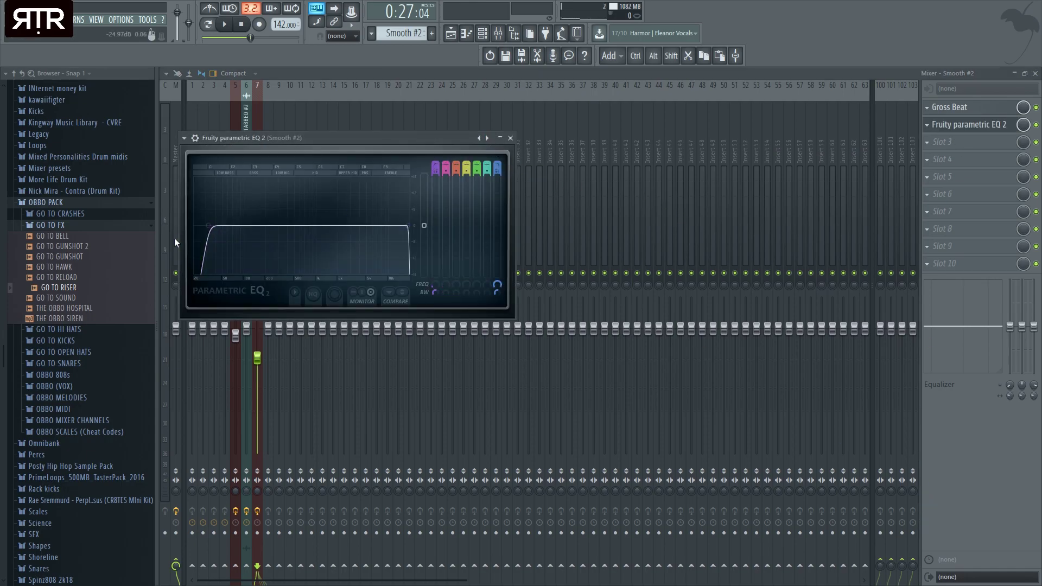
drag(217, 230, 302, 226)
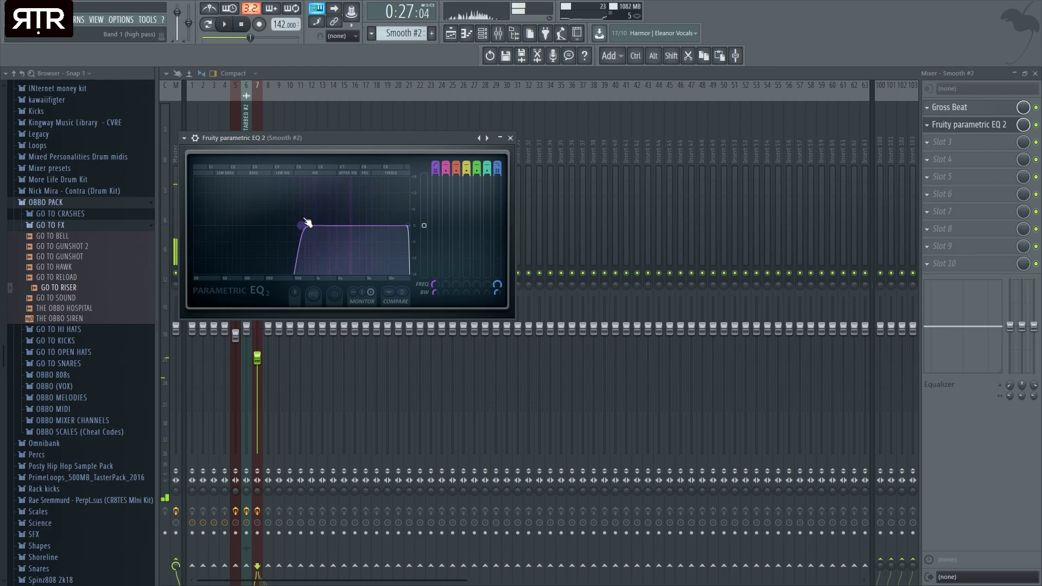
click(208, 25)
key(space)
drag(410, 226, 381, 226)
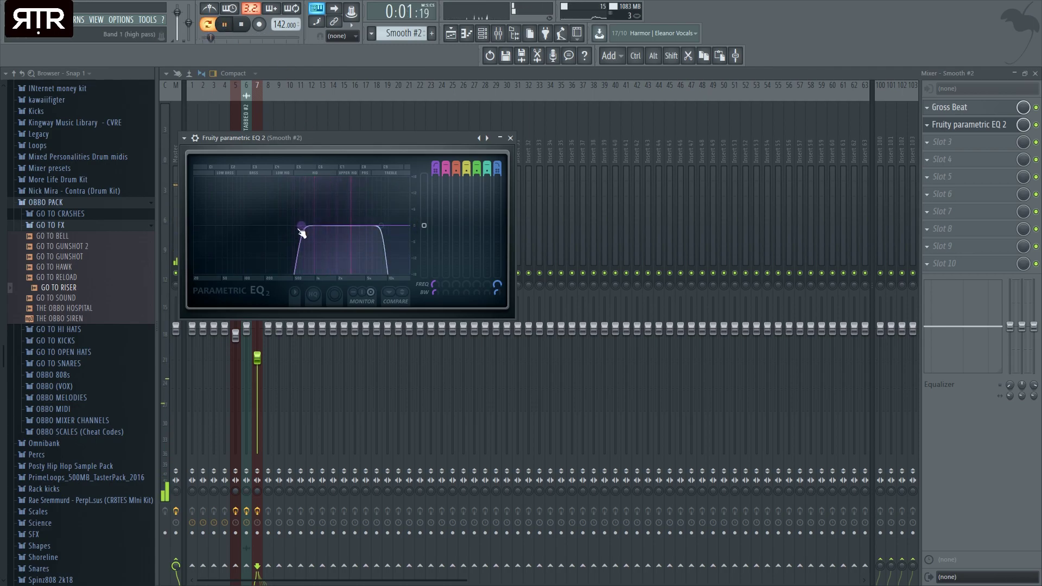
drag(301, 227, 290, 227)
click(511, 138)
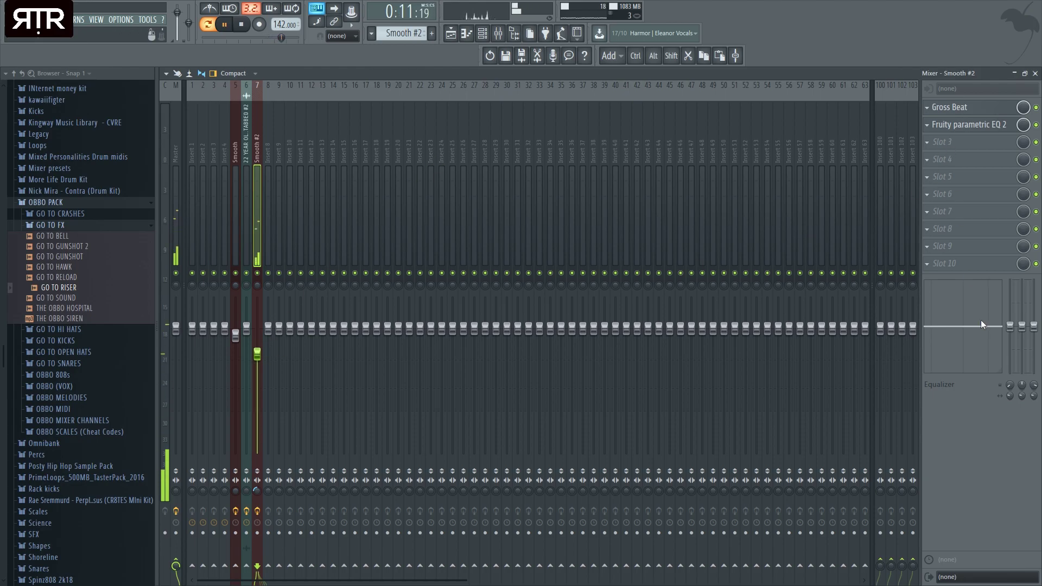
Load Fruity Reeverb 2 in the Smooth #2 insert's third slot and play the arrangement from bar 9.
click(907, 170)
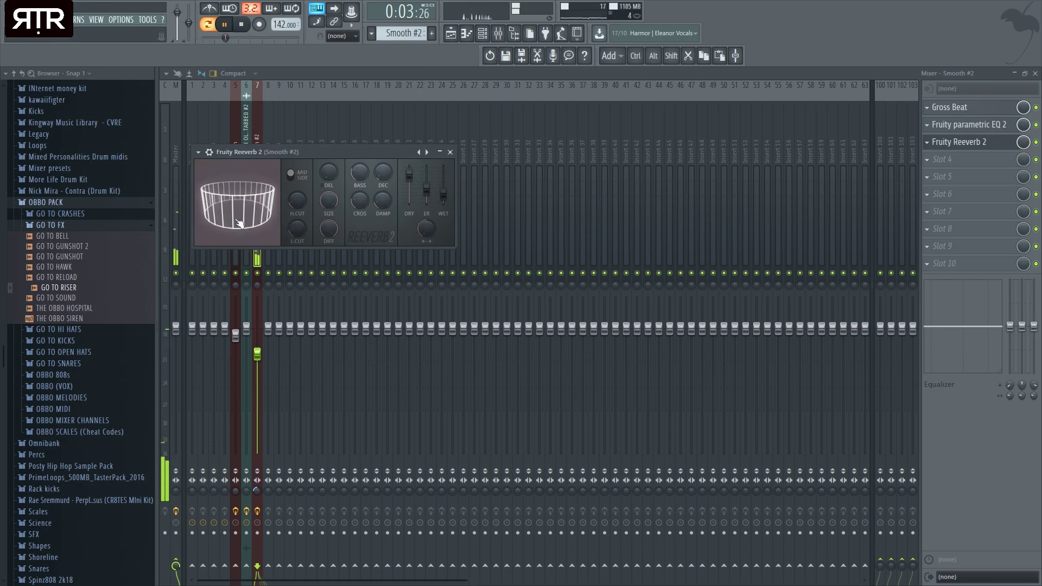
click(450, 152)
click(451, 34)
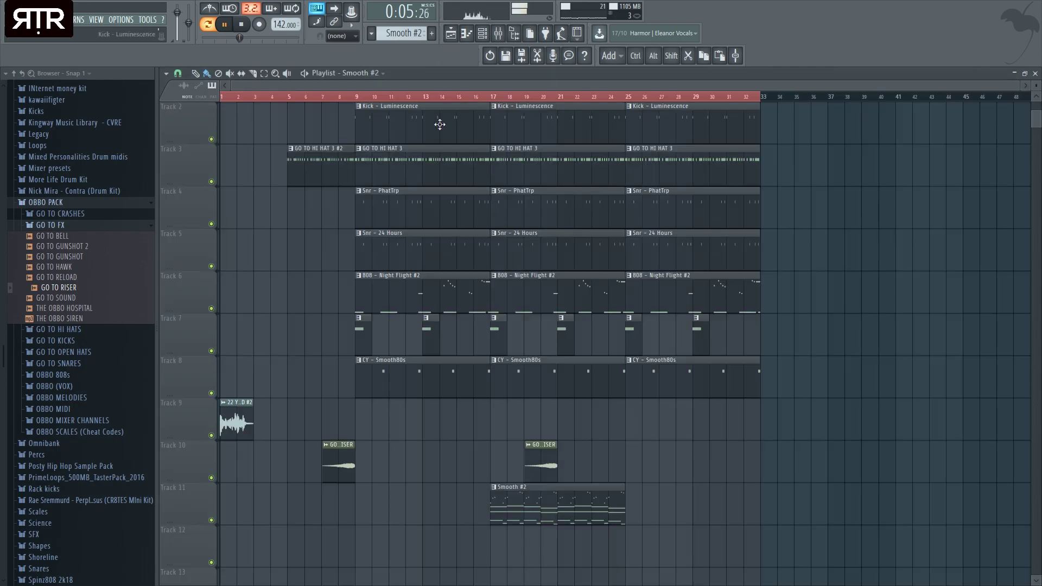
click(358, 97)
click(1035, 73)
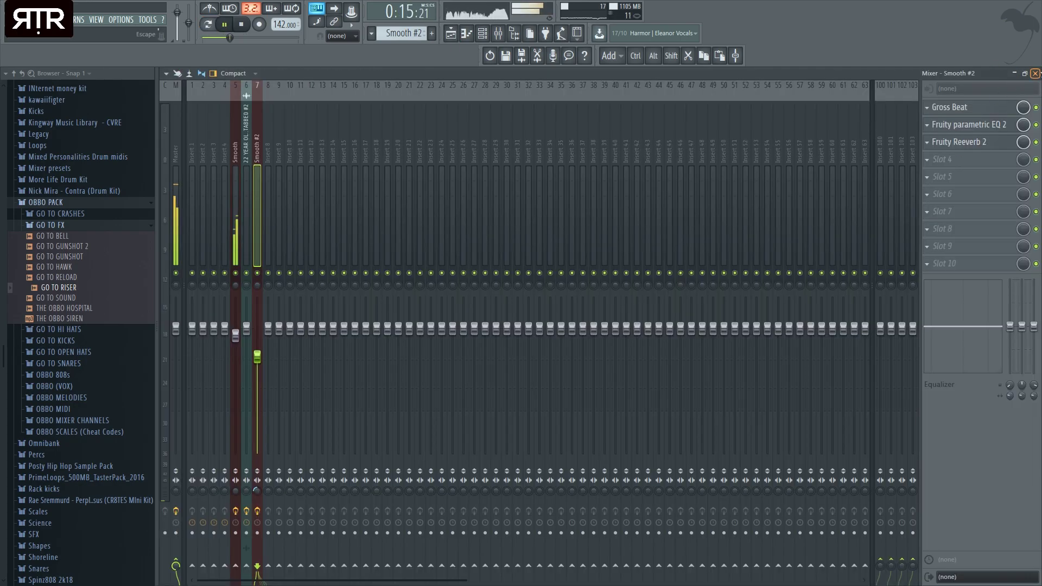
Hide the browser, close the mixer, Addictive Keys and Fruity delay 2 windows, and reopen the channel rack.
click(1035, 73)
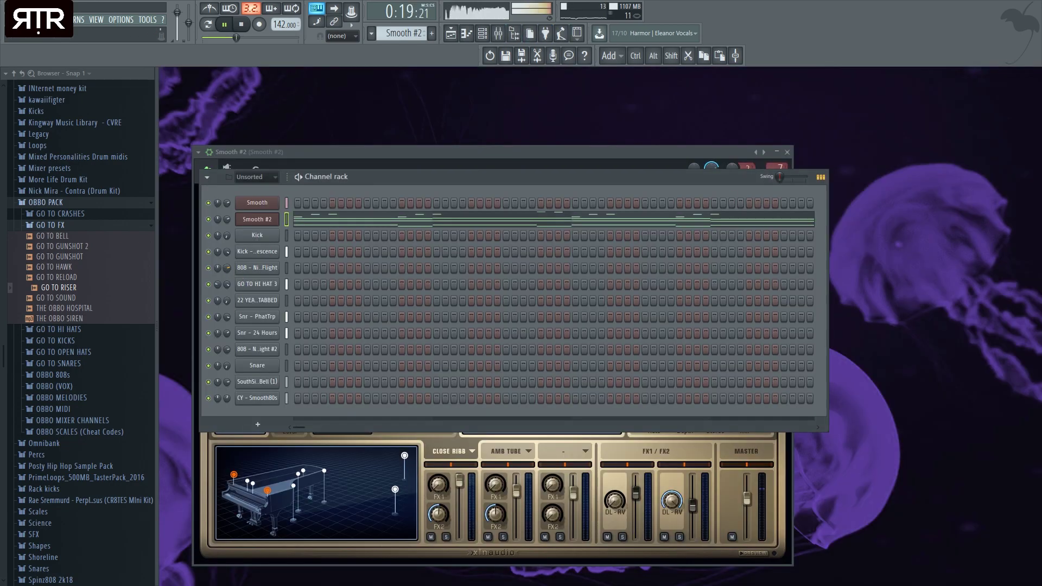
click(787, 152)
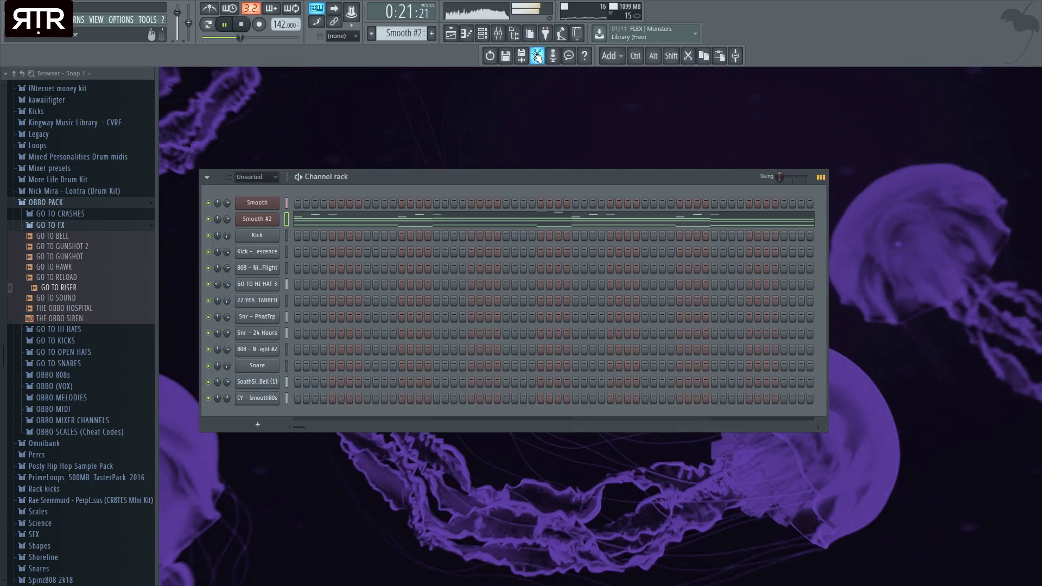
click(516, 32)
click(515, 32)
click(515, 33)
click(498, 34)
click(498, 34)
click(490, 36)
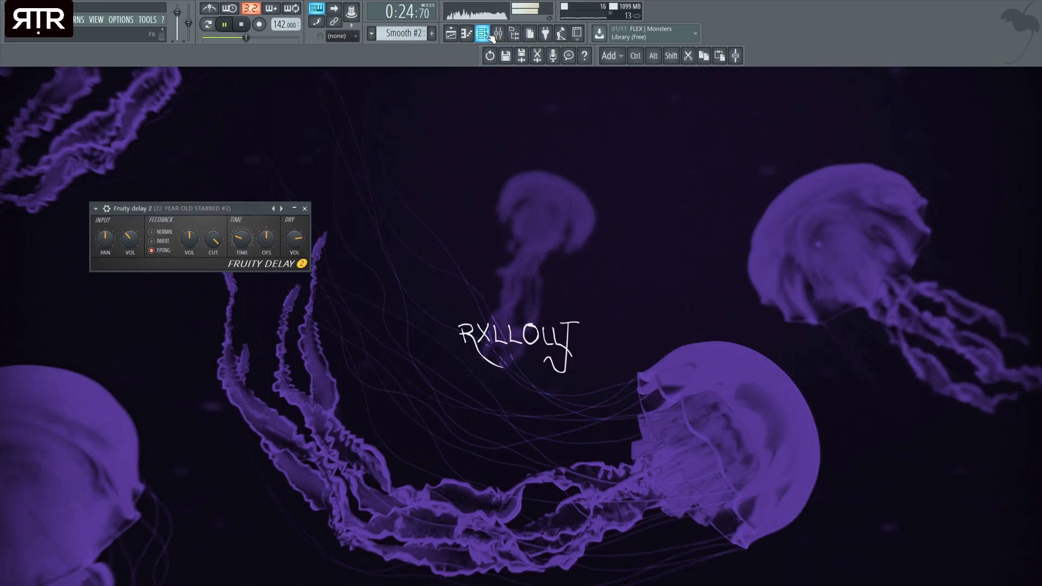
click(305, 209)
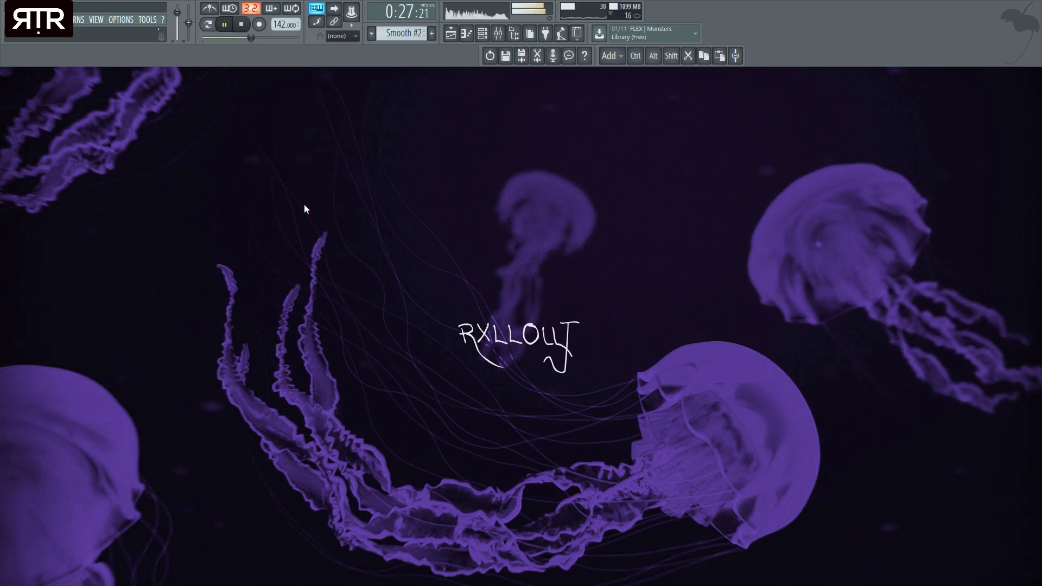
click(482, 34)
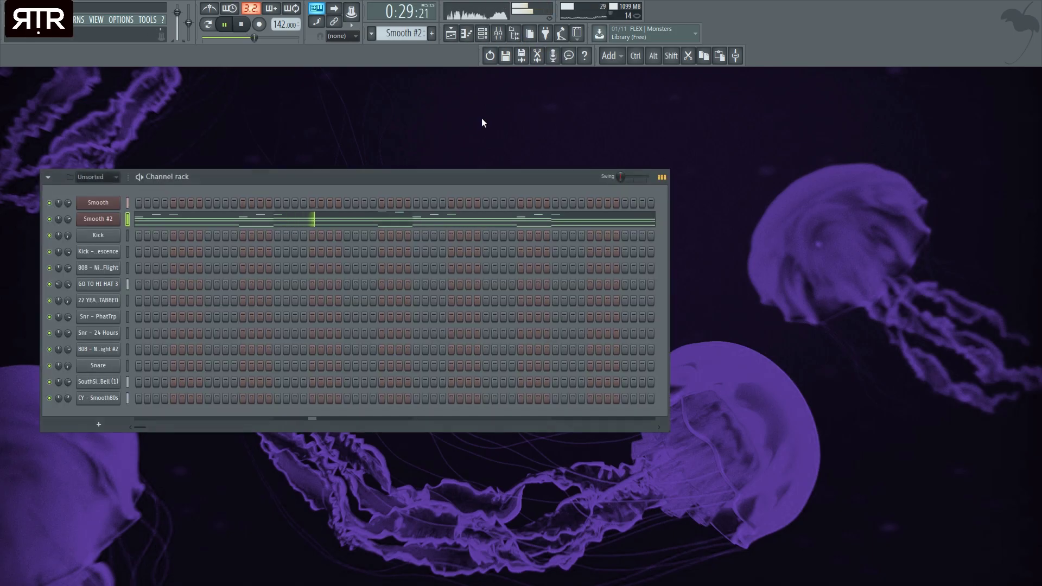
Adjust the Smooth #2 mixer fader and return to the playlist during playback.
click(499, 35)
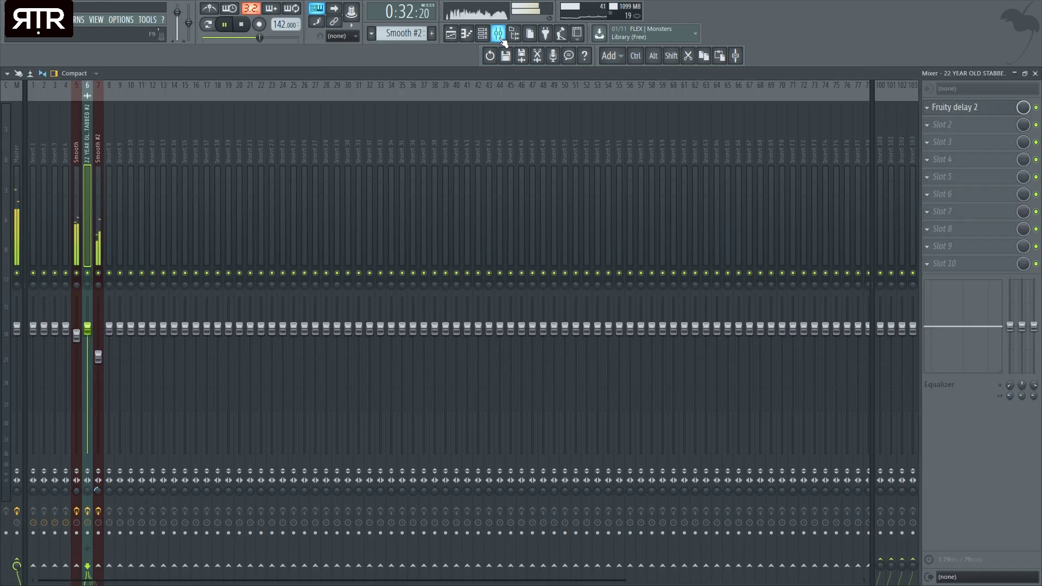
click(100, 356)
click(1035, 74)
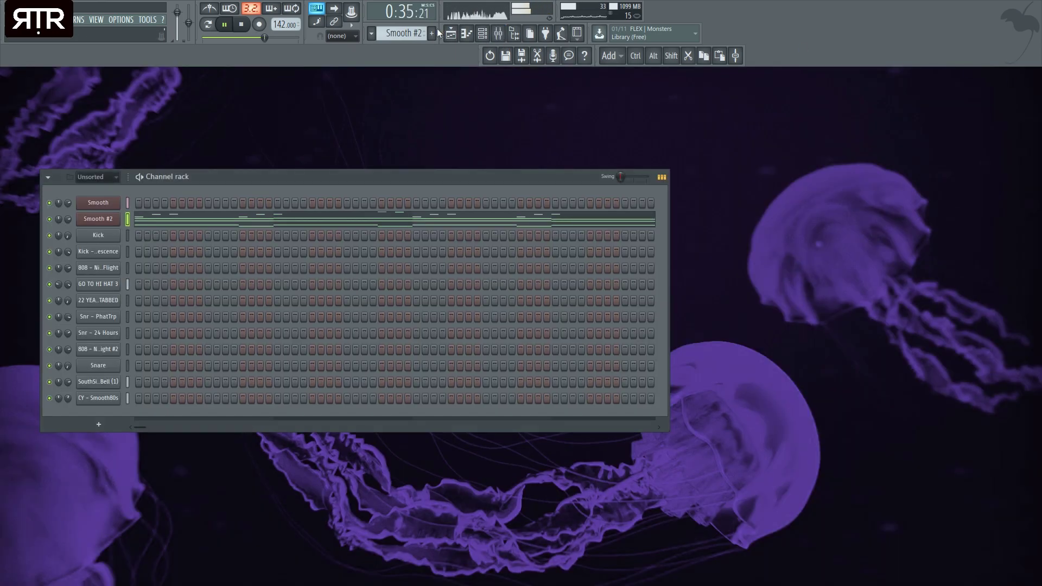
click(450, 33)
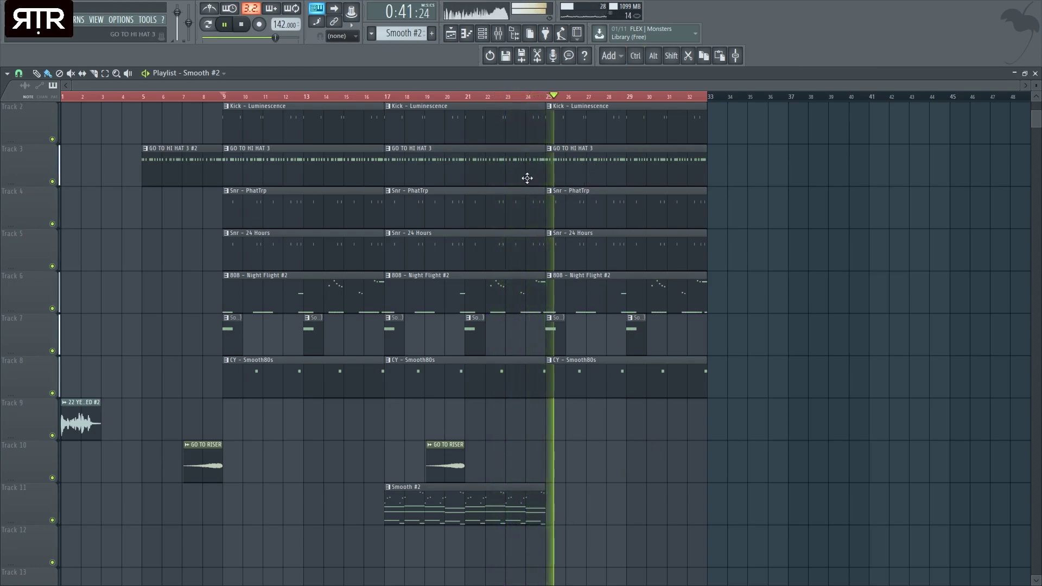
Stop playback and try removing the riser, Smooth #2, vocal intro and GO TO HI HAT 3 #2 clips one at a time, restoring each.
click(241, 24)
click(241, 25)
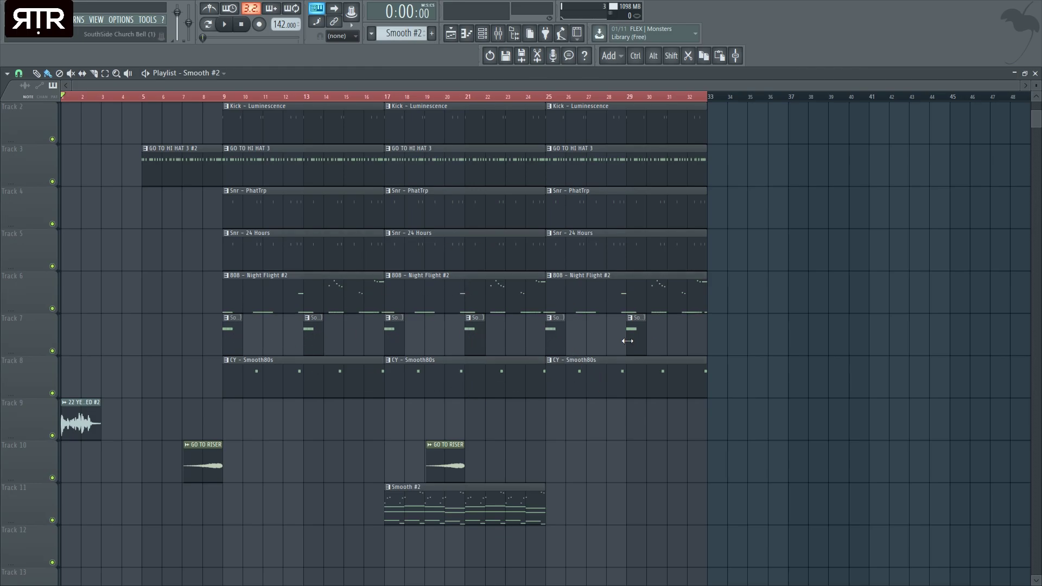
right_click(448, 468)
key(ctrl+z)
right_click(460, 498)
key(ctrl+z)
right_click(210, 464)
key(ctrl+z)
right_click(86, 423)
key(ctrl+z)
right_click(76, 431)
key(ctrl+z)
right_click(187, 168)
key(ctrl+z)
scroll(400, 281, up, 1)
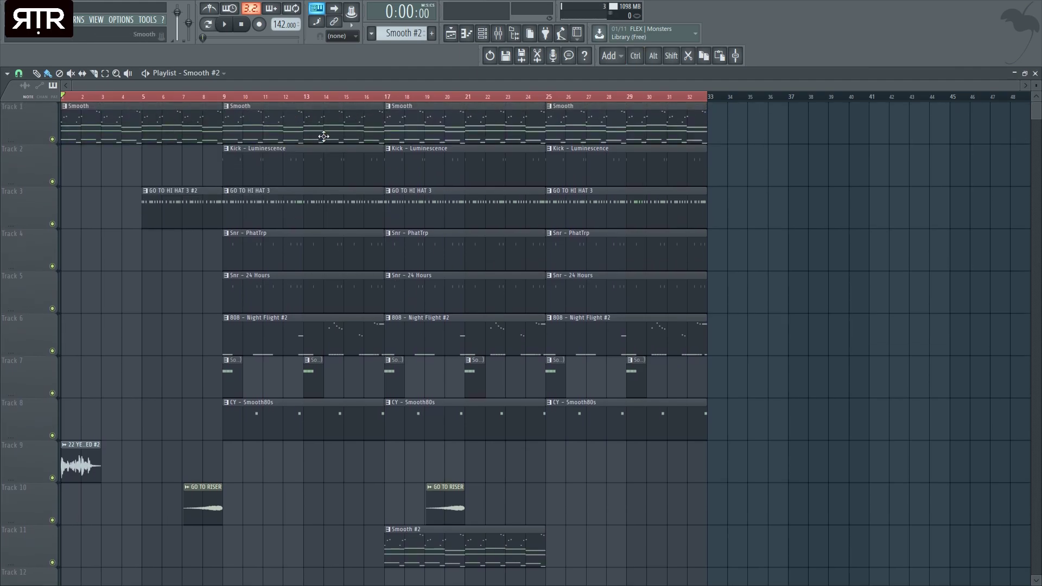
Play the arrangement from the beginning and look over the channel rack, mixer and playlist.
key(space)
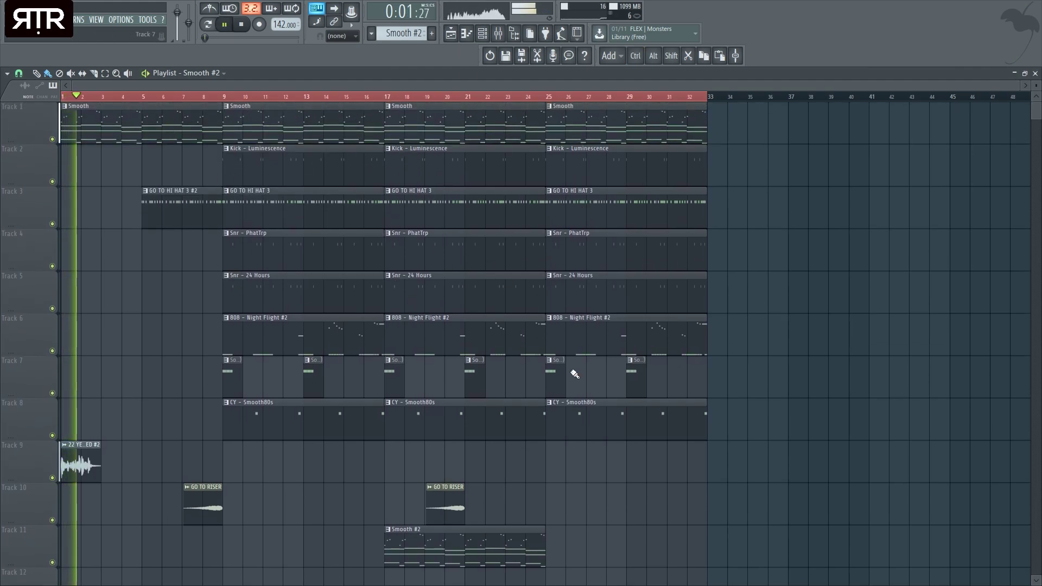
click(1035, 73)
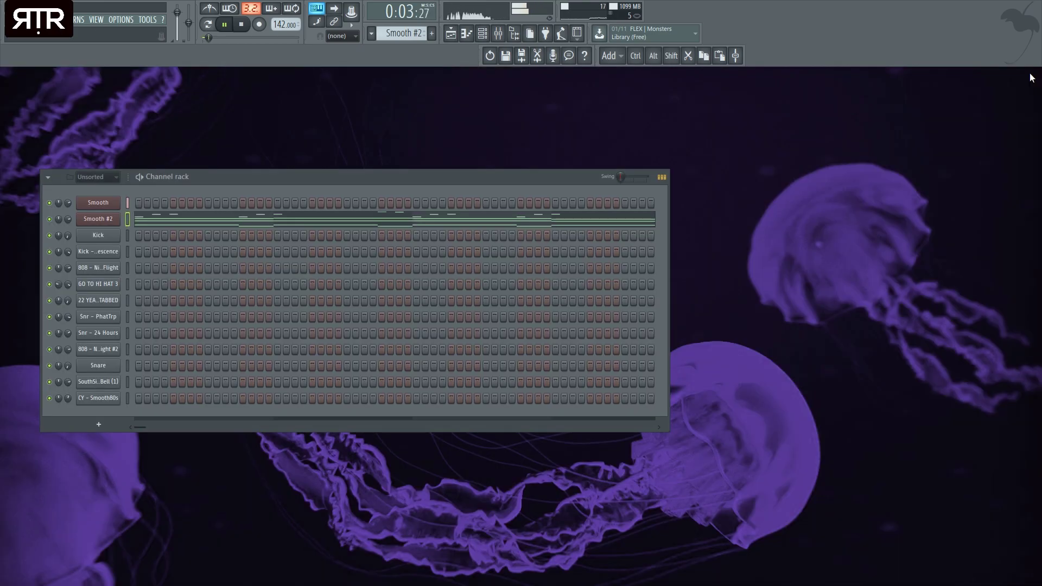
click(498, 37)
click(498, 37)
click(499, 35)
click(498, 36)
click(468, 35)
click(483, 35)
click(468, 36)
click(468, 36)
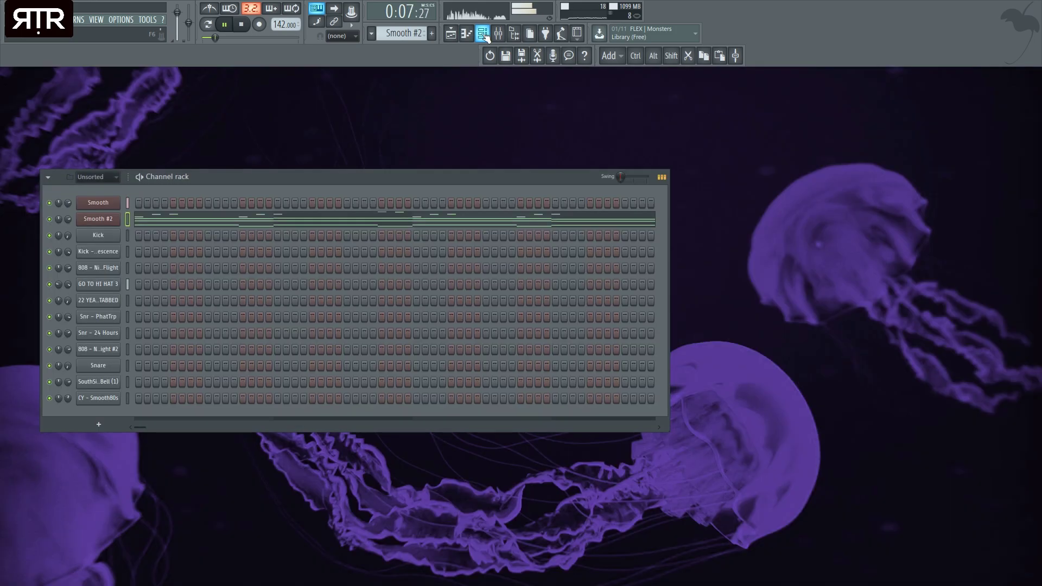
click(483, 36)
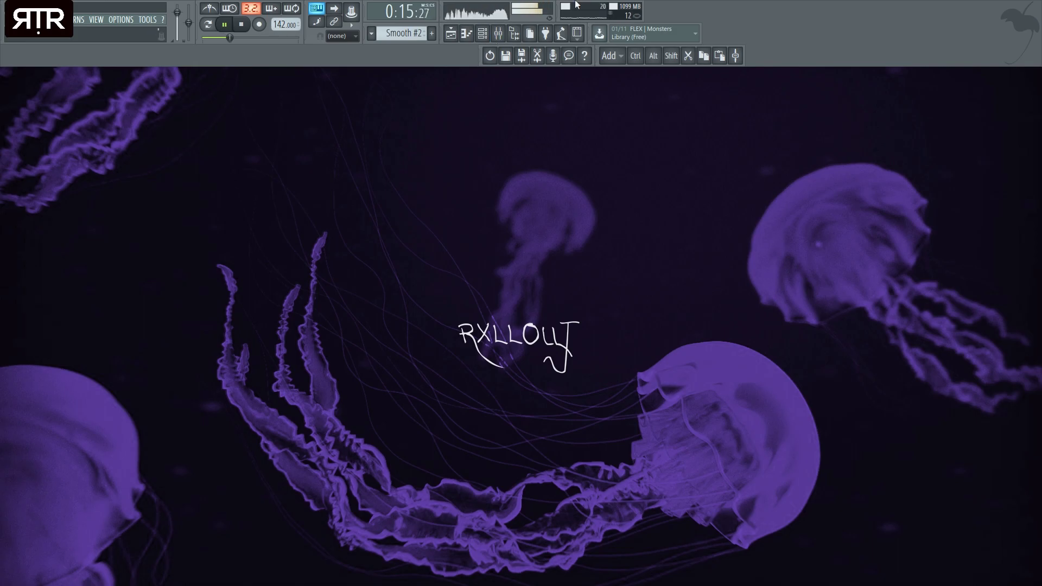
click(493, 35)
click(499, 34)
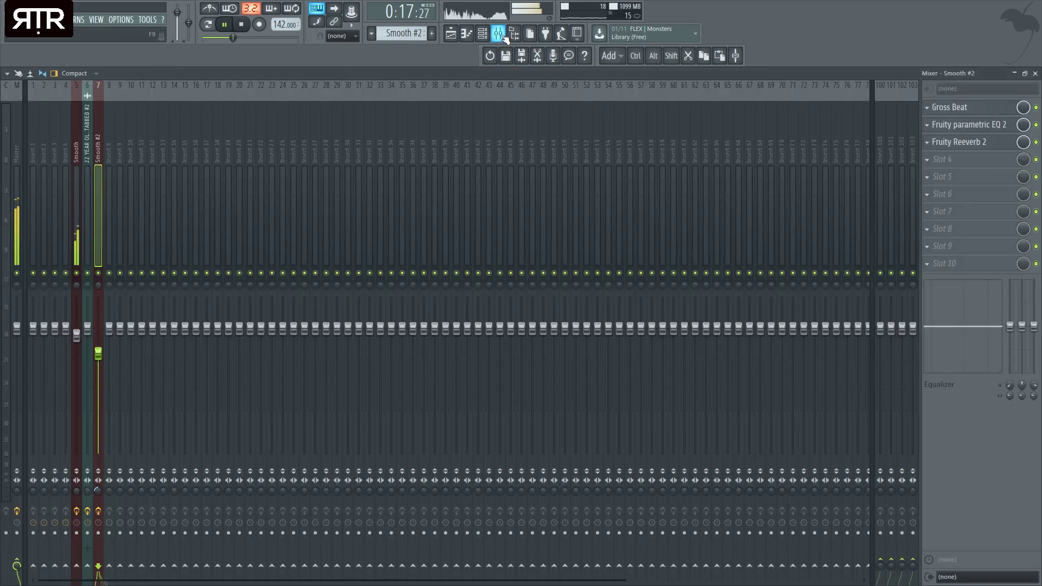
click(1035, 73)
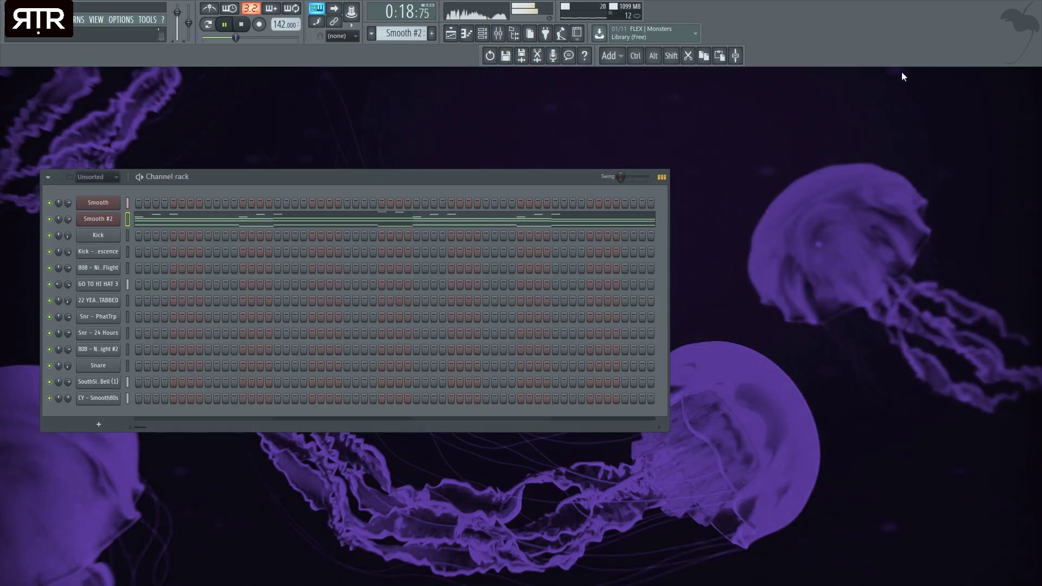
click(482, 34)
click(498, 34)
click(452, 33)
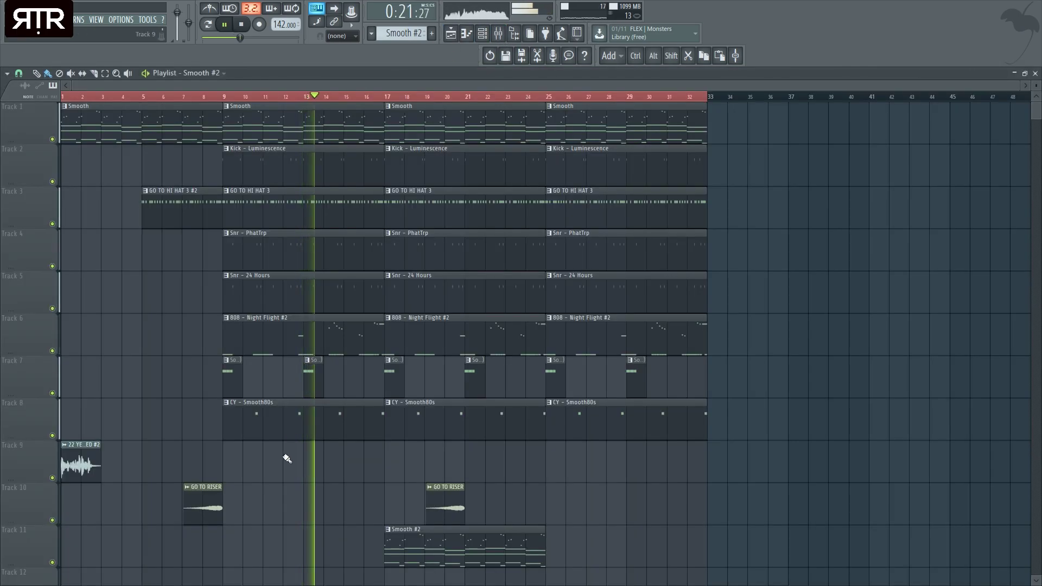
Open the Fruity Limiter on the Master insert and adjust its gain during playback, with the mixer hidden once done.
click(482, 35)
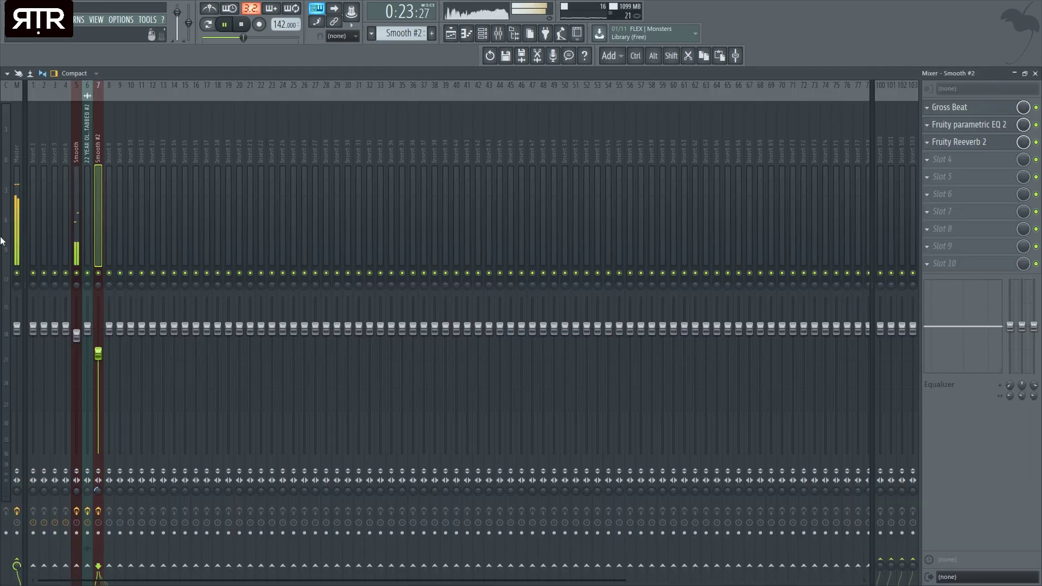
click(17, 217)
click(953, 263)
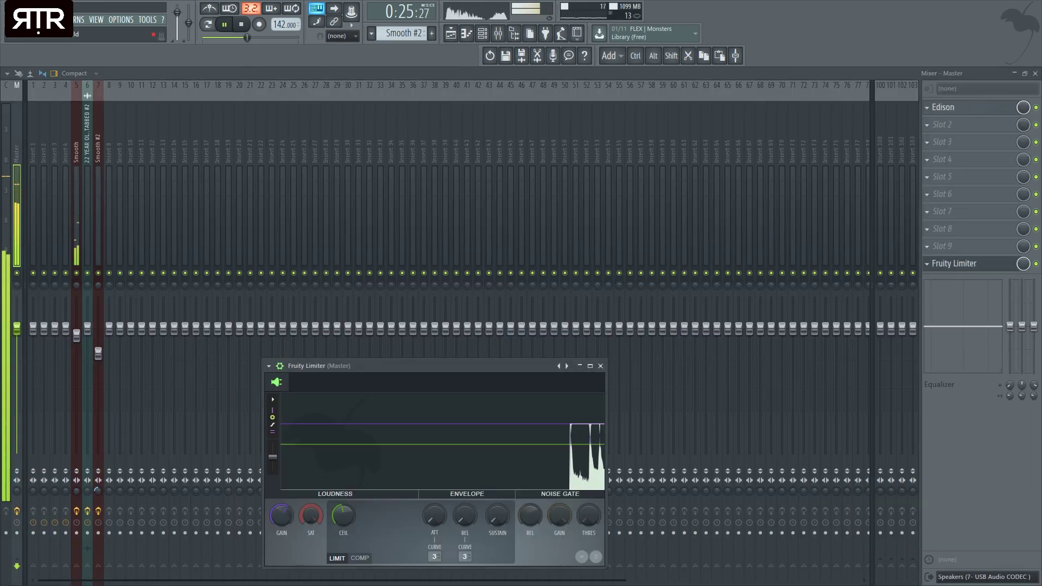
drag(282, 514, 282, 493)
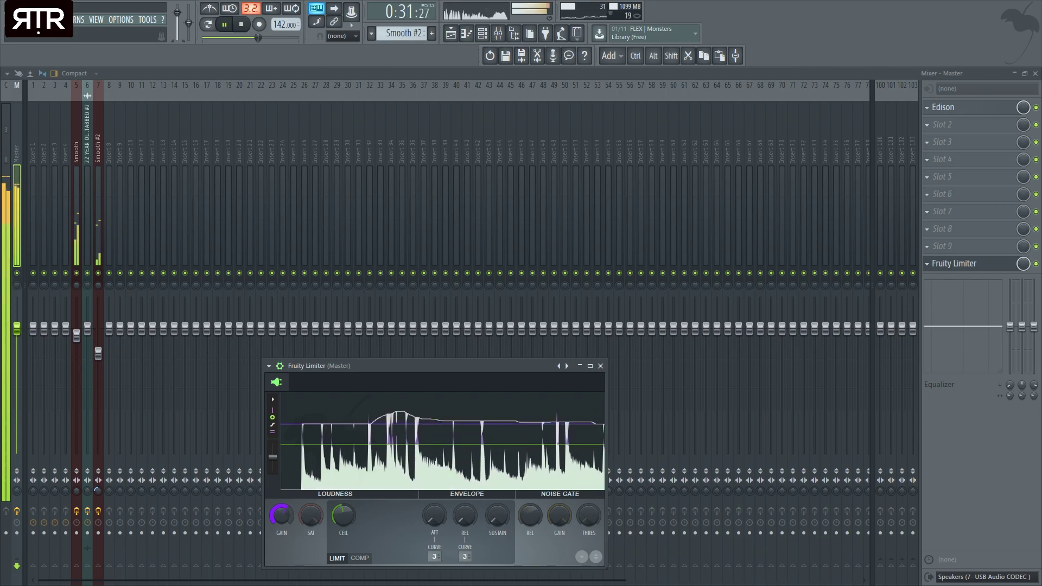
key(F9)
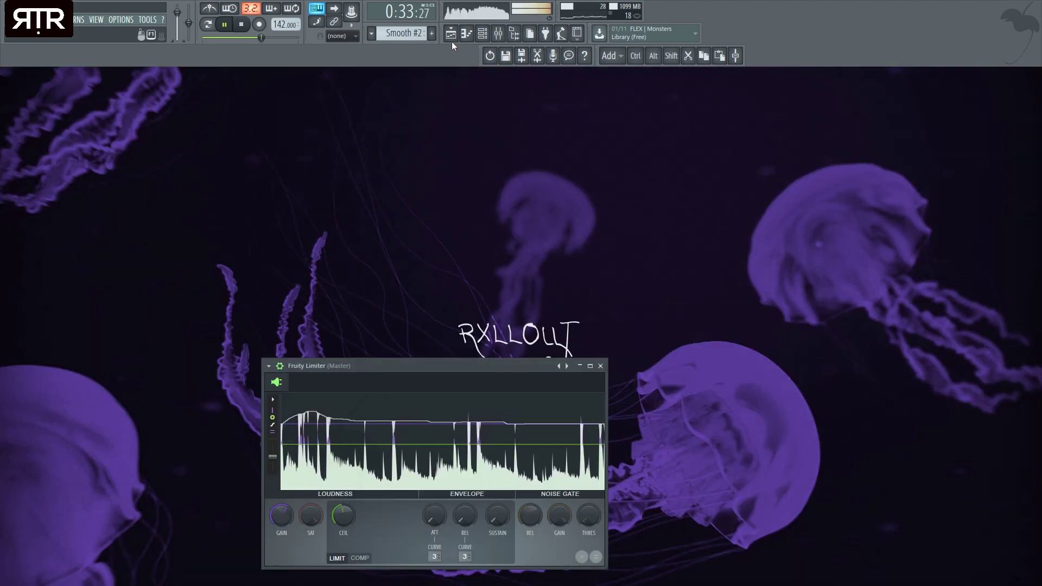
Move the second GO TO RISER clip on Track 10 to bar 23 so it ends at bar 25.
key(F5)
drag(449, 500, 529, 501)
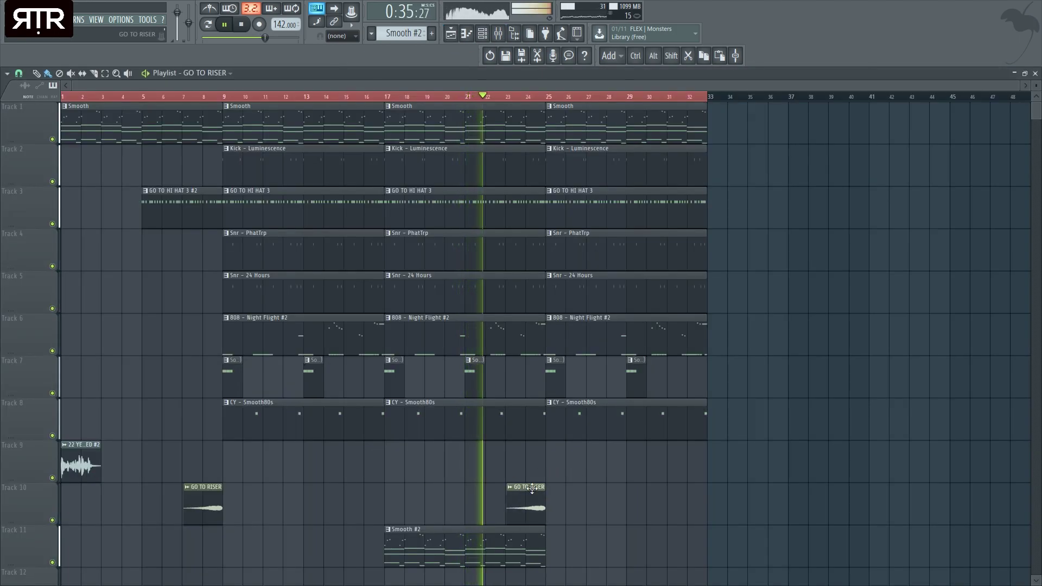
scroll(533, 482, down, 2)
ctrl+right_click(586, 476)
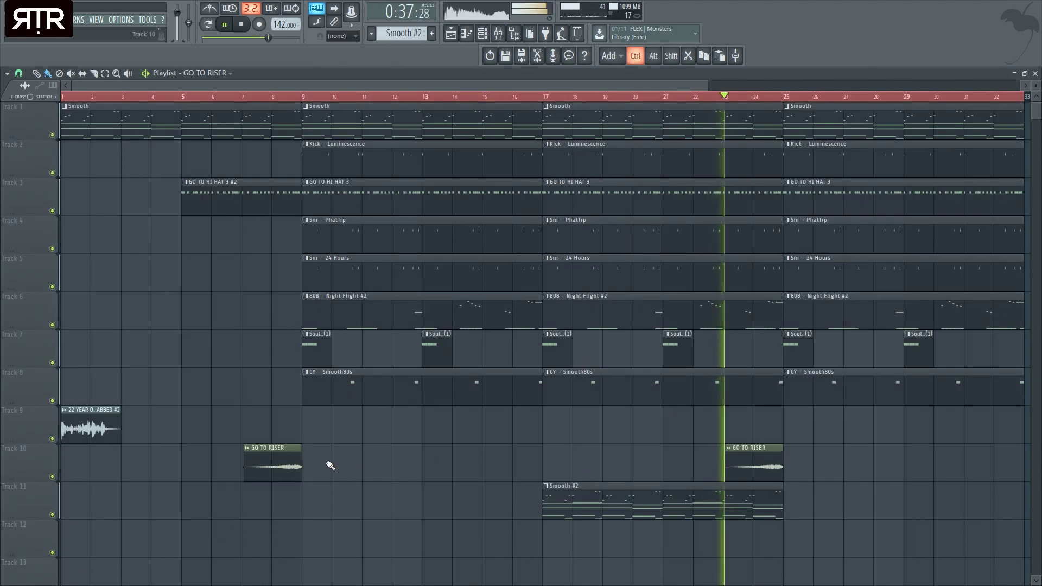
scroll(353, 463, down, 2)
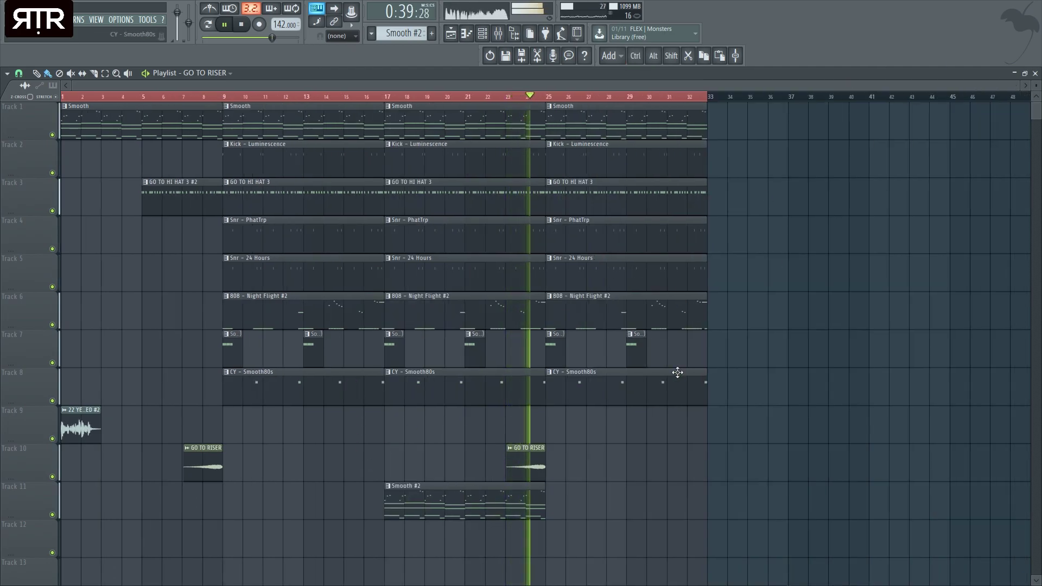
Delete the clips of the bar 25 to 32 section on Tracks 1 to 8, stop playback and close the playlist.
drag(670, 384, 607, 117)
key(space)
click(1035, 73)
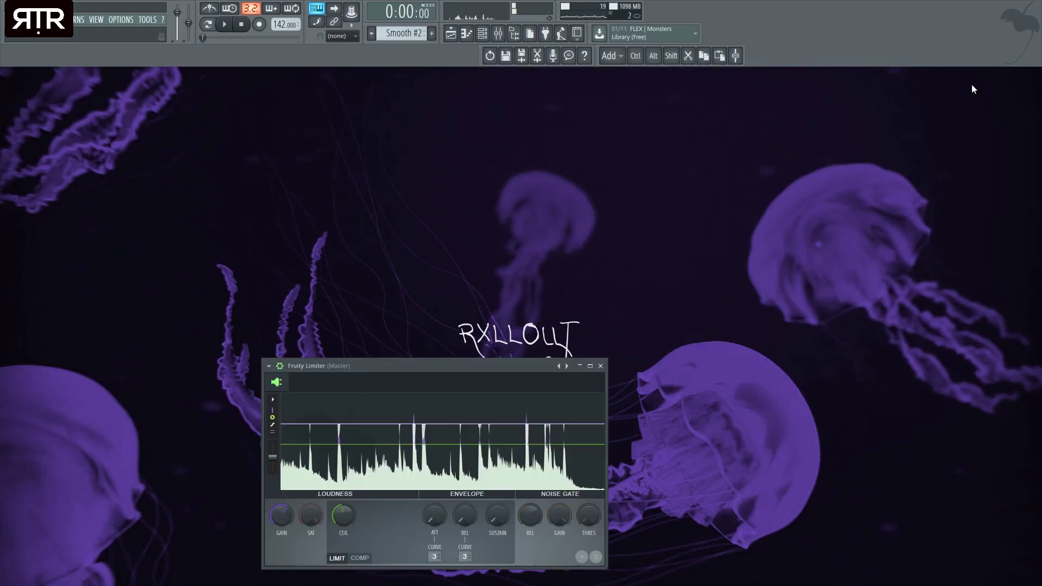
Expand the OBBO (VOX) folder in the browser and audition its vocal samples, including COMBAT KNIFE CRMIE.
key(alt+F8)
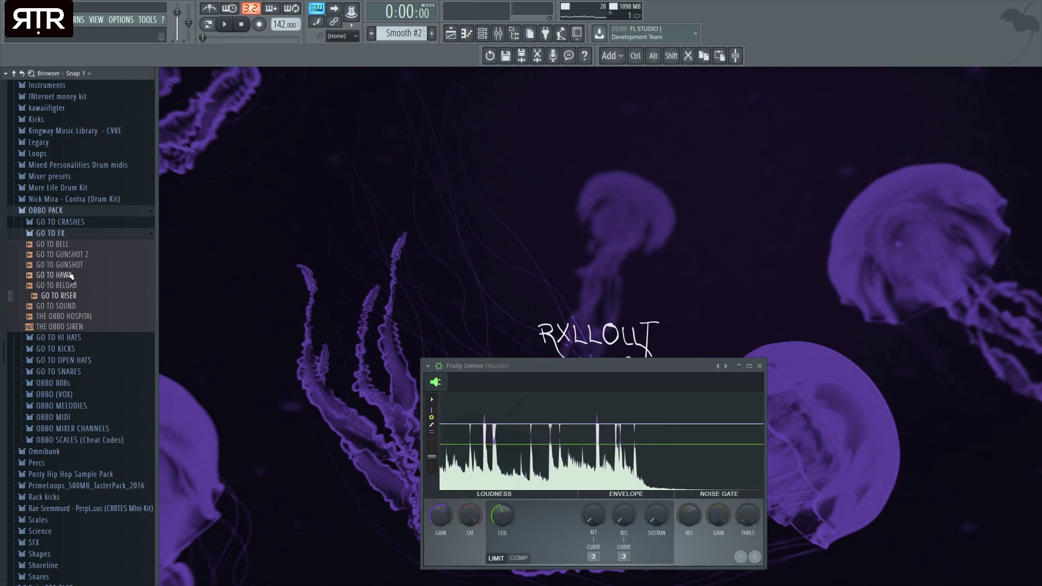
click(55, 394)
click(63, 539)
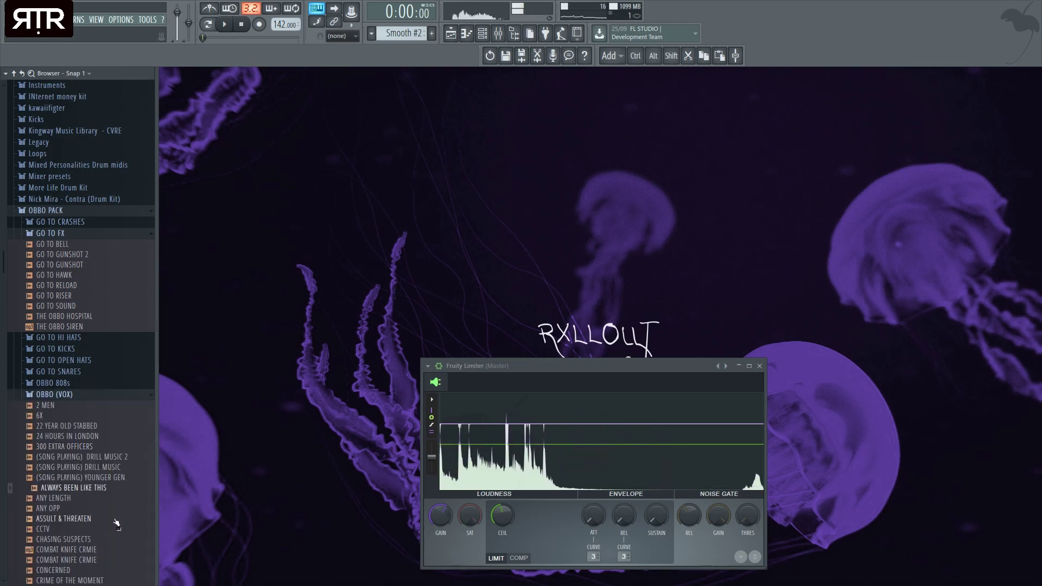
click(483, 34)
click(482, 34)
click(498, 34)
click(66, 375)
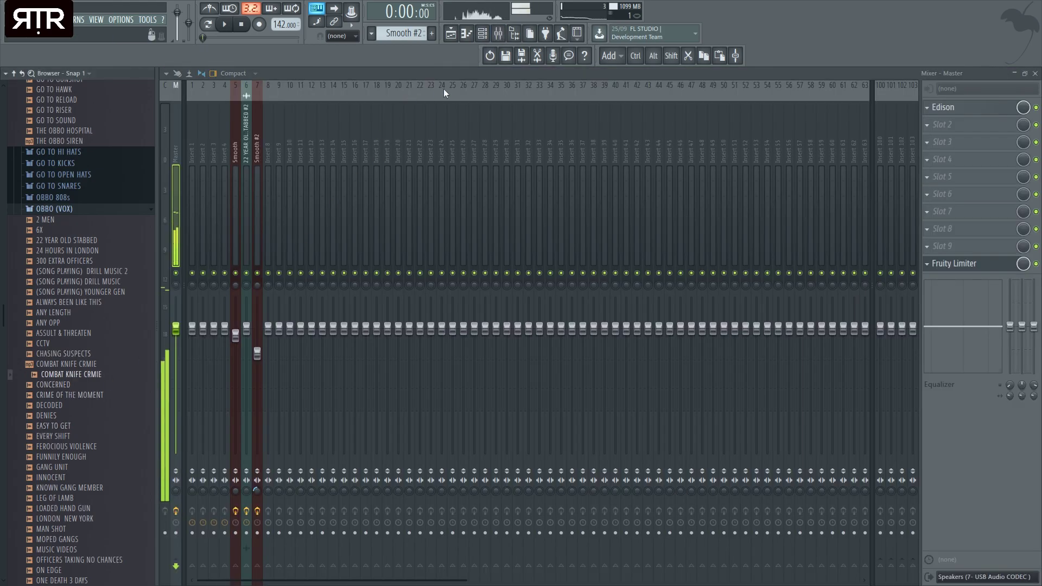
Bring up the playlist and place the COMBAT KNIFE CRMIE sample on Track 12 at bar 25.
click(514, 35)
click(514, 35)
click(483, 34)
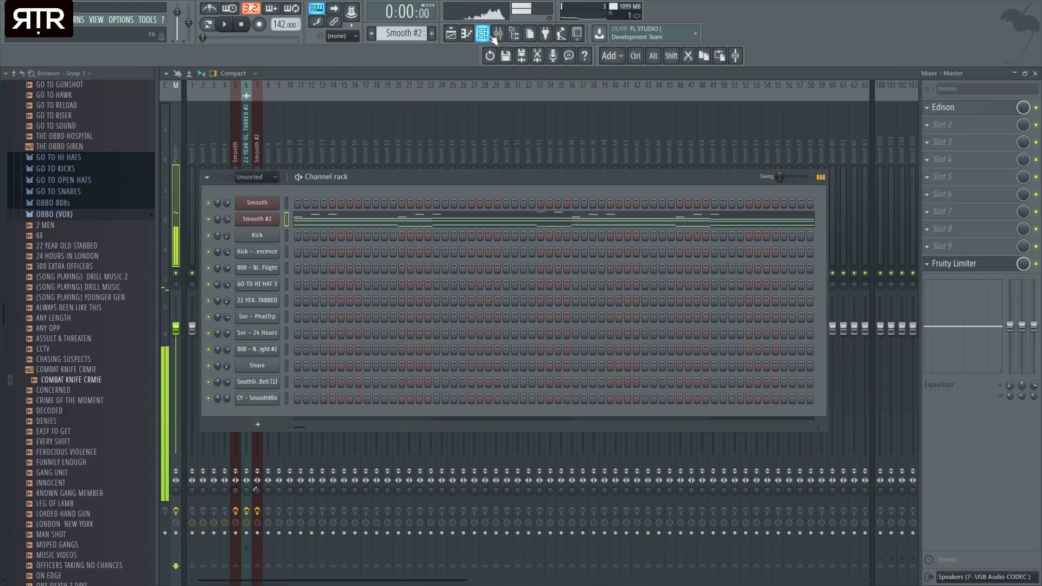
click(456, 37)
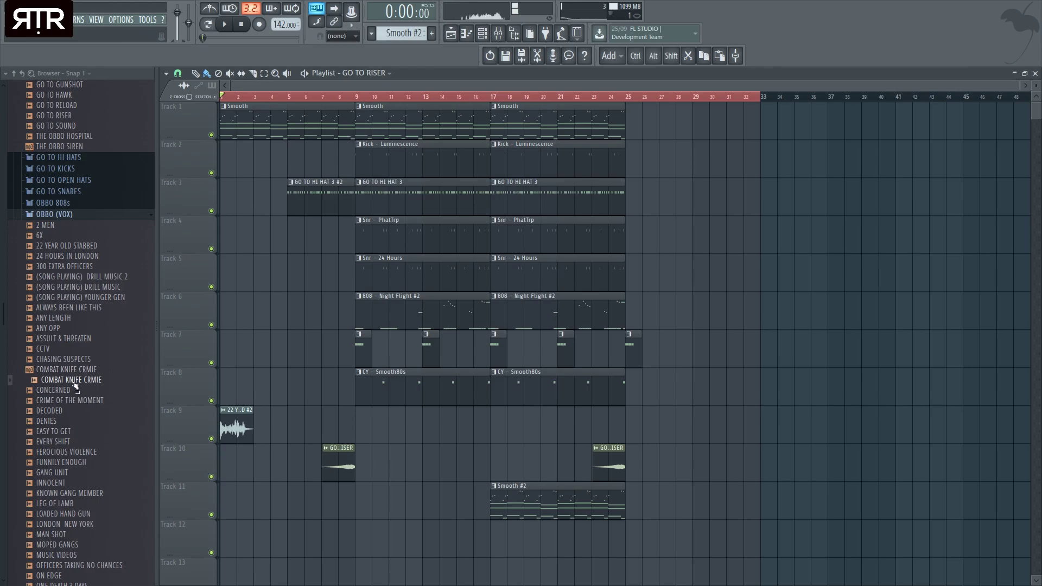
drag(76, 387, 664, 560)
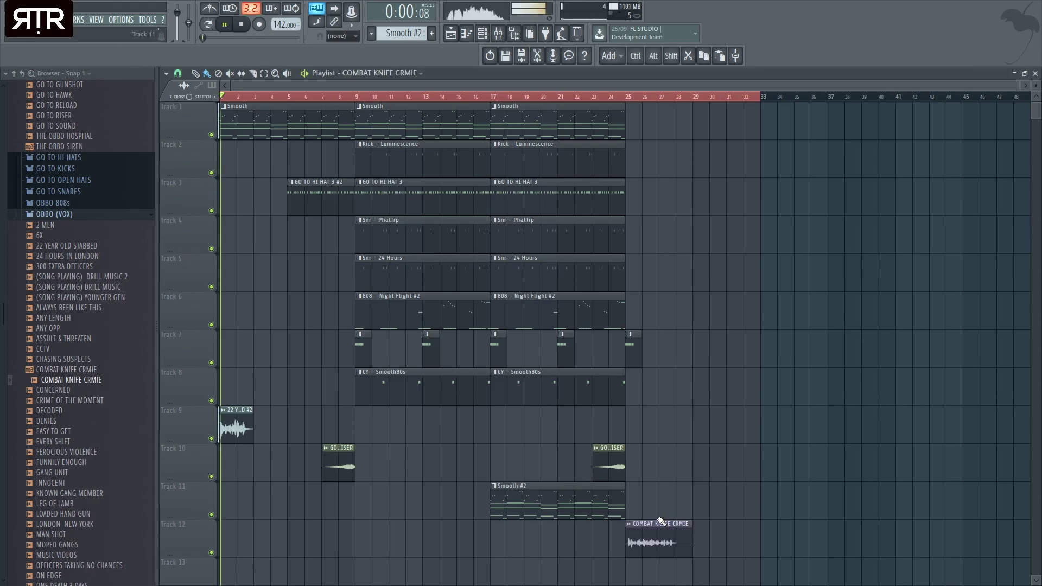
Select the clips of the bar 17 to 24 section, duplicate them at bar 25 and play from the start.
drag(583, 557, 457, 111)
ctrl+click(688, 226)
drag(601, 554, 521, 152)
ctrl+shift+click(543, 125)
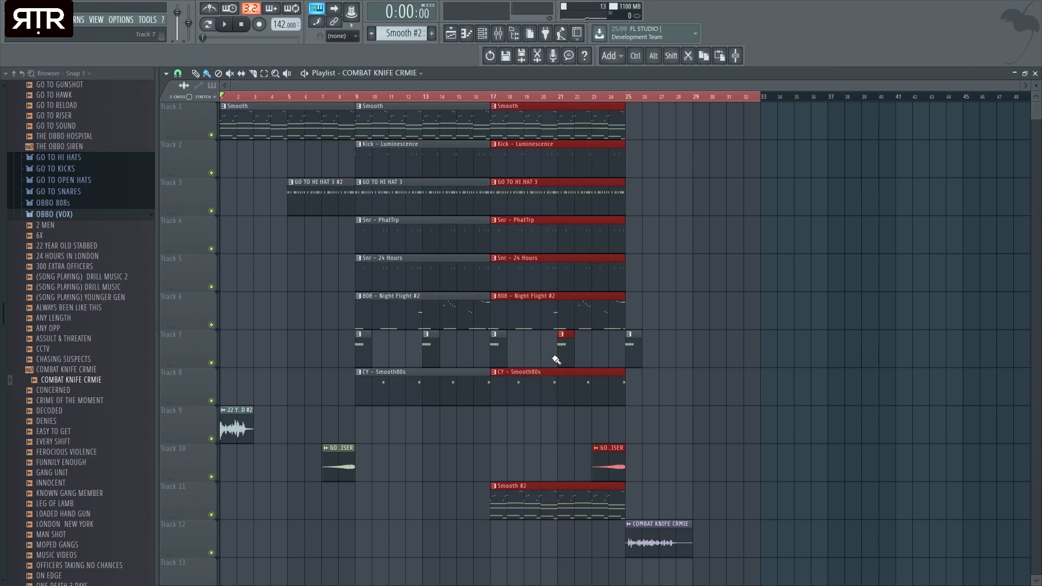
drag(560, 394, 696, 395)
ctrl+click(929, 414)
key(space)
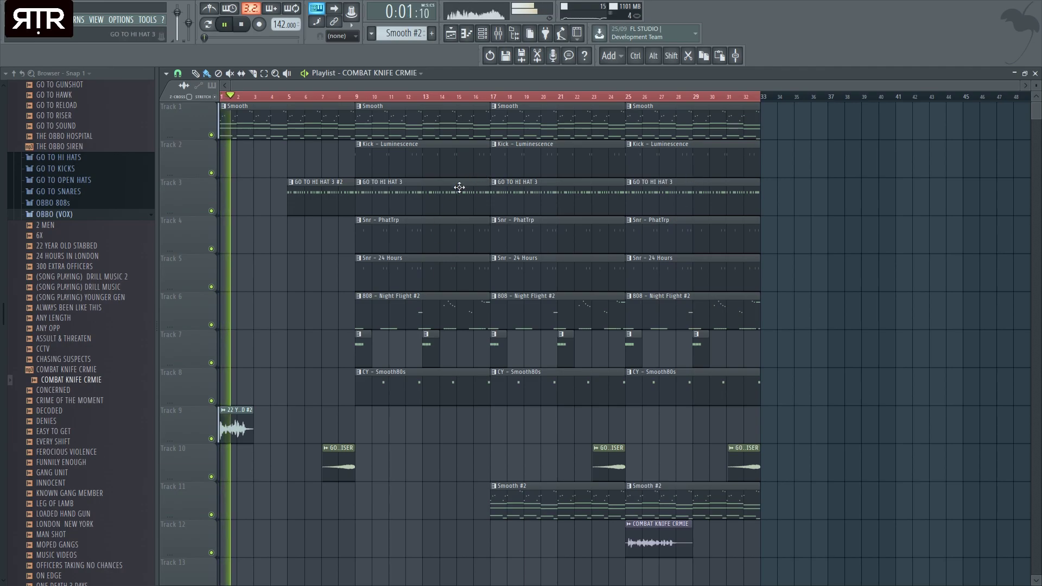
Delete the GO TO HI HAT 3 clips at bars 17 and 25, plus the snare, 808, bell and CY clips from bar 25 onward.
right_click(543, 206)
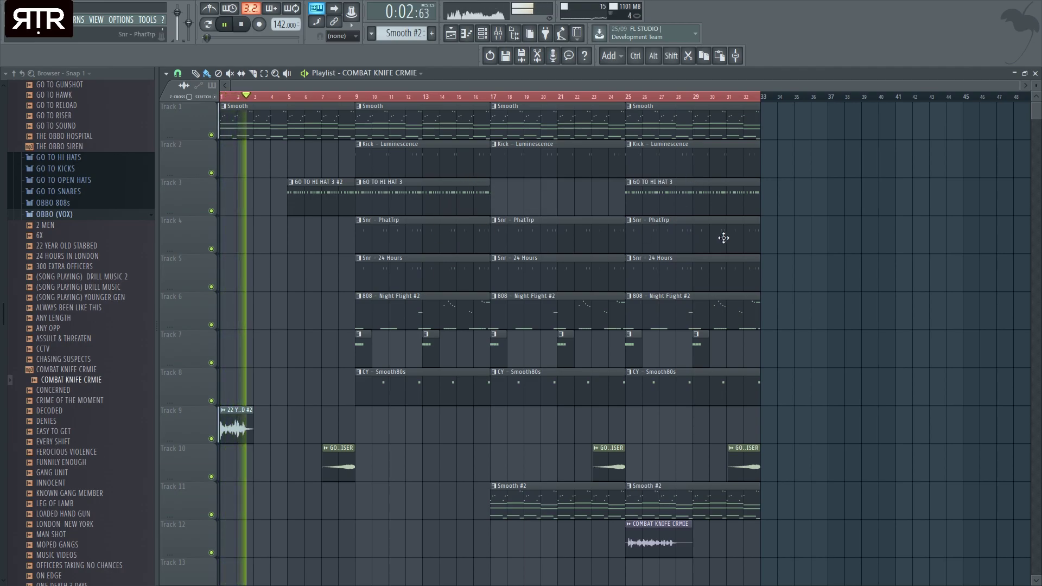
right_click(680, 203)
right_click(679, 237)
right_click(679, 274)
right_click(679, 312)
right_click(677, 388)
right_click(701, 350)
right_click(637, 349)
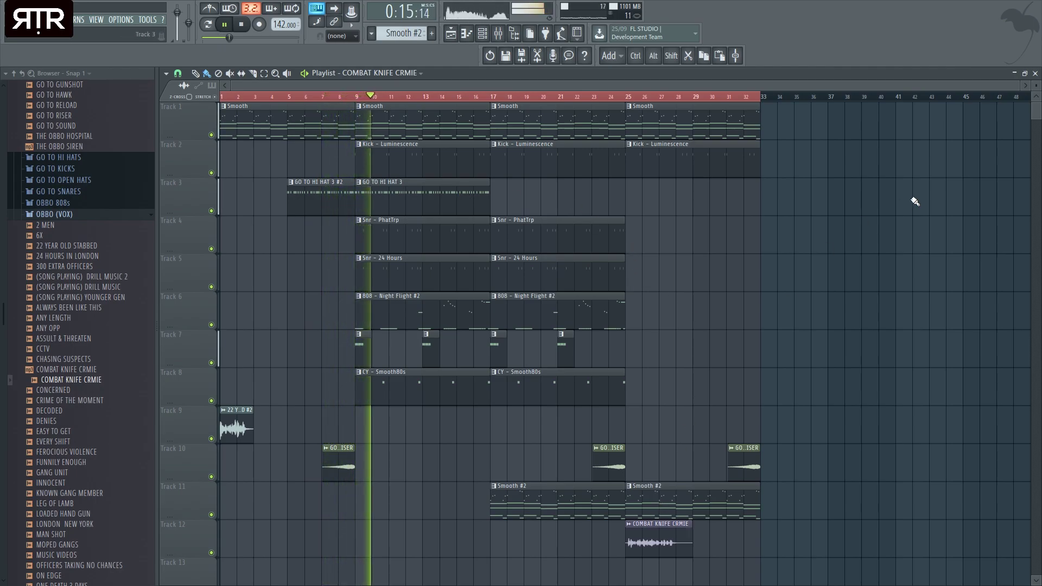
Look over the channel rack, the Kick - Luminescence pattern and the Master mixer insert during playback.
key(F9)
click(1035, 74)
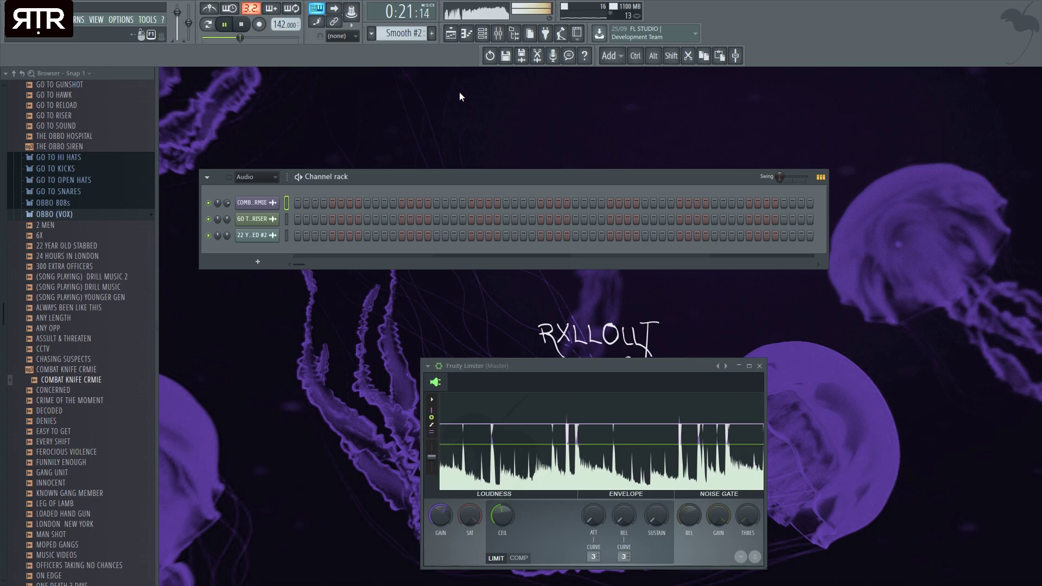
key(KP_Add)
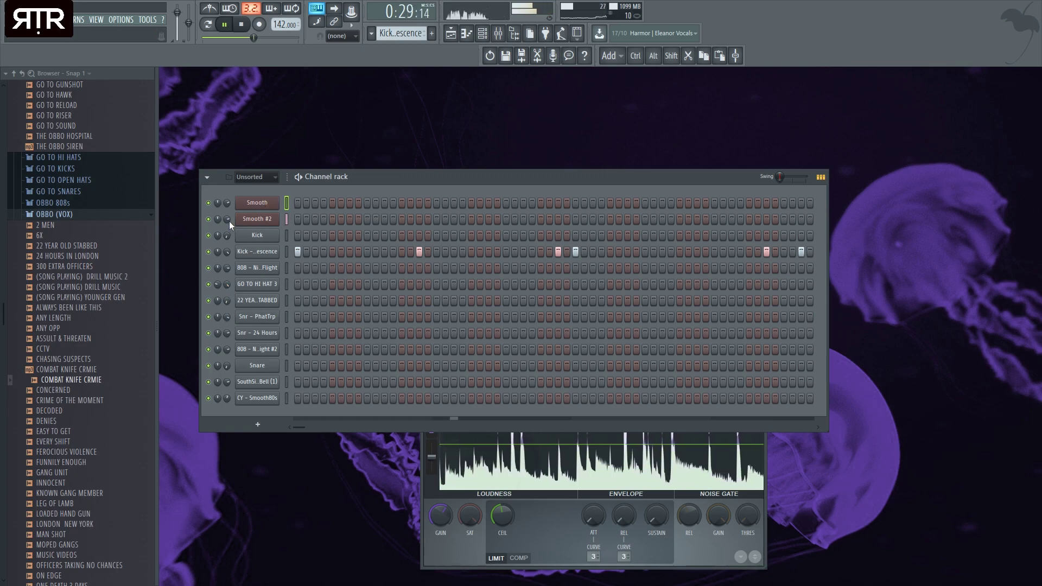
click(482, 39)
click(499, 35)
click(503, 36)
click(503, 36)
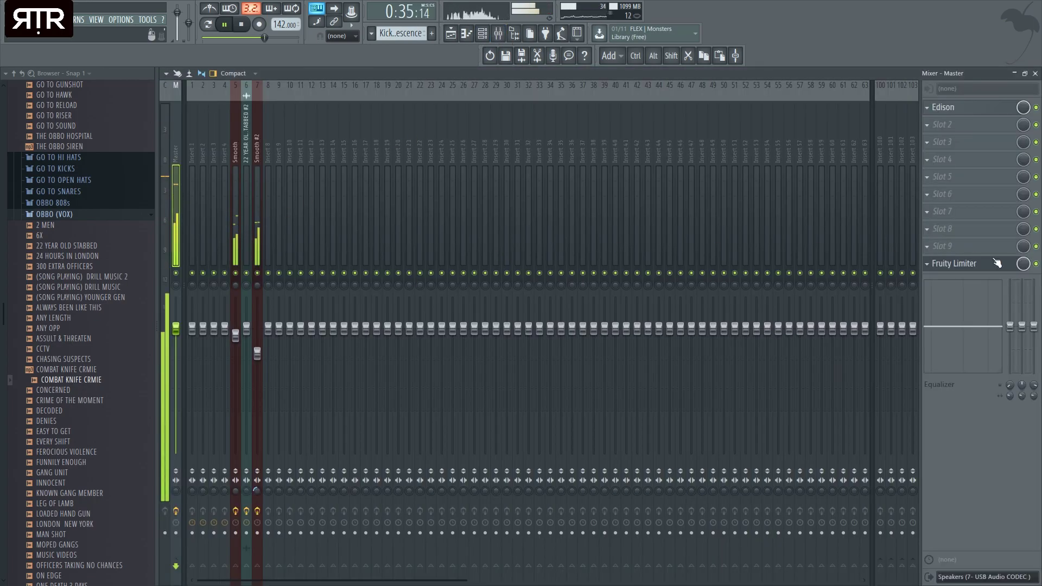
key(F9)
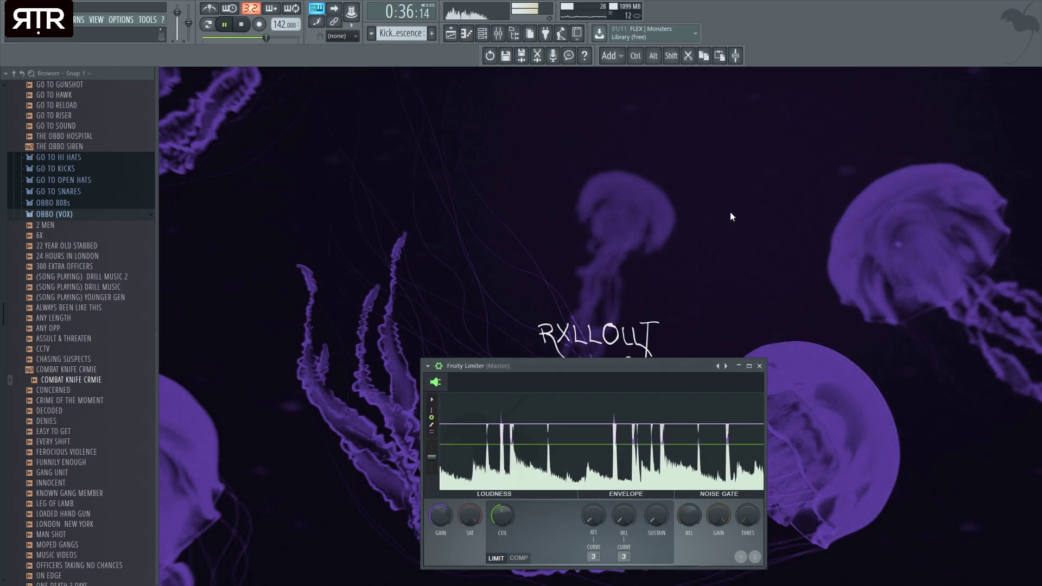
click(488, 34)
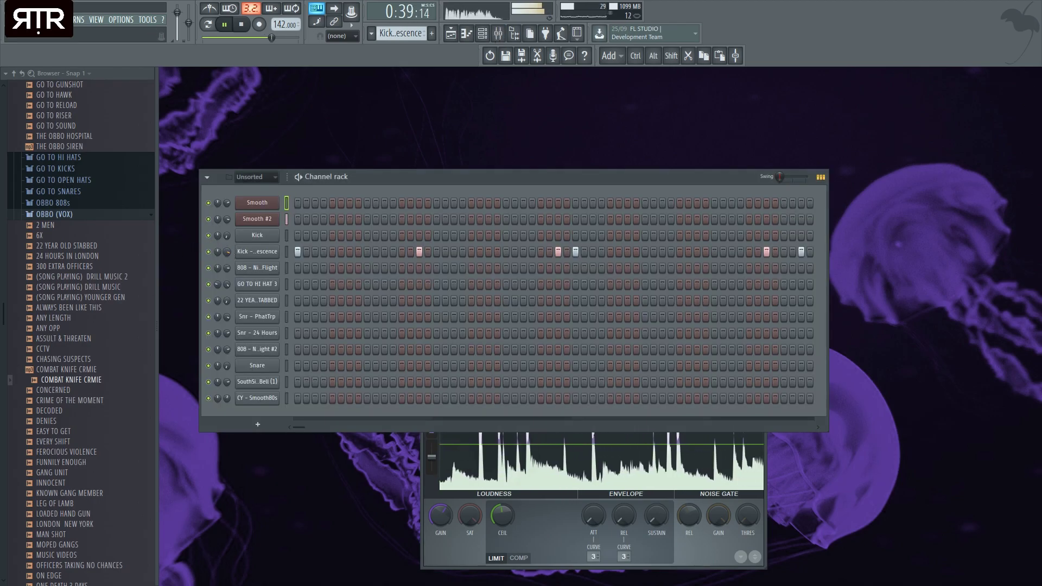
Duplicate the bar 9 to 24 clips of Tracks 3 to 8 in the playlist, starting the copies at bar 33.
click(451, 35)
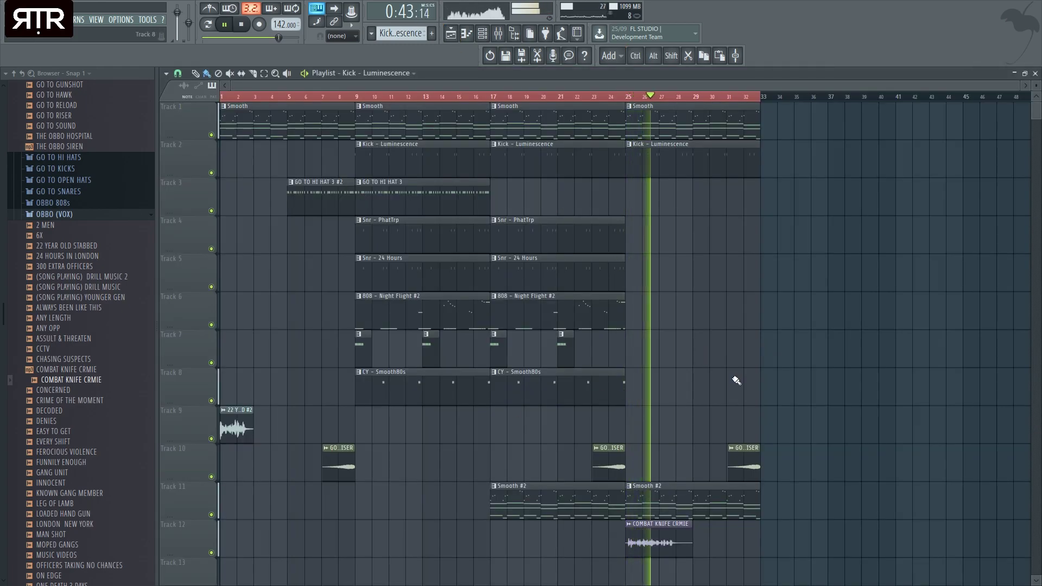
drag(548, 416, 816, 198)
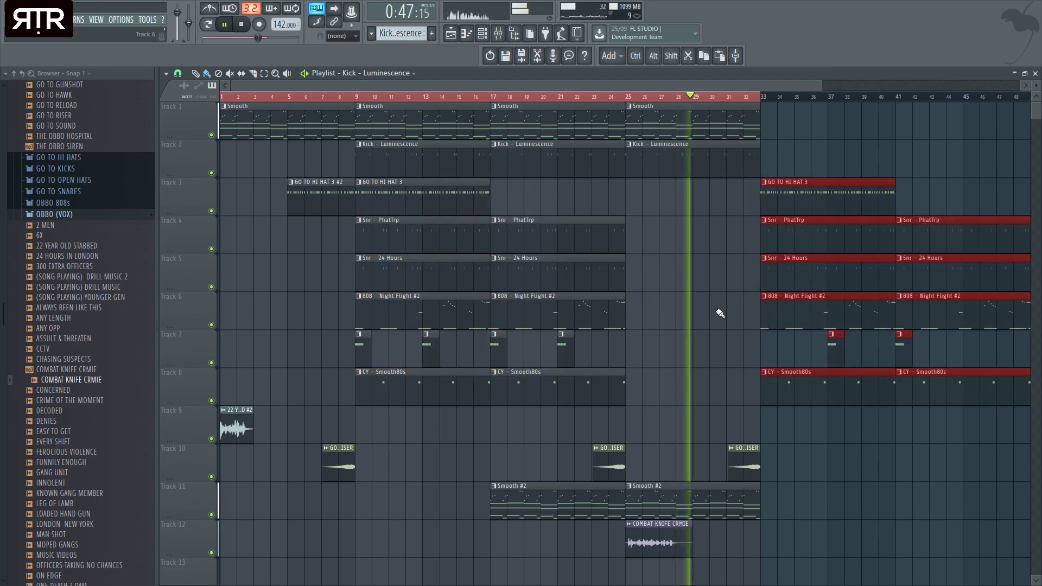
Place the FEROCIOUS VIOLENCE vocal sample on Track 13 at bar 29.
drag(119, 453, 736, 568)
drag(736, 532, 719, 532)
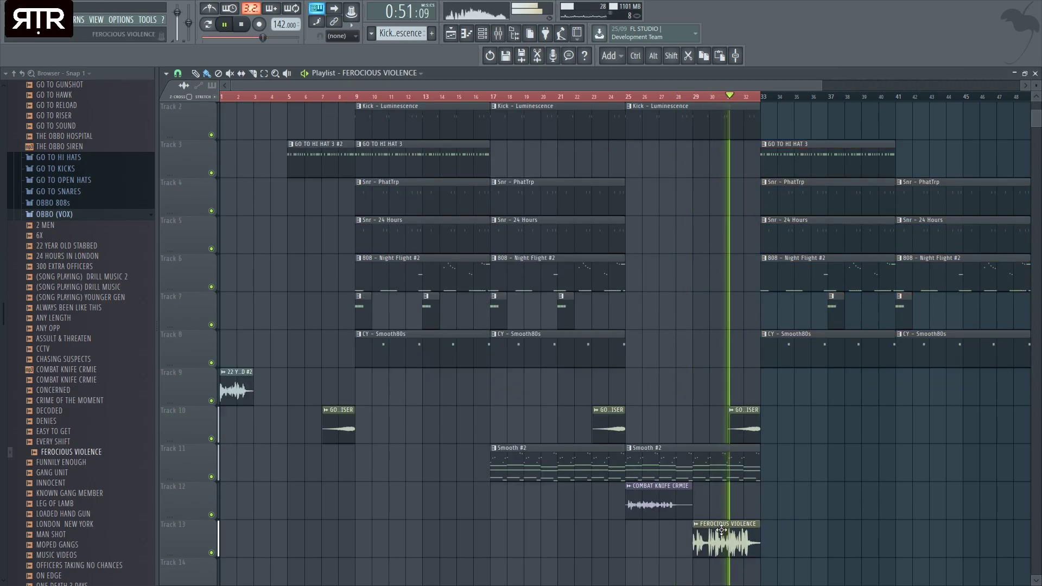
View the sample settings of the FEROCIOUS VIOLENCE clip on Track 13.
double_click(719, 531)
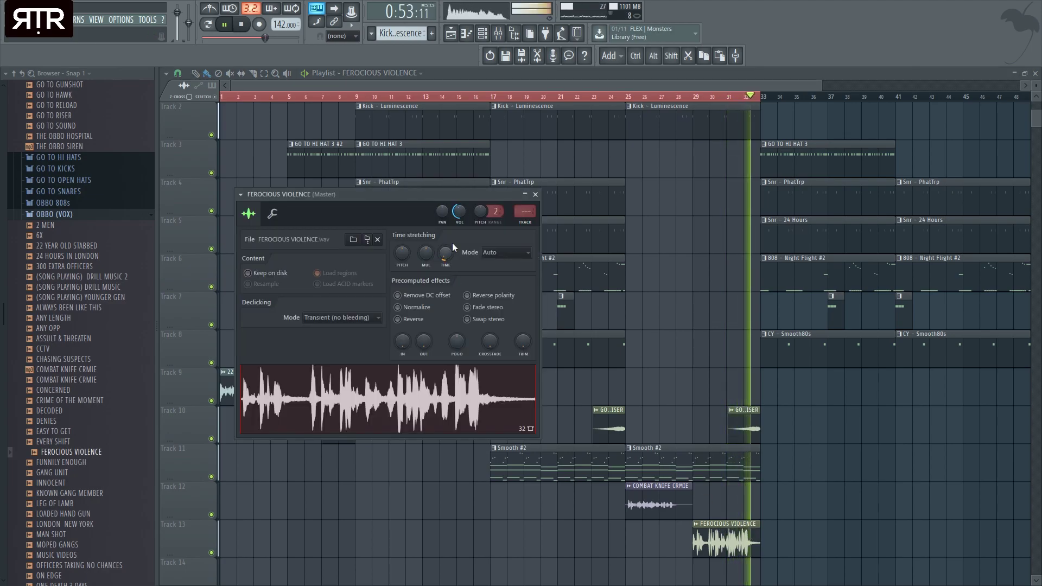
key(Escape)
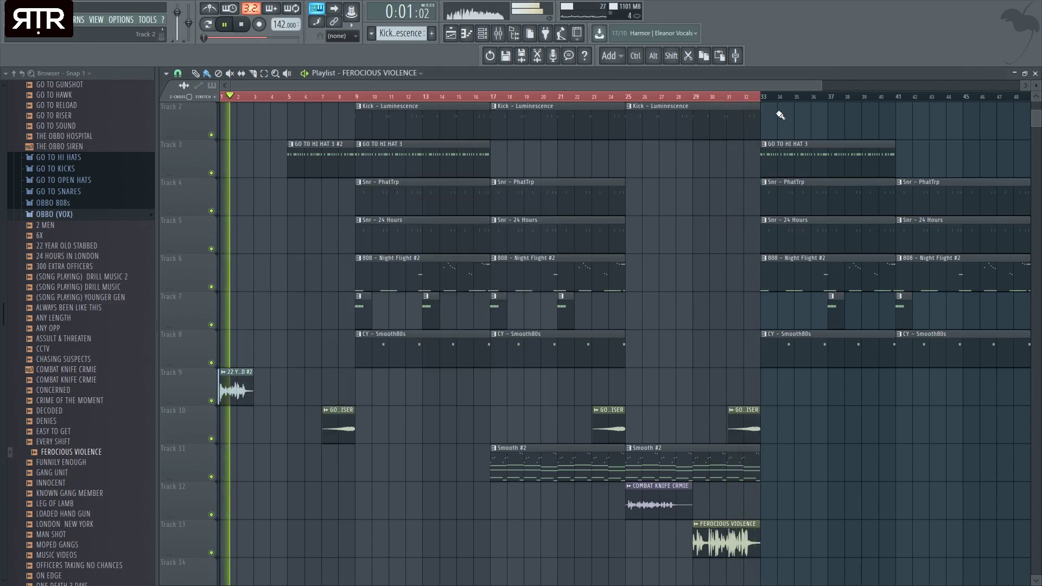
Stop playback and duplicate the Smooth and Kick - Luminescence clips on Tracks 1 and 2 to fill bars 33 to 48.
scroll(807, 136, down, 1)
key(space)
scroll(662, 147, up, 1)
drag(630, 184, 625, 131)
drag(611, 129, 836, 141)
scroll(707, 551, down, 1)
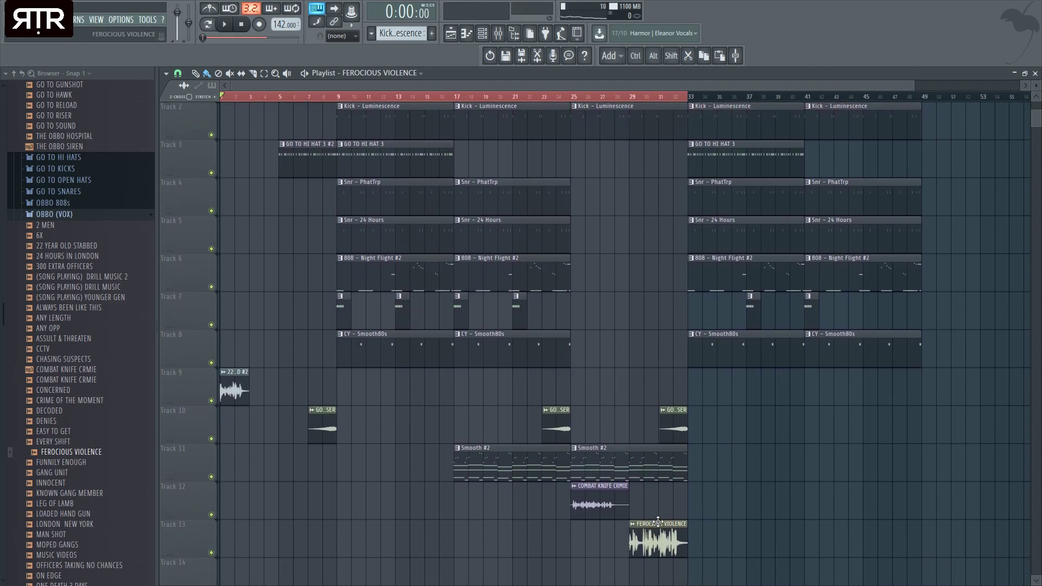
Duplicate the two Smooth #2 clips on Track 11 starting at bar 41, and extend the playlist time selection to bar 49.
drag(725, 464, 876, 446)
scroll(895, 414, down, 1)
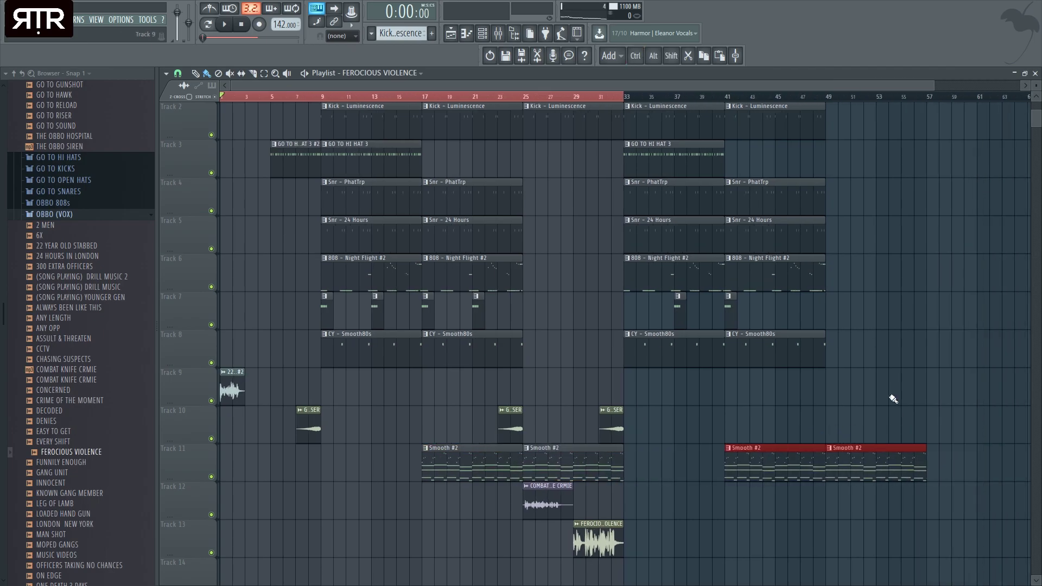
ctrl+click(934, 493)
scroll(716, 103, down, 2)
scroll(697, 152, up, 3)
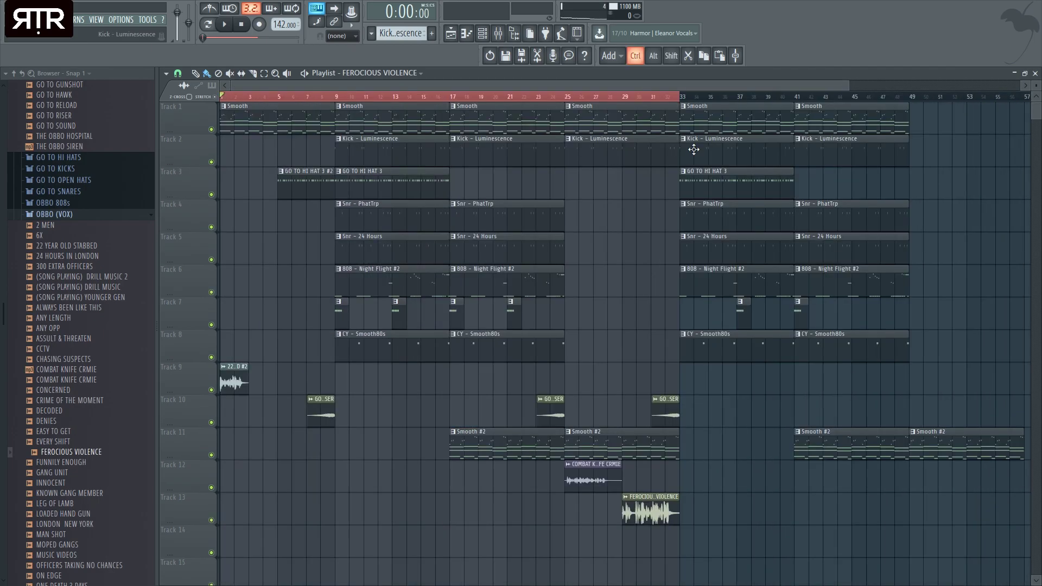
drag(871, 97, 920, 97)
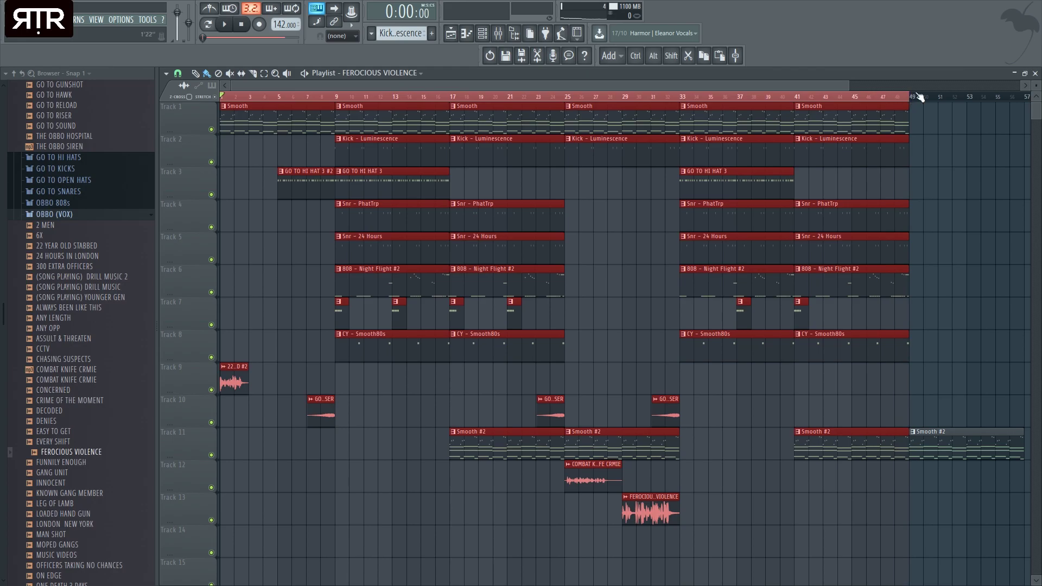
Close the playlist, show the Unsorted channels in the channel rack and hide the browser.
click(1035, 73)
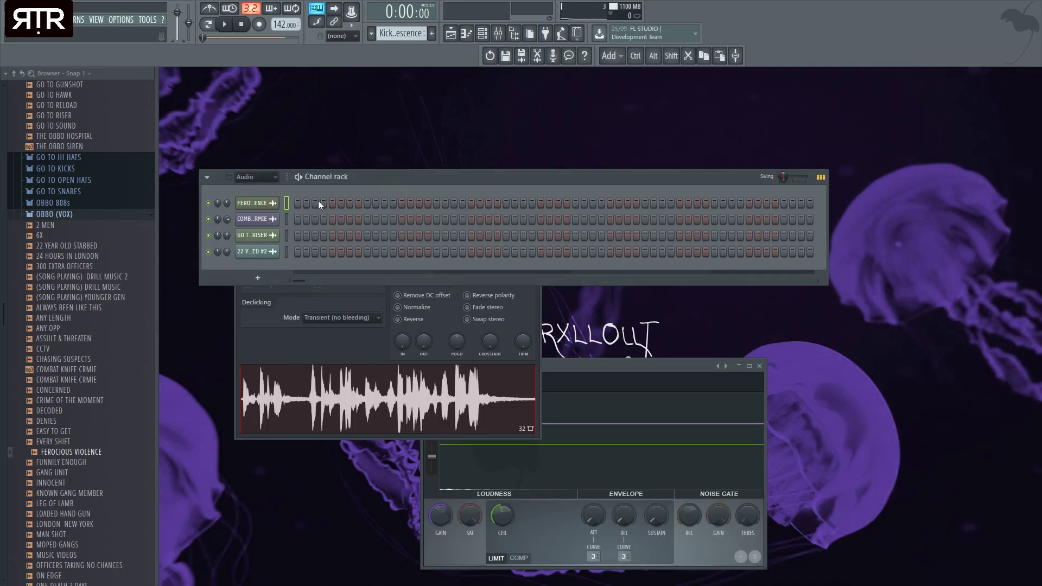
click(275, 211)
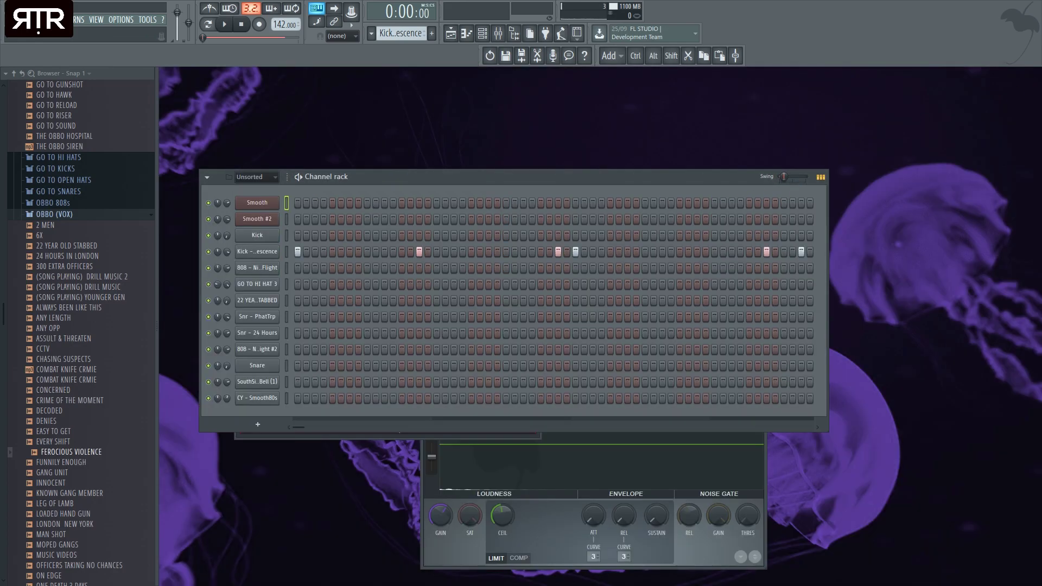
click(514, 34)
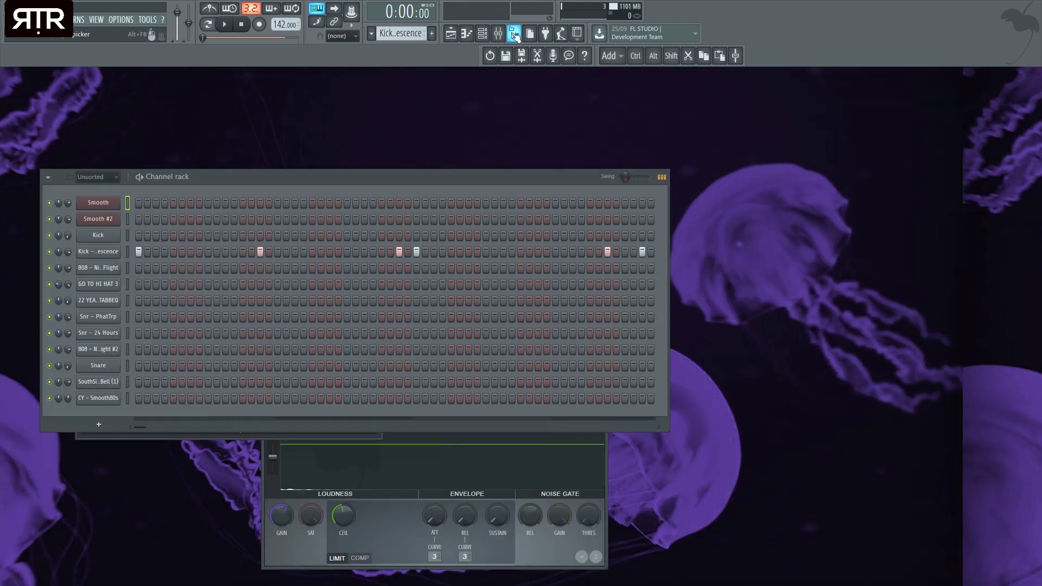
Close the FEROCIOUS VIOLENCE sample settings window.
click(499, 34)
click(498, 34)
click(483, 35)
click(482, 36)
click(467, 34)
click(467, 35)
click(482, 35)
click(499, 36)
click(498, 35)
click(377, 194)
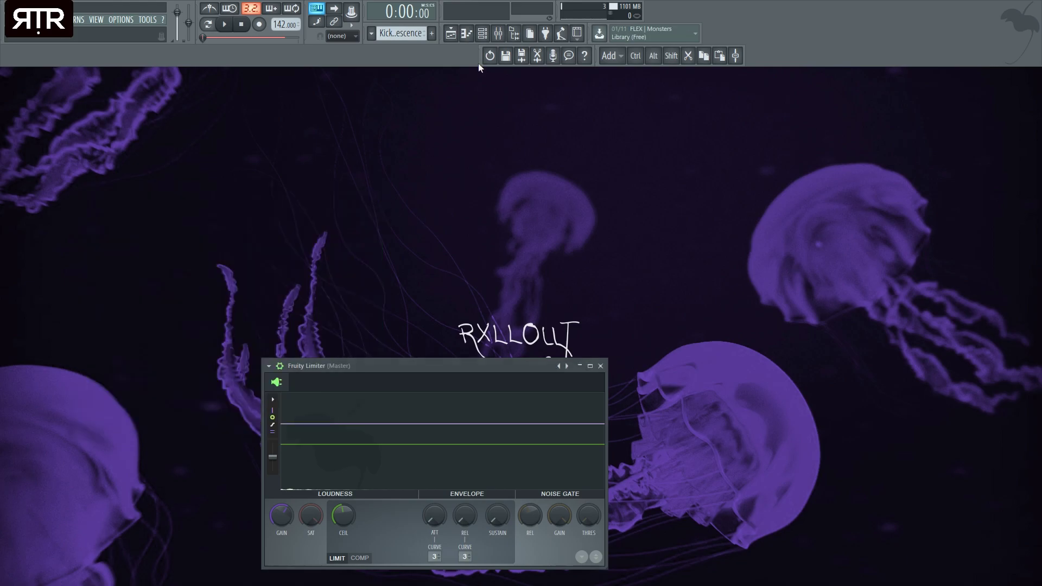
click(499, 37)
click(499, 37)
click(515, 38)
click(515, 38)
click(483, 36)
click(483, 36)
click(498, 36)
click(467, 35)
click(482, 35)
click(483, 35)
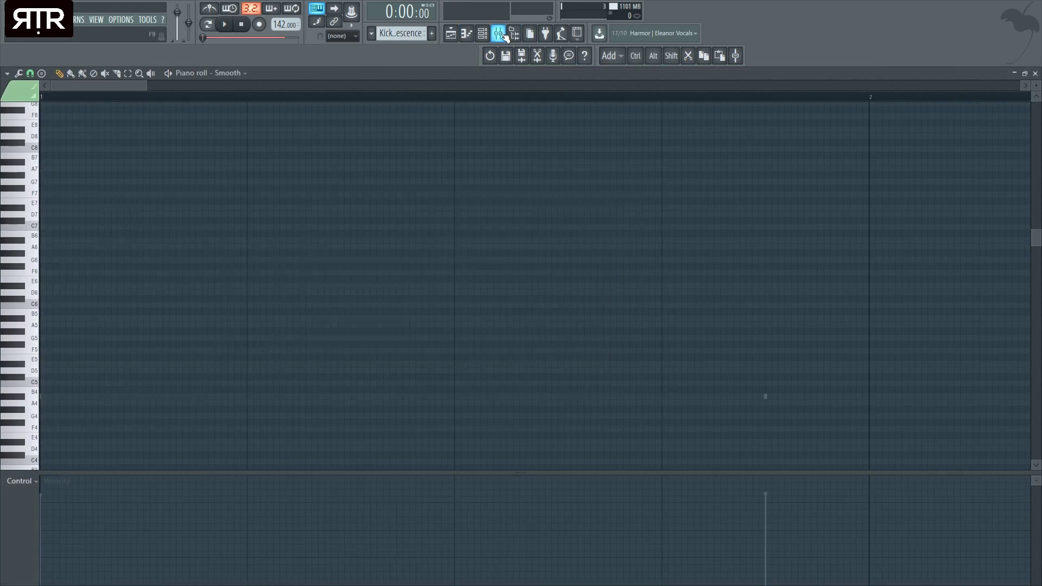
click(499, 35)
click(482, 35)
click(467, 35)
click(1036, 73)
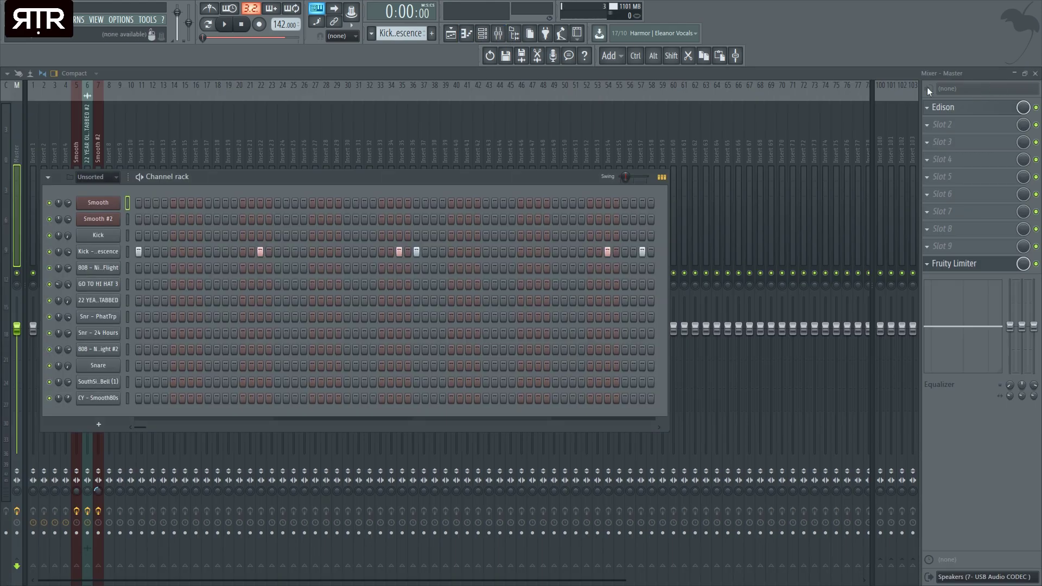
click(483, 35)
click(482, 36)
Start playback and delete the extra Smooth #2 clip at bar 49 on Track 11 in the playlist.
key(space)
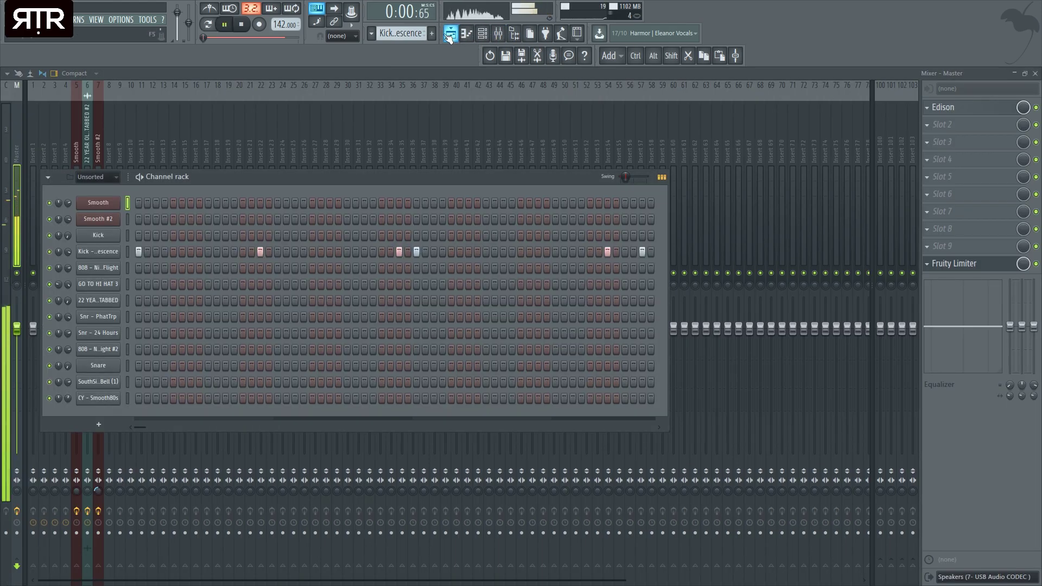
click(451, 33)
right_click(945, 442)
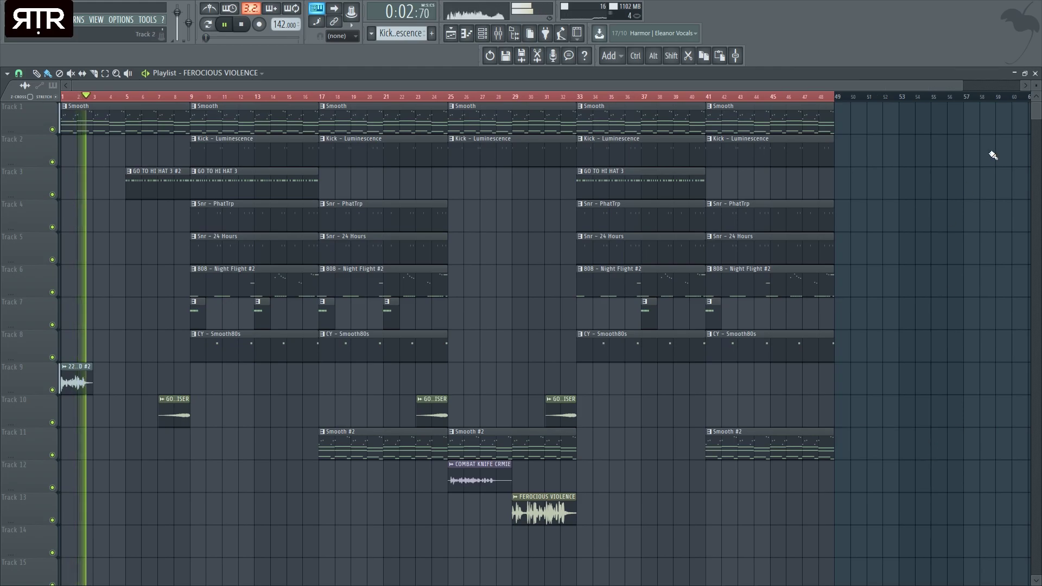
Duplicate all bar 25 to 32 breakdown clips starting at bar 49, and extend the playlist time selection to bar 57.
drag(545, 559, 482, 101)
ctrl+shift+click(562, 407)
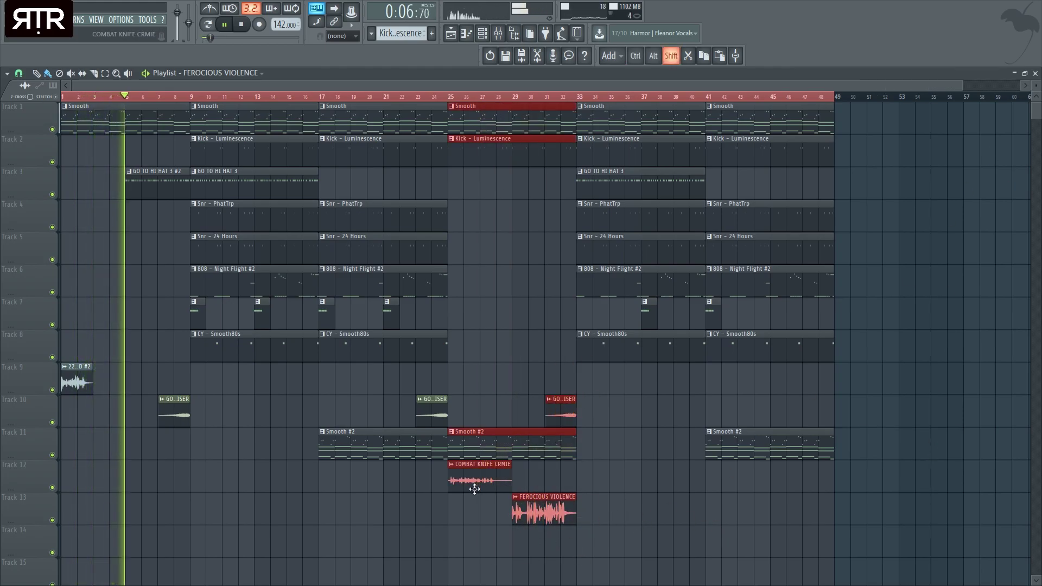
drag(474, 484, 864, 481)
ctrl+click(799, 526)
scroll(800, 526, down, 1)
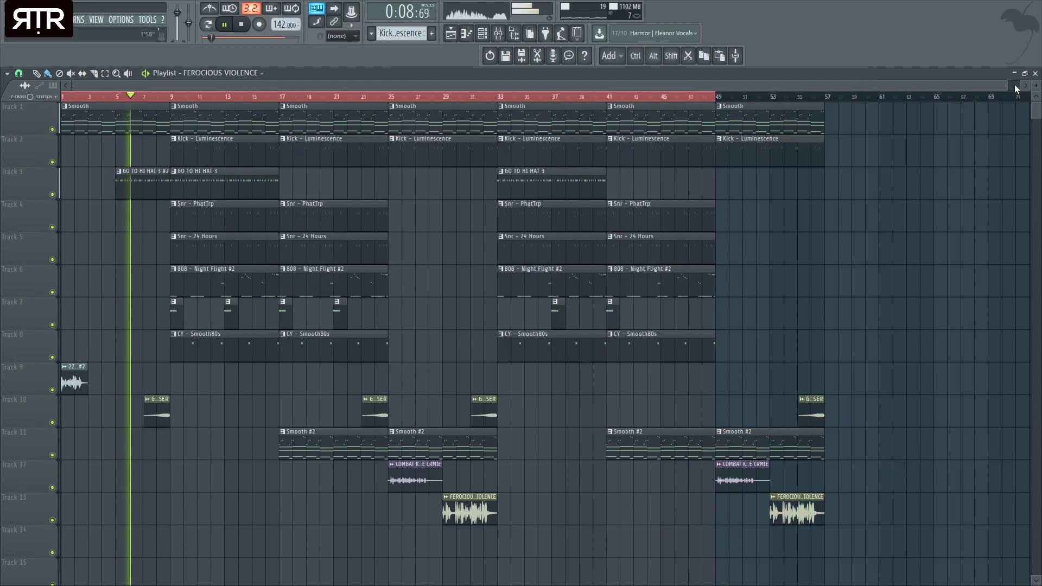
drag(717, 97, 826, 99)
Close the playlist, mixer, channel rack and Fruity Limiter windows while the song plays.
click(1035, 74)
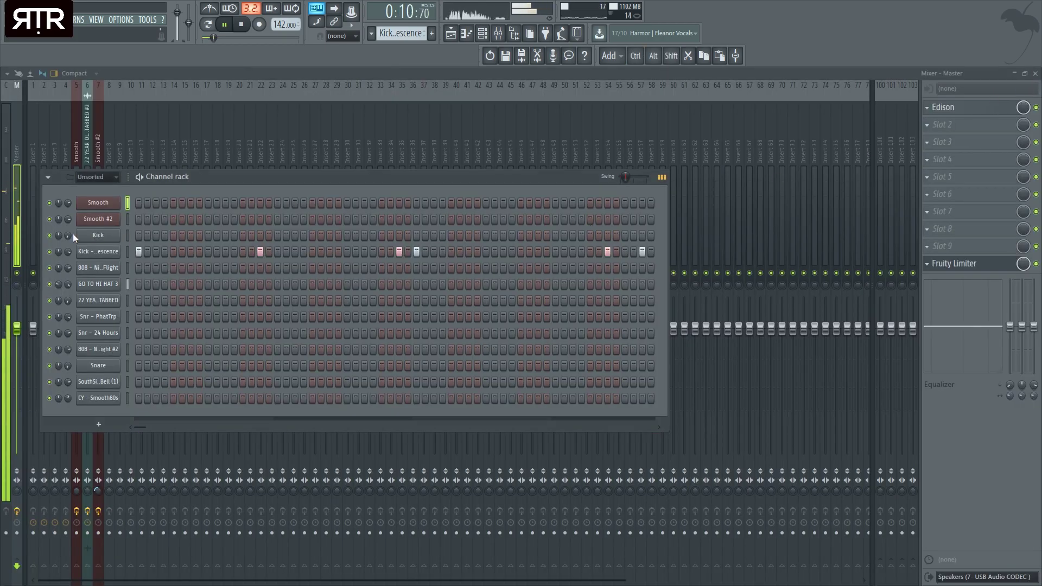
click(1035, 74)
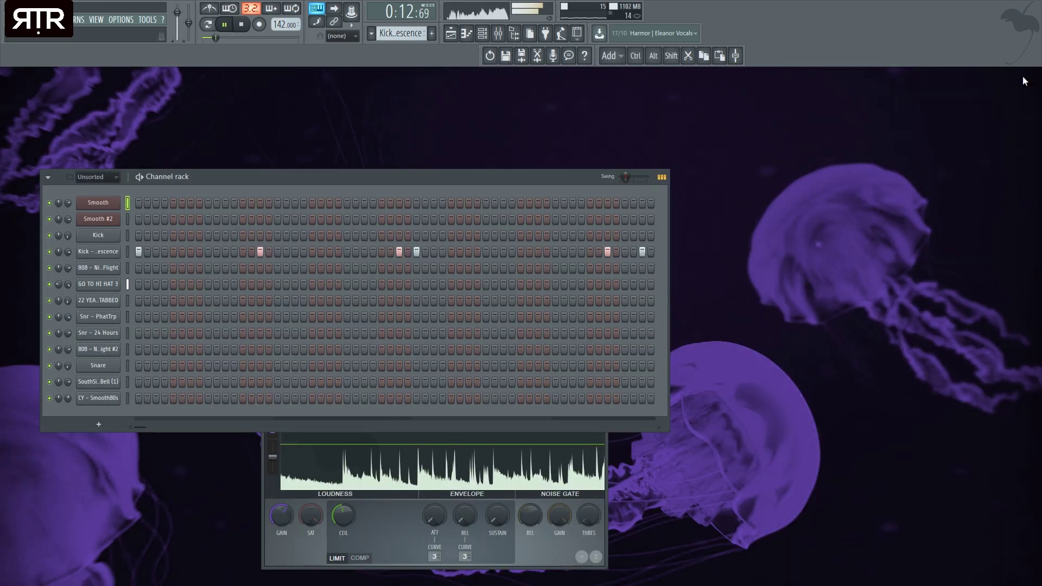
click(499, 34)
click(499, 35)
click(514, 35)
click(515, 34)
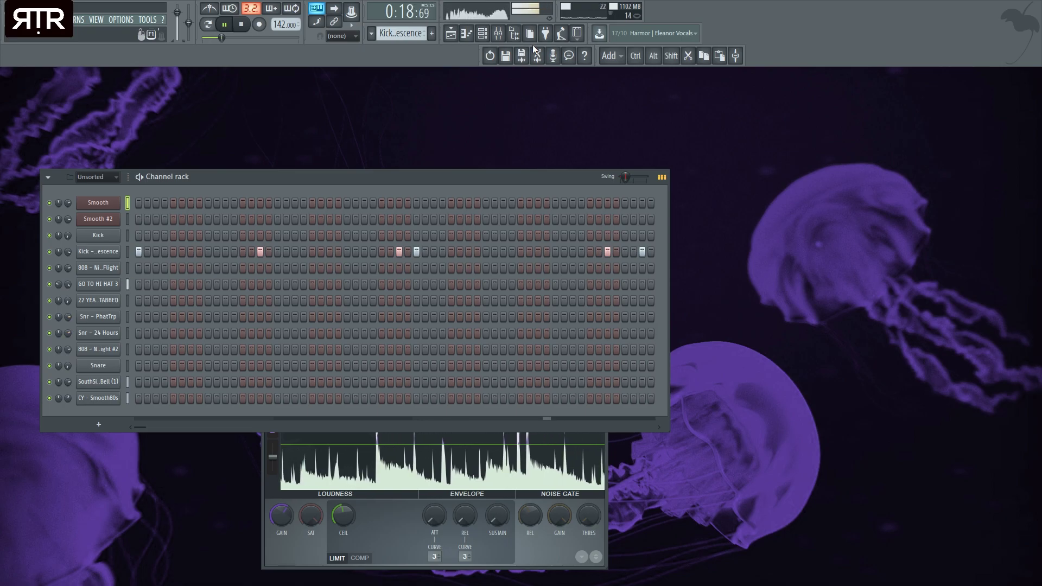
click(482, 34)
click(496, 38)
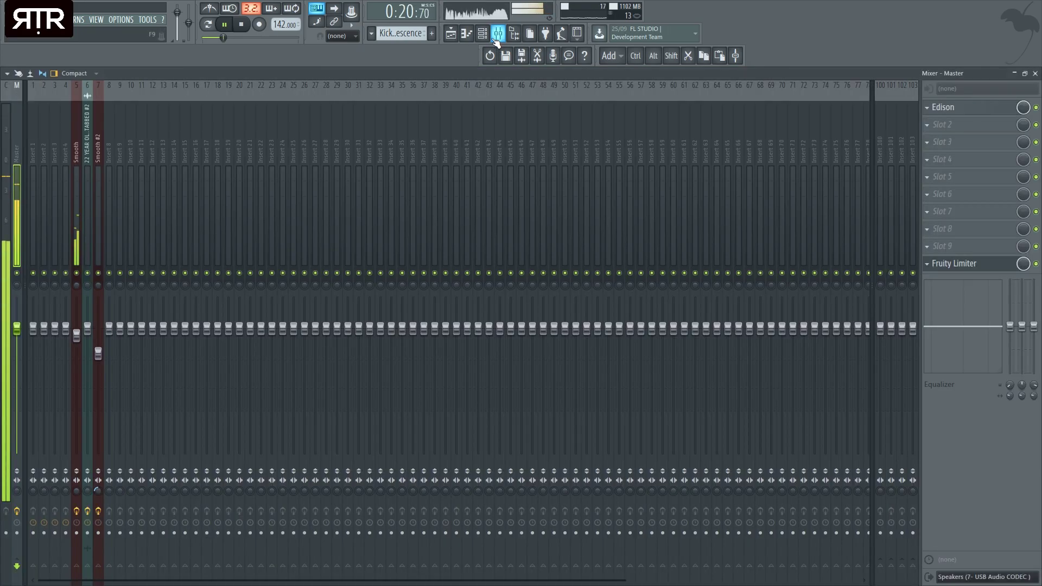
click(483, 36)
click(483, 36)
click(497, 36)
click(498, 35)
click(497, 35)
click(498, 35)
click(498, 35)
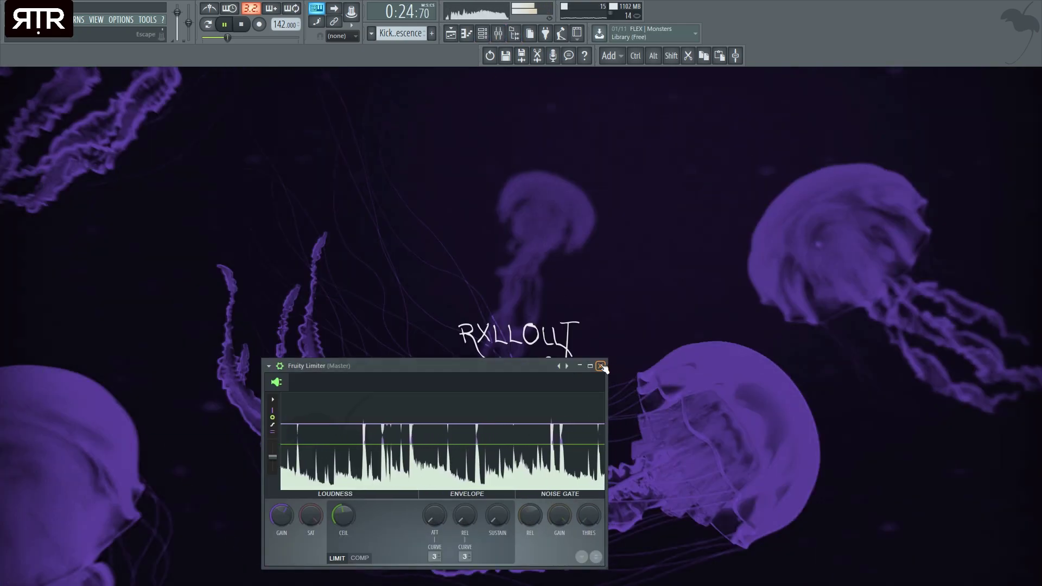
click(600, 366)
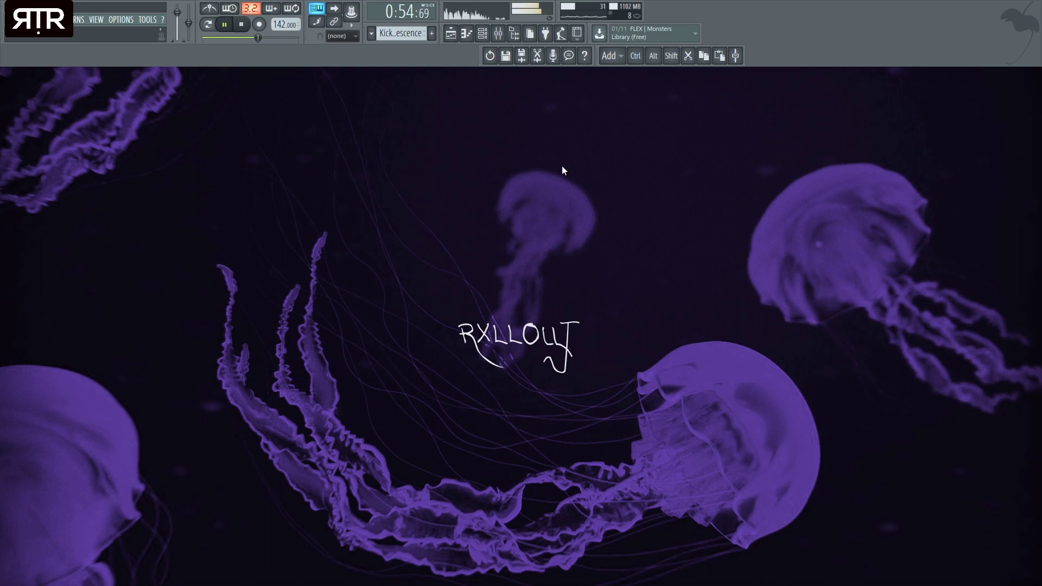
Reopen the playlist and place a SouthSide Church Bell clip at bar 33 on Track 7.
click(451, 33)
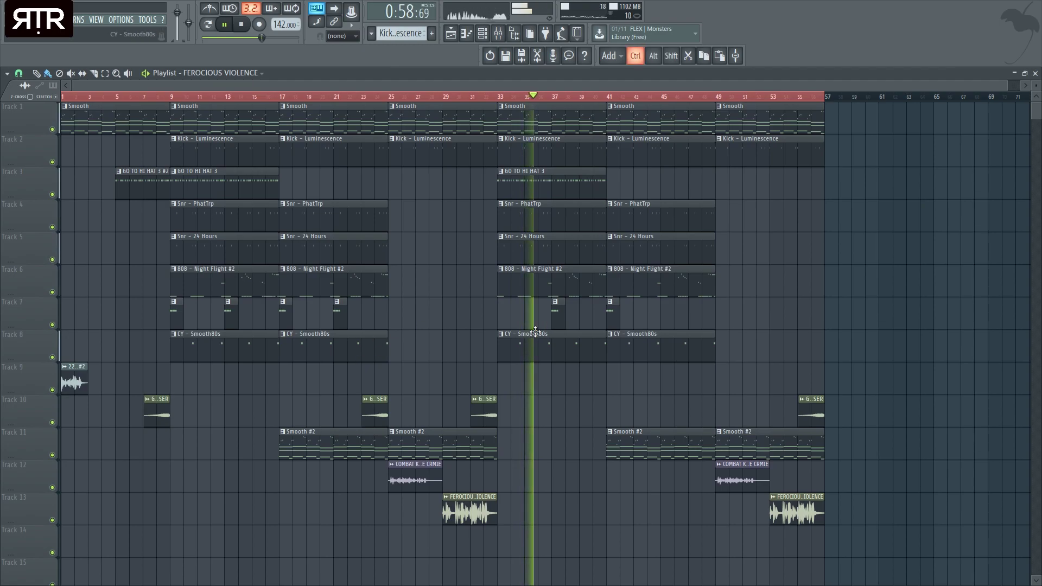
scroll(537, 330, up, 2)
click(577, 312)
click(490, 315)
Replay the arrangement from bar 30 through the start of the section at bar 33, and close the playlist.
key(space)
click(422, 97)
key(space)
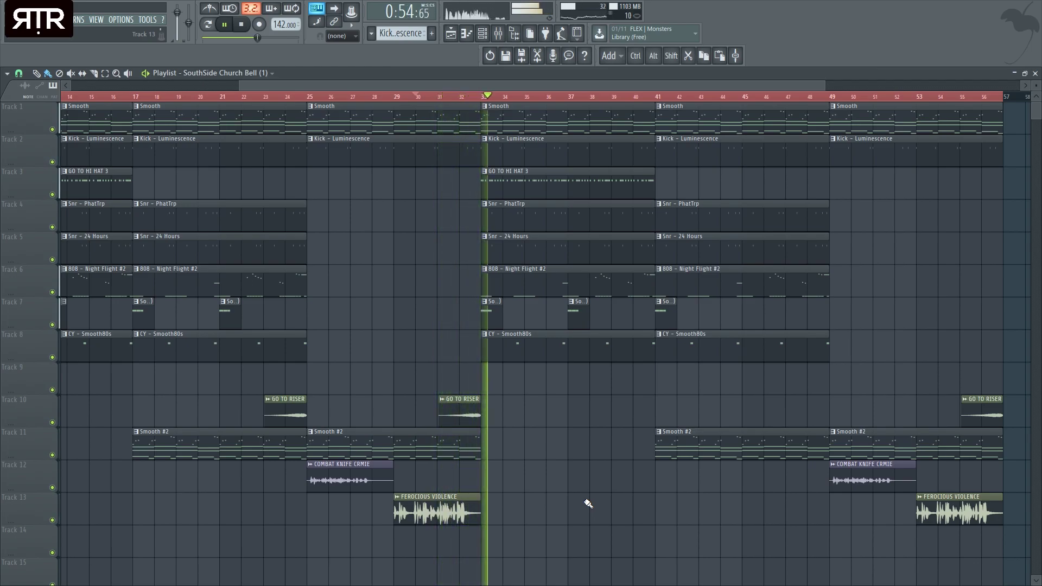
scroll(578, 428, down, 3)
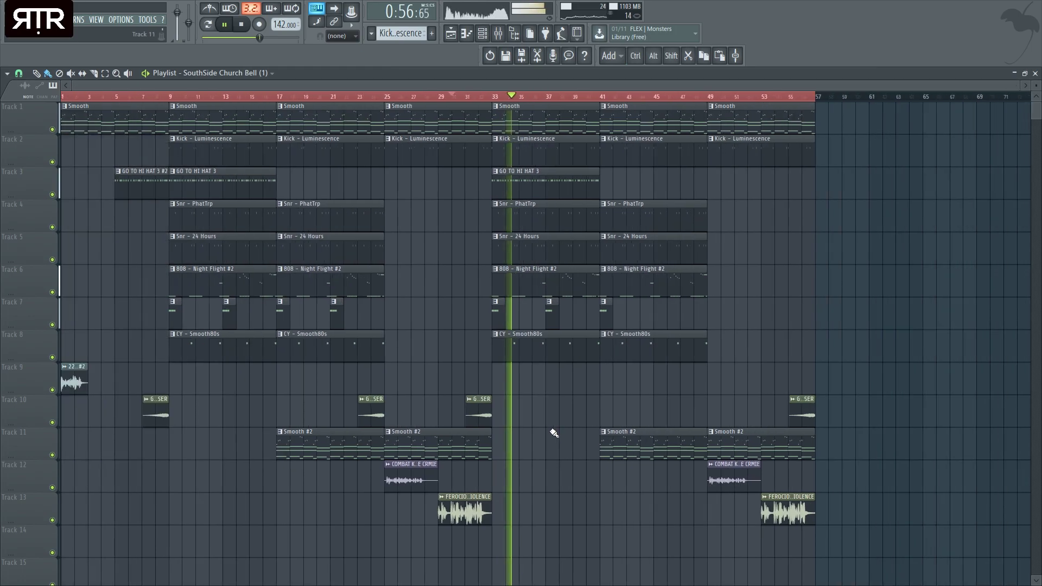
click(1035, 73)
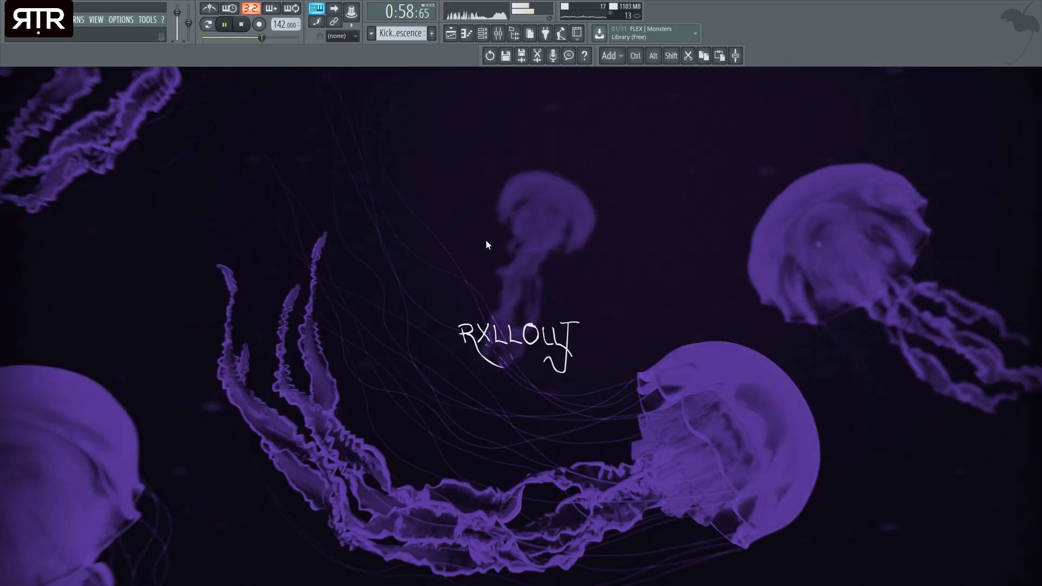